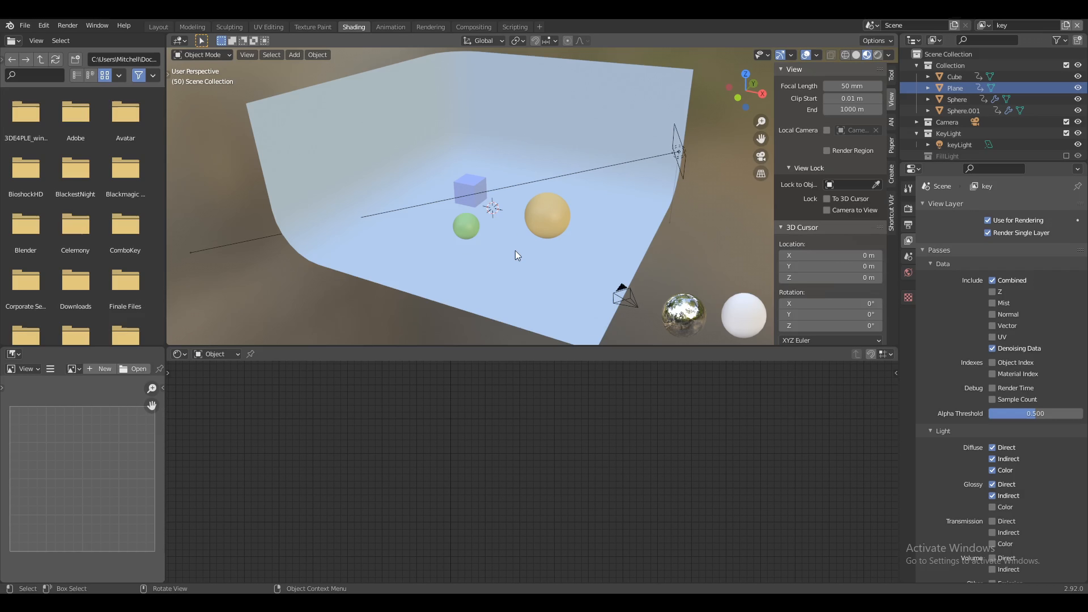
# Step: Try the mat_data material on the background plane, and restore its mat_bg material
pyautogui.click(500, 271)
pyautogui.click(485, 354)
pyautogui.click(508, 377)
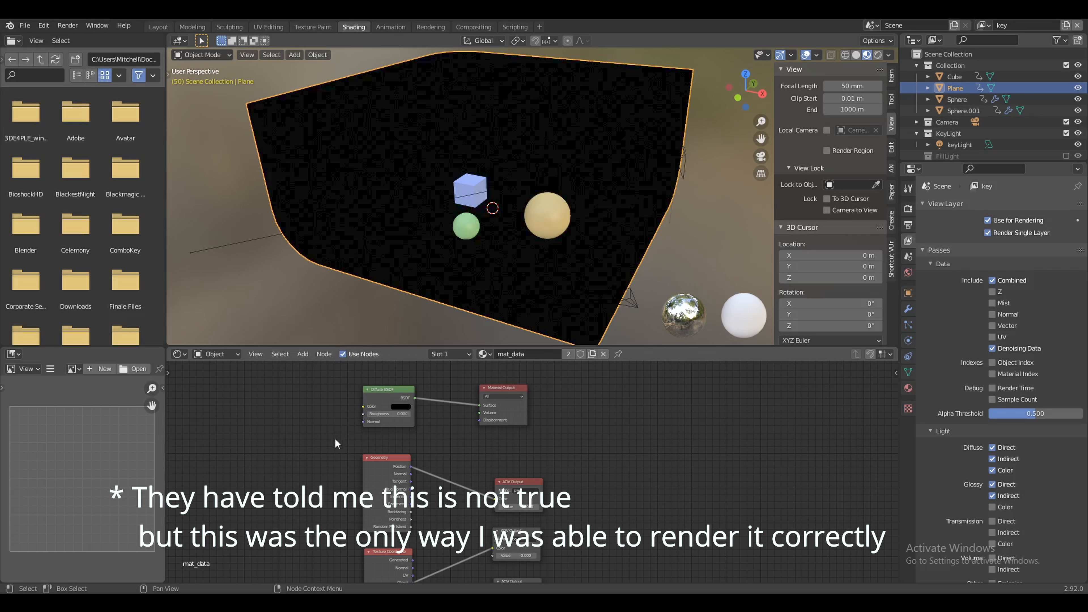
pyautogui.moveTo(334, 439); pyautogui.dragTo(511, 388)
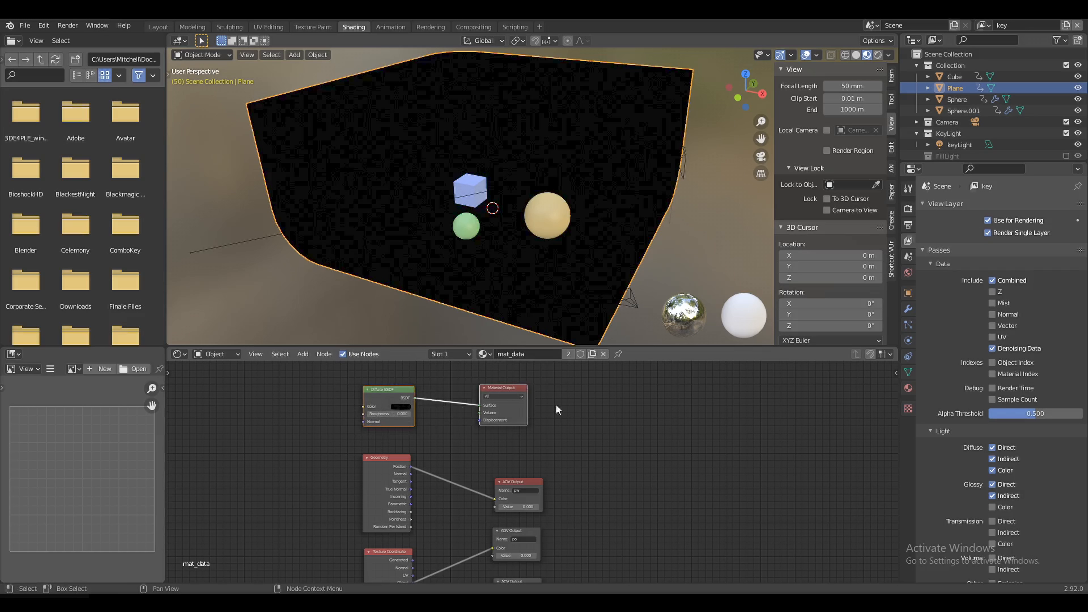
pyautogui.click(578, 434)
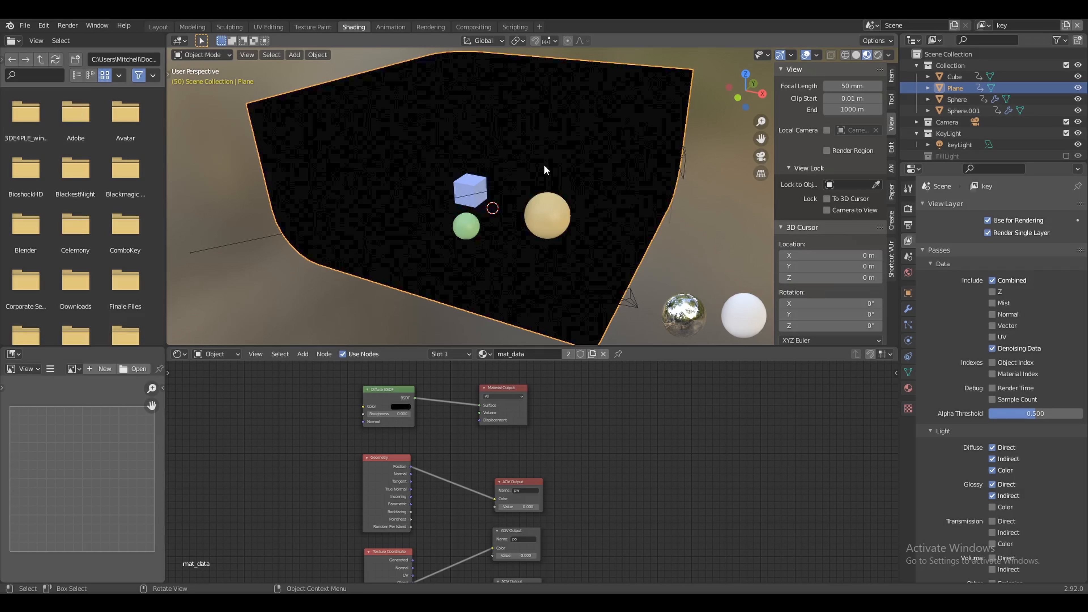
pyautogui.click(486, 354)
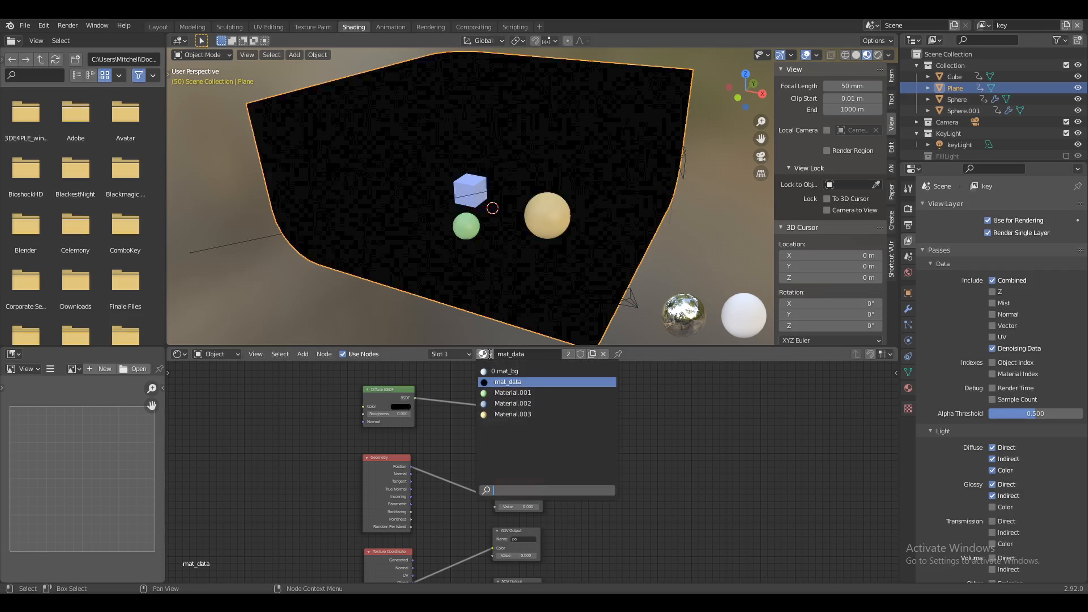
pyautogui.click(503, 378)
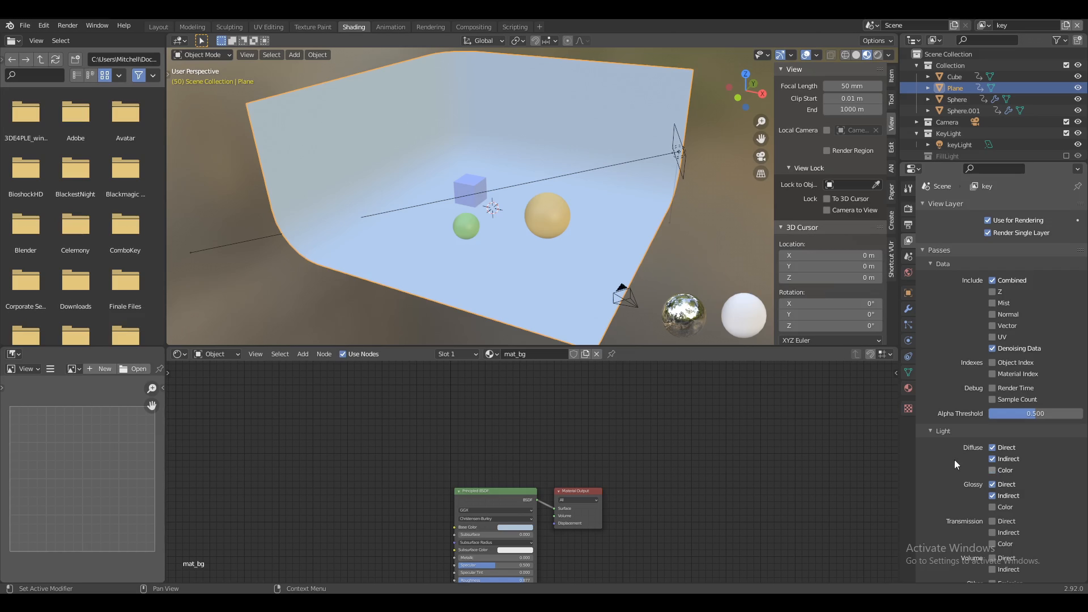
# Step: Make sure the Diffuse Color pass is enabled on the key, env and fill view layers
pyautogui.click(992, 471)
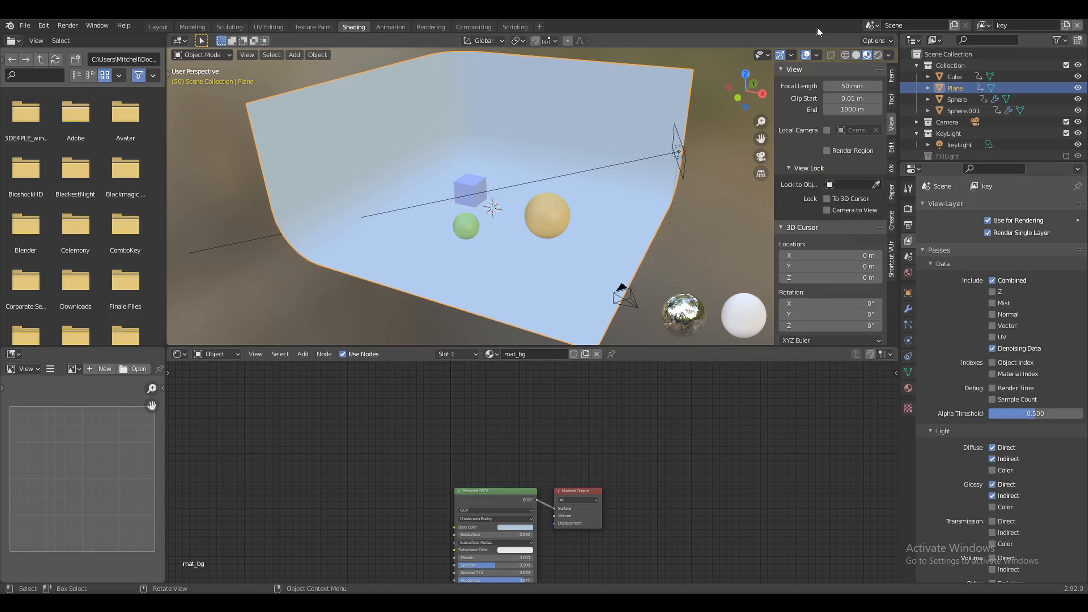
pyautogui.click(982, 24)
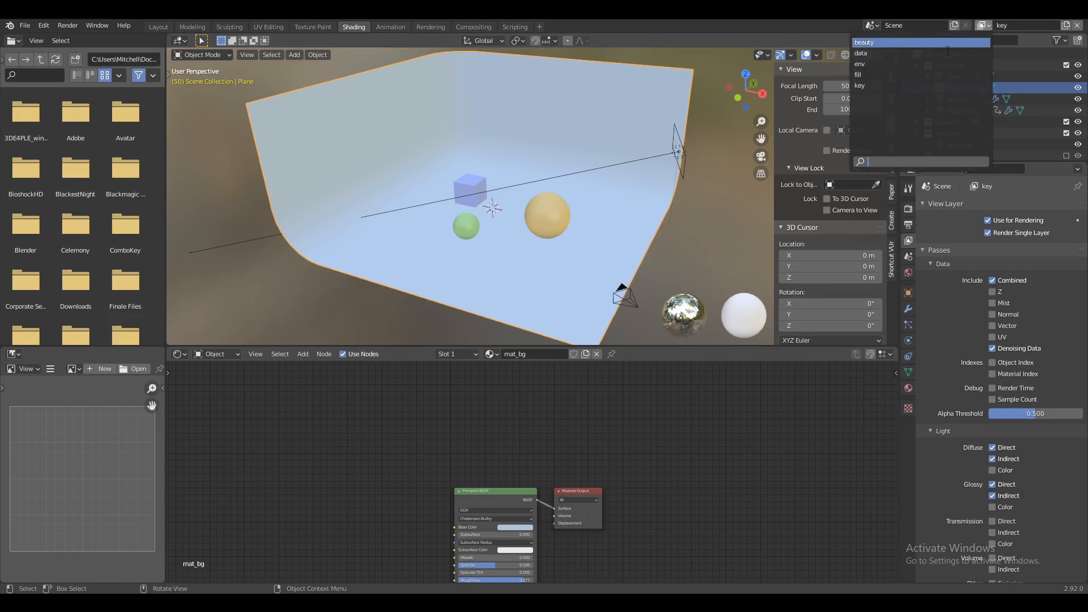
pyautogui.click(878, 64)
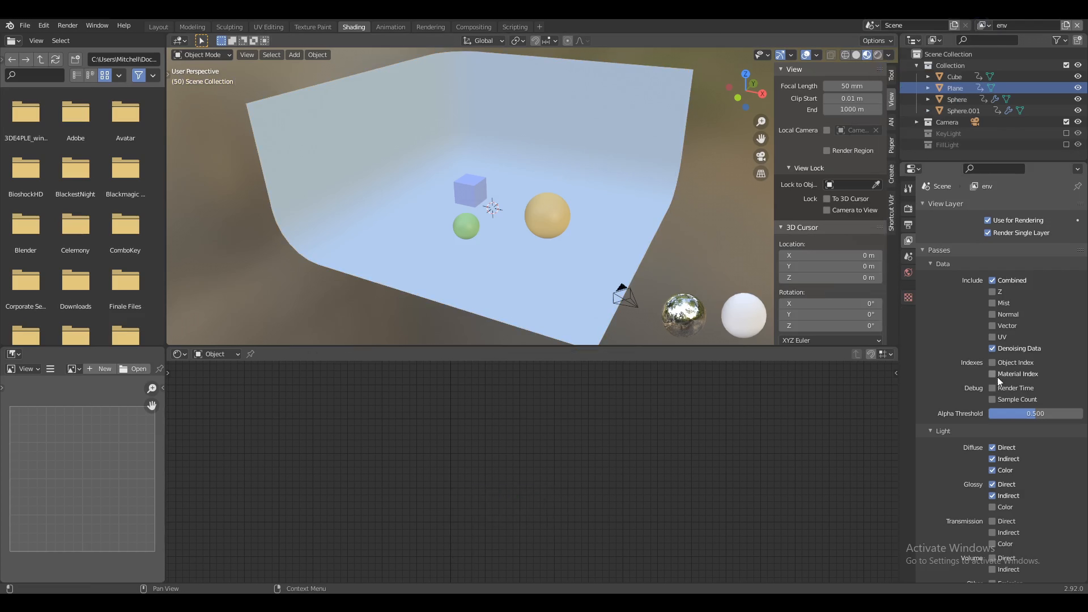
pyautogui.click(992, 470)
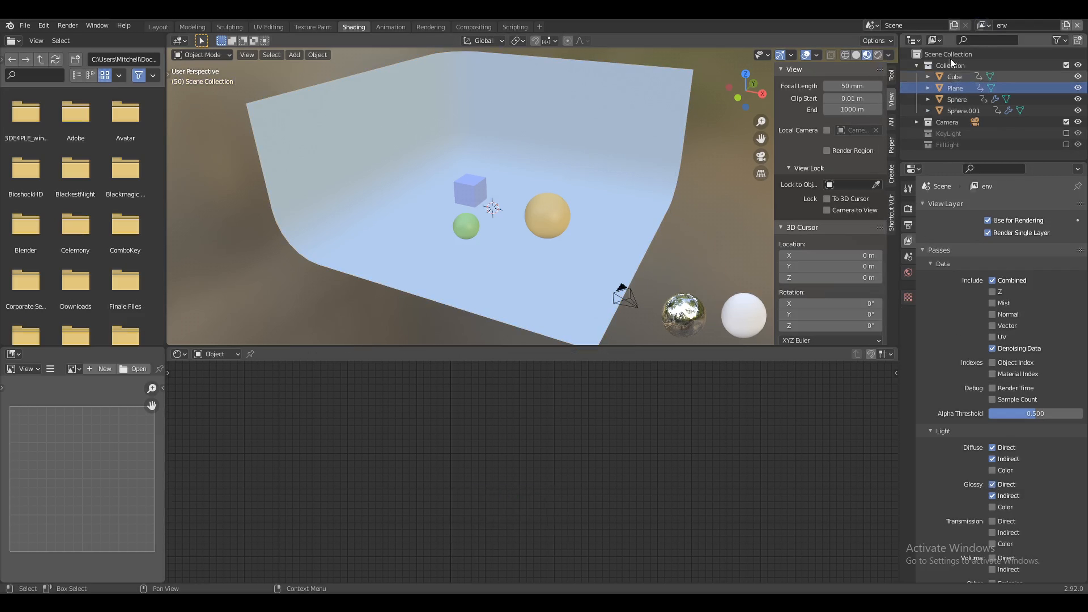
pyautogui.click(982, 25)
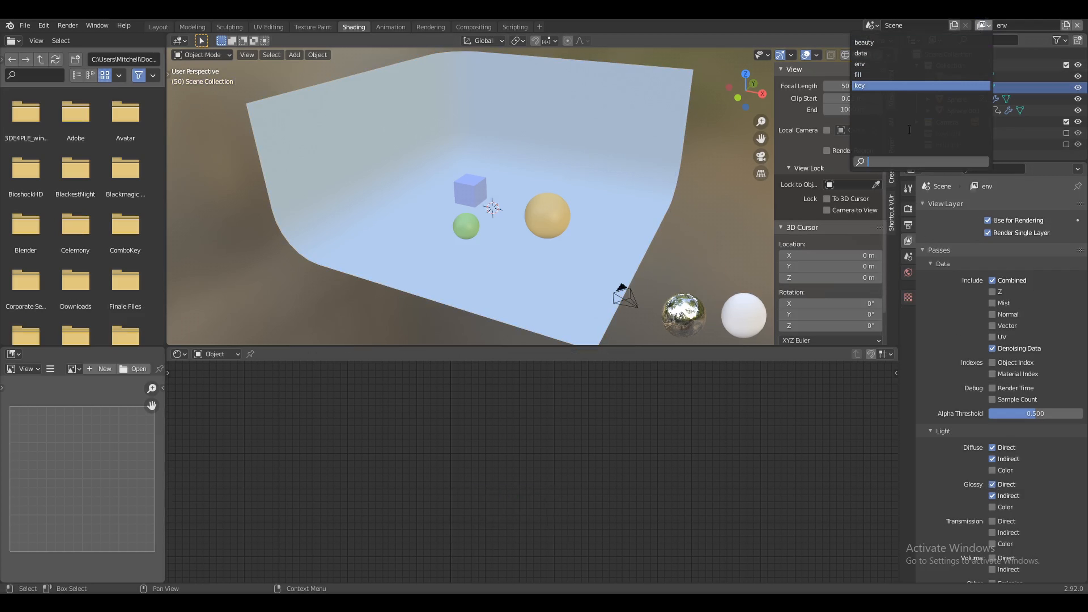
pyautogui.click(869, 73)
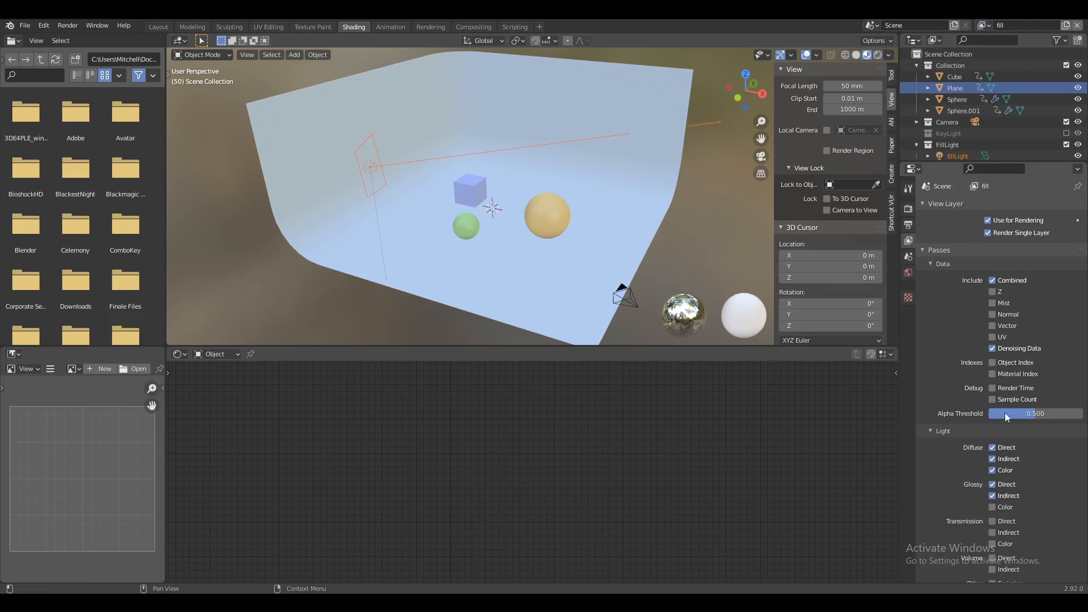
pyautogui.click(992, 470)
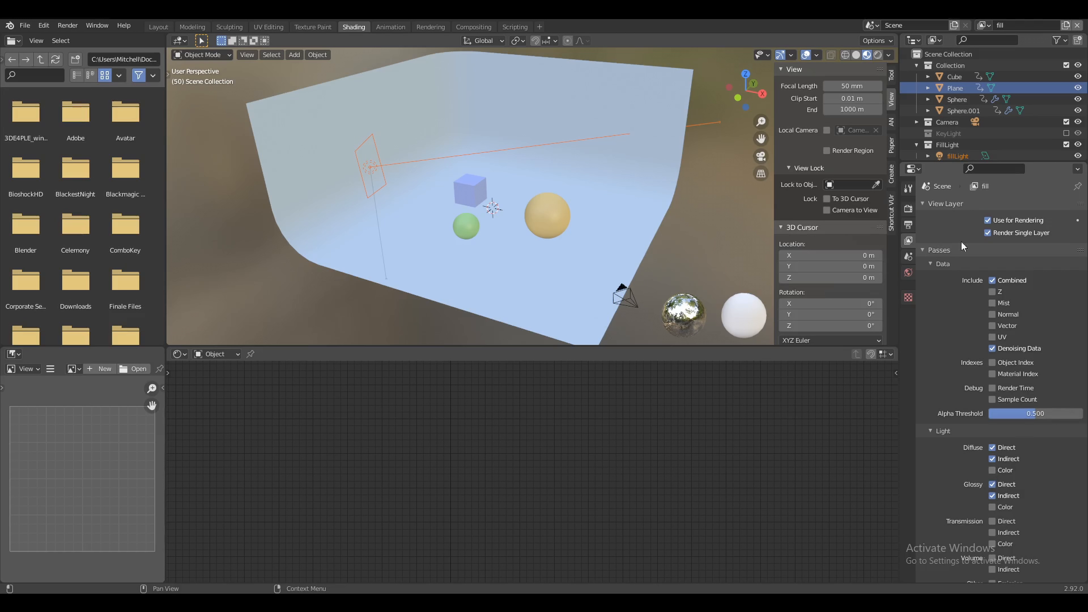
# Step: Enable the Diffuse Color pass on the beauty view layer and select the background plane
pyautogui.click(982, 25)
pyautogui.click(883, 42)
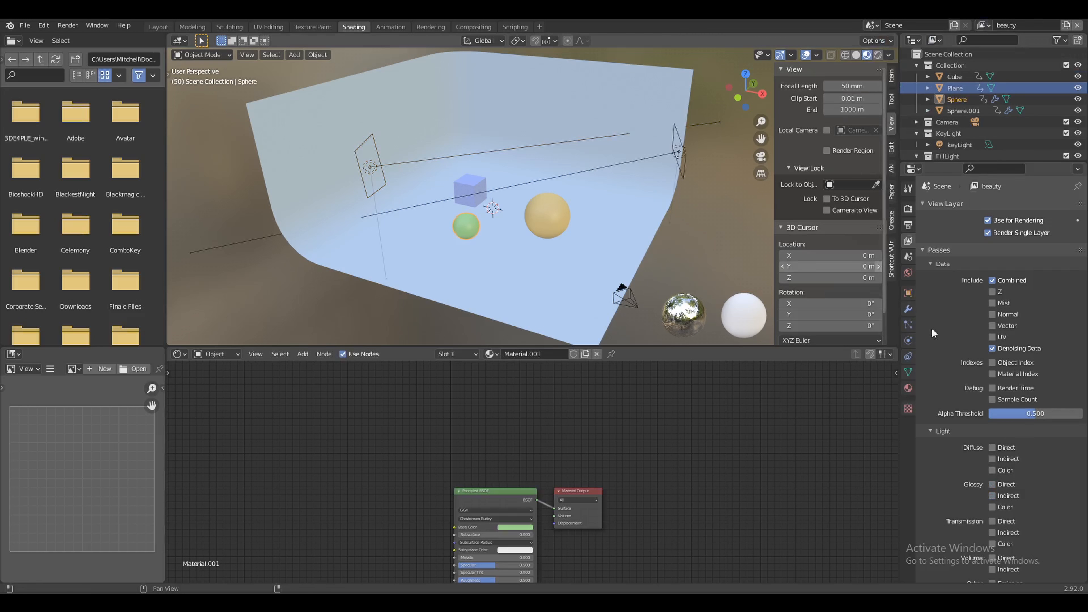
pyautogui.click(992, 470)
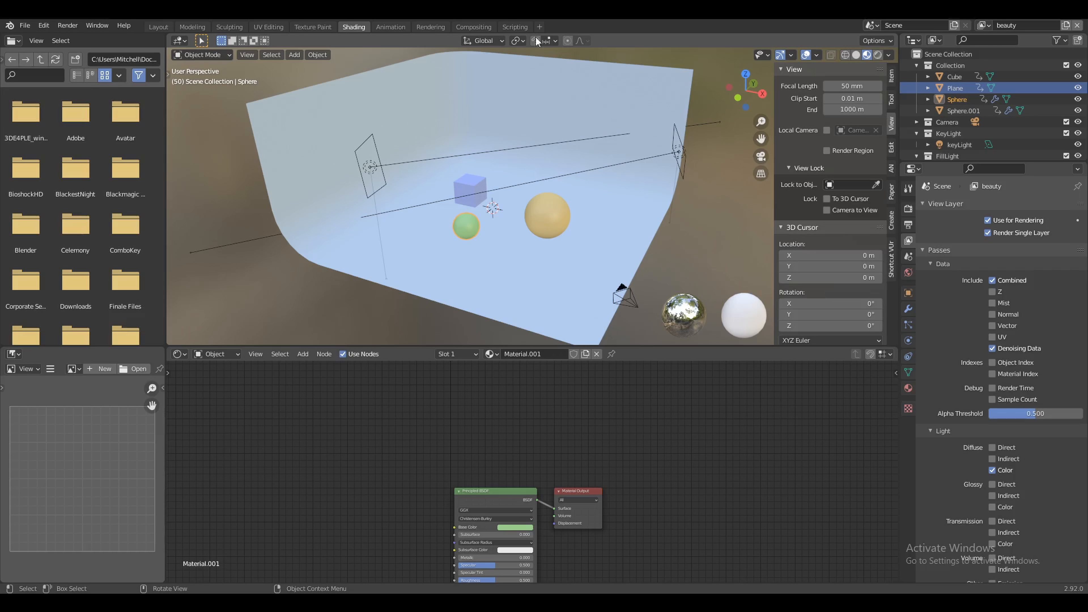
pyautogui.click(496, 218)
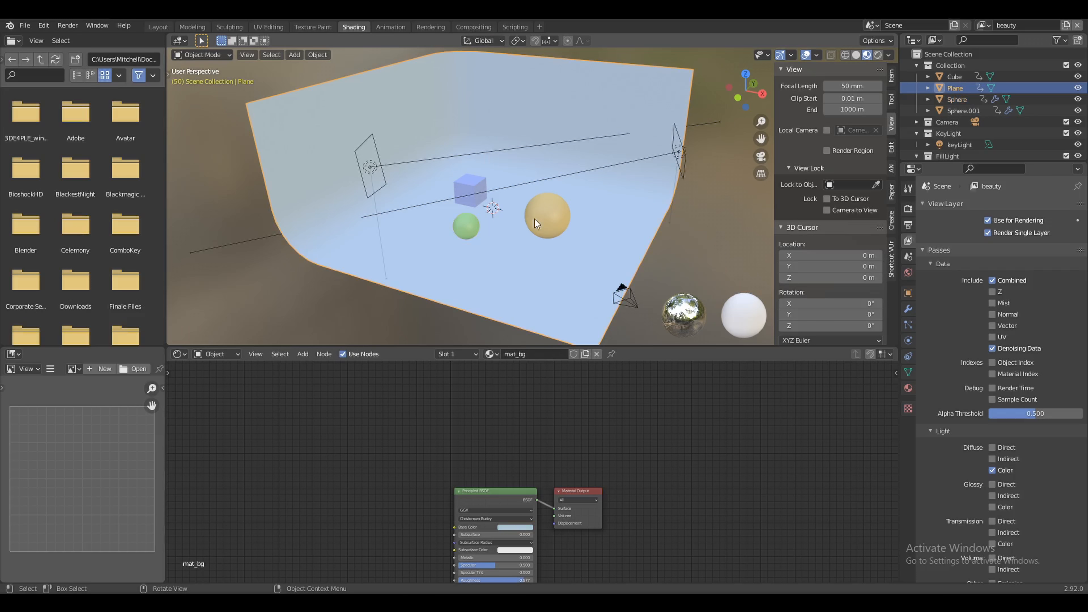
# Step: Switch to the Compositing workspace and move the Composite node up, clear of the Render Layers node
pyautogui.click(470, 27)
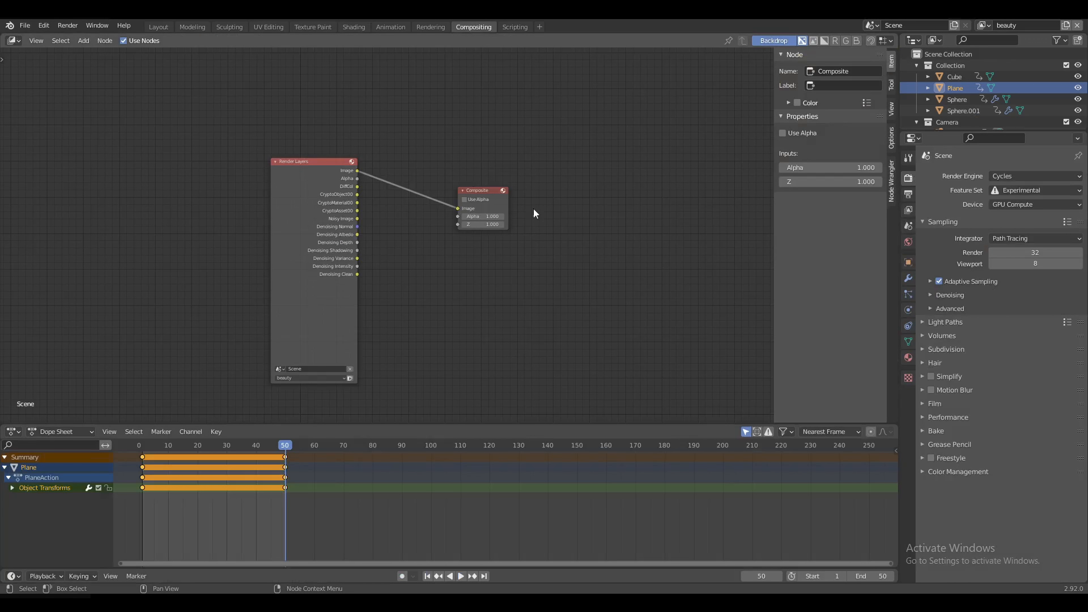
pyautogui.moveTo(506, 310); pyautogui.dragTo(474, 290, button='middle')
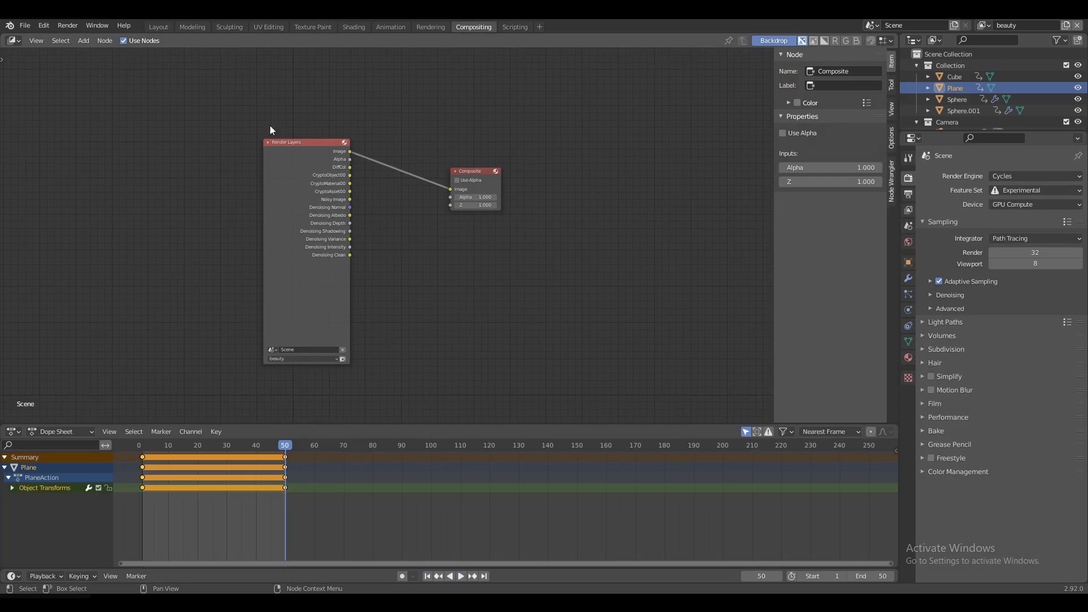
pyautogui.moveTo(473, 171); pyautogui.dragTo(496, 71)
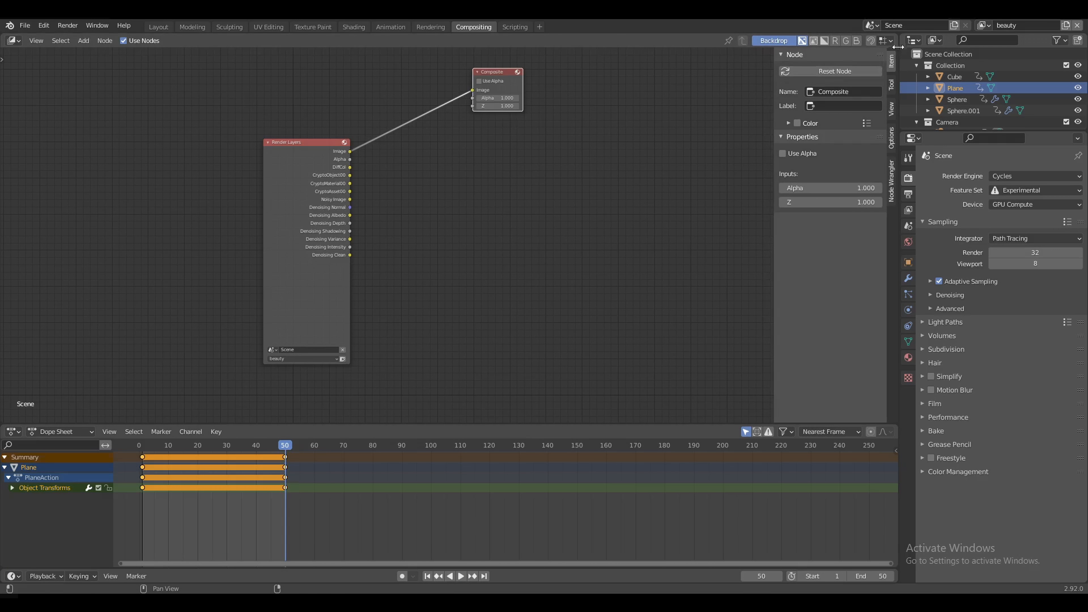
# Step: Enlarge the Outliner area and turn it into the Compositor, and change the original node editor area to an Image Editor
pyautogui.moveTo(900, 94); pyautogui.dragTo(669, 95)
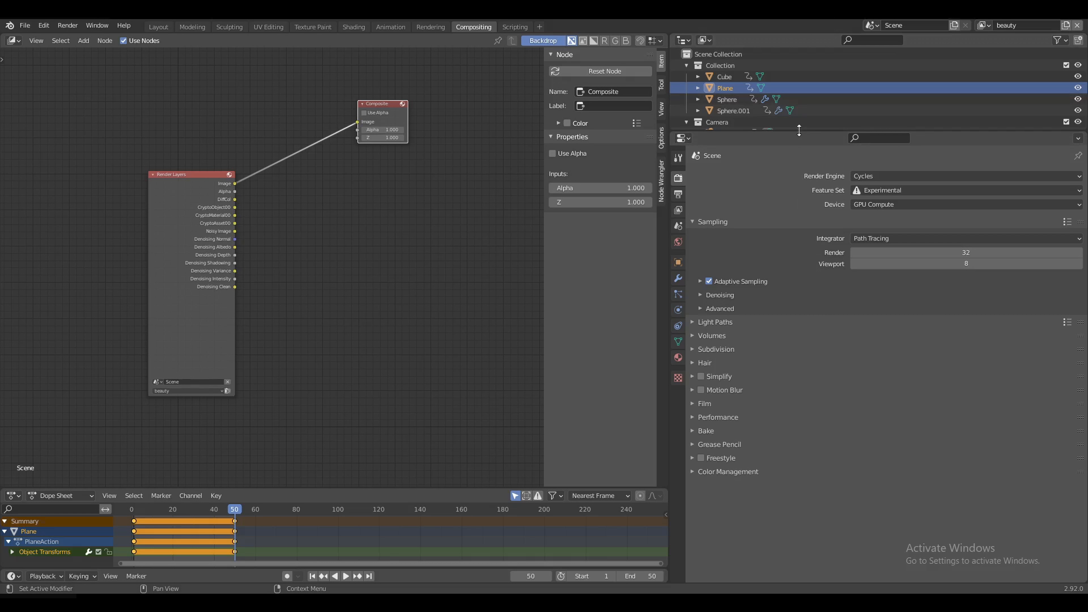
pyautogui.moveTo(729, 129); pyautogui.dragTo(728, 407)
pyautogui.click(683, 40)
pyautogui.click(342, 123)
pyautogui.click(14, 40)
pyautogui.click(52, 84)
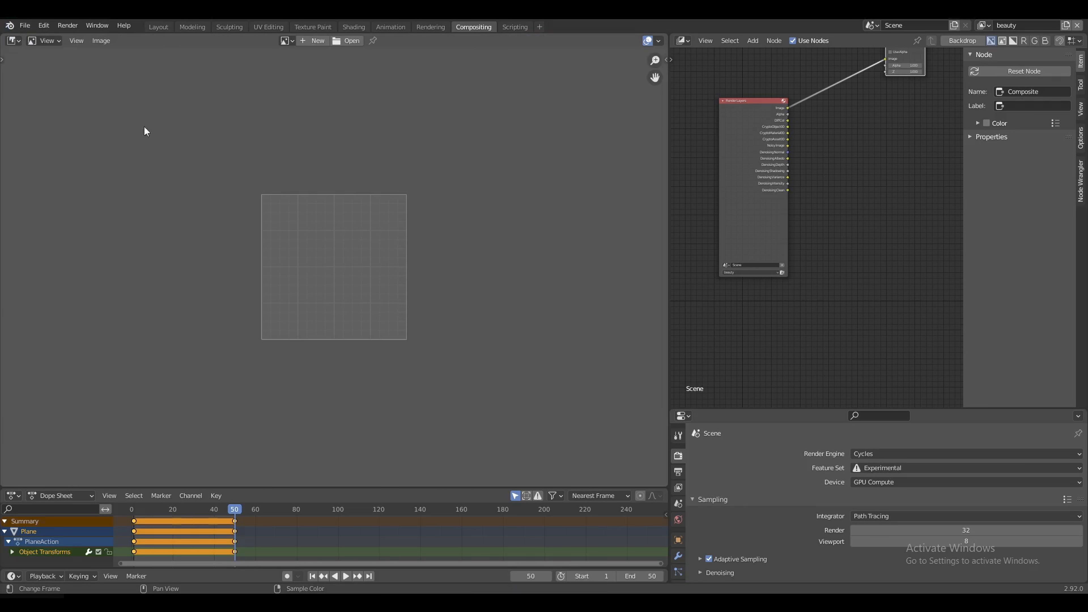
# Step: Display the Viewer Node image, connect a Viewer node to the Render Layers Image output near the Composite node, and widen the Compositor area
pyautogui.click(287, 40)
pyautogui.click(326, 80)
pyautogui.moveTo(763, 146); pyautogui.dragTo(732, 199, button='middle')
pyautogui.keyDown('ctrl'); pyautogui.keyDown('shift'); pyautogui.click(731, 199); pyautogui.keyUp('shift'); pyautogui.keyUp('ctrl')
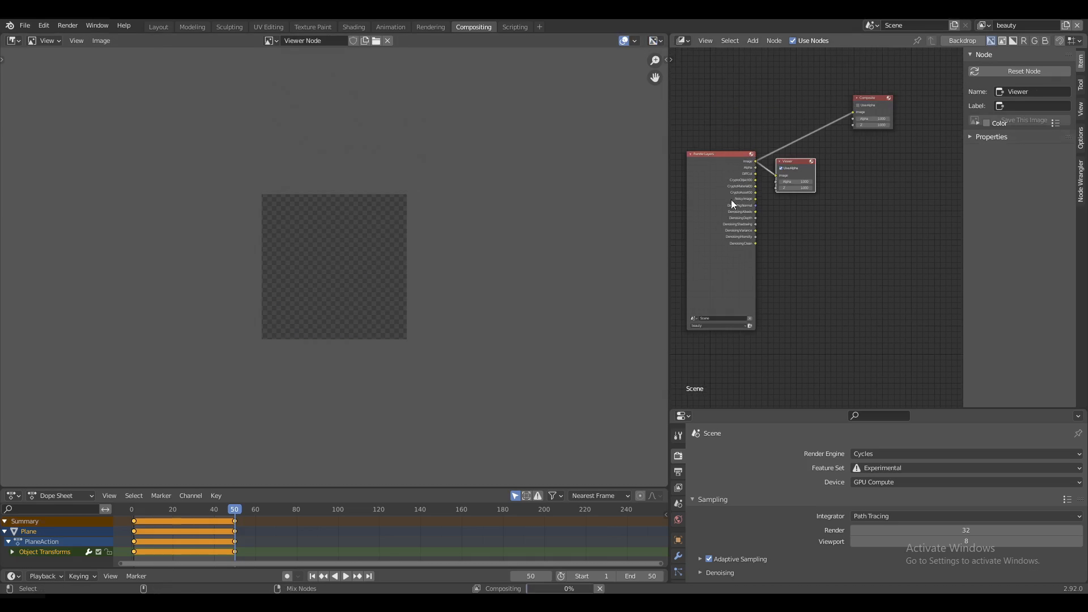
pyautogui.moveTo(795, 165); pyautogui.dragTo(831, 70)
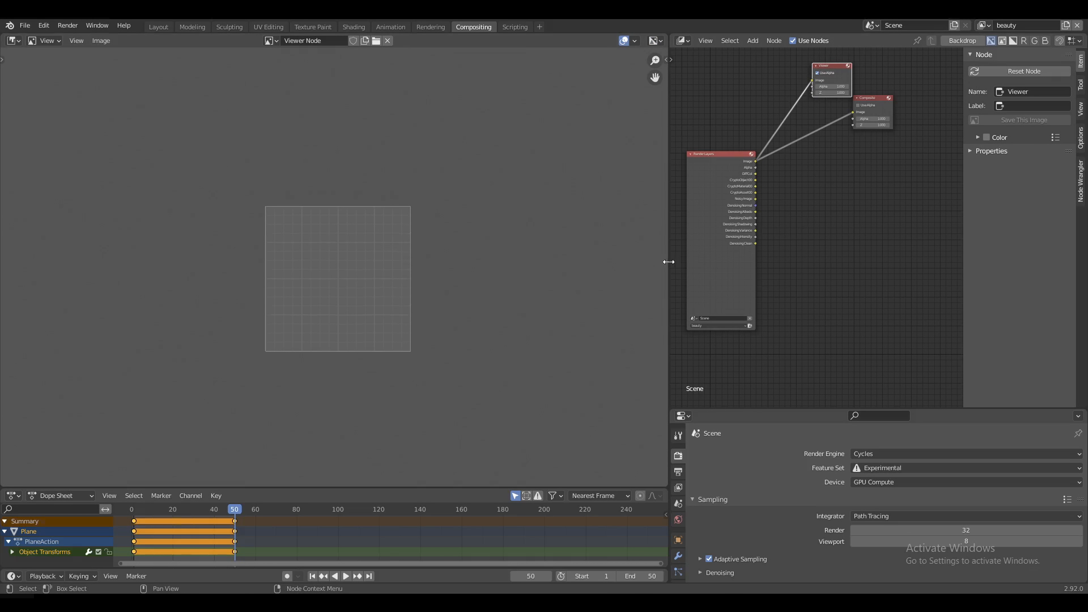
pyautogui.moveTo(668, 260); pyautogui.dragTo(510, 296)
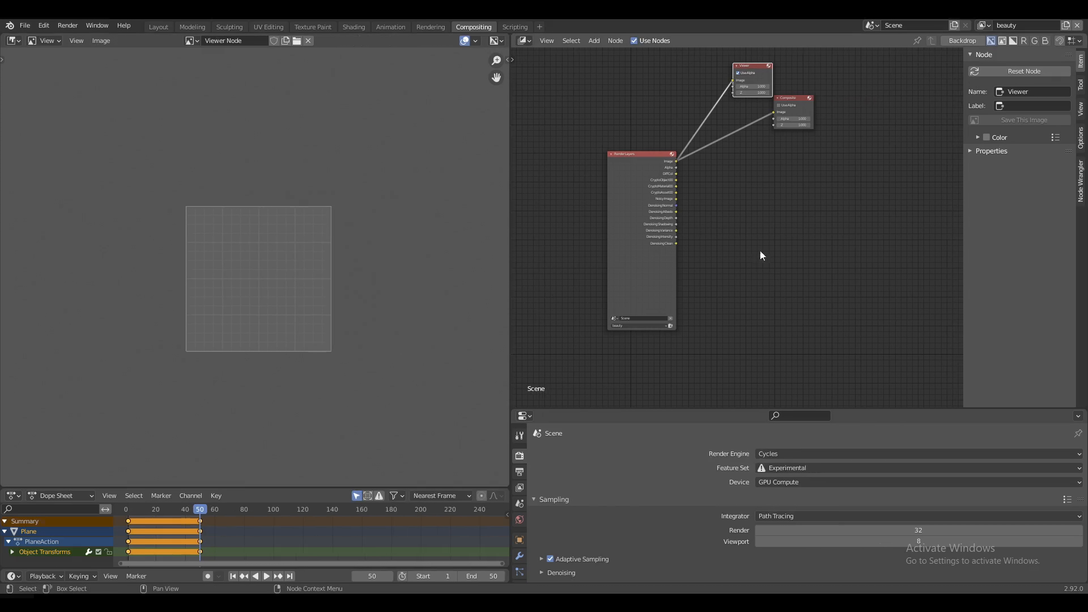
pyautogui.moveTo(753, 207); pyautogui.dragTo(753, 195, button='middle')
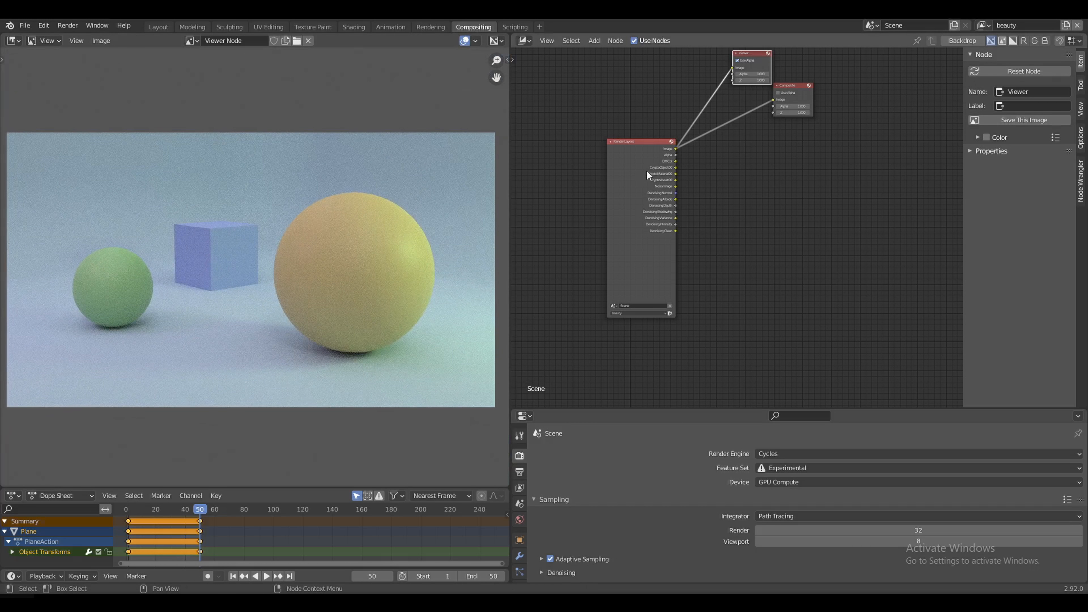
# Step: Review the scene's output path and file format settings in the Layout workspace
pyautogui.click(158, 27)
pyautogui.click(909, 273)
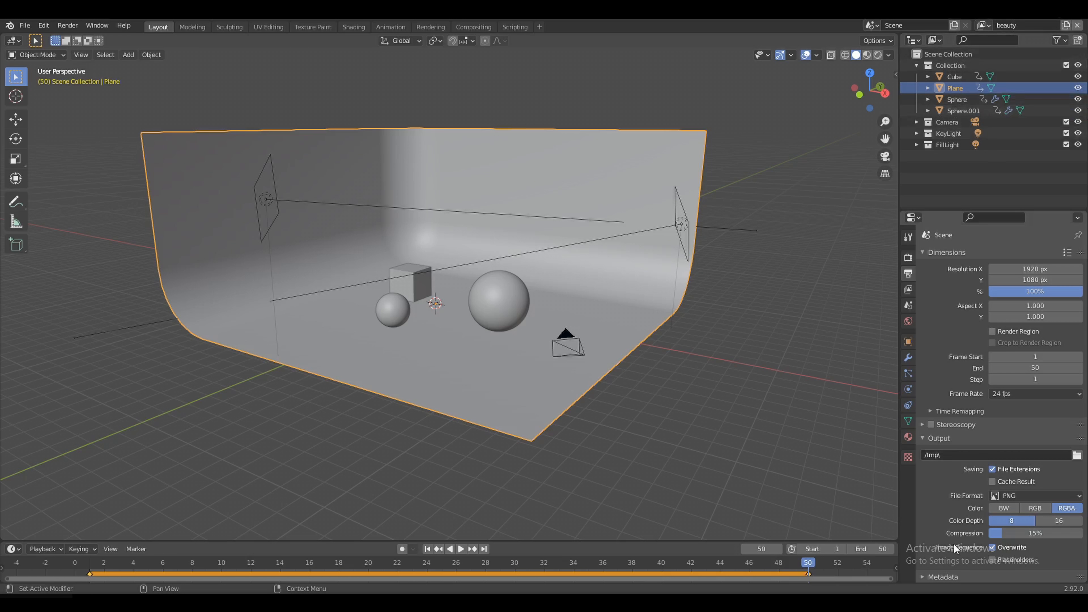
# Step: Return to the Compositing workspace and add a File Output node between the Render Layers node and the node editor's sidebar
pyautogui.click(473, 26)
pyautogui.hotkey('shift', 'a')
pyautogui.click(773, 193)
pyautogui.write('fie')
pyautogui.press('Return')
pyautogui.press('Return')
pyautogui.click(838, 143)
# Step: Duplicate the File Output node and place the copy well below the original
pyautogui.scroll(3, 805, 226)
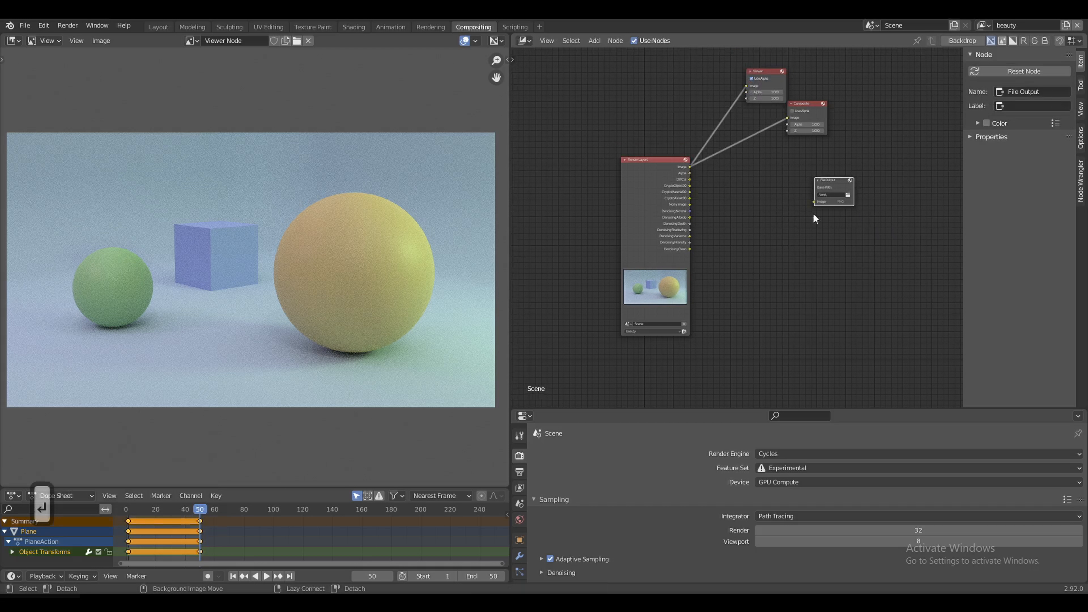
pyautogui.scroll(2, 831, 210)
pyautogui.moveTo(811, 210); pyautogui.dragTo(789, 206, button='middle')
pyautogui.hotkey('shift', 'd')
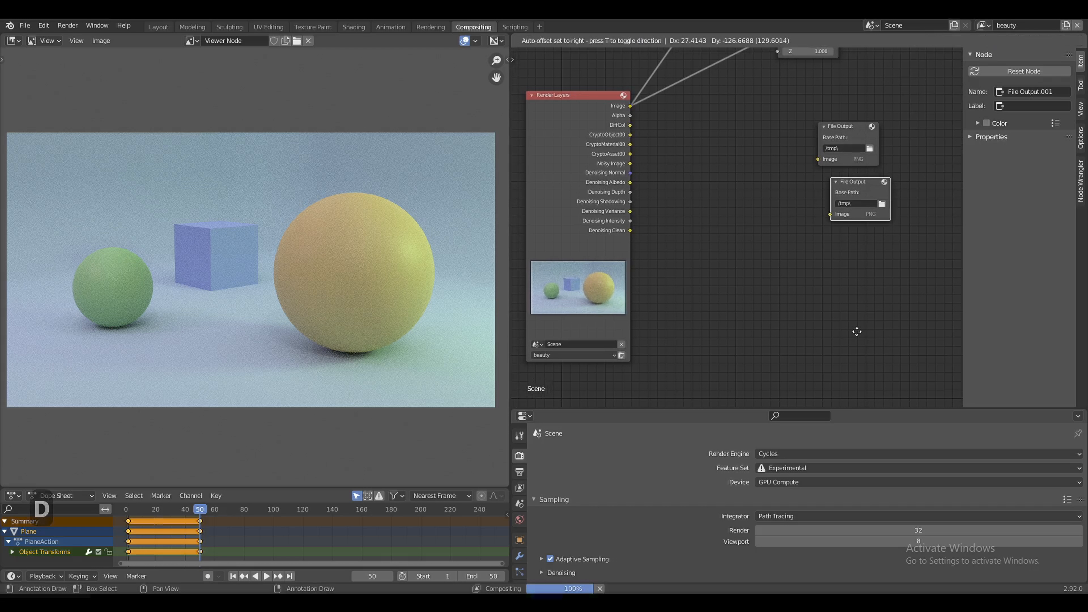
pyautogui.click(859, 341)
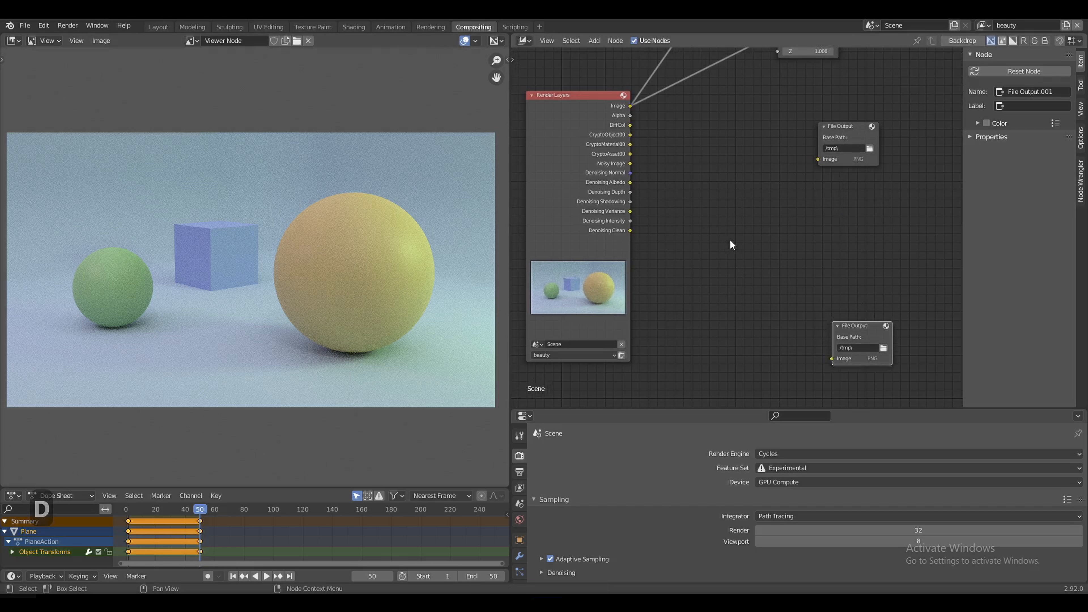
# Step: Set the upper File Output node's format to OpenEXR MultiLayer and add two more inputs to it
pyautogui.moveTo(834, 196); pyautogui.dragTo(839, 201, button='middle')
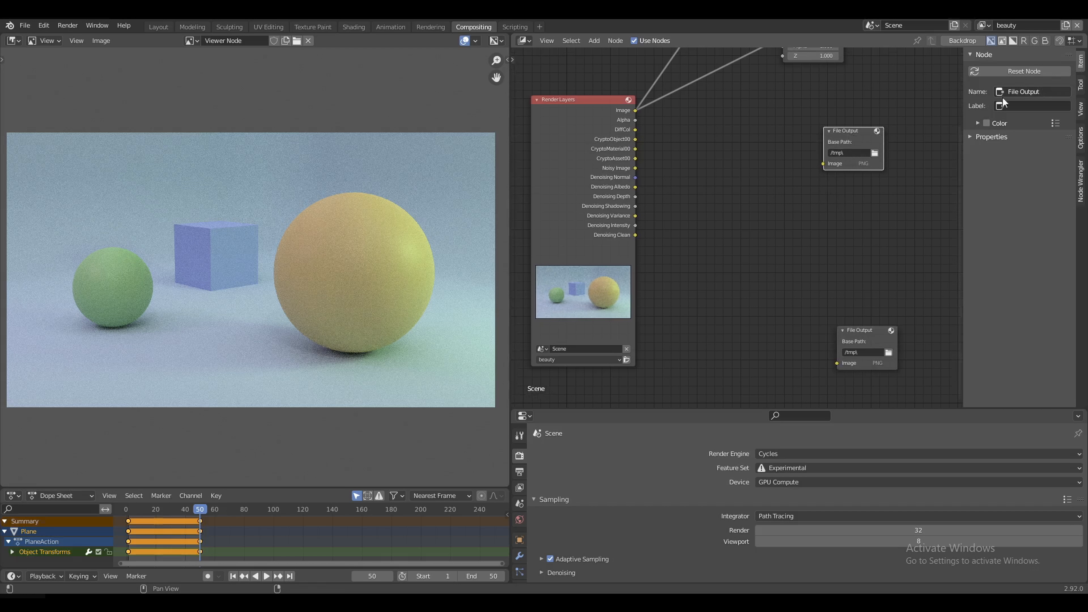
pyautogui.click(985, 137)
pyautogui.click(1042, 186)
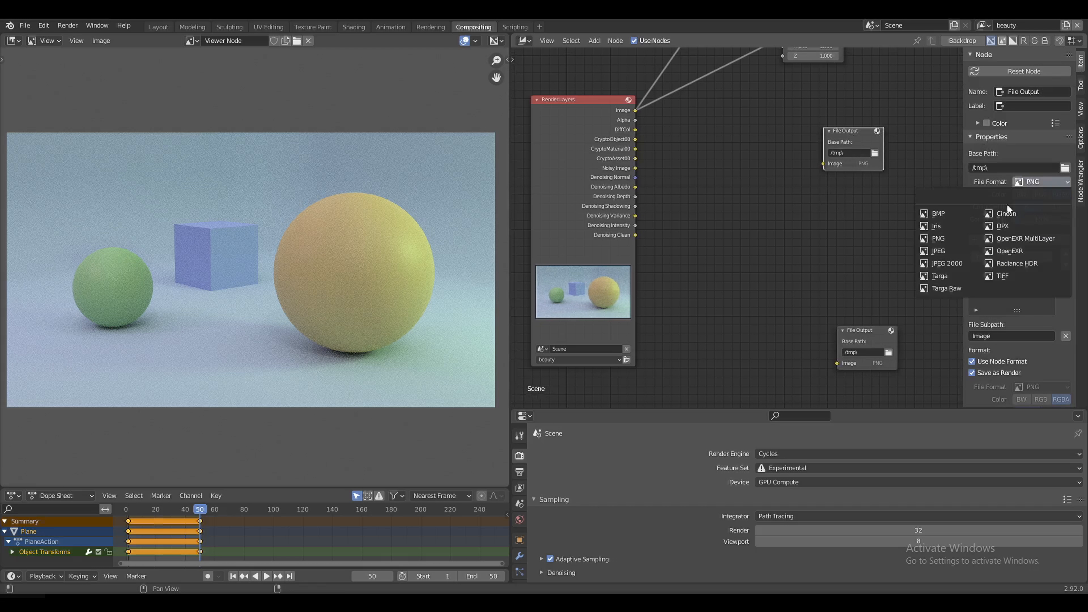
pyautogui.click(1036, 237)
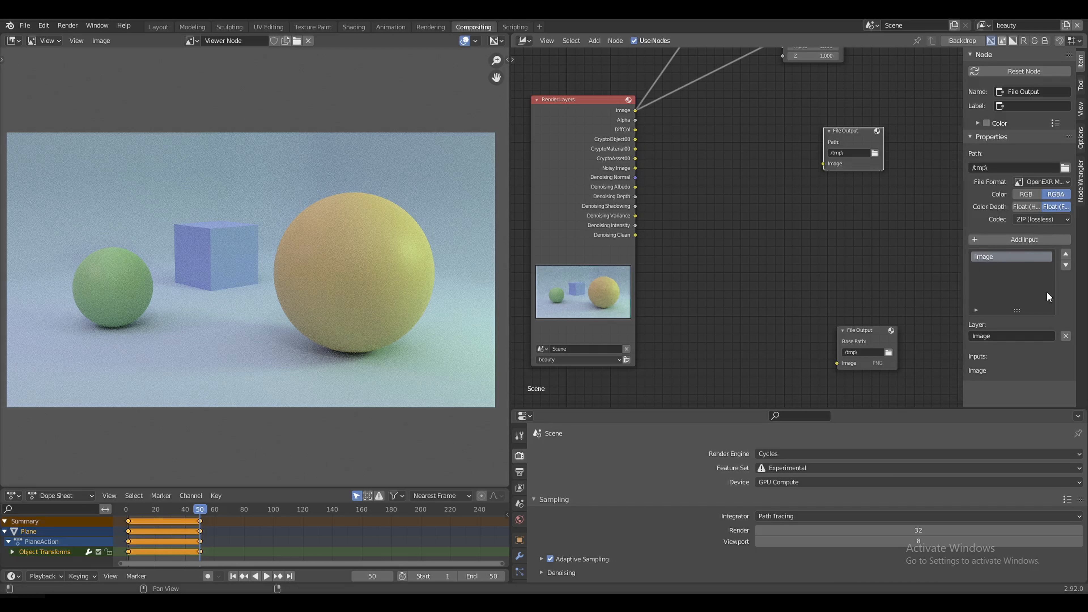
pyautogui.click(1011, 240)
pyautogui.click(1015, 240)
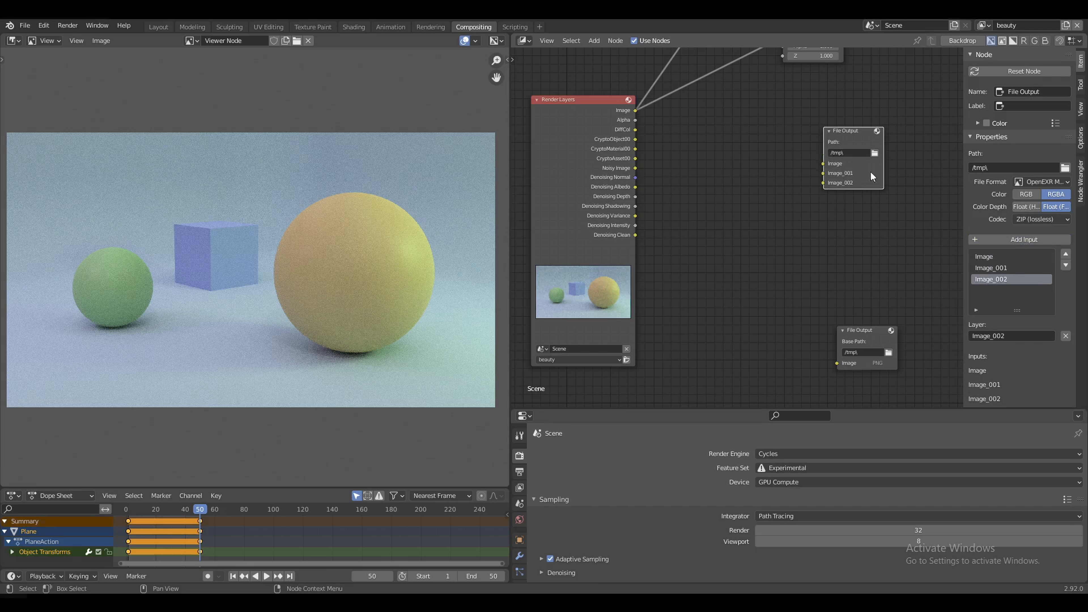
# Step: Connect the beauty Render Layers node's Image output to the Image input of the upper File Output node
pyautogui.moveTo(636, 111); pyautogui.dragTo(624, 122, button='middle')
pyautogui.click(624, 122)
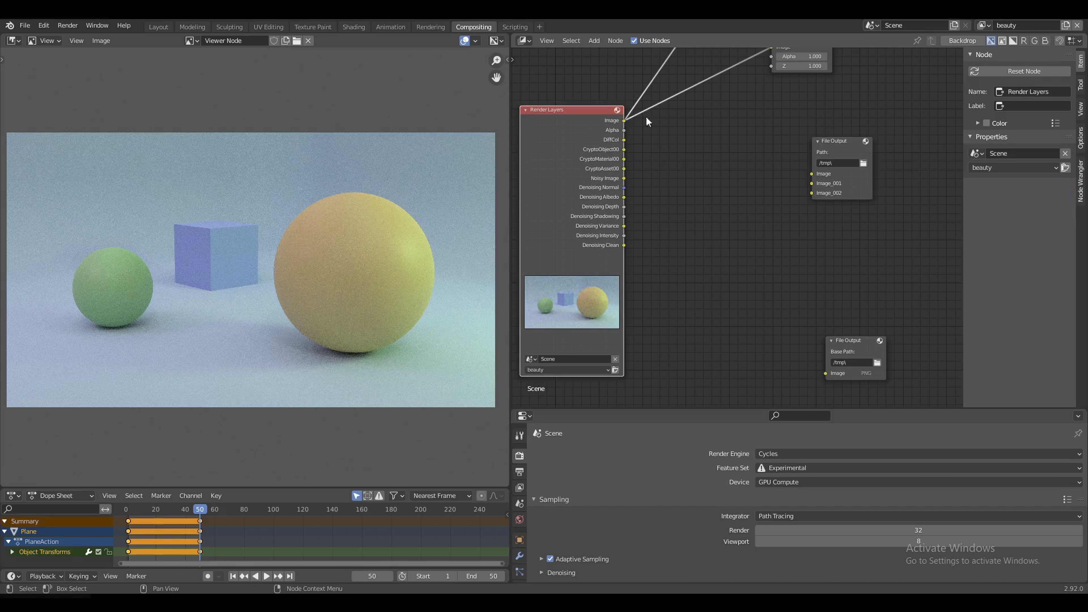
pyautogui.moveTo(648, 122); pyautogui.dragTo(812, 174)
# Step: Rename the first input of the upper File Output node to rgba
pyautogui.click(840, 140)
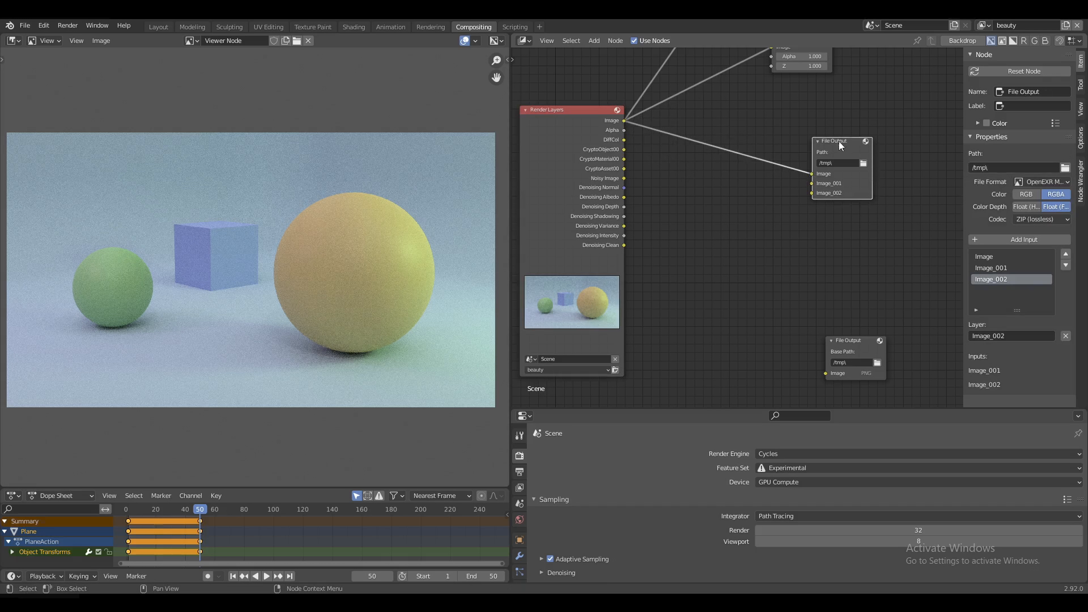
pyautogui.click(988, 256)
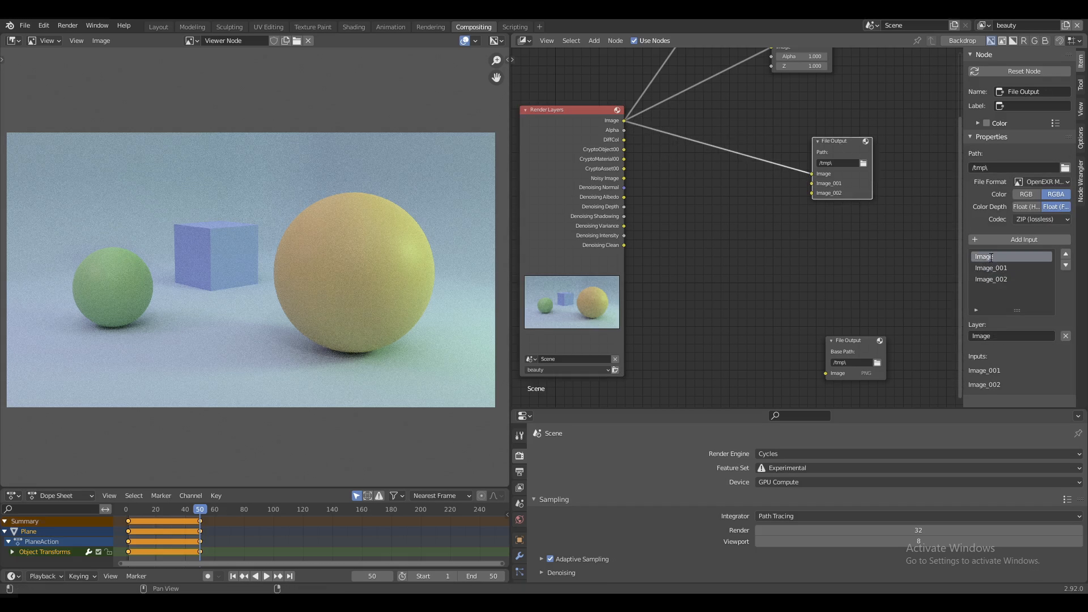
pyautogui.doubleClick(999, 257)
pyautogui.write('rgba')
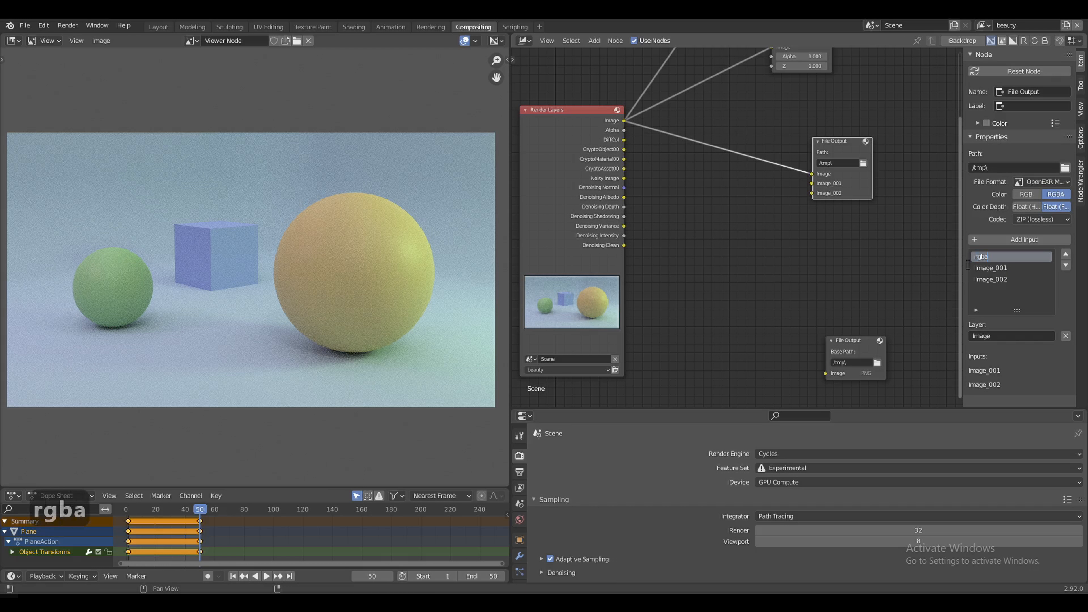
pyautogui.press('Return')
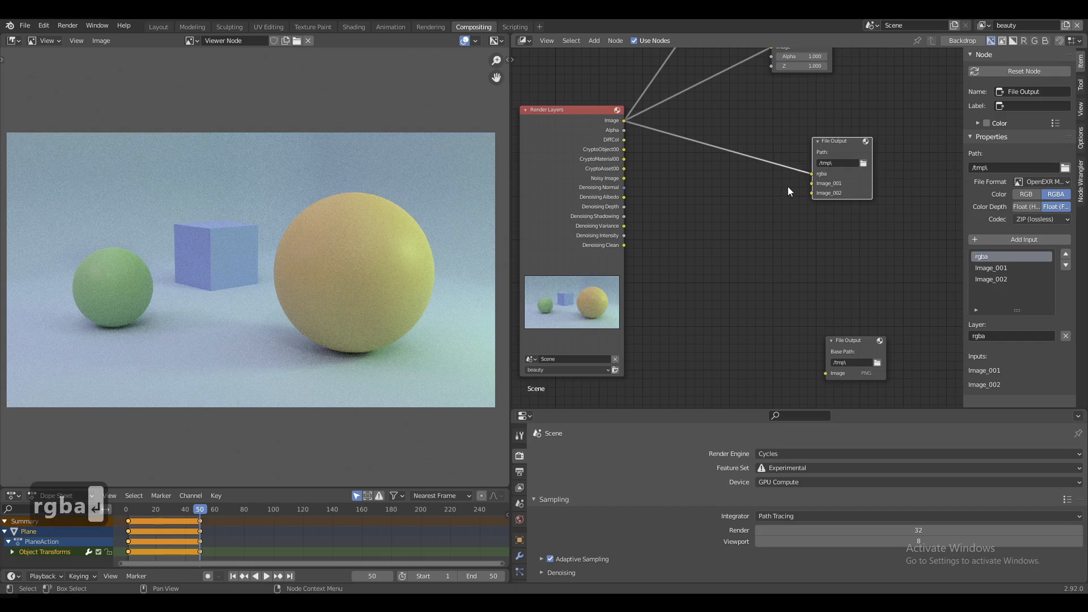
# Step: Insert a Denoise node on the link into the rgba input and feed it the Denoising Normal and Denoising Albedo passes
pyautogui.hotkey('shift', 'a')
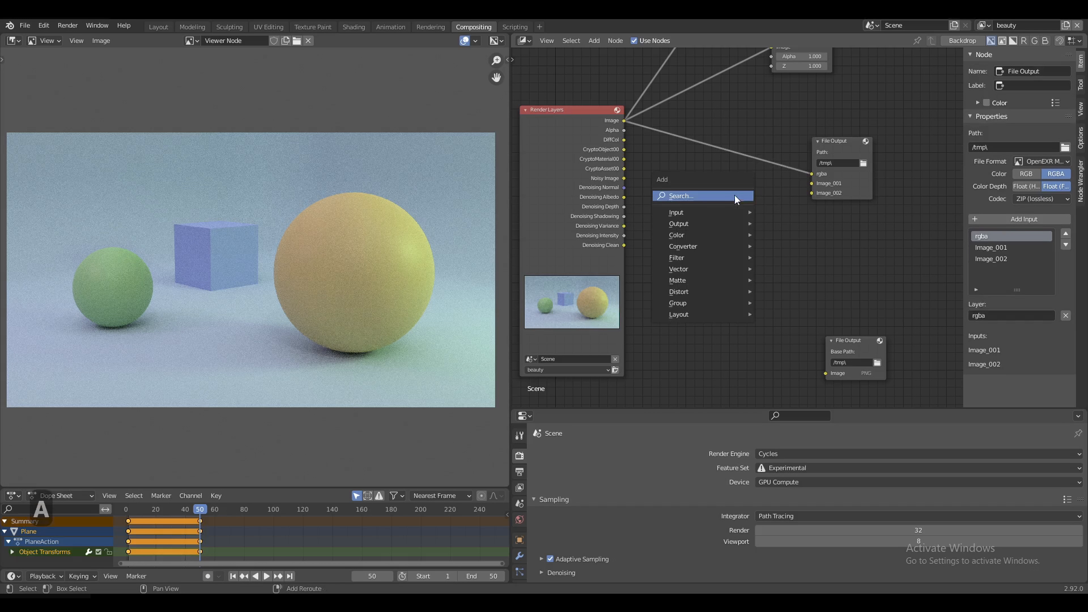
pyautogui.write('sde')
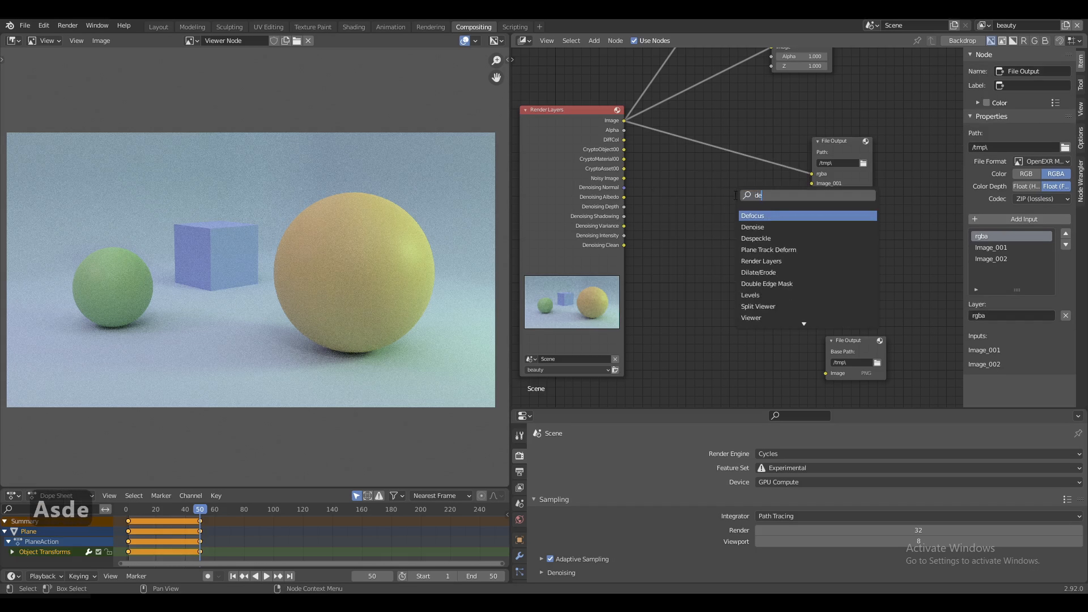
pyautogui.write('noi')
pyautogui.press('Return')
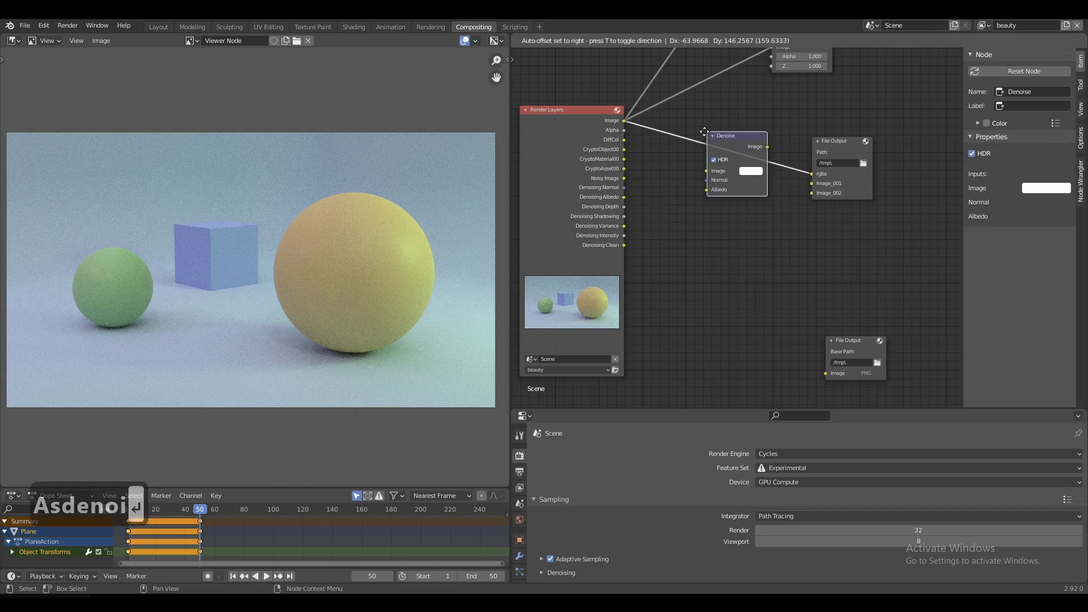
pyautogui.click(728, 94)
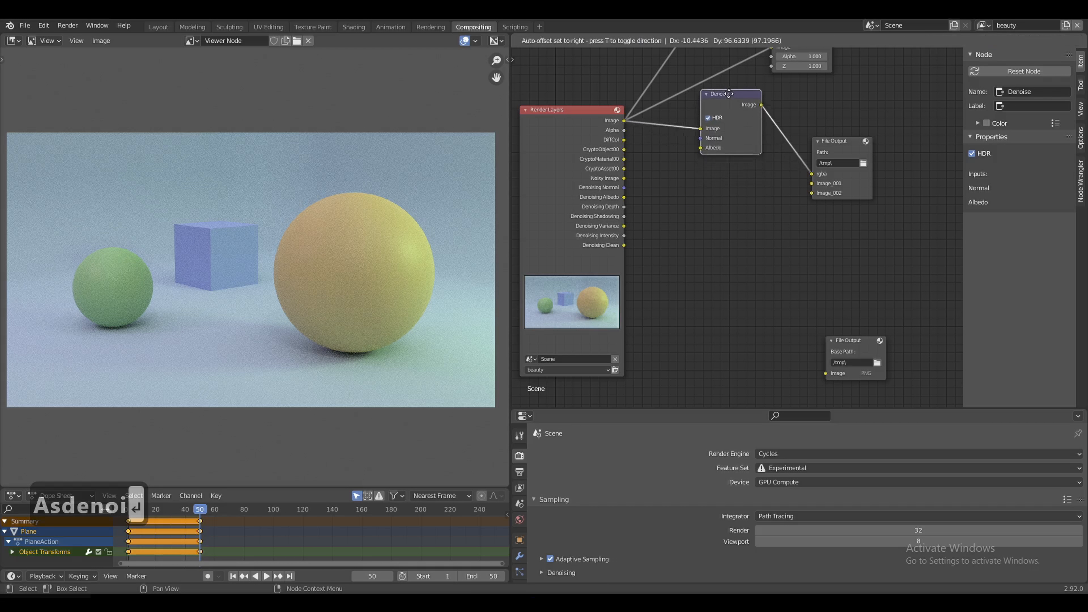
pyautogui.click(728, 110)
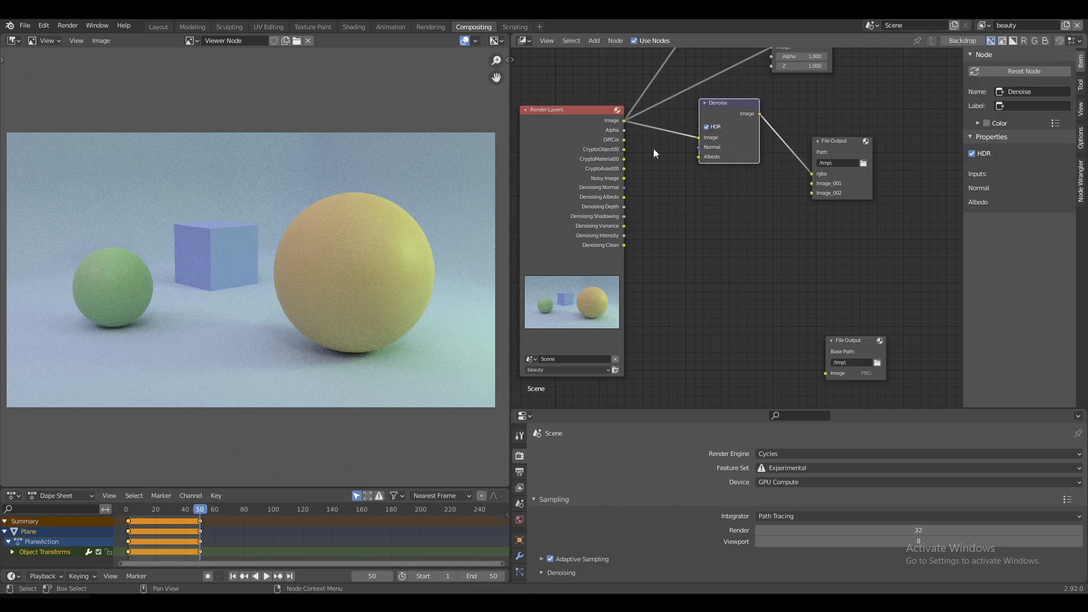
pyautogui.moveTo(624, 187); pyautogui.dragTo(698, 146)
pyautogui.moveTo(624, 196); pyautogui.dragTo(700, 157)
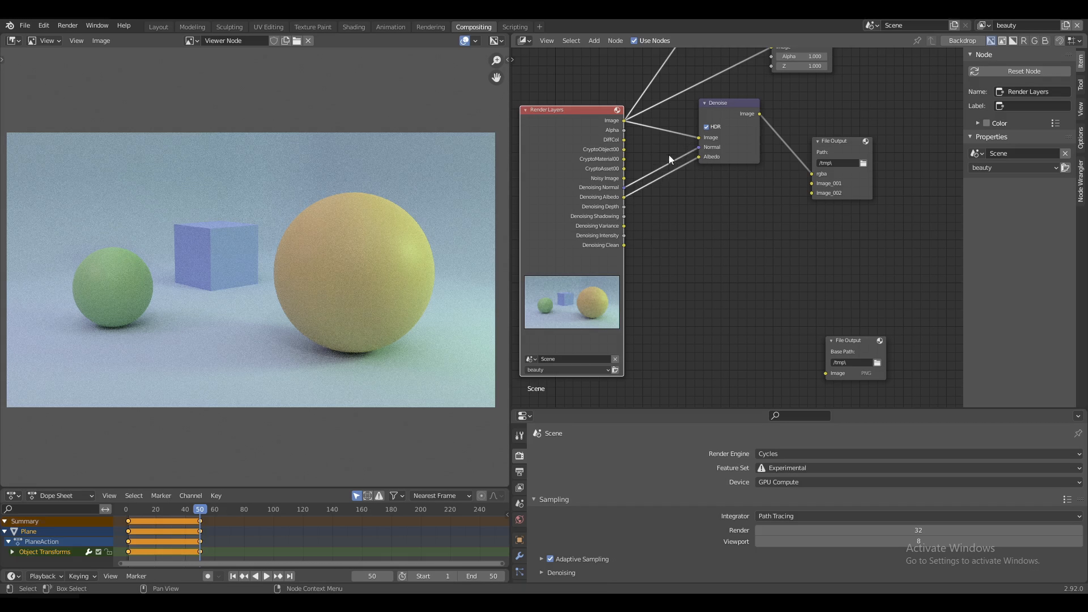
# Step: Preview the beauty Render Layers node's outputs and the Denoise node's result in the viewer to compare them
pyautogui.keyDown('ctrl'); pyautogui.keyDown('shift'); pyautogui.click(585, 124); pyautogui.keyUp('shift'); pyautogui.keyUp('ctrl')
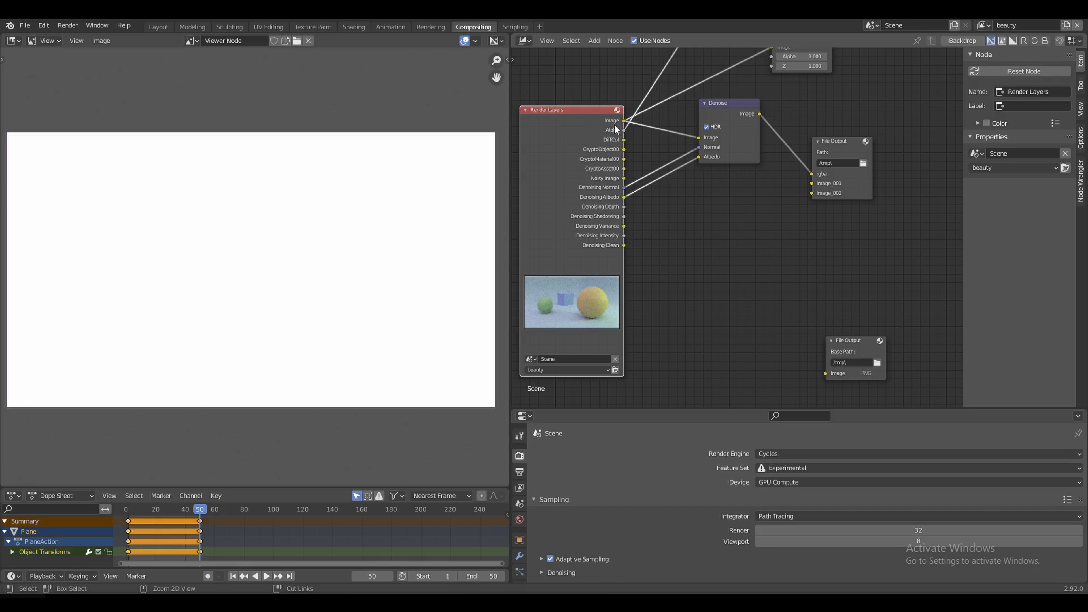
pyautogui.keyDown('ctrl'); pyautogui.keyDown('shift'); pyautogui.click(621, 122); pyautogui.keyUp('shift'); pyautogui.keyUp('ctrl')
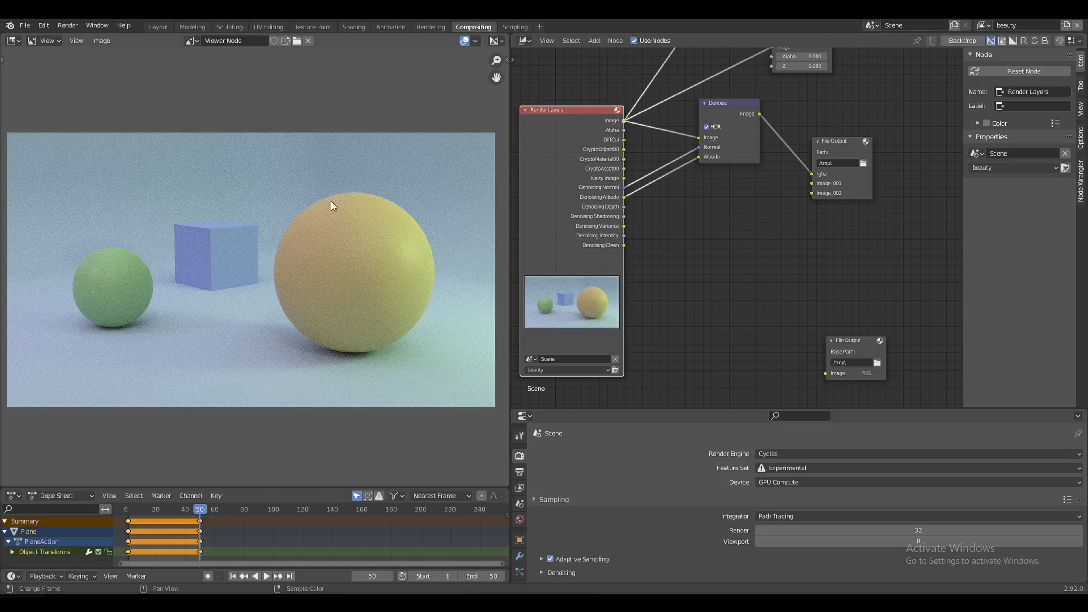
pyautogui.keyDown('ctrl'); pyautogui.keyDown('shift'); pyautogui.click(725, 104); pyautogui.keyUp('shift'); pyautogui.keyUp('ctrl')
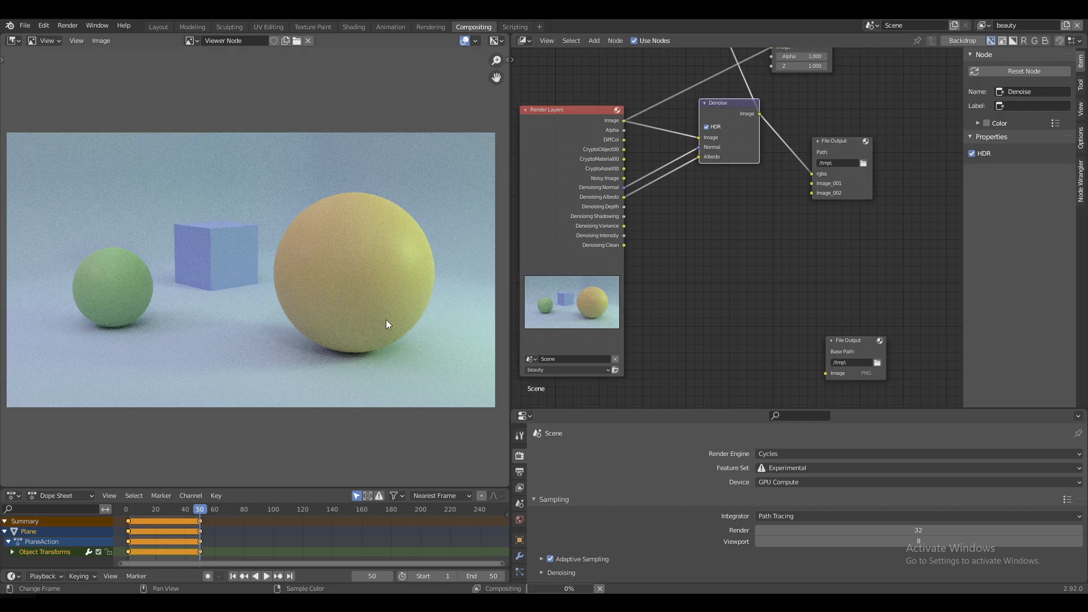
# Step: Rename the upper File Output node's Image_001 input to surface_colour and connect the DiffCol output to it
pyautogui.moveTo(841, 140); pyautogui.dragTo(861, 152)
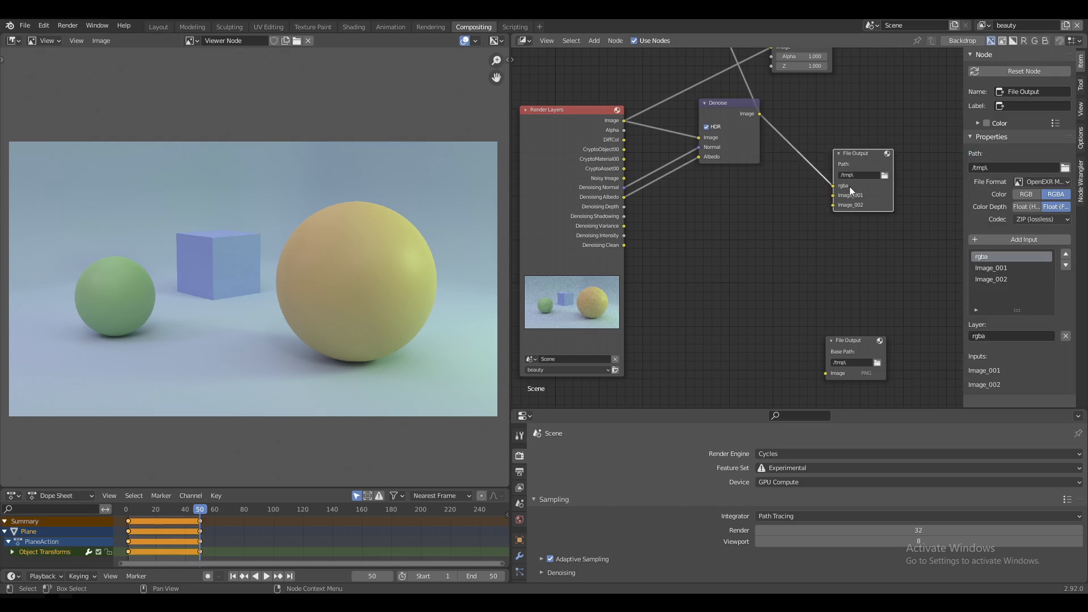
pyautogui.doubleClick(991, 267)
pyautogui.write('su')
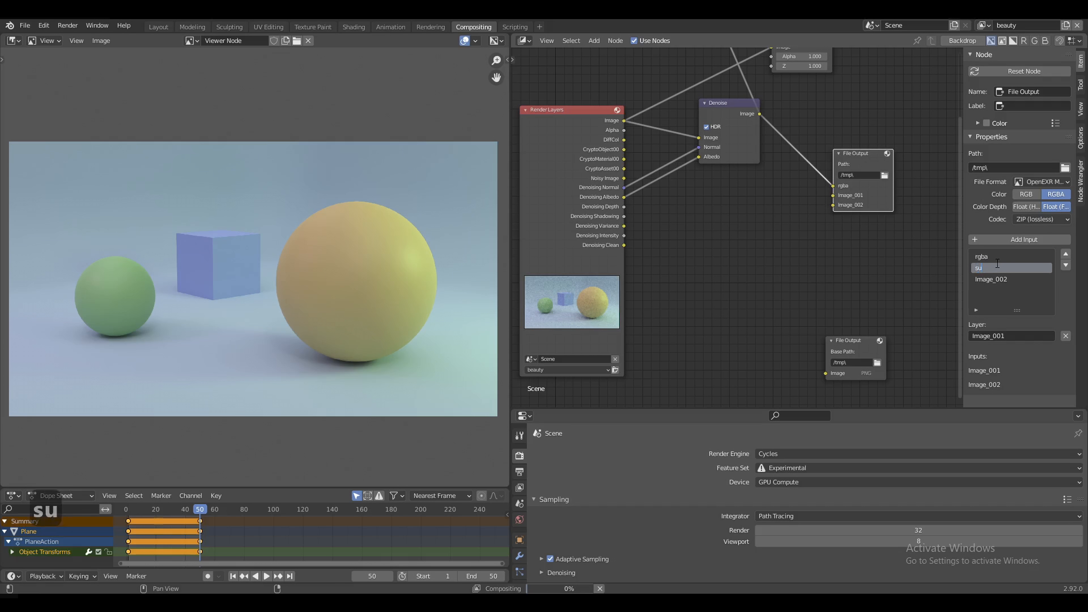
pyautogui.write('rface_colour')
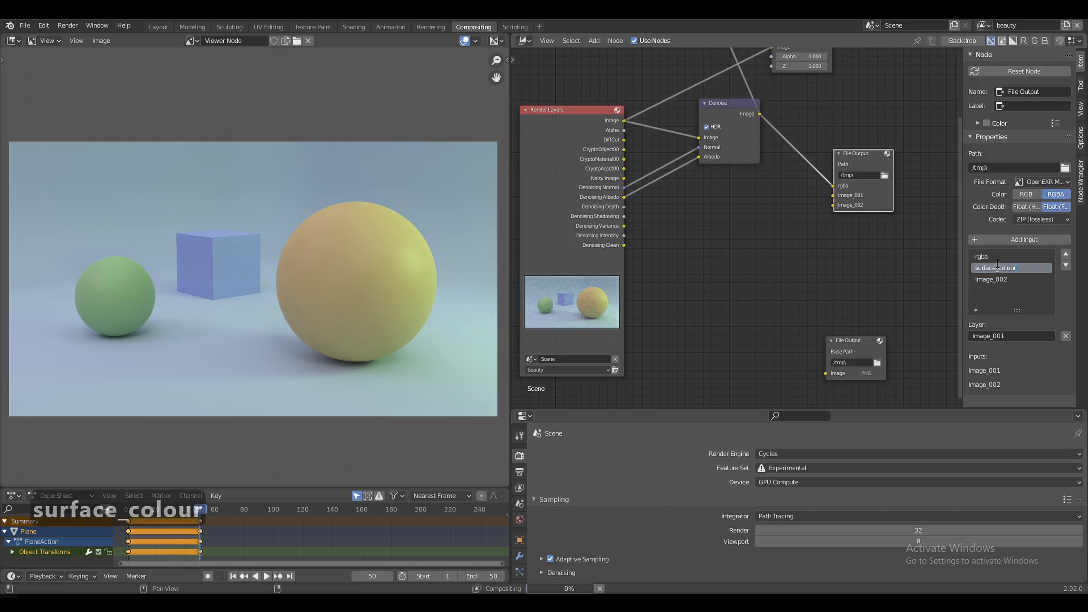
pyautogui.press('Return')
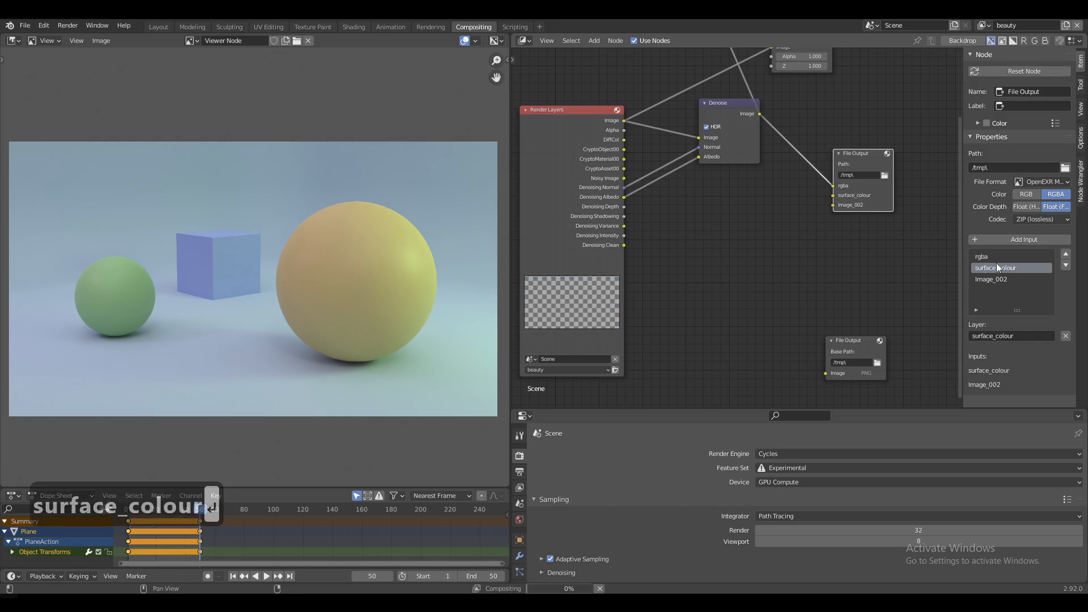
pyautogui.moveTo(624, 140); pyautogui.dragTo(832, 195)
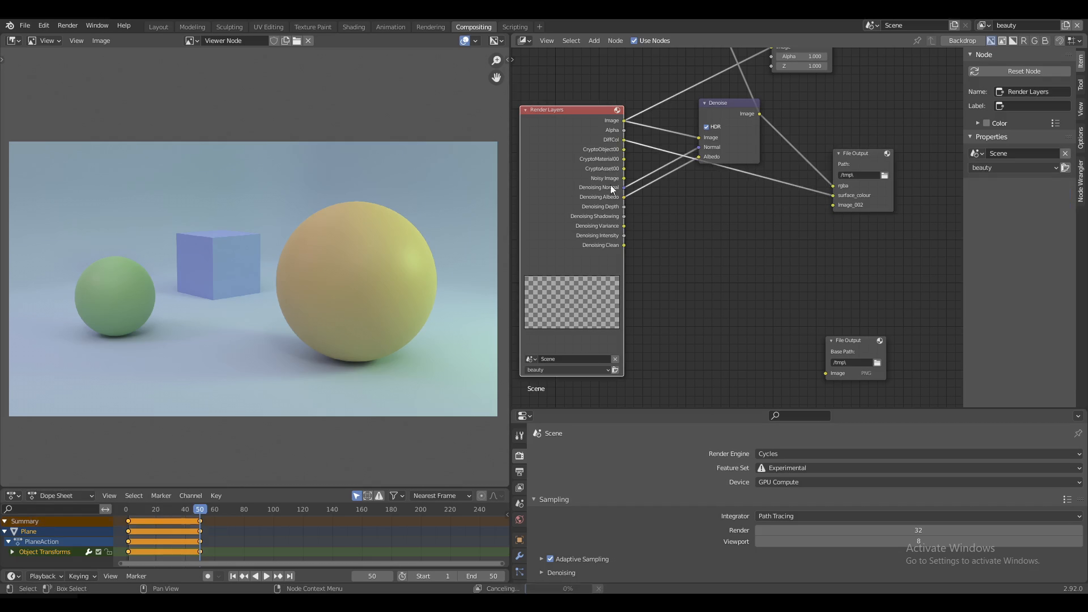
# Step: Add two more inputs to the upper File Output node, rename Image_002 to CryptoObject00, and shift the node slightly down
pyautogui.click(864, 150)
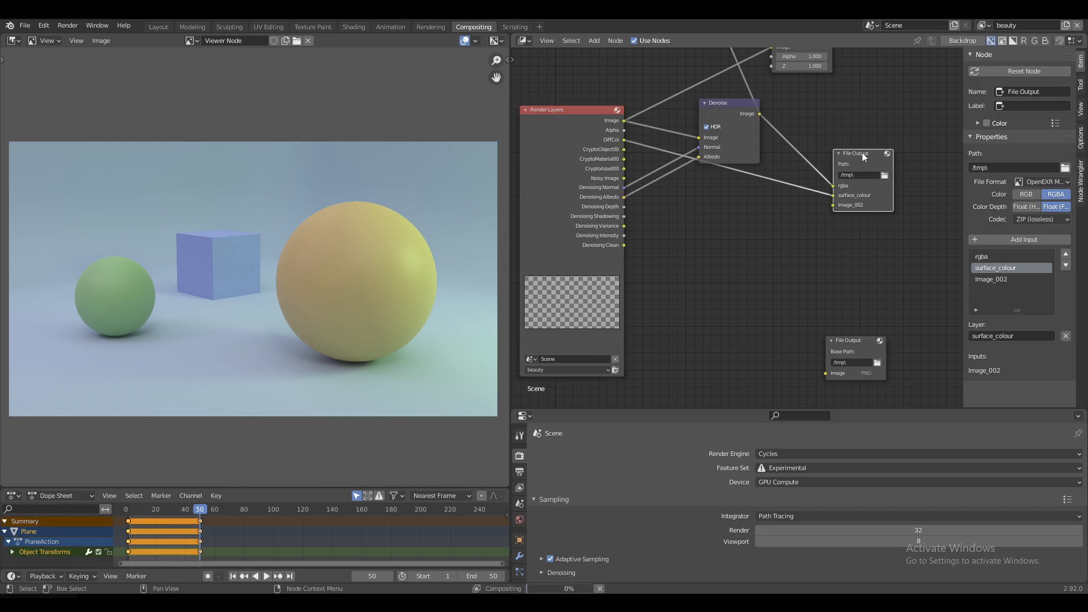
pyautogui.click(996, 276)
pyautogui.click(1037, 239)
pyautogui.click(1037, 239)
pyautogui.doubleClick(1000, 280)
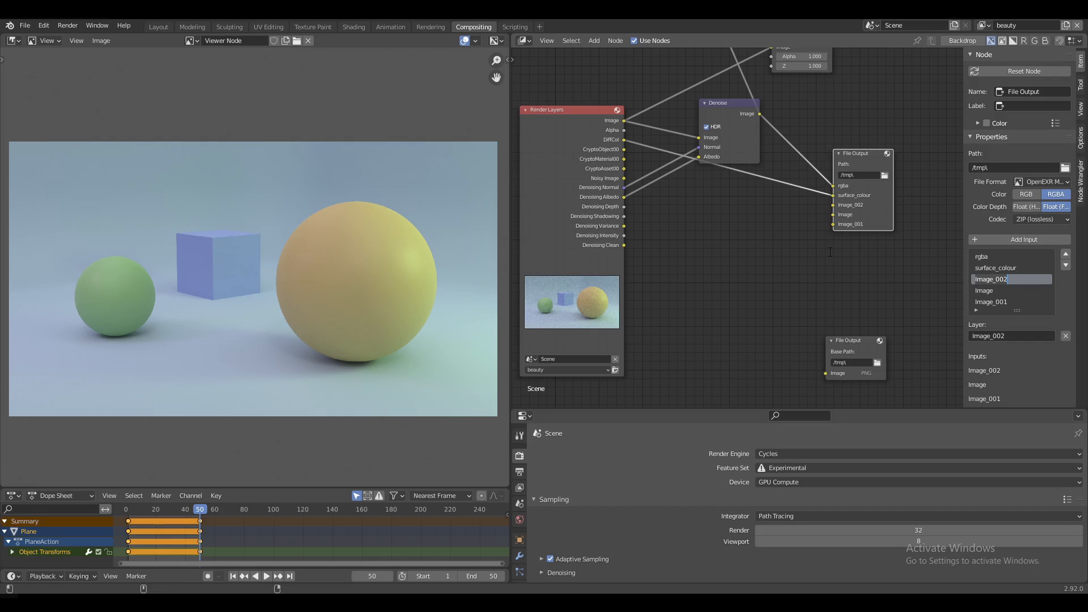
pyautogui.write('CryptoObject00')
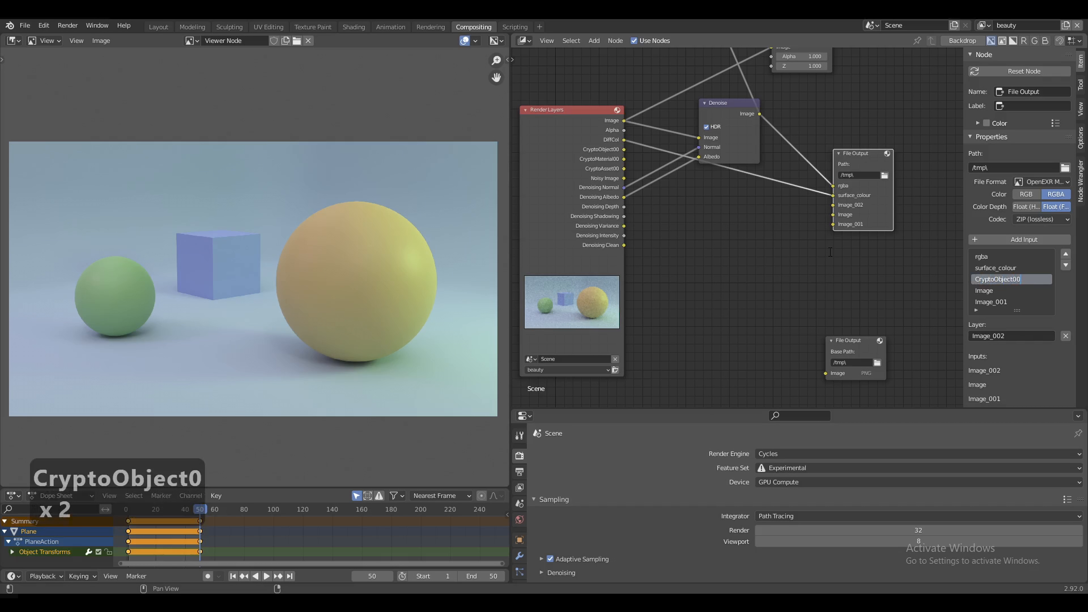
pyautogui.press('Return')
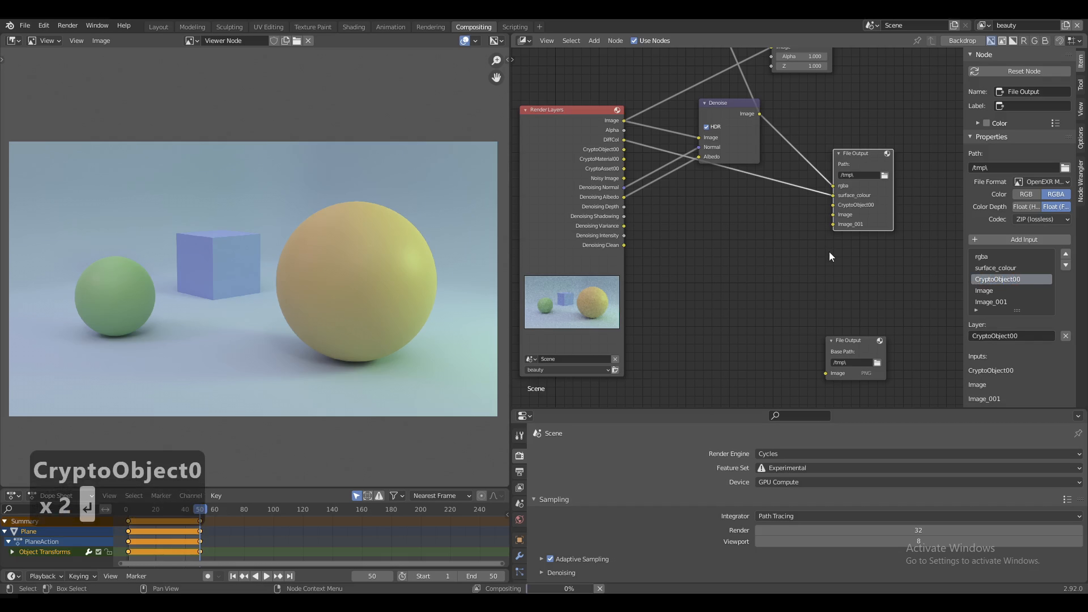
pyautogui.moveTo(857, 152); pyautogui.dragTo(858, 172)
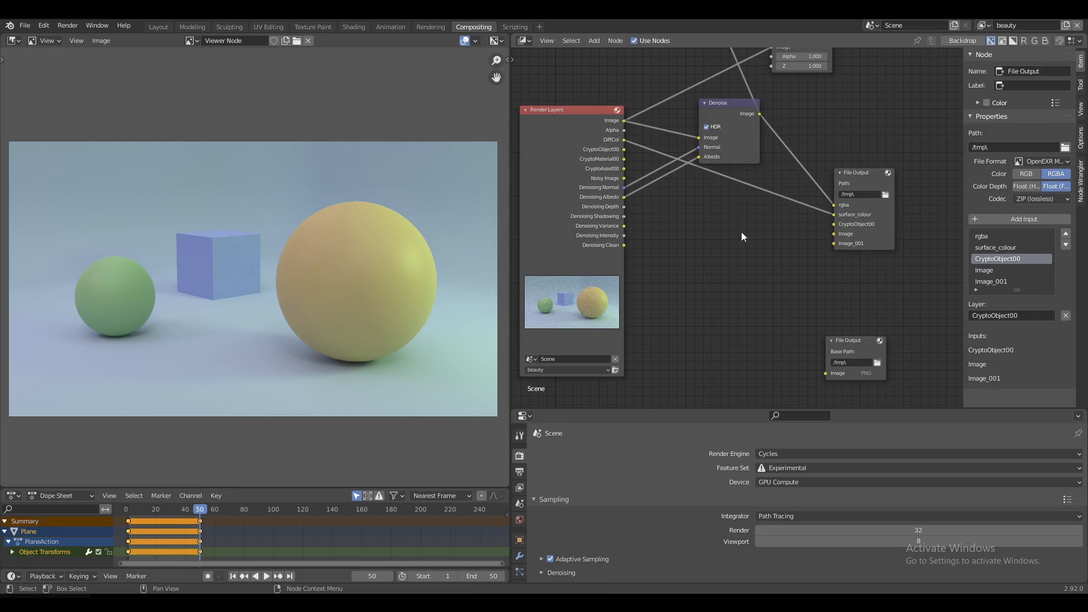
# Step: Try a Reroute node on the DiffCol link, move it down, and delete it while keeping the connection
pyautogui.hotkey('shift', 'a')
pyautogui.write('s')
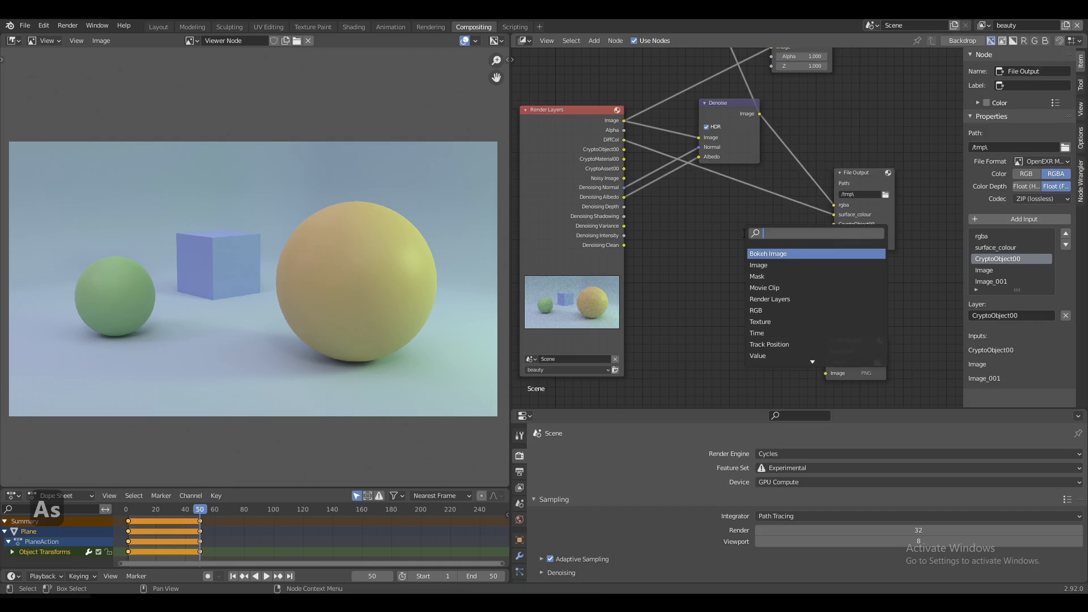
pyautogui.write('rerou')
pyautogui.press('Return')
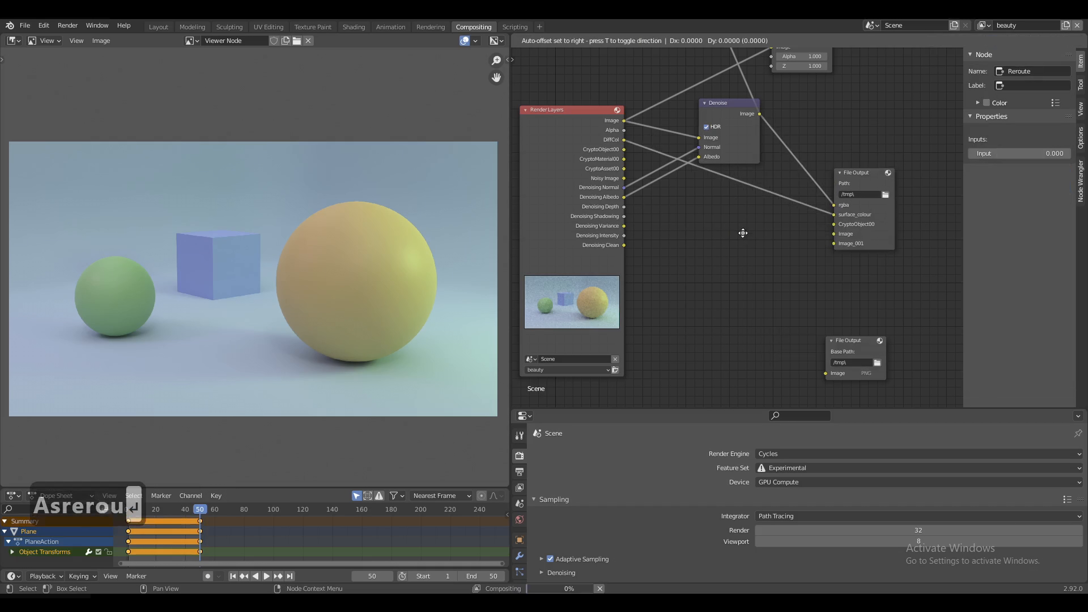
pyautogui.click(740, 182)
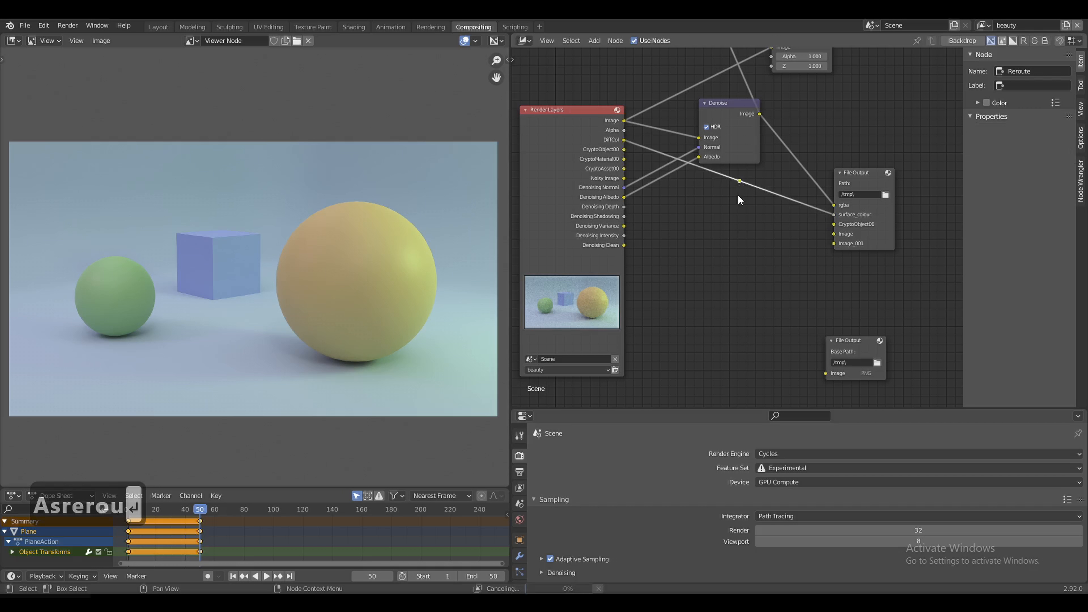
pyautogui.press('g')
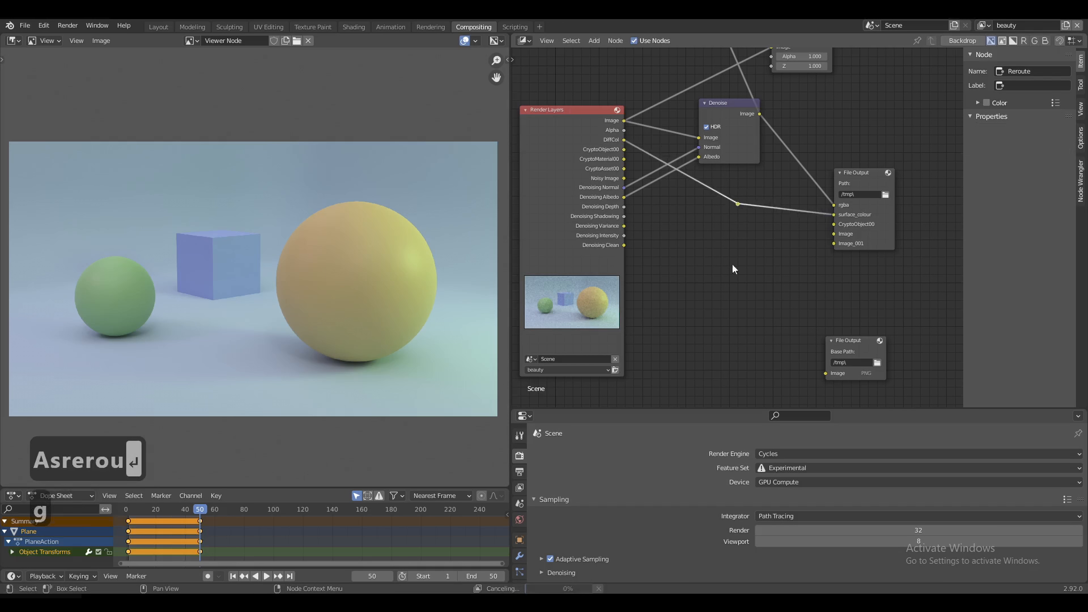
pyautogui.click(738, 211)
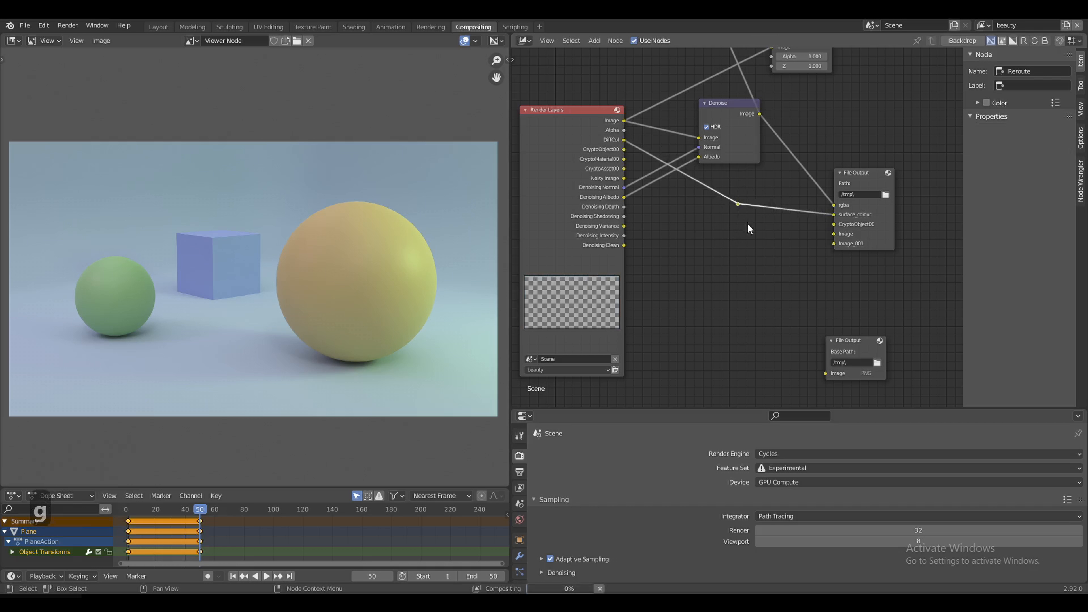
pyautogui.hotkey('ctrl', 'Delete')
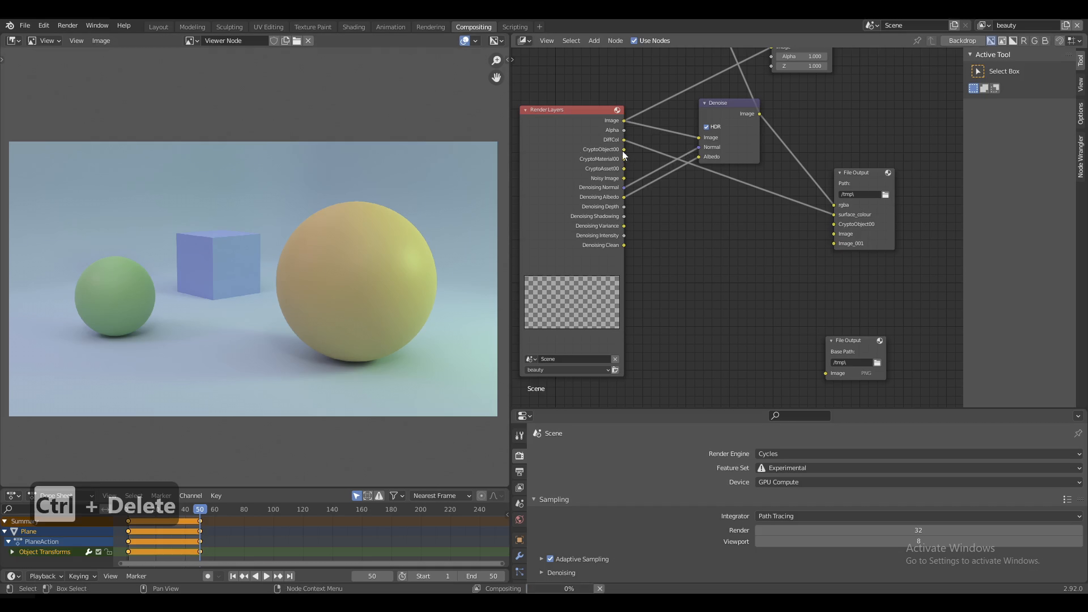
# Step: Connect the CryptoObject00 output to its matching File Output input and rename the Image input below it to CryptoMaterial00
pyautogui.click(849, 225)
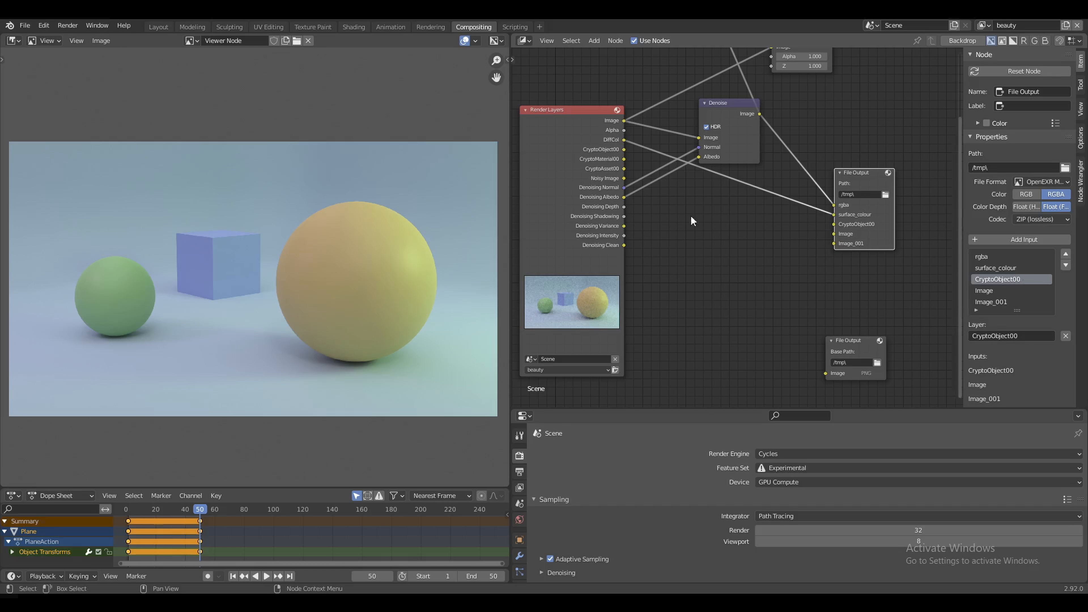
pyautogui.moveTo(624, 149); pyautogui.dragTo(835, 224)
pyautogui.click(870, 238)
pyautogui.doubleClick(984, 291)
pyautogui.write('CryptoMaterua')
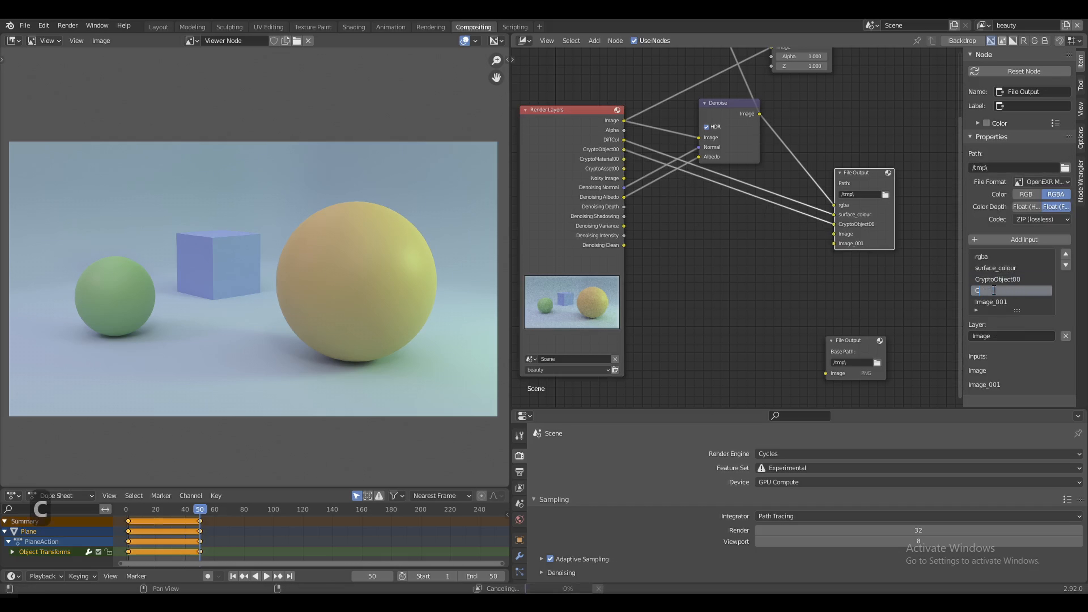
pyautogui.press('BackSpace')
pyautogui.press('BackSpace')
pyautogui.write('ial00')
pyautogui.press('Return')
# Step: Rename the last File Output input to CryptoAsset00 and connect the CryptoMaterial00 and CryptoAsset00 outputs to their matching inputs
pyautogui.click(1002, 301)
pyautogui.write('CryptoAsset00')
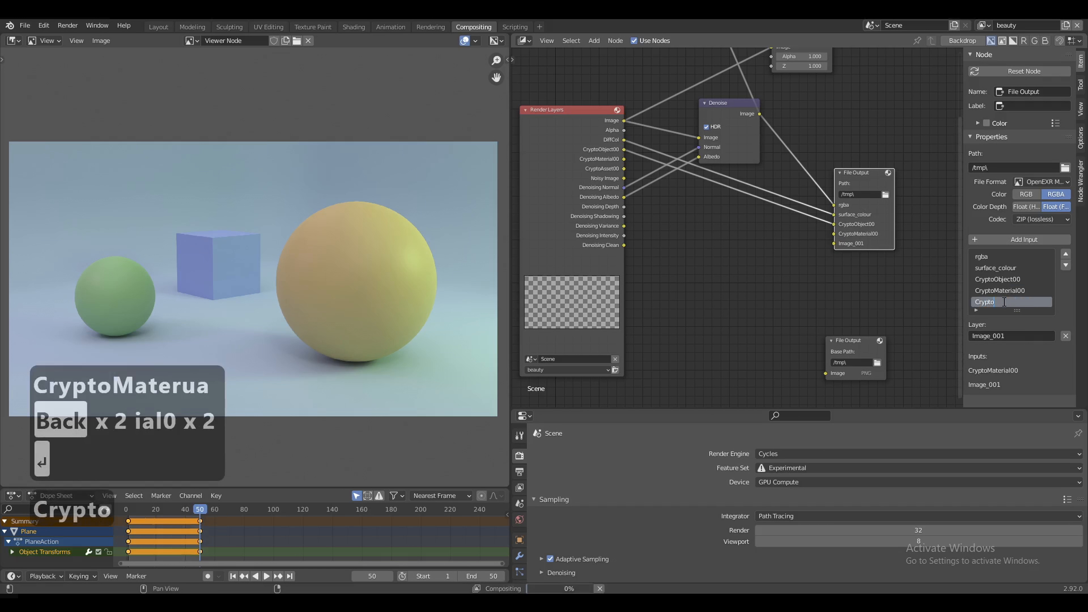
pyautogui.press('Return')
pyautogui.moveTo(624, 159); pyautogui.dragTo(834, 233)
pyautogui.moveTo(625, 169); pyautogui.dragTo(834, 243)
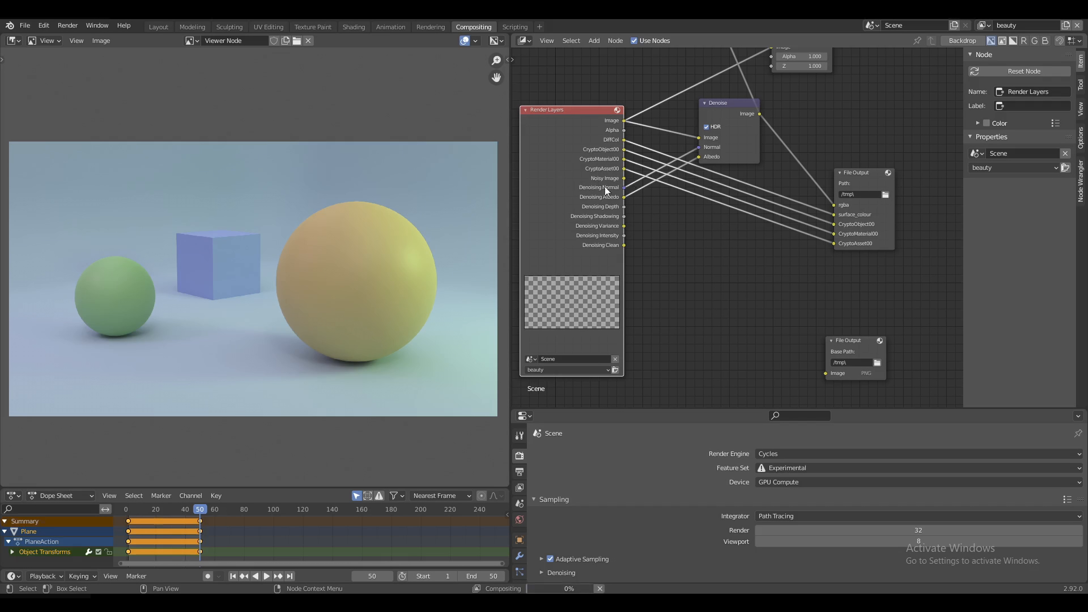
# Step: Move the lower File Output node further down, away from the upper one
pyautogui.moveTo(806, 293); pyautogui.dragTo(806, 266, button='middle')
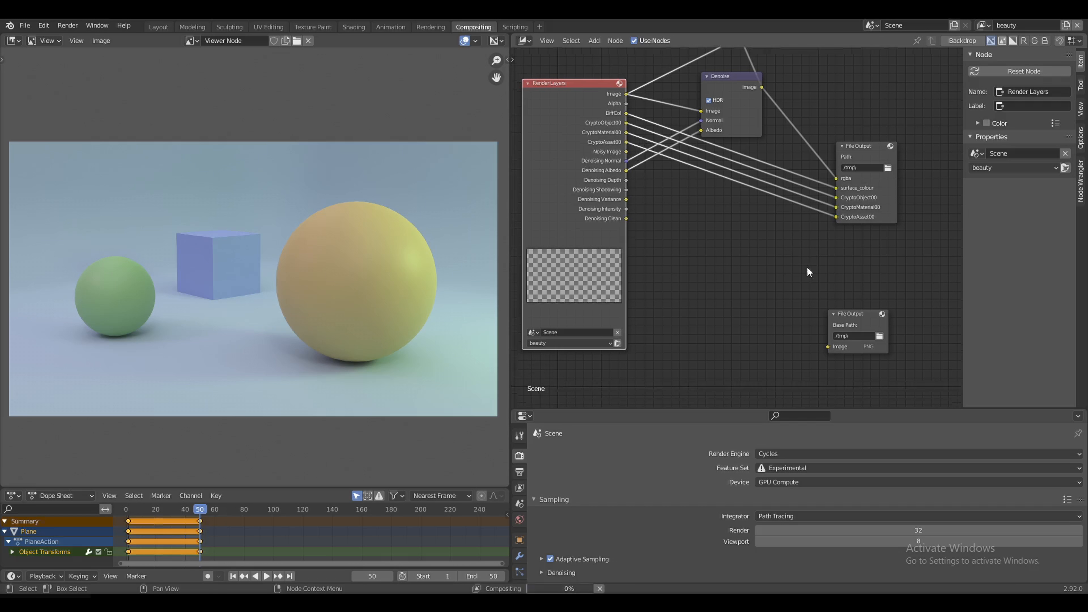
pyautogui.moveTo(840, 320); pyautogui.dragTo(853, 395)
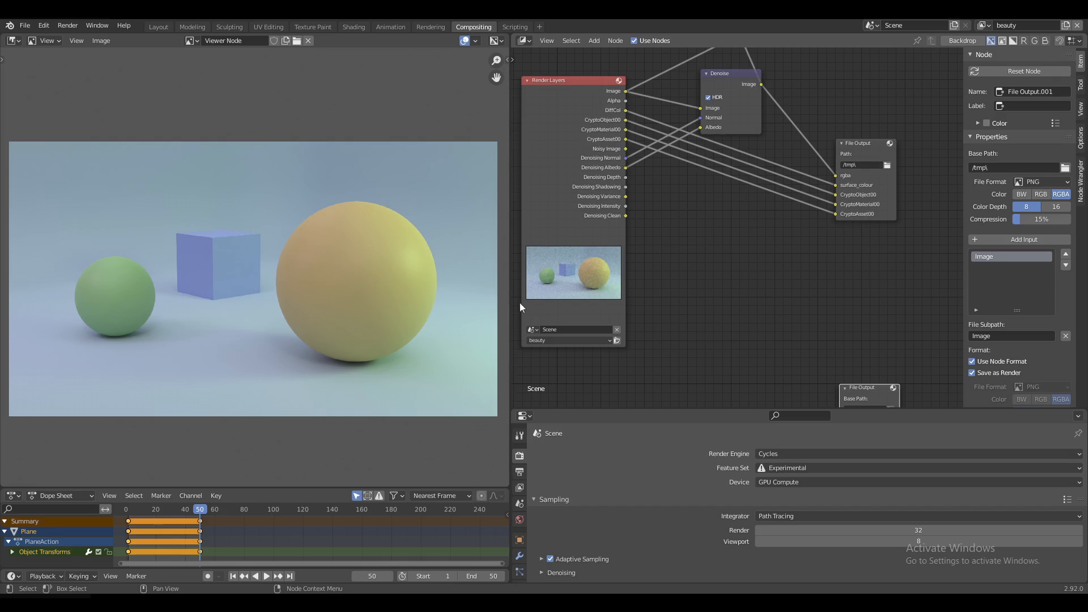
# Step: Add an input named noisy_image to the upper File Output node and connect the Noisy Image output to it
pyautogui.click(867, 143)
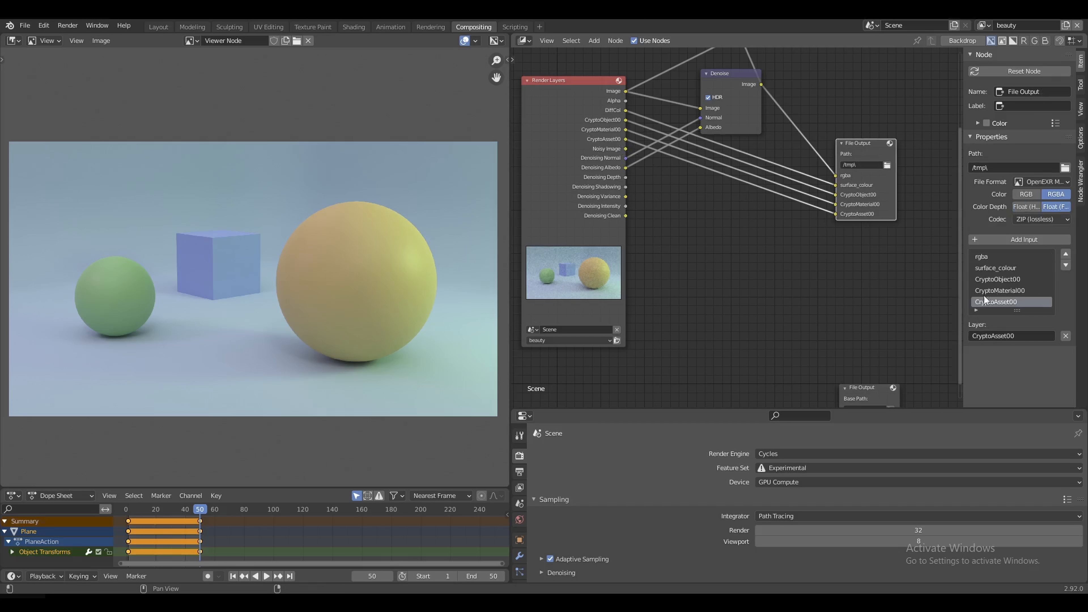
pyautogui.click(1022, 239)
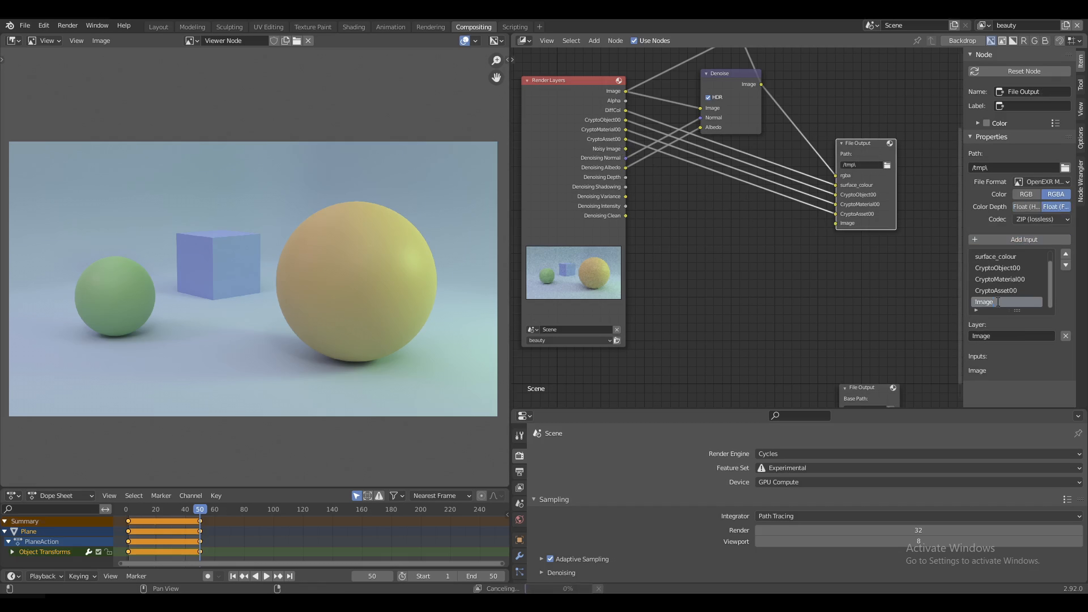
pyautogui.doubleClick(1007, 301)
pyautogui.write('noisy+')
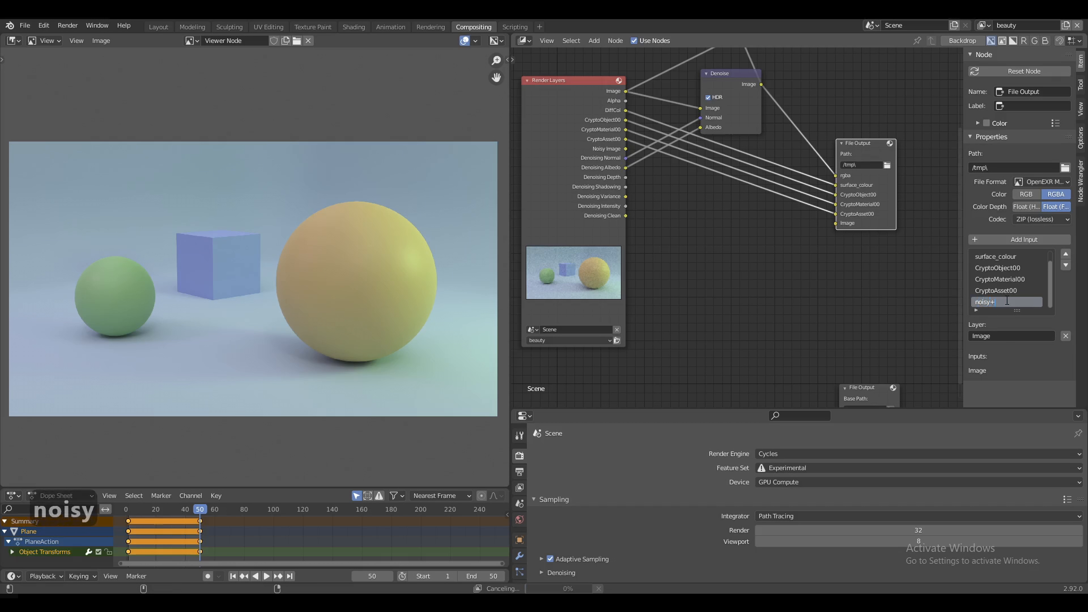
pyautogui.press('BackSpace')
pyautogui.write('_image')
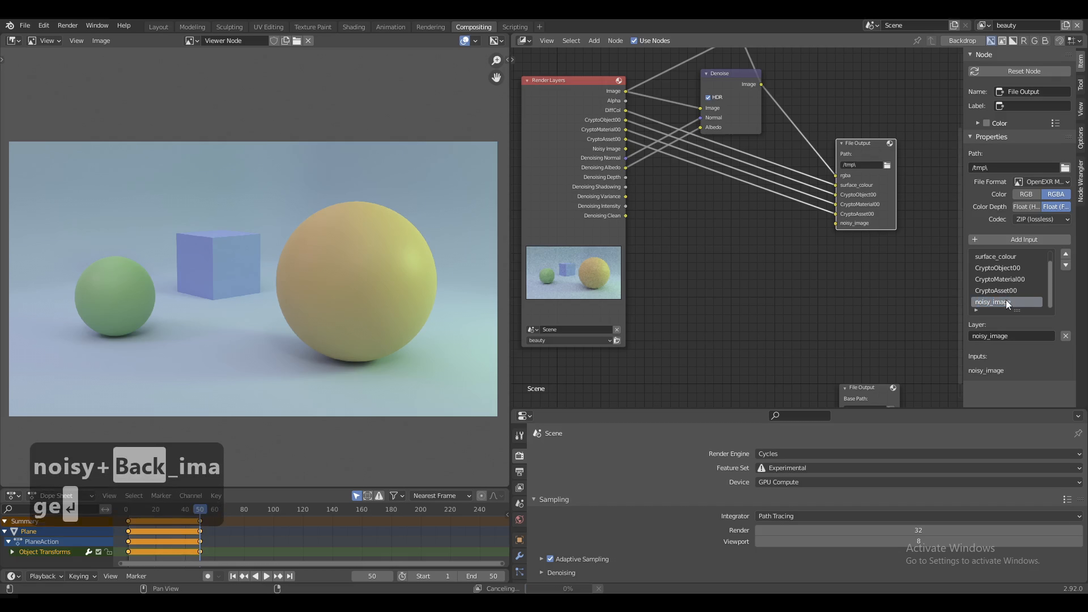
pyautogui.press('Return')
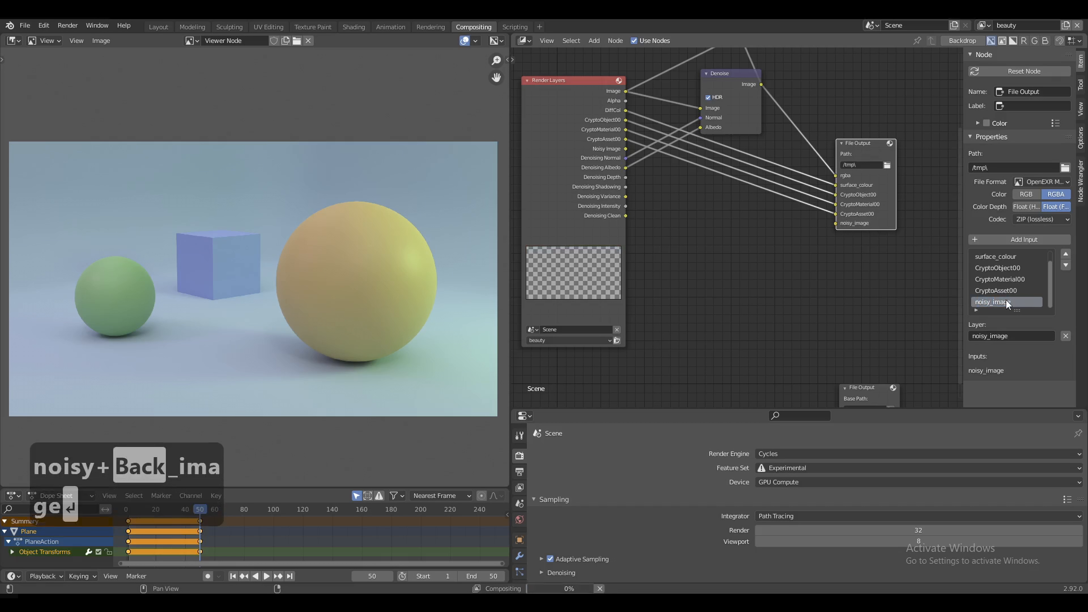
pyautogui.moveTo(626, 148); pyautogui.dragTo(842, 224)
# Step: Set the upper File Output node's path to //renders/v003/beauty/beauty_v003_
pyautogui.moveTo(820, 294); pyautogui.dragTo(820, 282, button='middle')
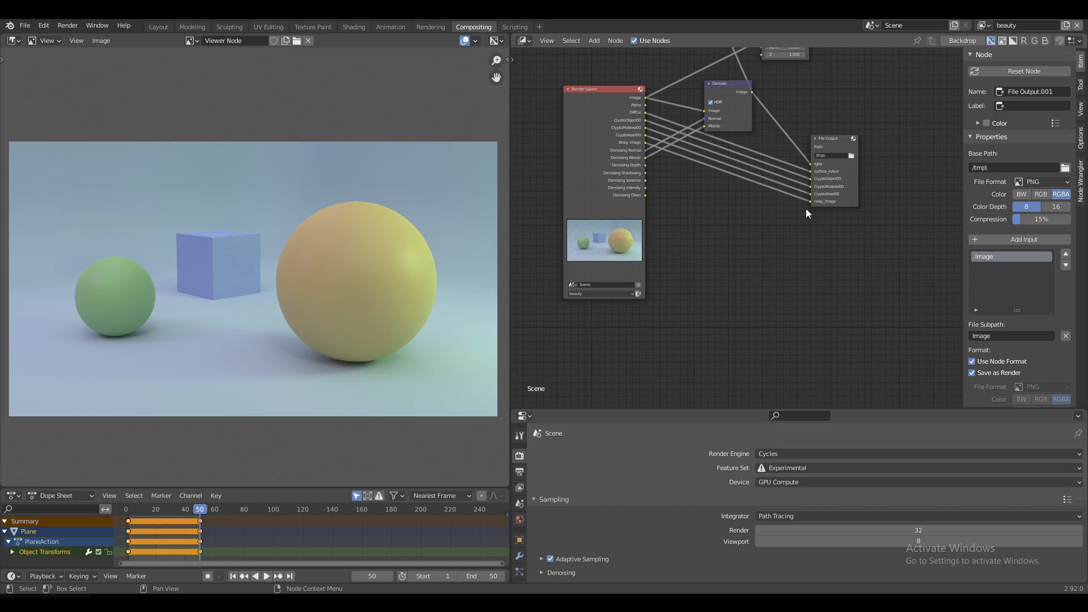
pyautogui.scroll(5, 807, 218)
pyautogui.moveTo(831, 216); pyautogui.dragTo(785, 270, button='middle')
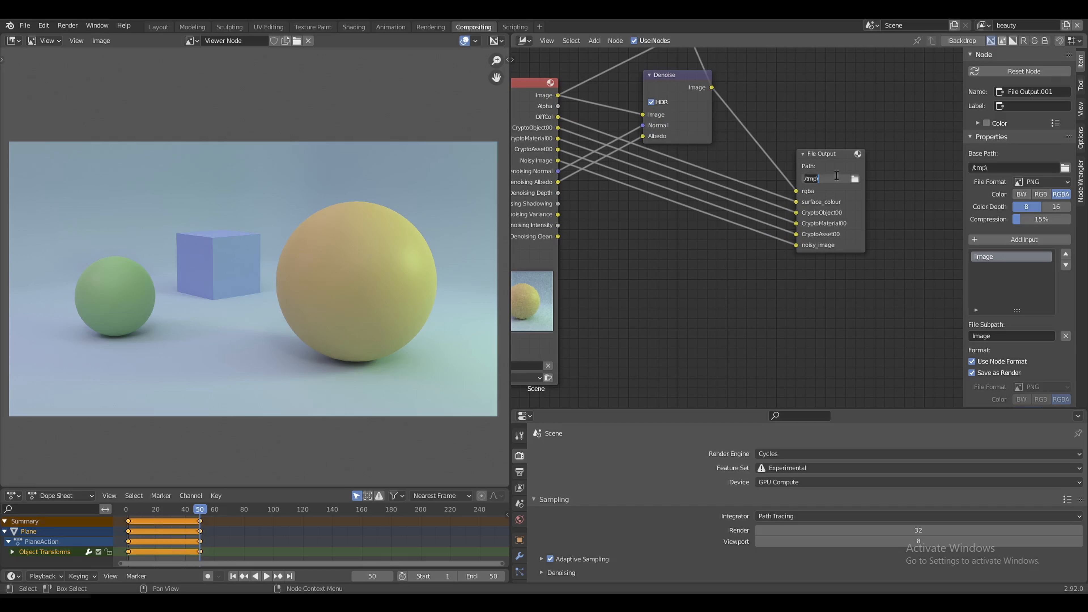
pyautogui.write('//')
pyautogui.write('renders')
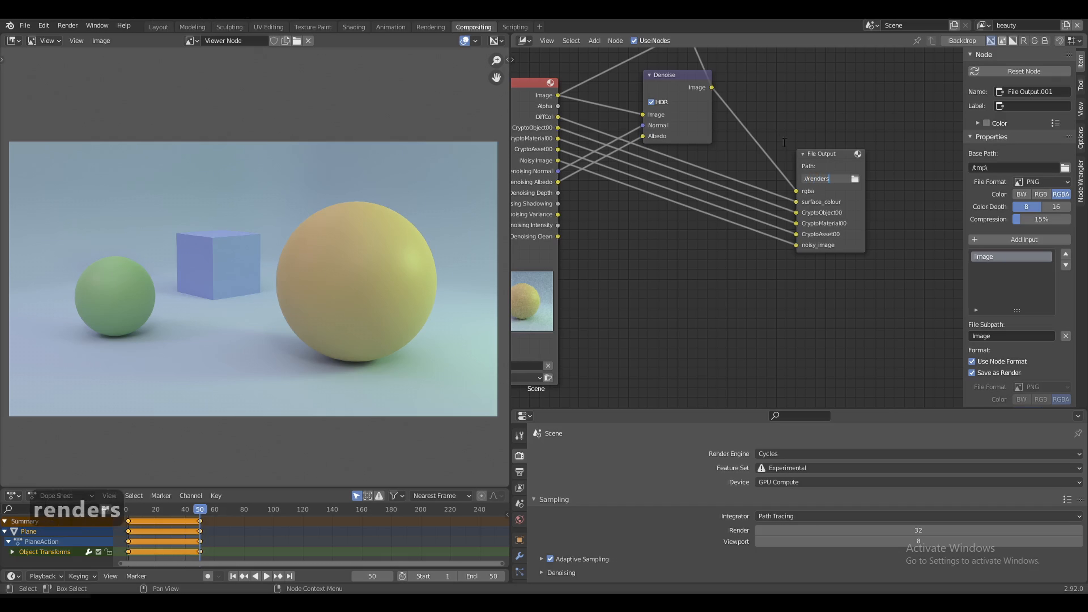
pyautogui.write('/v')
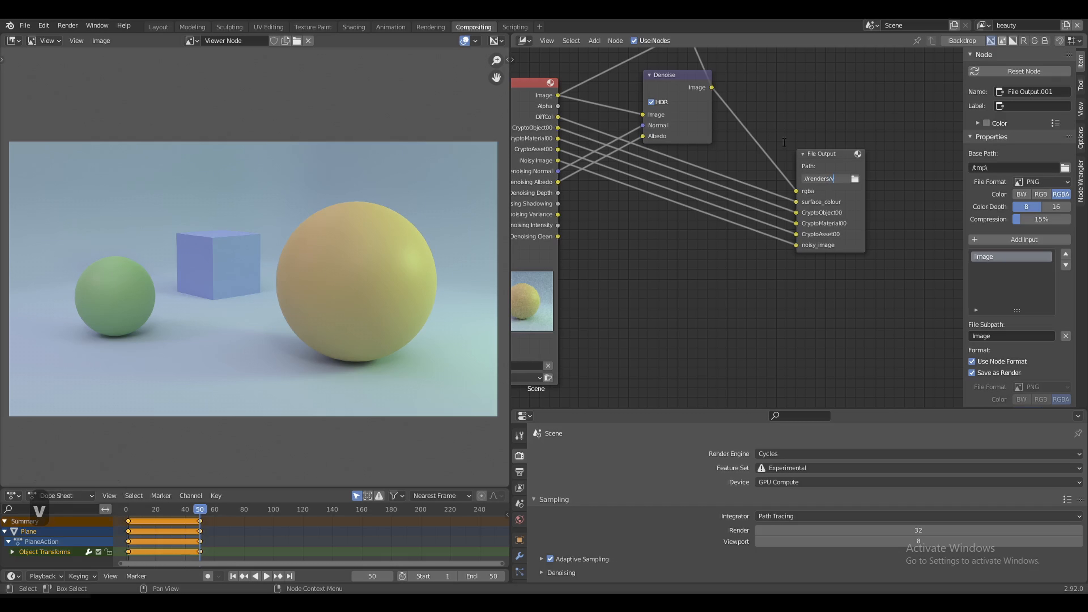
pyautogui.write('003/')
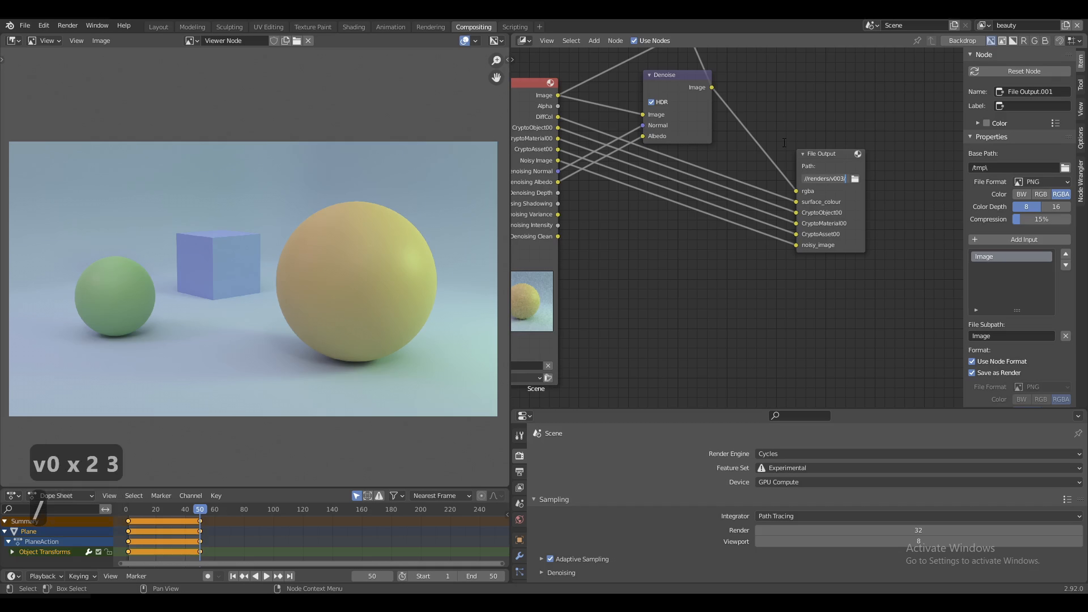
pyautogui.write('beauty/')
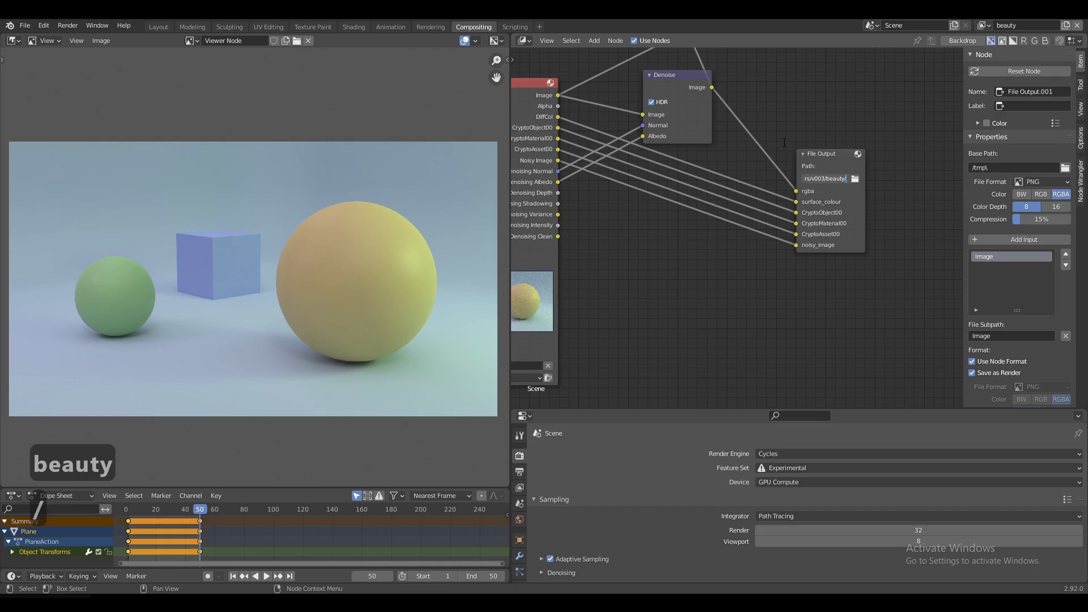
pyautogui.write('bea')
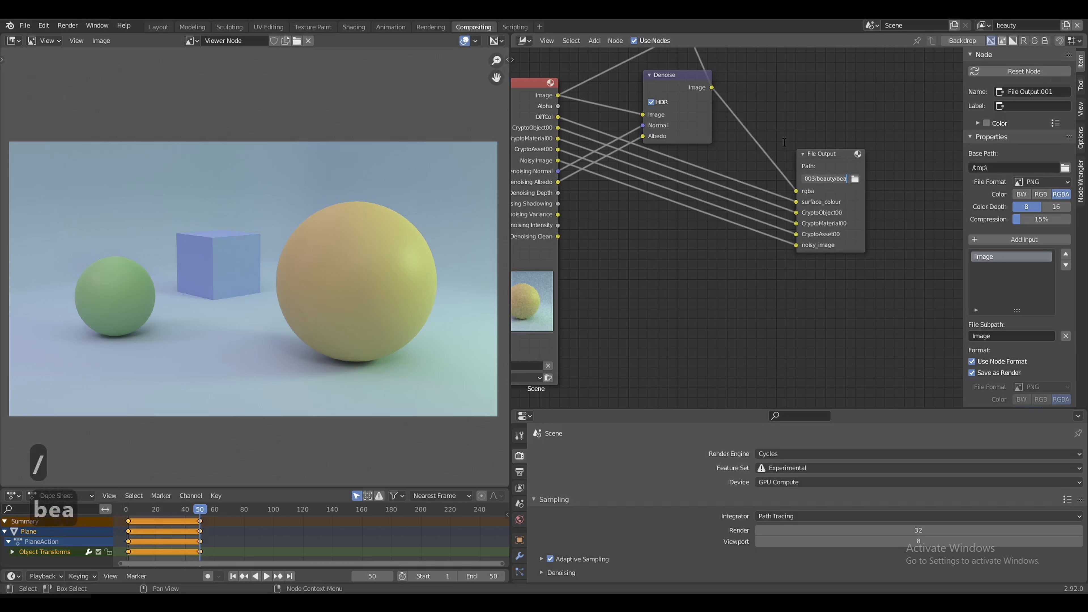
pyautogui.write('uty_v003')
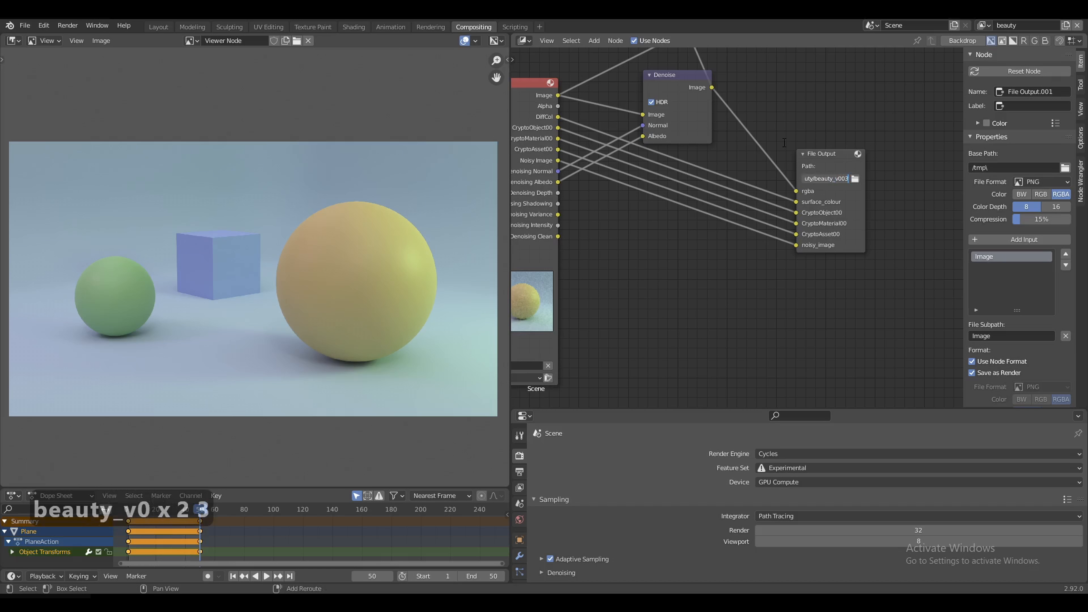
pyautogui.write('_')
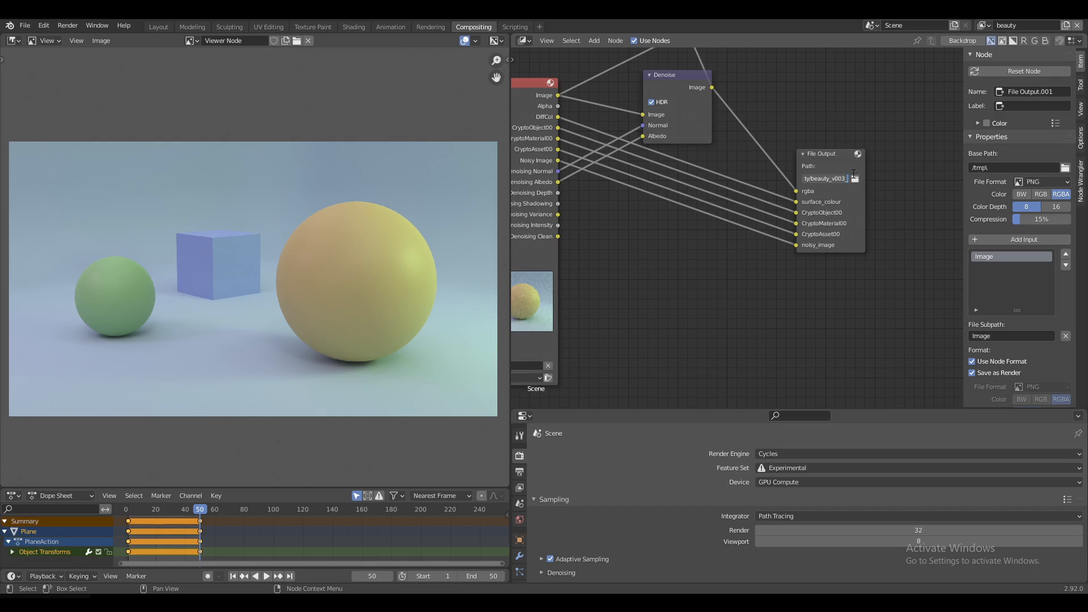
pyautogui.press('Return')
pyautogui.click(840, 155)
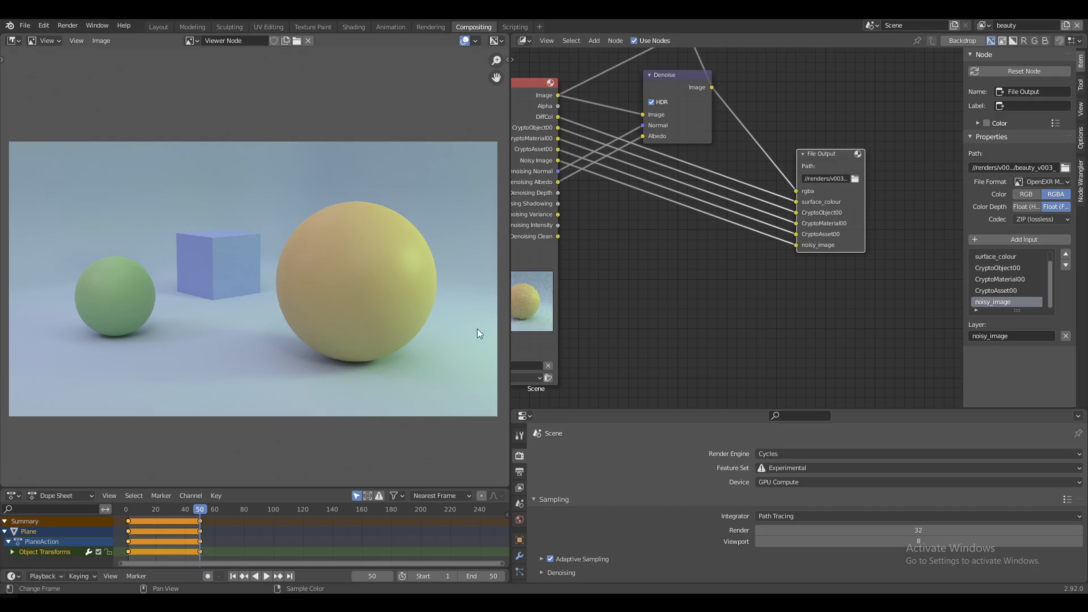
# Step: Add a second Render Layers node and place it below the beauty Render Layers node
pyautogui.moveTo(611, 278); pyautogui.dragTo(646, 250, button='middle')
pyautogui.moveTo(684, 214); pyautogui.dragTo(670, 266, button='middle')
pyautogui.moveTo(670, 266); pyautogui.dragTo(648, 219, button='middle')
pyautogui.keyDown('ctrl'); pyautogui.moveTo(648, 219); pyautogui.dragTo(693, 206, button='middle'); pyautogui.keyUp('ctrl')
pyautogui.moveTo(674, 245); pyautogui.dragTo(681, 234, button='middle')
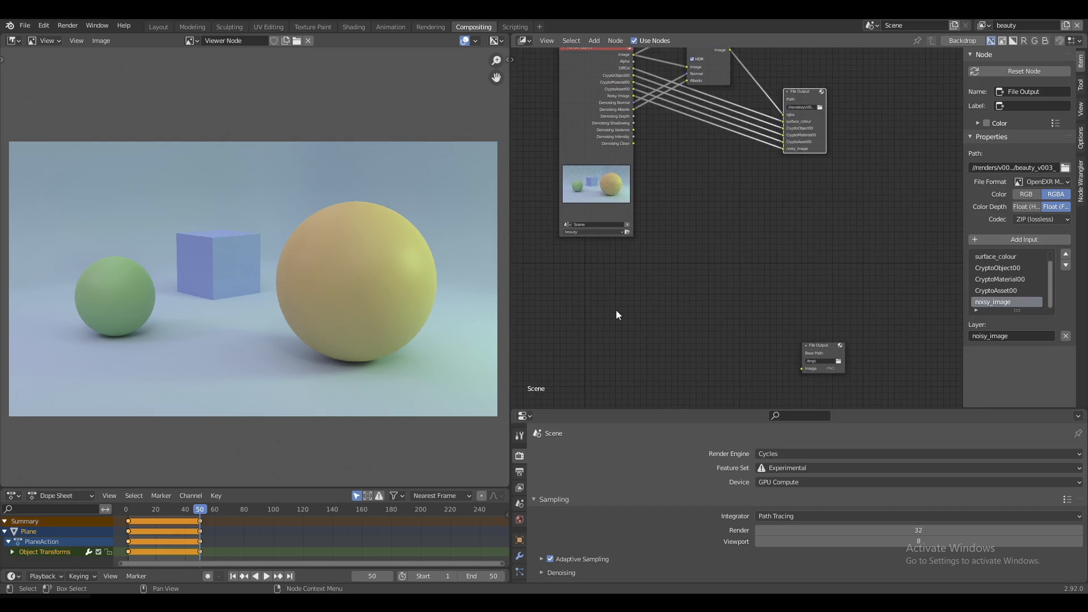
pyautogui.hotkey('shift', 'a')
pyautogui.write('sre')
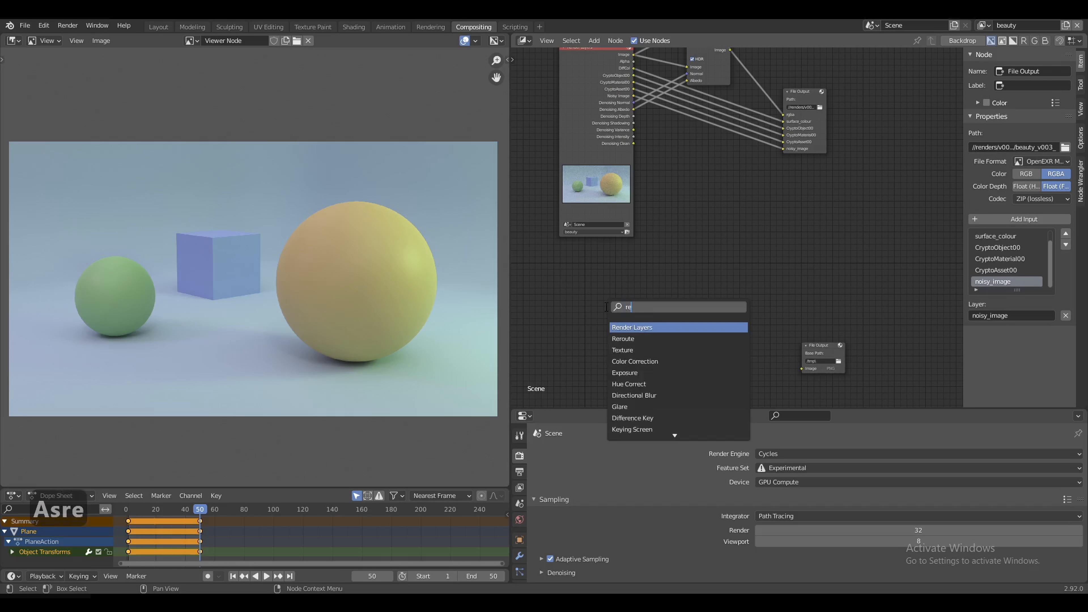
pyautogui.write('nder')
pyautogui.press('Return')
pyautogui.press('Return')
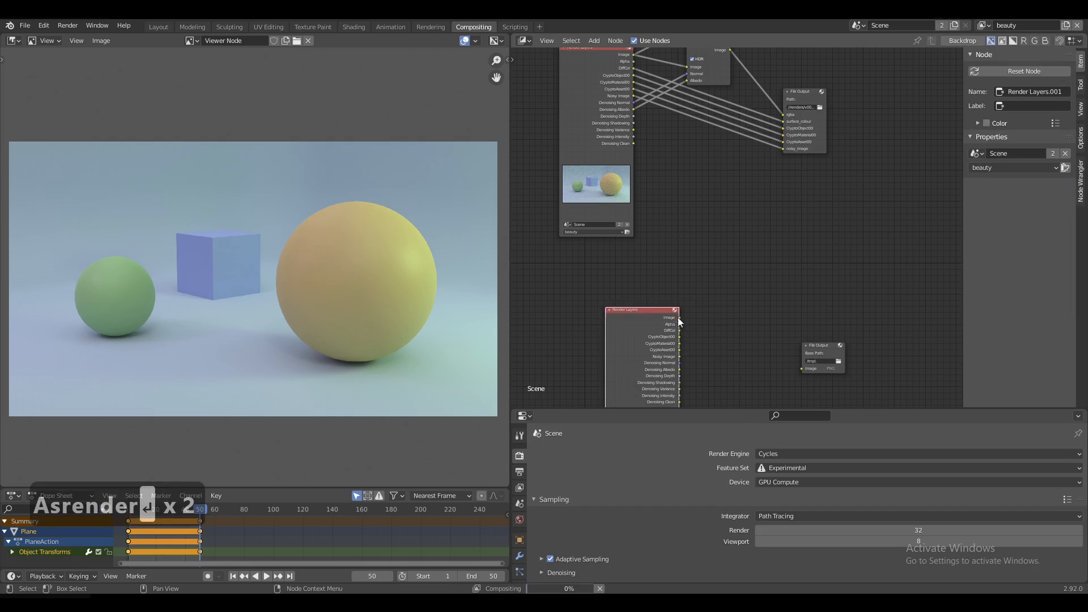
pyautogui.moveTo(631, 327); pyautogui.dragTo(587, 272)
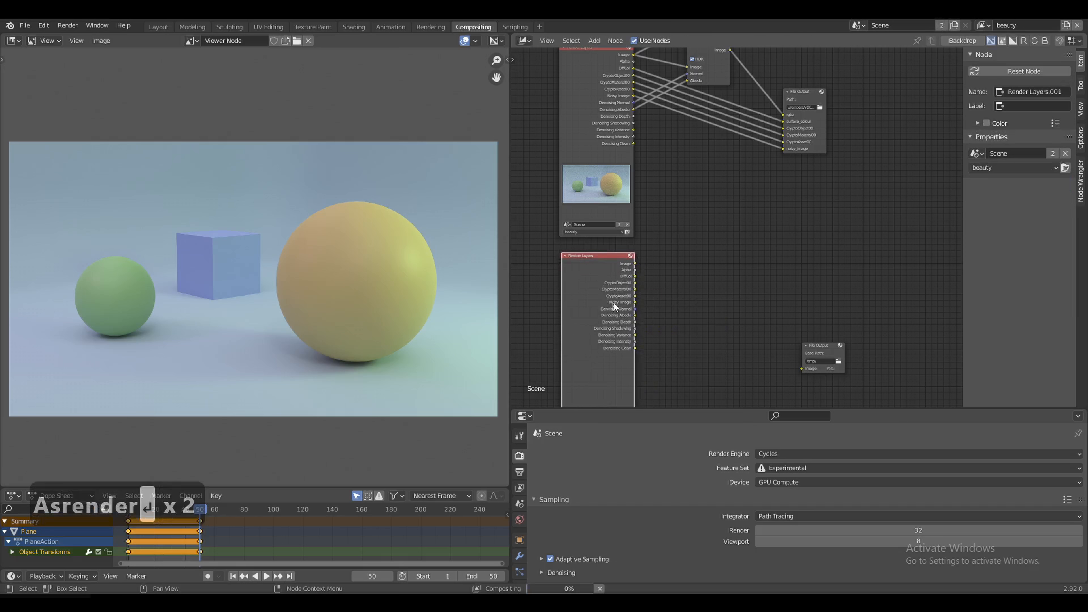
pyautogui.hotkey('ctrl', 'z')
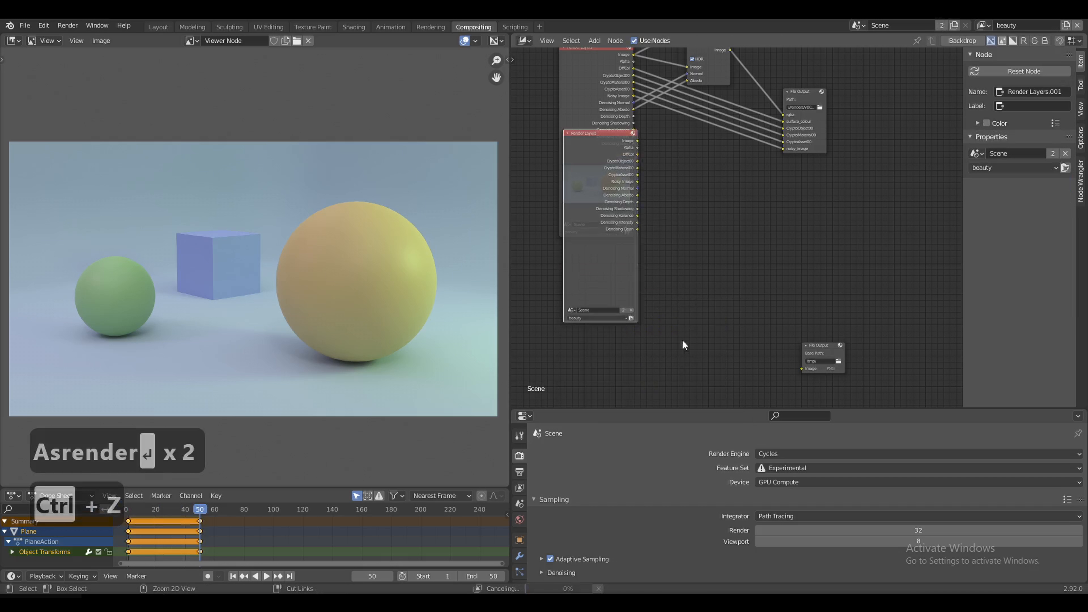
# Step: Switch the new Render Layers node to the data view layer
pyautogui.moveTo(689, 352); pyautogui.dragTo(687, 276, button='middle')
pyautogui.keyDown('ctrl'); pyautogui.moveTo(668, 333); pyautogui.dragTo(698, 279, button='middle'); pyautogui.keyUp('ctrl')
pyautogui.click(573, 331)
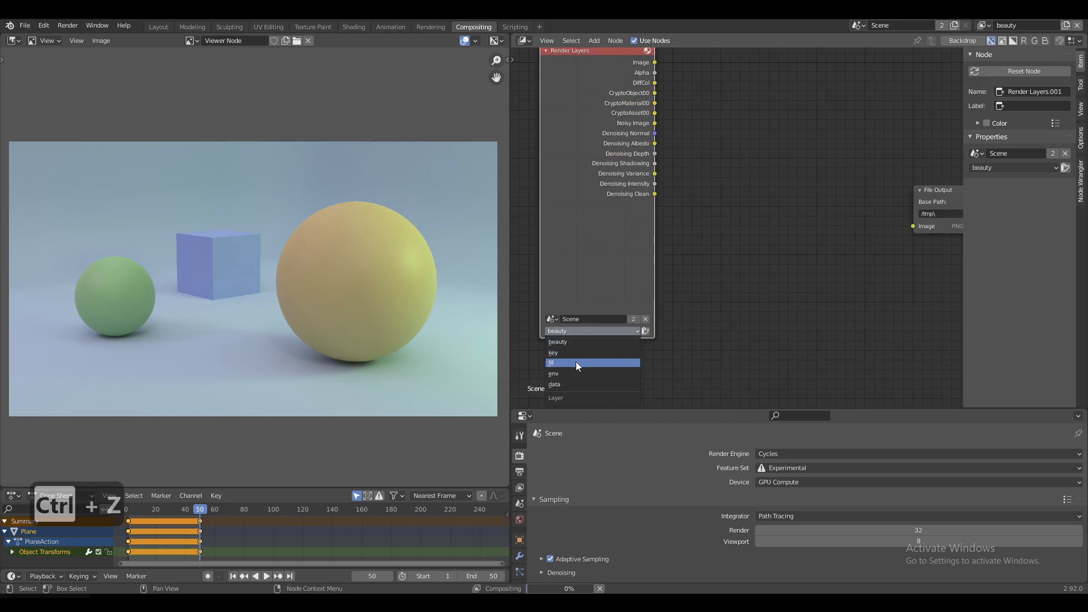
pyautogui.click(574, 386)
pyautogui.moveTo(705, 211); pyautogui.dragTo(699, 306, button='middle')
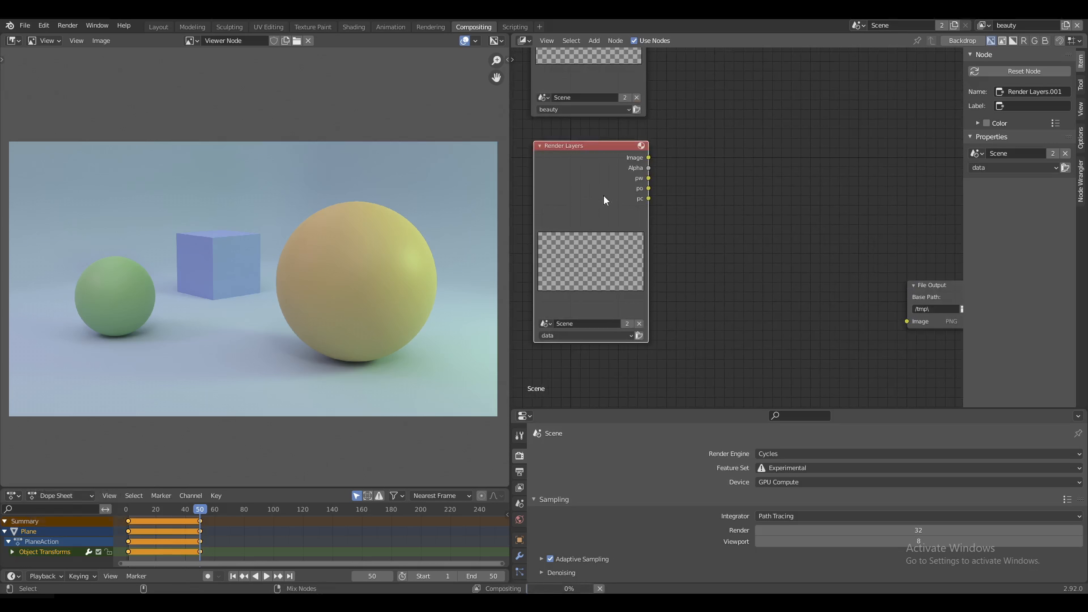
# Step: Preview the data layer's Image, pw, po and pc outputs in the viewer and return the preview to the beauty layer
pyautogui.keyDown('ctrl'); pyautogui.keyDown('shift'); pyautogui.click(604, 197); pyautogui.keyUp('shift'); pyautogui.keyUp('ctrl')
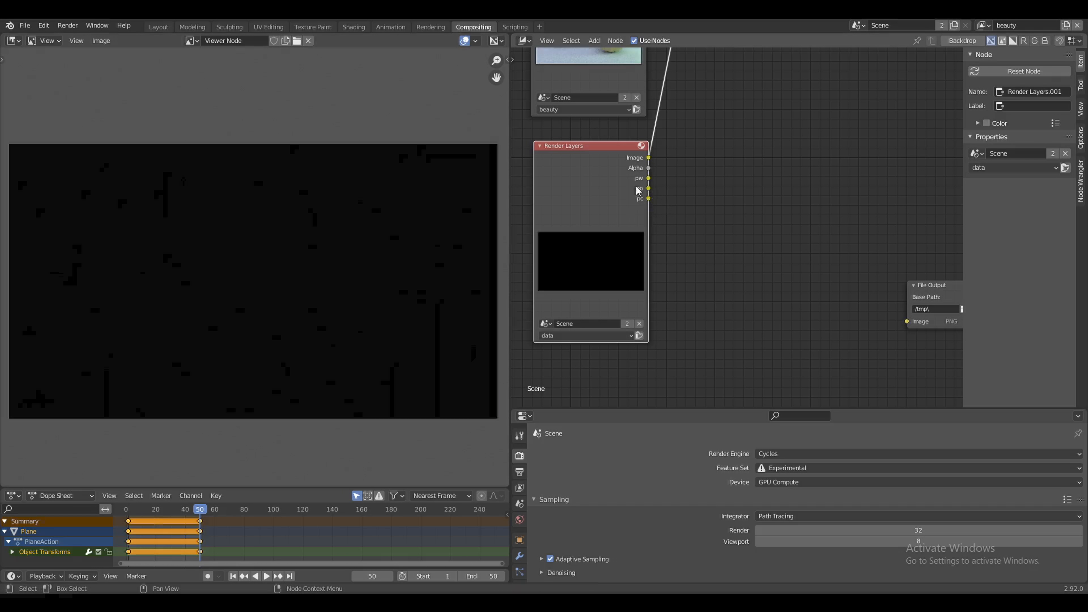
pyautogui.keyDown('ctrl'); pyautogui.keyDown('shift'); pyautogui.click(650, 183); pyautogui.keyUp('shift'); pyautogui.keyUp('ctrl')
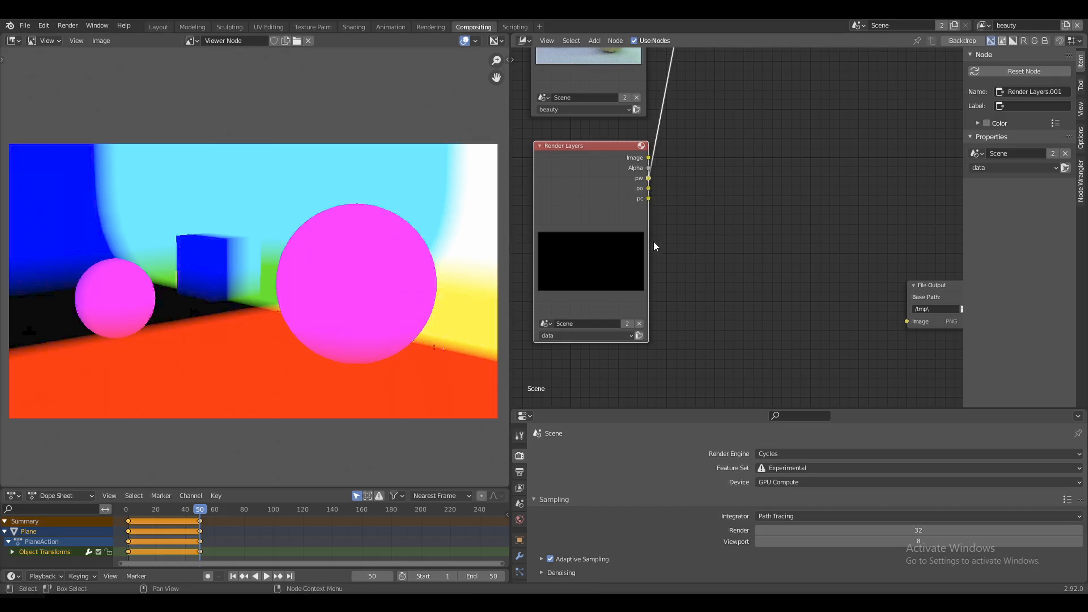
pyautogui.keyDown('ctrl'); pyautogui.keyDown('shift'); pyautogui.click(650, 192); pyautogui.keyUp('shift'); pyautogui.keyUp('ctrl')
pyautogui.keyDown('ctrl'); pyautogui.keyDown('shift'); pyautogui.click(650, 200); pyautogui.keyUp('shift'); pyautogui.keyUp('ctrl')
pyautogui.keyDown('ctrl'); pyautogui.keyDown('shift'); pyautogui.click(648, 156); pyautogui.keyUp('shift'); pyautogui.keyUp('ctrl')
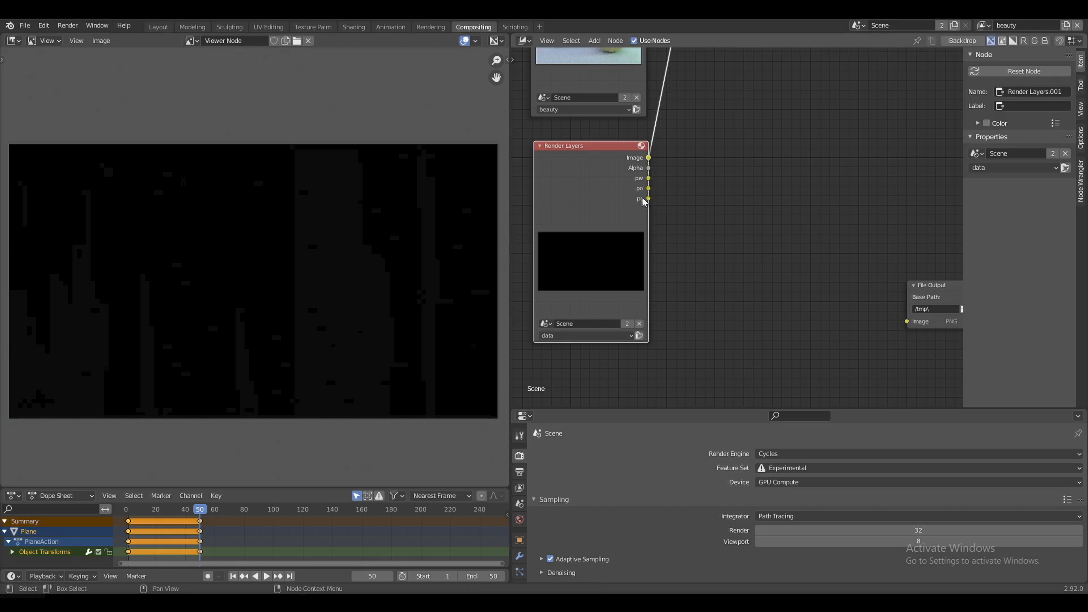
pyautogui.moveTo(722, 121); pyautogui.dragTo(648, 259, button='middle')
pyautogui.keyDown('ctrl'); pyautogui.keyDown('shift'); pyautogui.click(635, 168); pyautogui.keyUp('shift'); pyautogui.keyUp('ctrl')
# Step: Add three more inputs to the upper File Output node and name them pw, po and pc
pyautogui.scroll(-3, 680, 217)
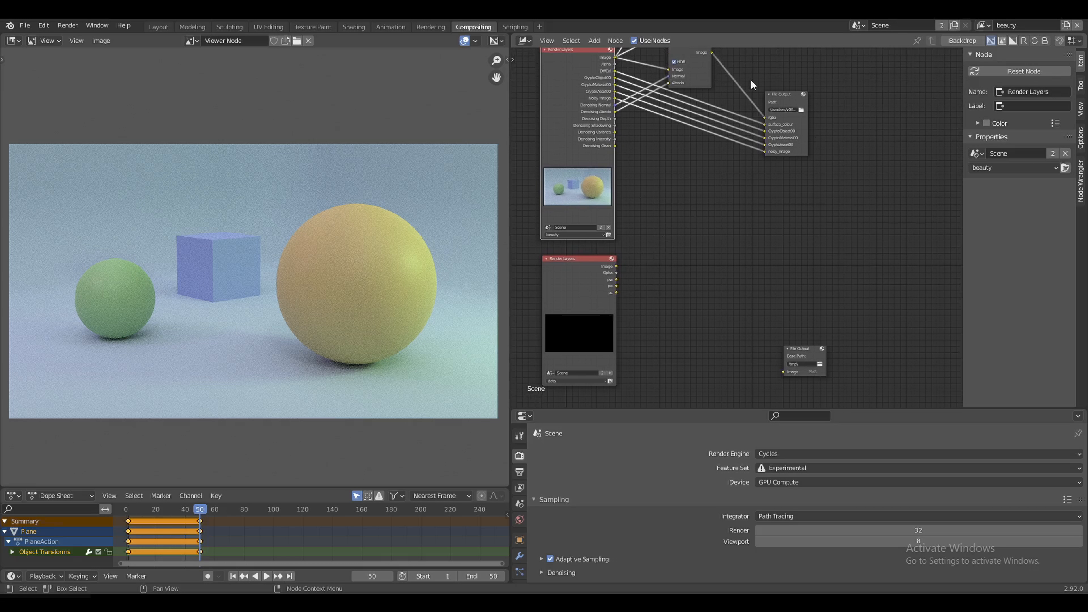
pyautogui.click(778, 154)
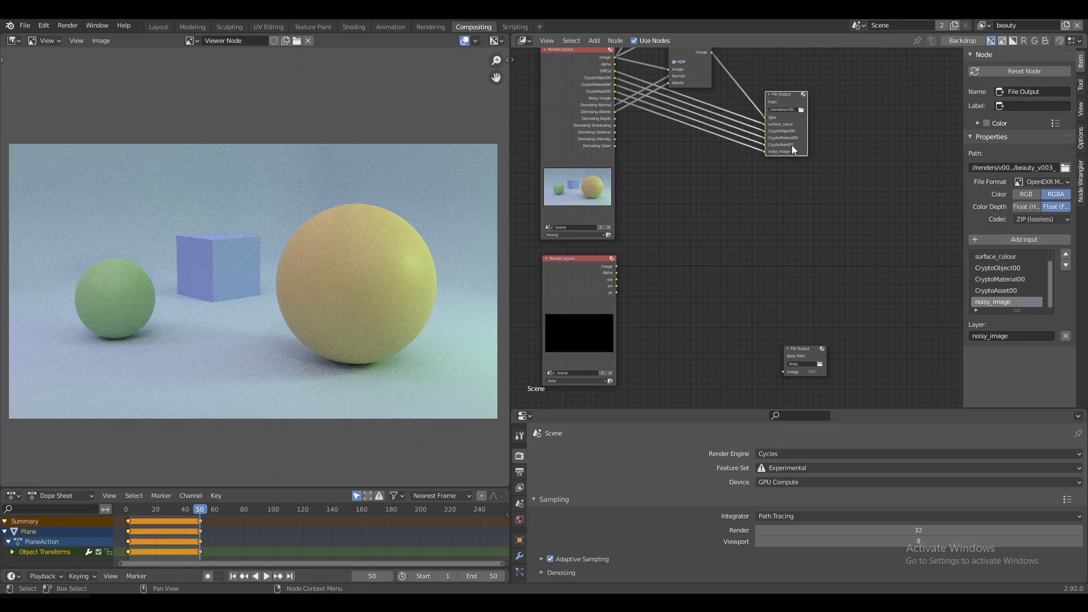
pyautogui.click(1014, 238)
pyautogui.click(1014, 239)
pyautogui.click(1014, 240)
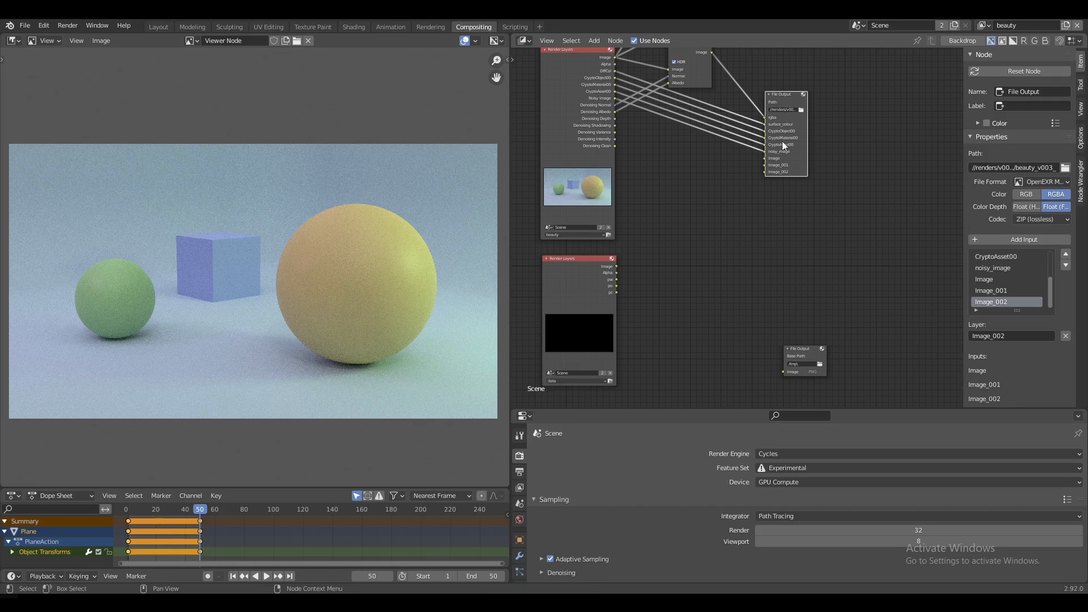
pyautogui.doubleClick(985, 280)
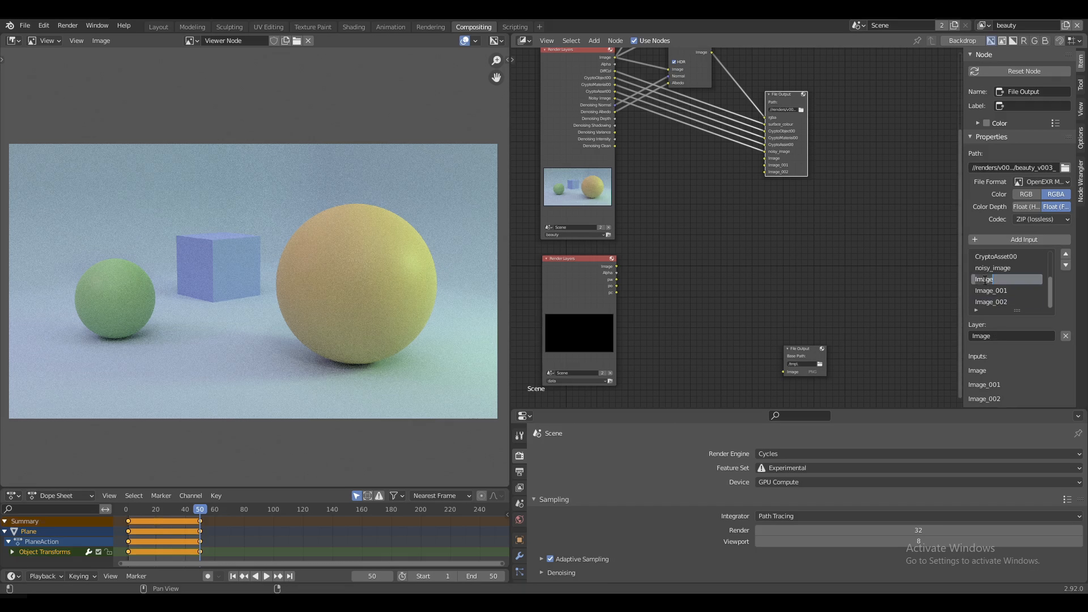
pyautogui.write('pw')
pyautogui.press('Tab')
pyautogui.write('po')
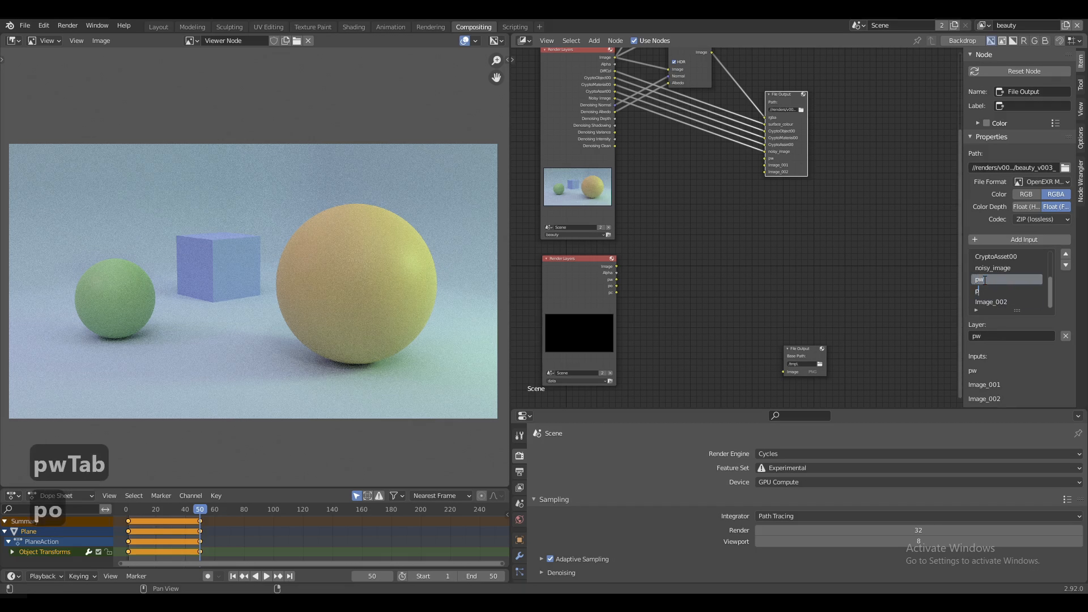
pyautogui.press('Tab')
pyautogui.write('pc')
pyautogui.press('Return')
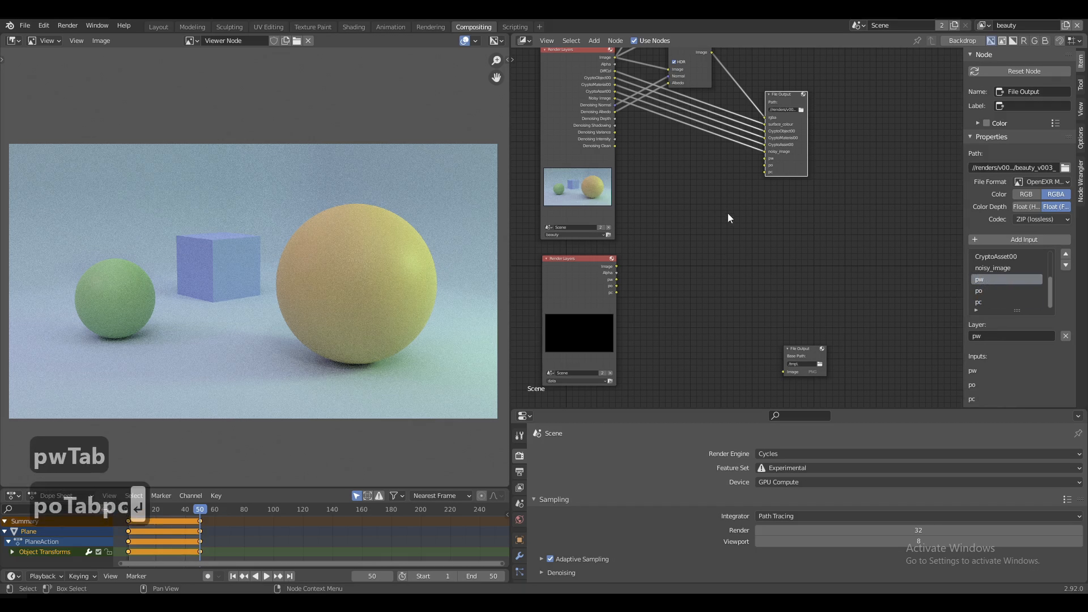
# Step: Connect the data layer's pw, po and pc outputs to the matching File Output inputs
pyautogui.moveTo(616, 279); pyautogui.dragTo(765, 158)
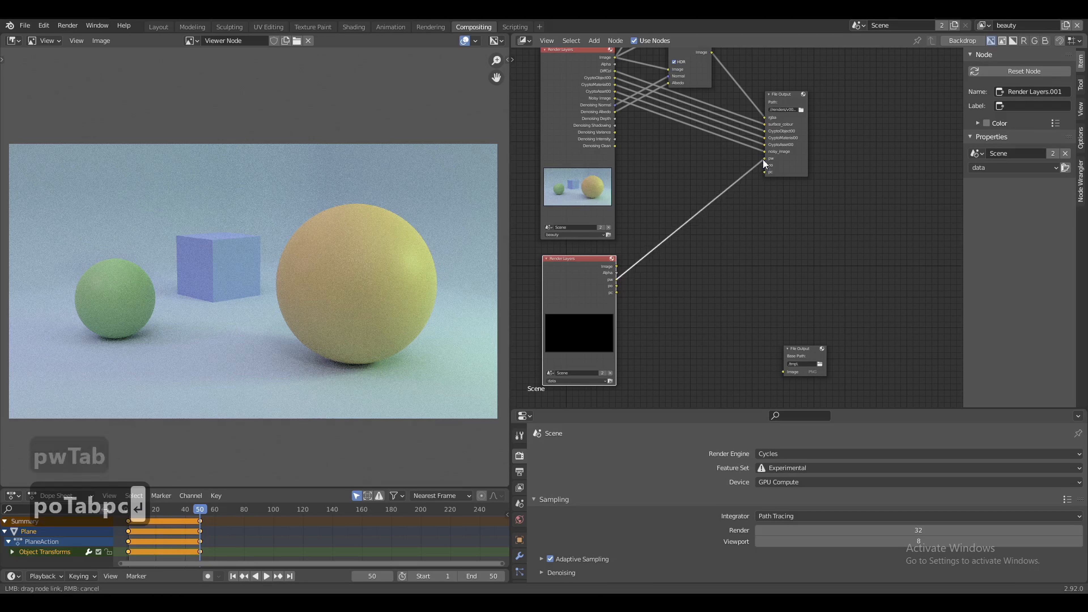
pyautogui.moveTo(617, 286); pyautogui.dragTo(765, 165)
pyautogui.moveTo(765, 172)
pyautogui.mouseDown()
pyautogui.moveTo(616, 292)
pyautogui.moveTo(764, 172)
pyautogui.mouseUp()
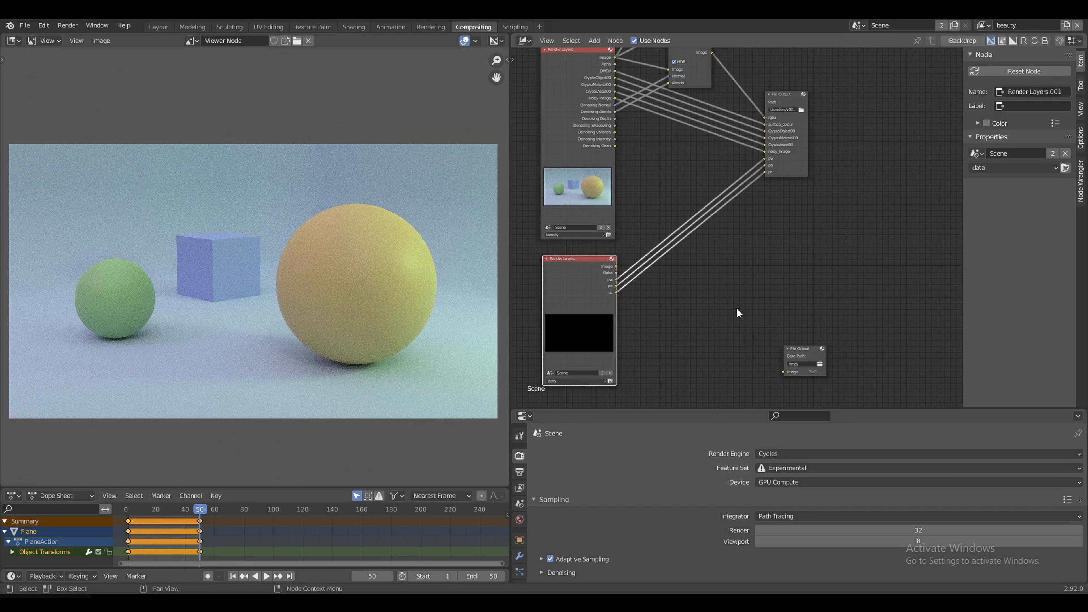
# Step: Move the unused File Output node below the data layer's nodes and add another Render Layers node beside it
pyautogui.scroll(-6, 741, 275)
pyautogui.moveTo(802, 103); pyautogui.dragTo(813, 248)
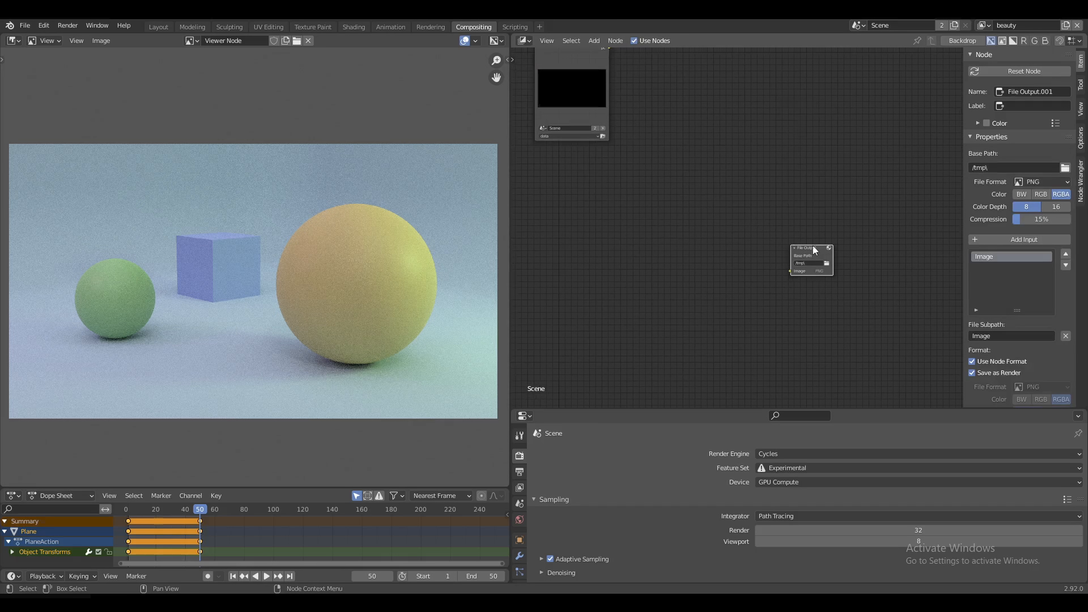
pyautogui.hotkey('shift', 'a')
pyautogui.write('srender')
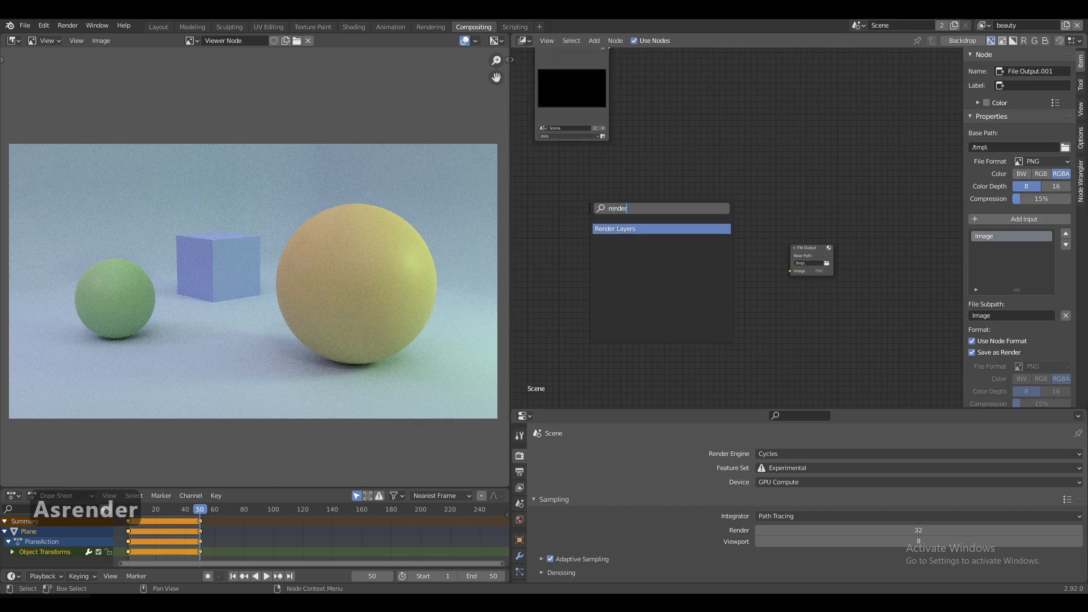
pyautogui.press('Return')
pyautogui.press('Return')
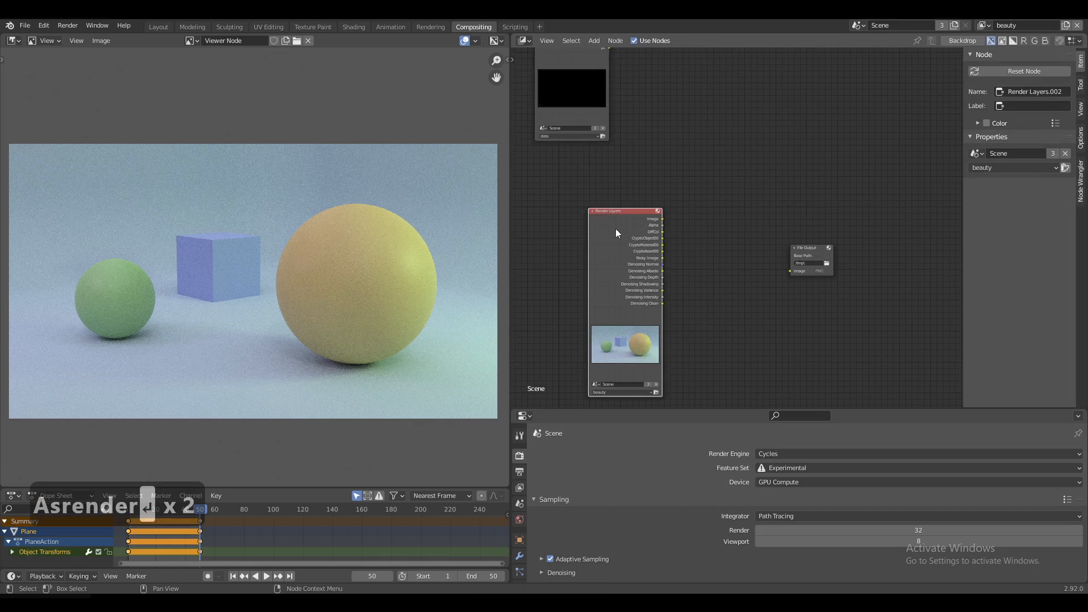
# Step: Place the new Render Layers node under the data one, switch it to the env view layer, and align the File Output node with it
pyautogui.moveTo(616, 228); pyautogui.dragTo(564, 182)
pyautogui.click(560, 342)
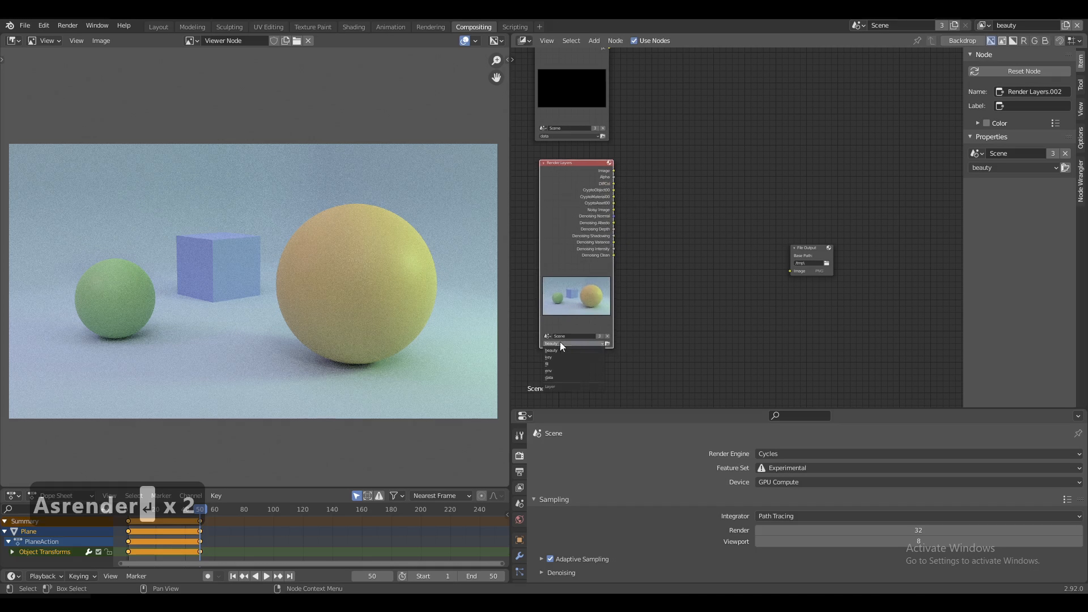
pyautogui.click(565, 369)
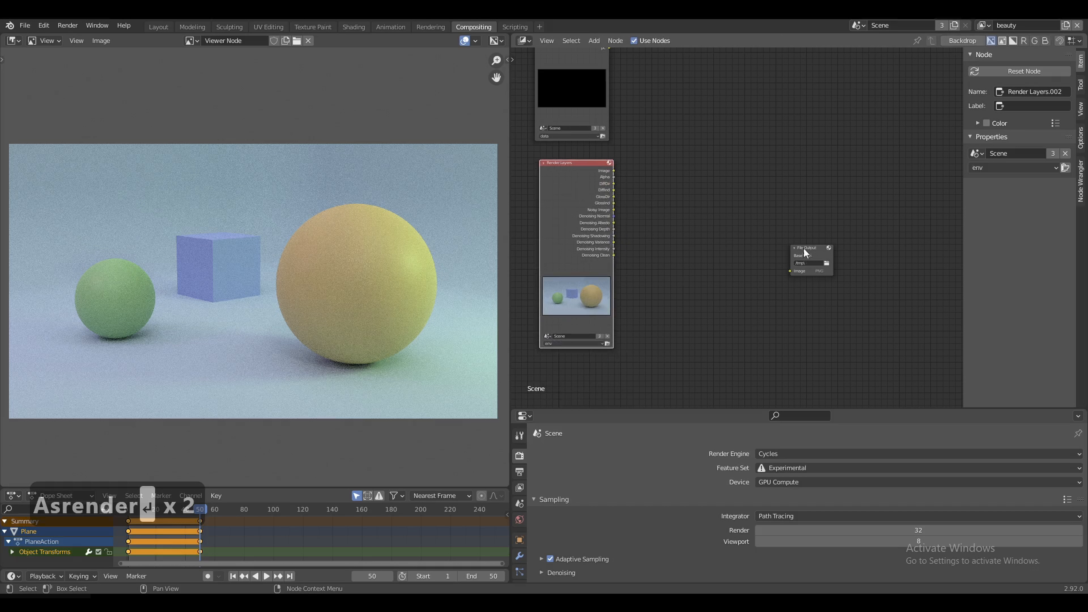
pyautogui.moveTo(804, 247); pyautogui.dragTo(806, 185)
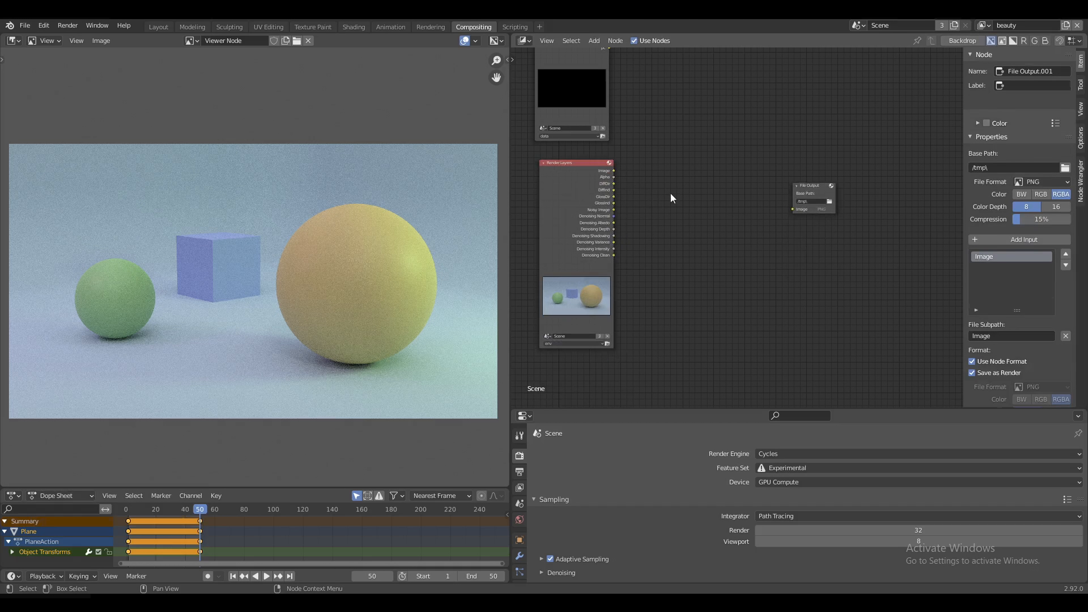
# Step: Add a Denoise node between the env Render Layers node and its File Output node
pyautogui.hotkey('shift', 'a')
pyautogui.write('sde')
pyautogui.write('n')
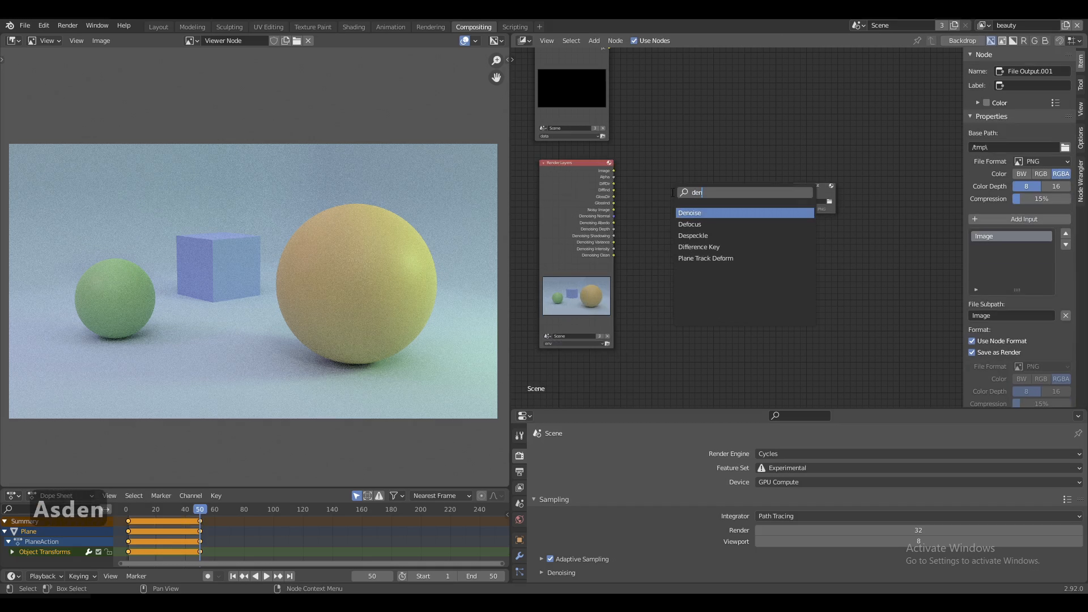
pyautogui.press('Return')
pyautogui.press('Return')
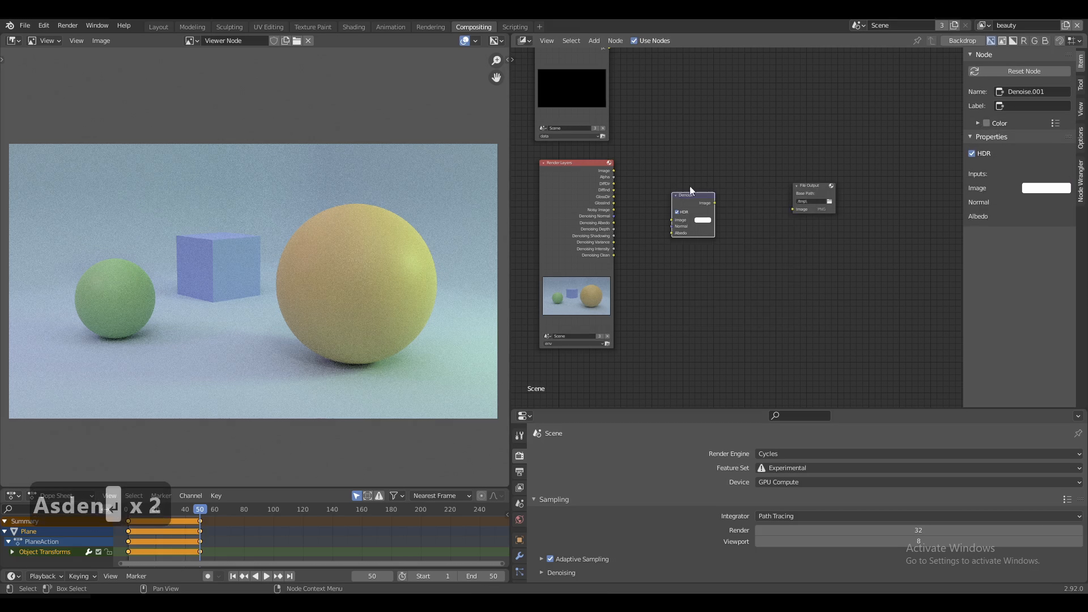
pyautogui.moveTo(691, 188); pyautogui.dragTo(705, 165)
# Step: Connect the env layer's Image, Denoising Normal and Denoising Albedo to the Denoise node, and its result to the File Output's Image input
pyautogui.moveTo(613, 170); pyautogui.dragTo(680, 180)
pyautogui.moveTo(614, 216); pyautogui.dragTo(681, 186)
pyautogui.moveTo(613, 222); pyautogui.dragTo(680, 193)
pyautogui.moveTo(702, 155); pyautogui.dragTo(699, 147)
pyautogui.moveTo(720, 154); pyautogui.dragTo(793, 209)
# Step: Rename the env File Output node's Image input as rgba
pyautogui.scroll(3, 751, 270)
pyautogui.click(833, 161)
pyautogui.doubleClick(977, 254)
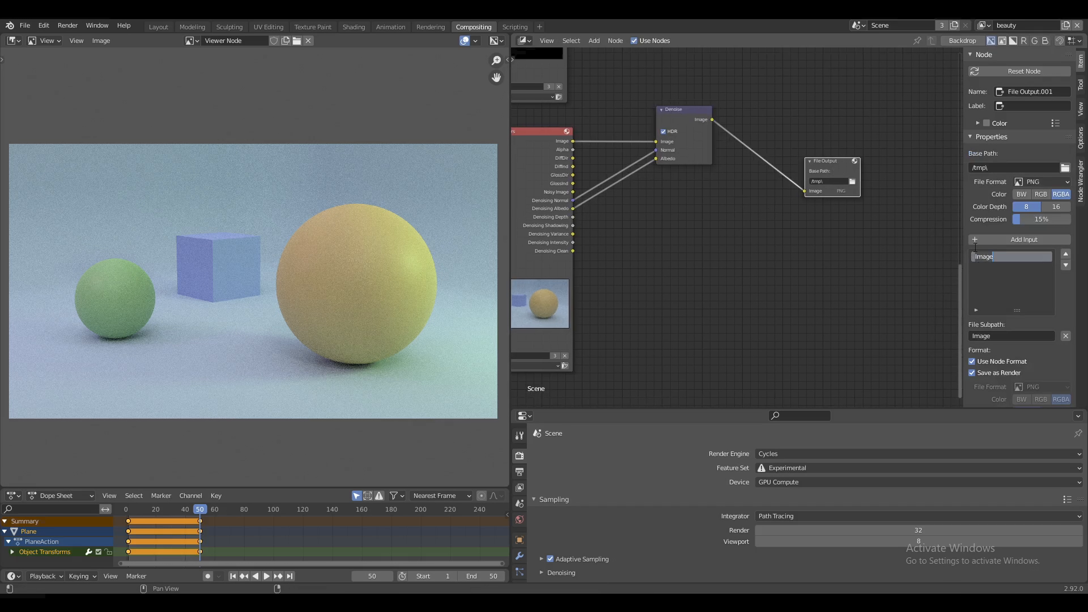
pyautogui.write('rgba')
pyautogui.press('Return')
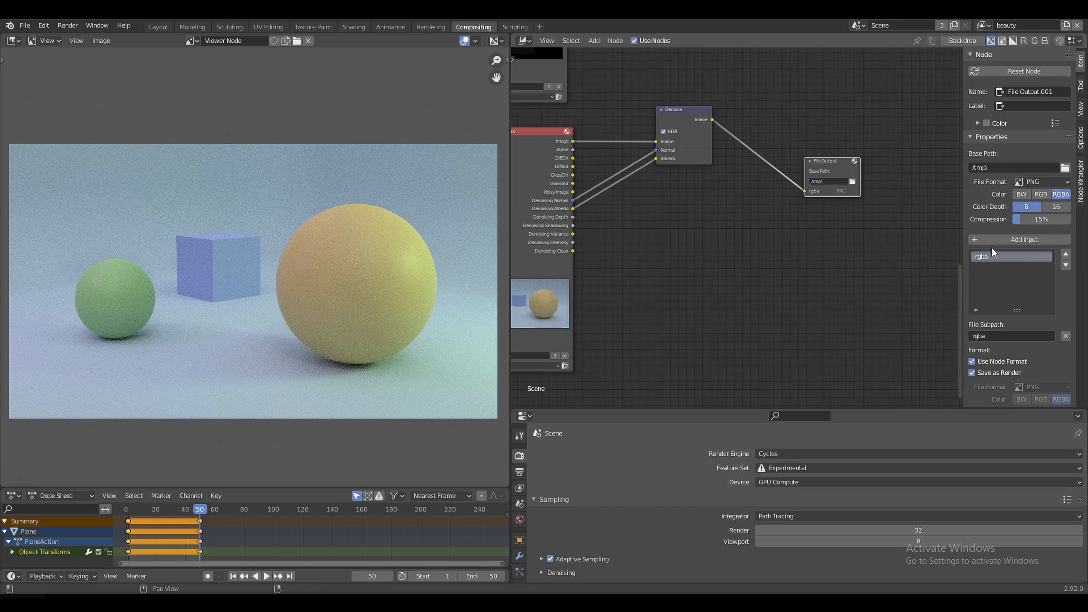
# Step: Add five more inputs to the env File Output node
pyautogui.click(1005, 239)
pyautogui.click(1003, 238)
pyautogui.click(1004, 240)
pyautogui.click(1004, 240)
pyautogui.click(1006, 241)
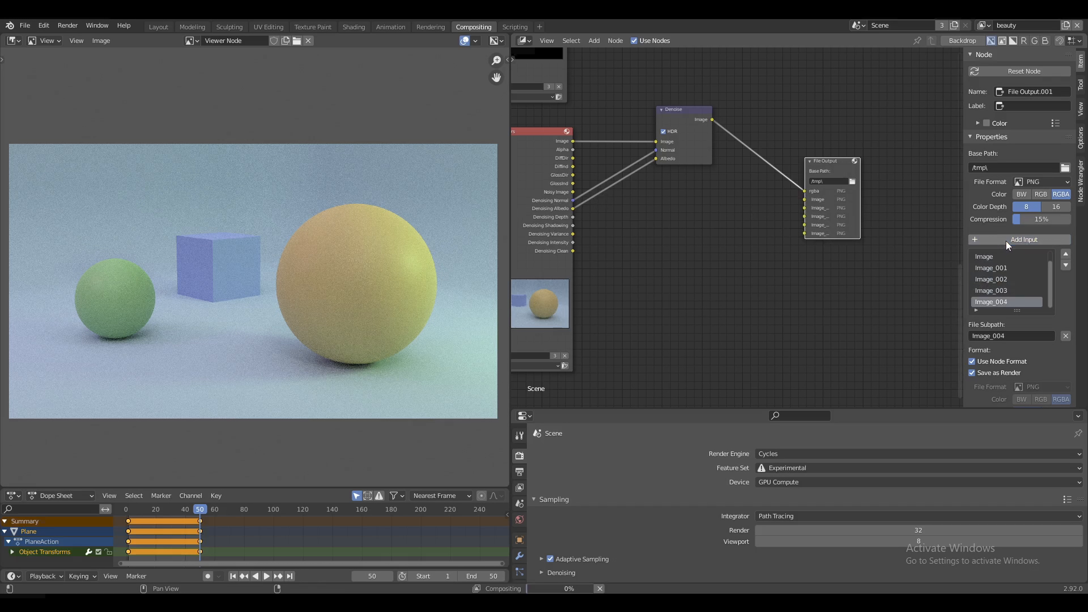
# Step: Name the first two added File Output inputs diff_dir and diff_ind
pyautogui.click(990, 256)
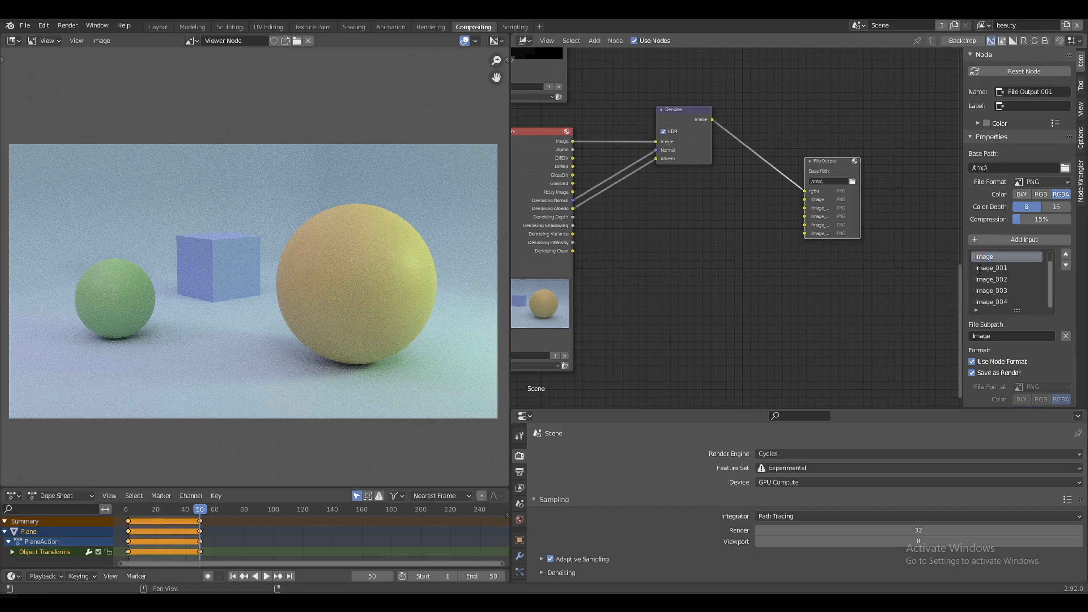
pyautogui.hotkey('ctrl', 'a')
pyautogui.write('diff_f')
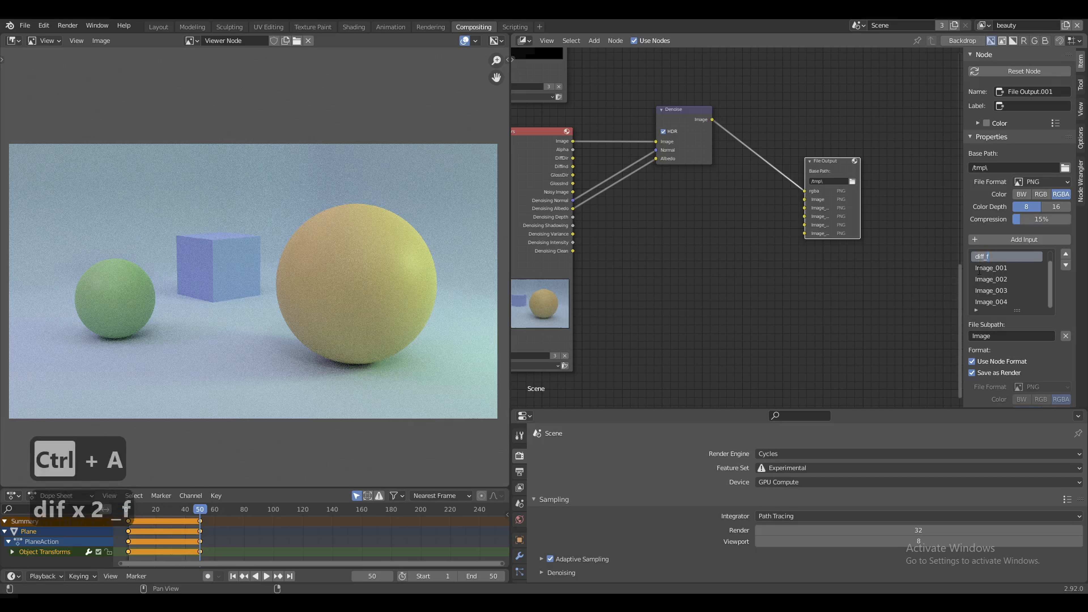
pyautogui.press('BackSpace')
pyautogui.write('dir')
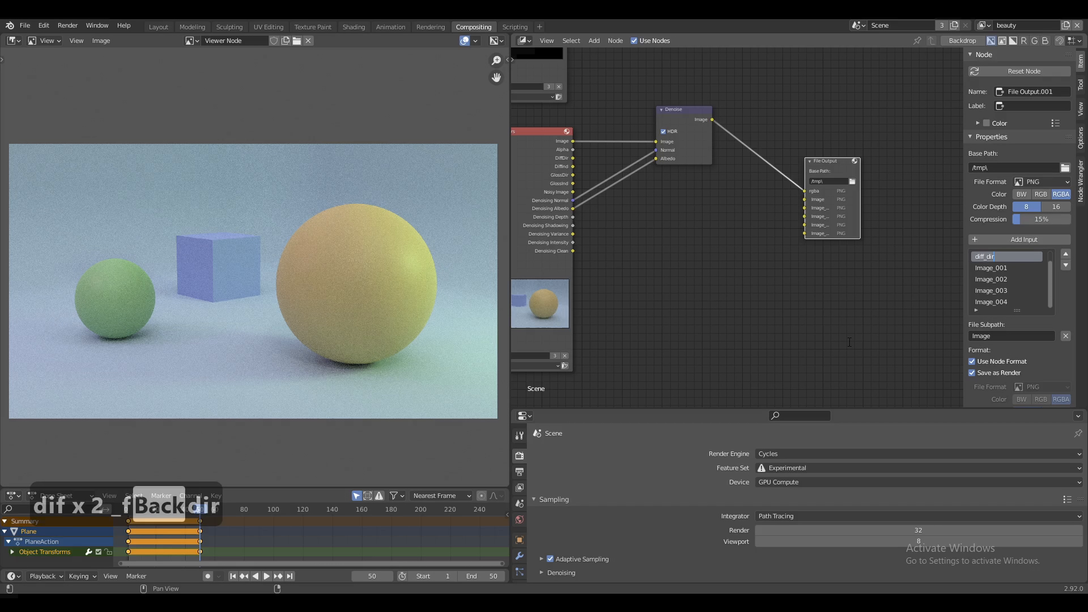
pyautogui.press('Tab')
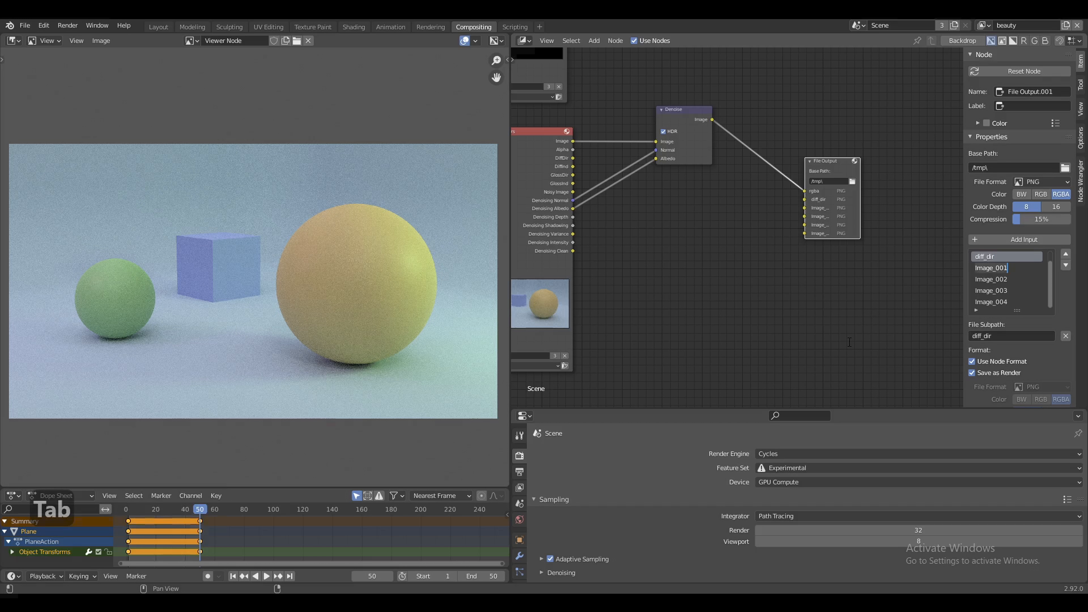
pyautogui.write('diff_ind')
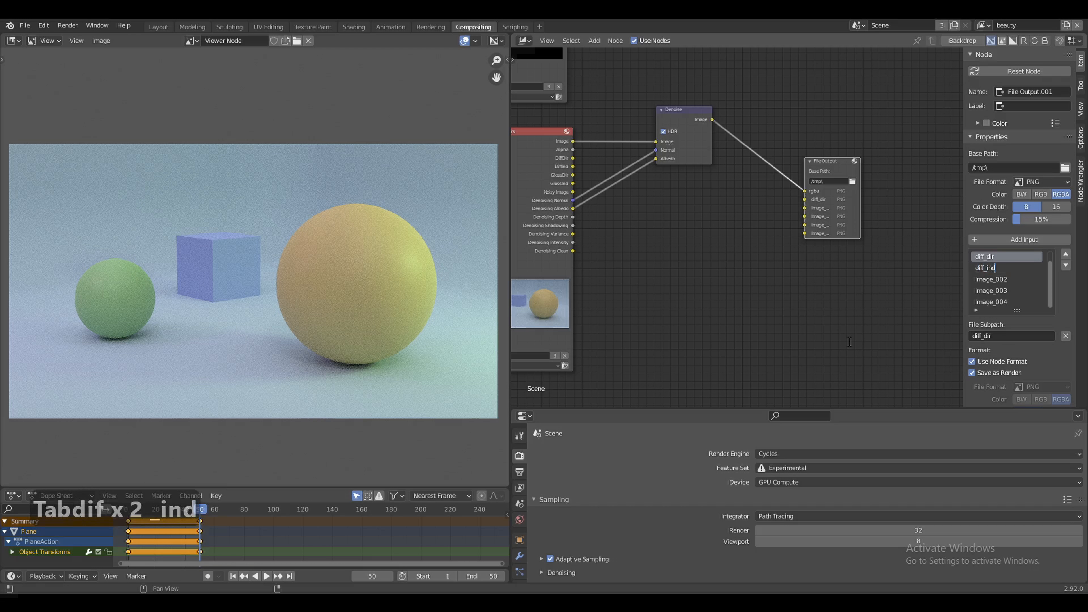
# Step: Name the remaining three File Output inputs refl_dir, refl_ind and noisy_image
pyautogui.press('Tab')
pyautogui.write('refl')
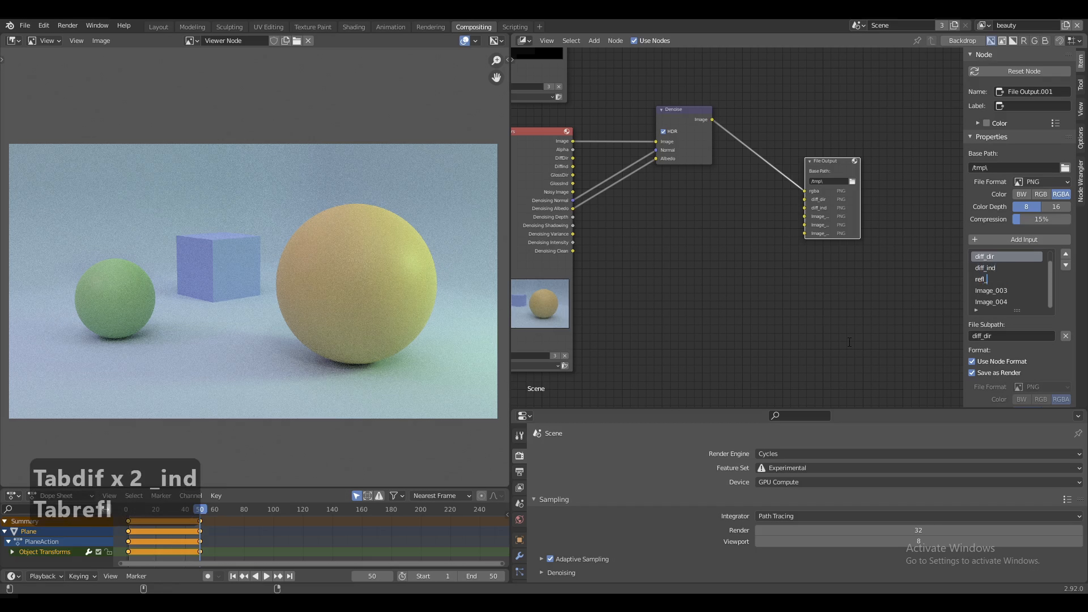
pyautogui.write('_dir')
pyautogui.press('Tab')
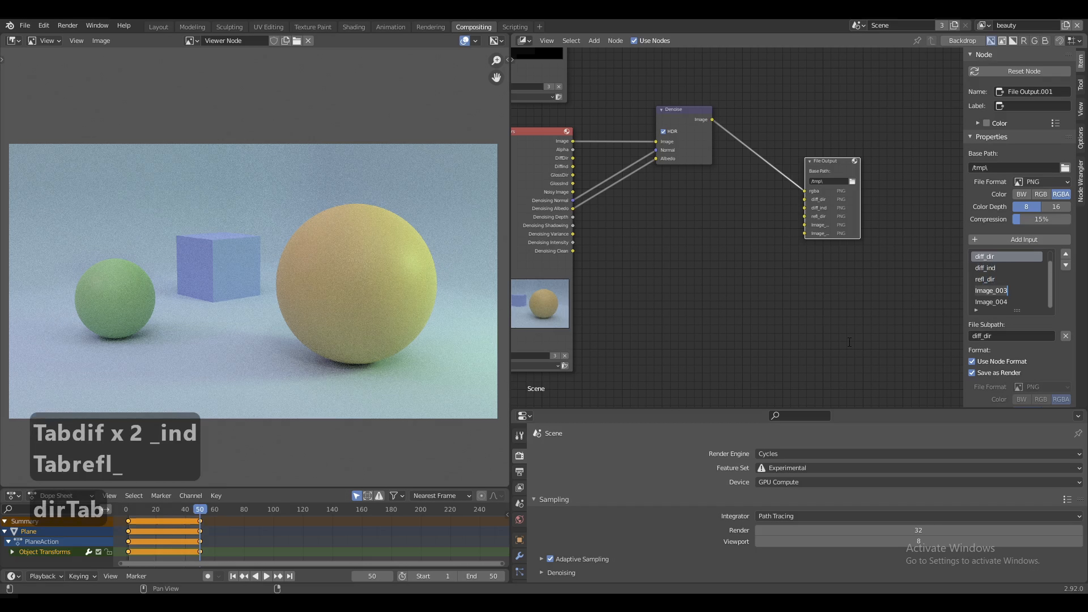
pyautogui.write('refl')
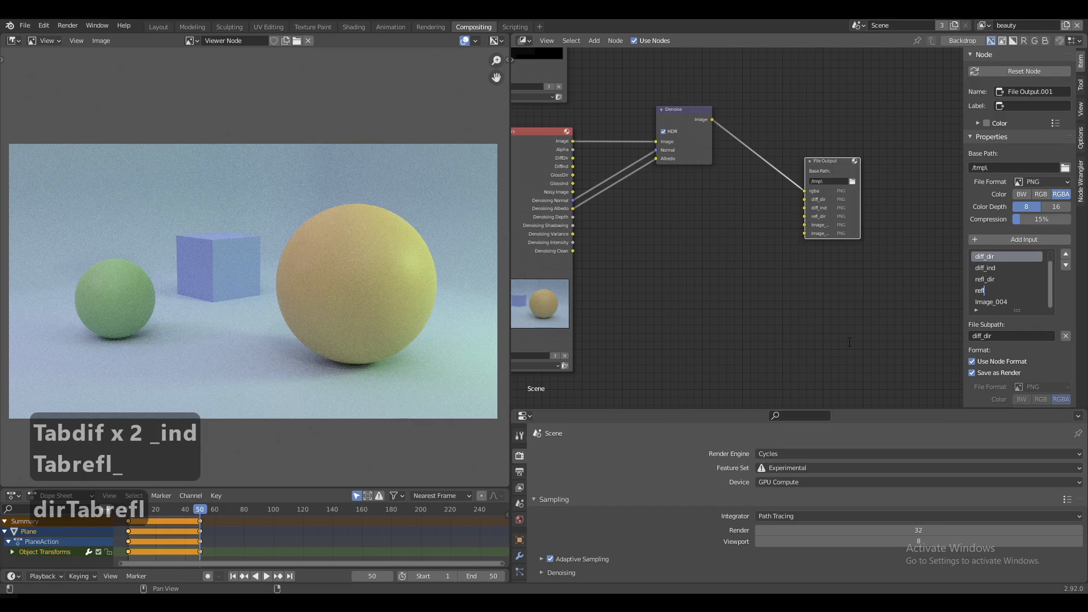
pyautogui.write('_ind')
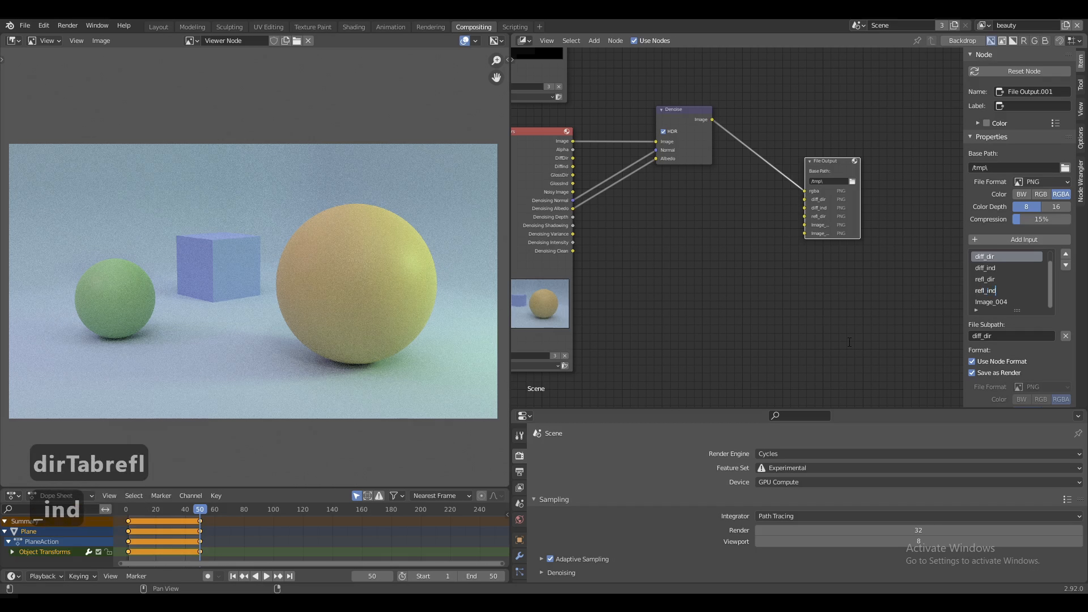
pyautogui.press('Tab')
pyautogui.write('noisy_image')
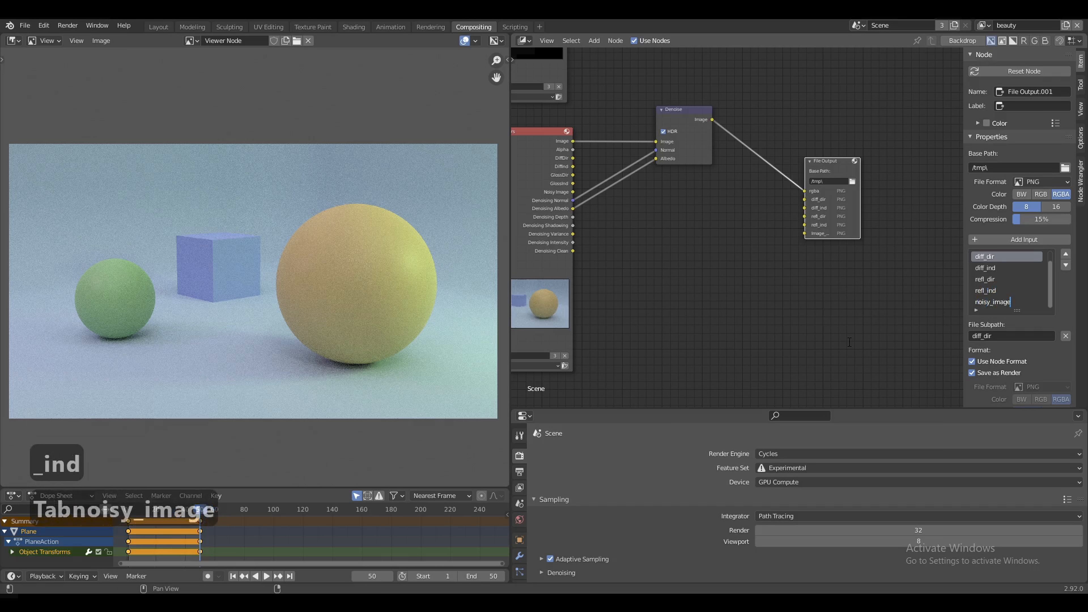
pyautogui.press('Return')
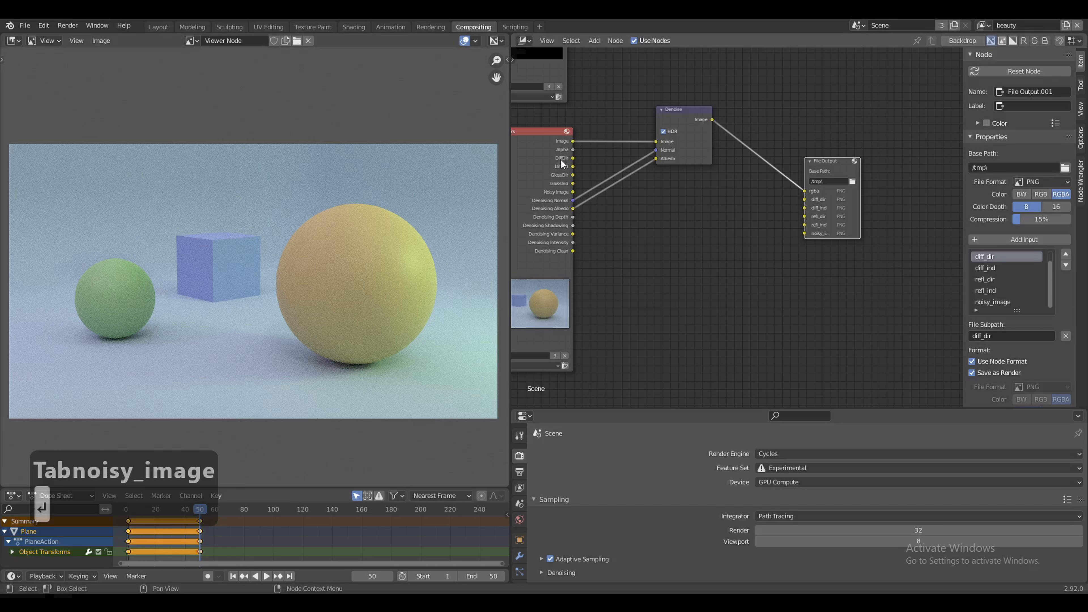
# Step: Connect the env layer's DiffDir, DiffInd, GlossDir, GlossInd and Noisy Image outputs to the five added File Output inputs in order
pyautogui.moveTo(573, 158); pyautogui.dragTo(804, 208)
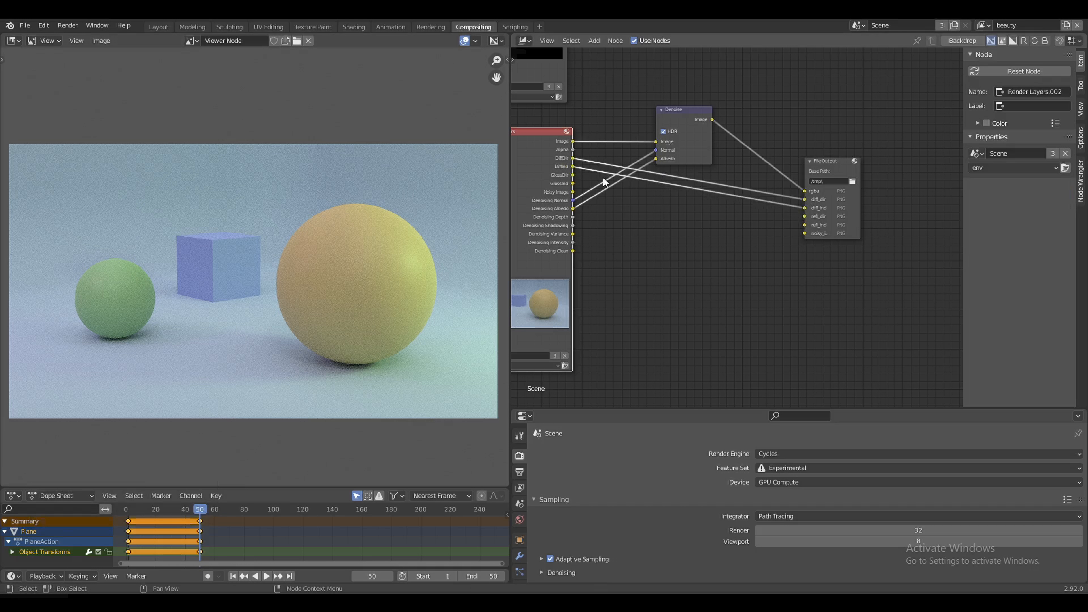
pyautogui.moveTo(573, 176); pyautogui.dragTo(804, 217)
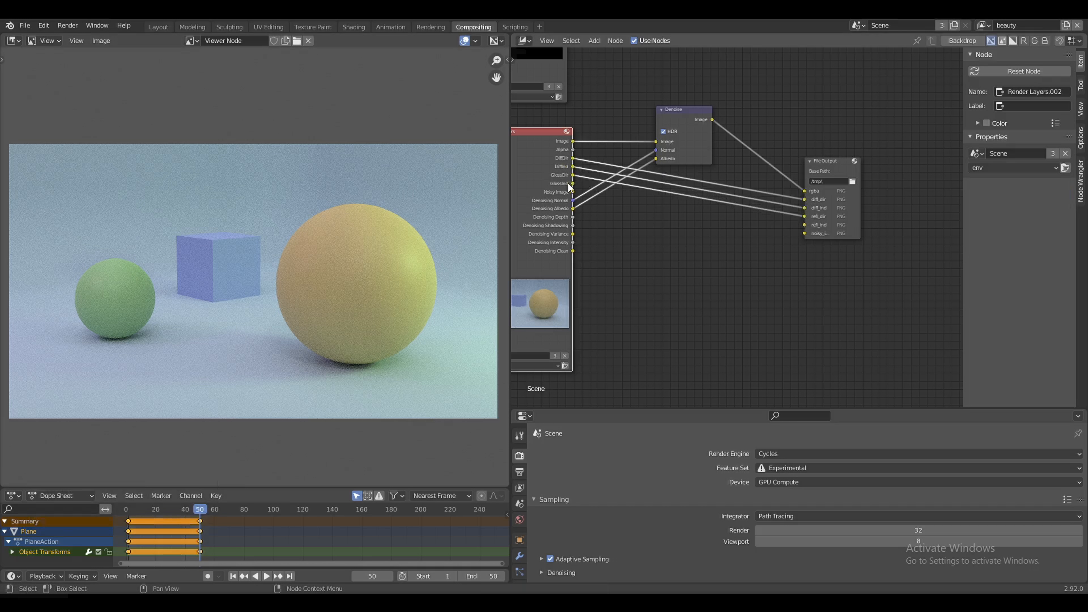
pyautogui.moveTo(573, 183); pyautogui.dragTo(805, 225)
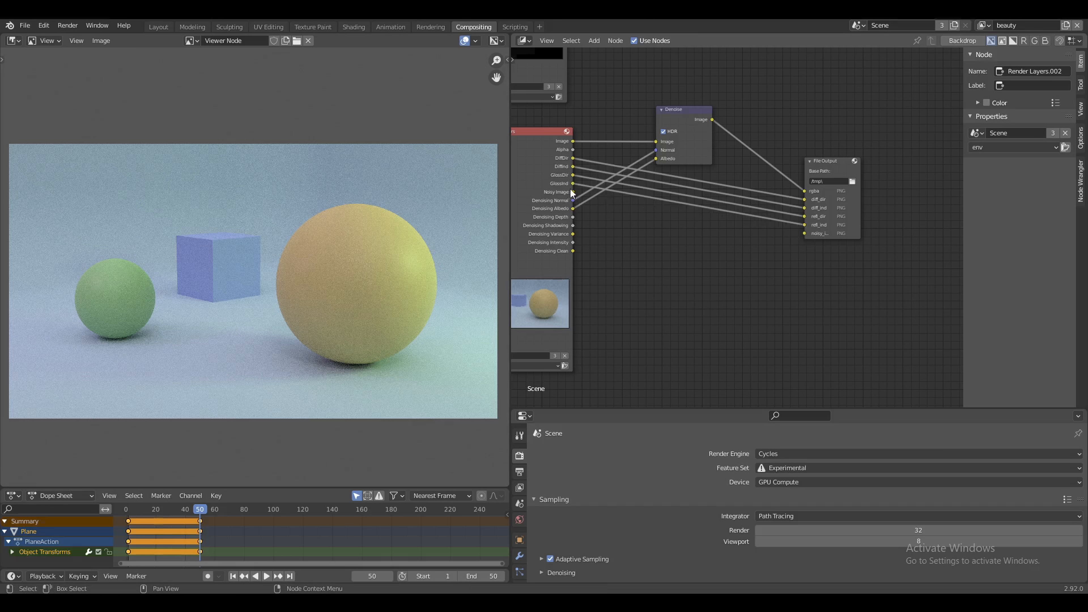
pyautogui.click(576, 200)
pyautogui.moveTo(573, 193); pyautogui.dragTo(805, 233)
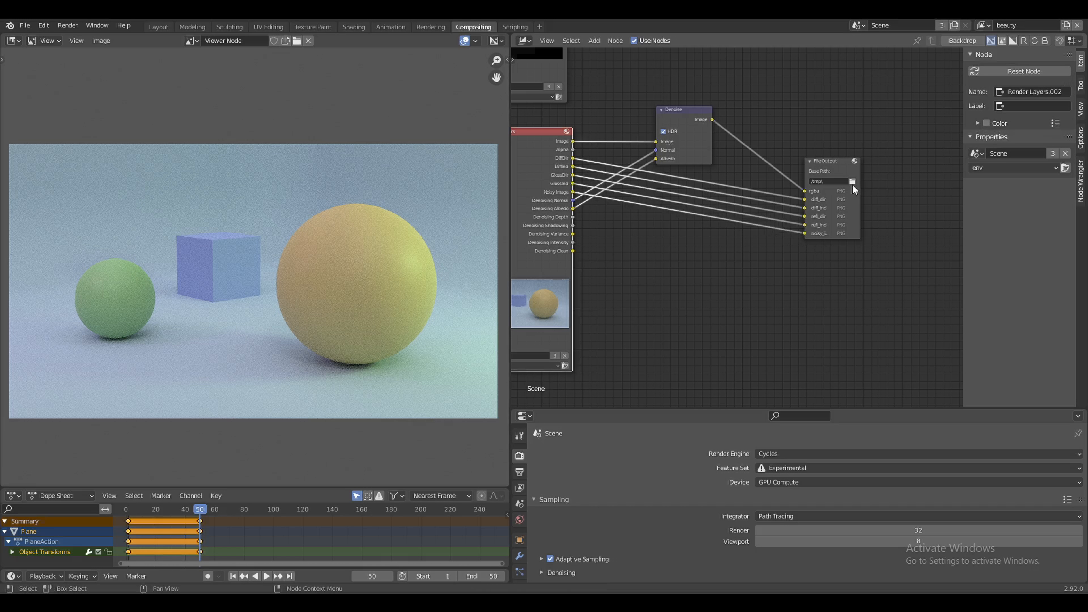
# Step: Set the env File Output node's base path to //renders/v003/env/env_v003_
pyautogui.click(840, 184)
pyautogui.write('//renders/')
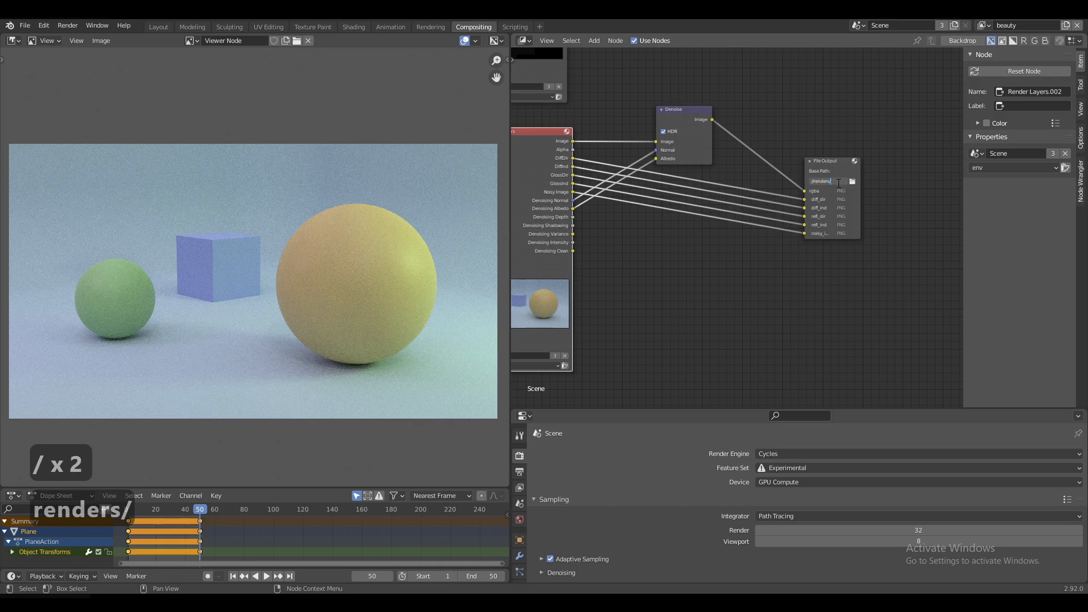
pyautogui.write('v003')
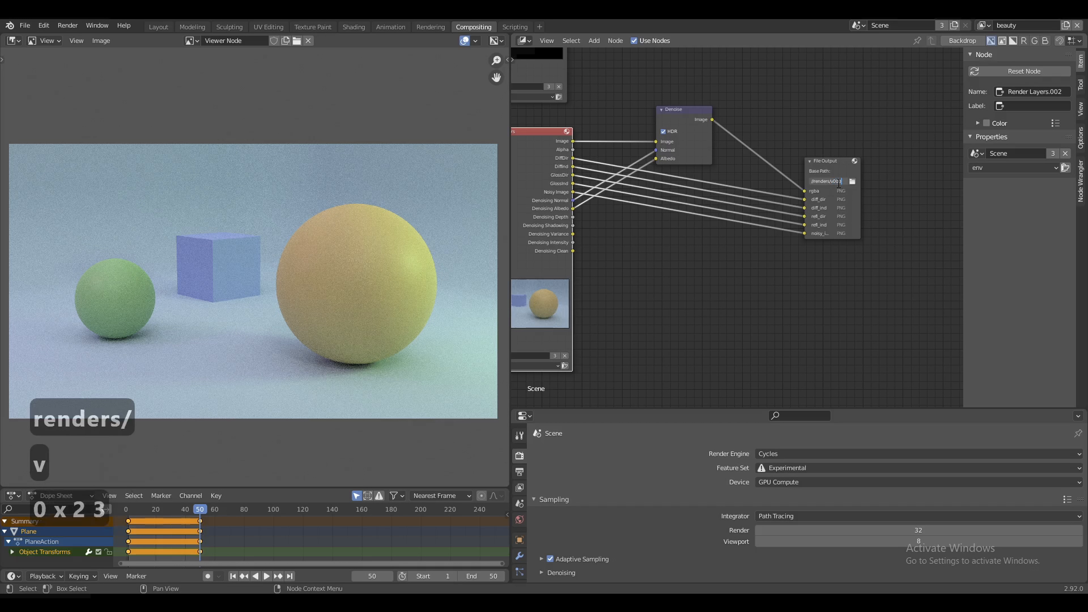
pyautogui.write('/')
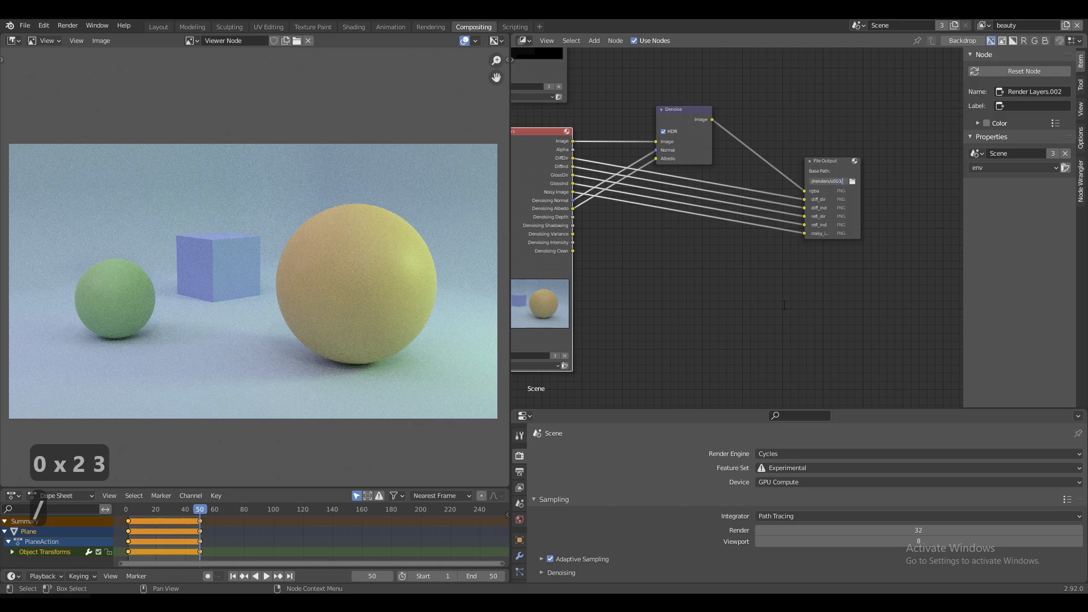
pyautogui.write('env/')
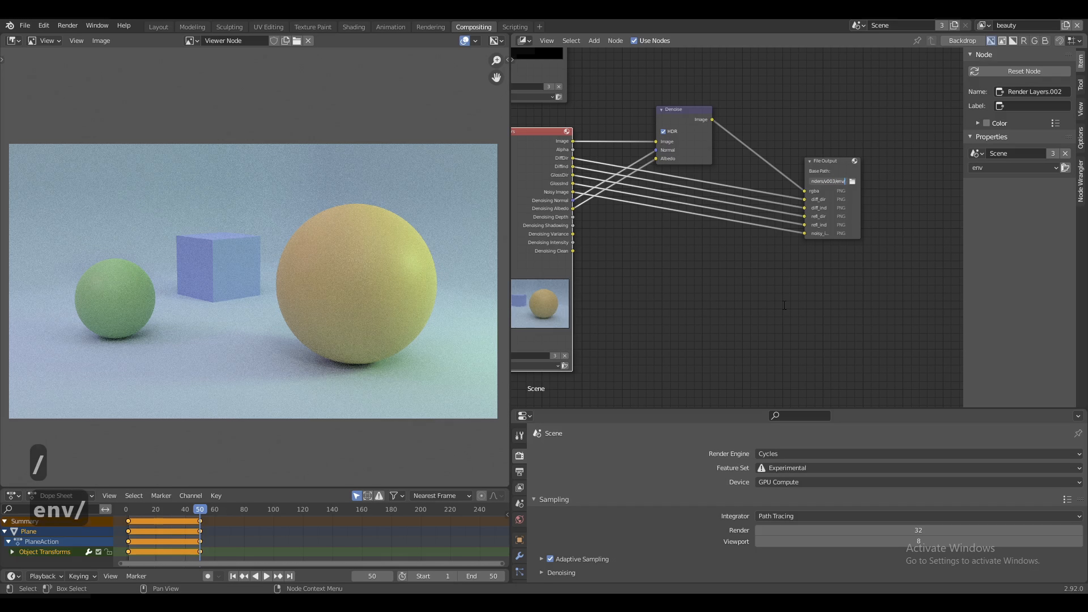
pyautogui.write('env_v003')
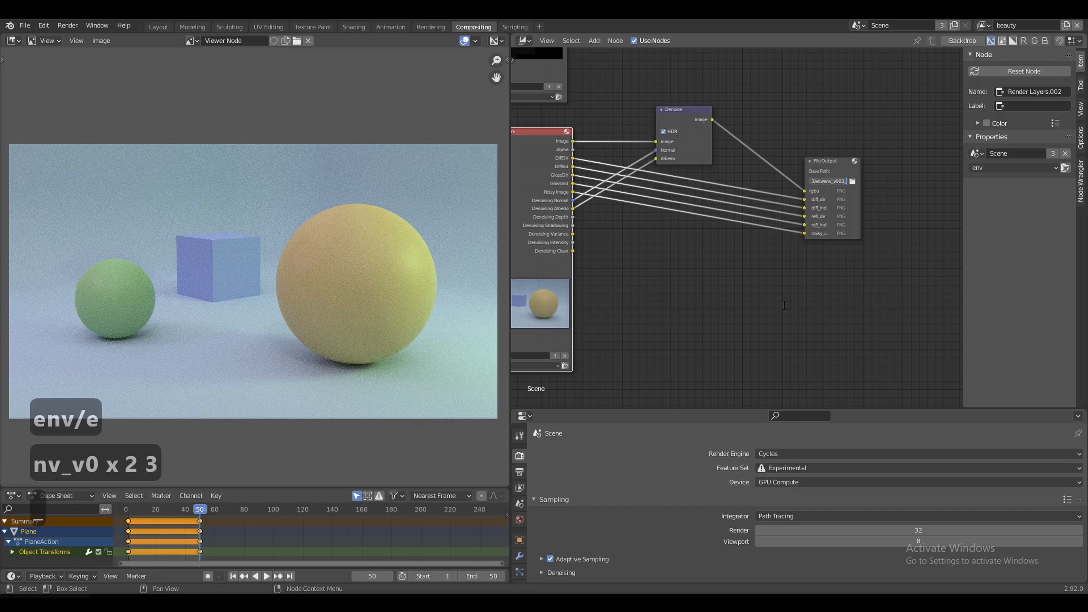
pyautogui.press('Return')
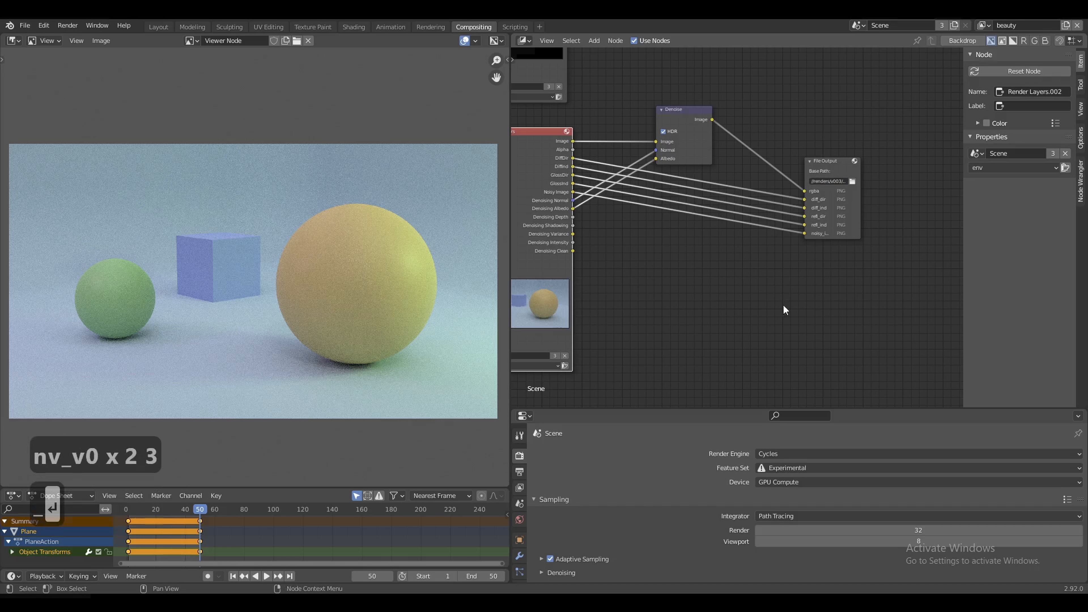
# Step: Change the env File Output node's file format to OpenEXR MultiLayer
pyautogui.click(847, 165)
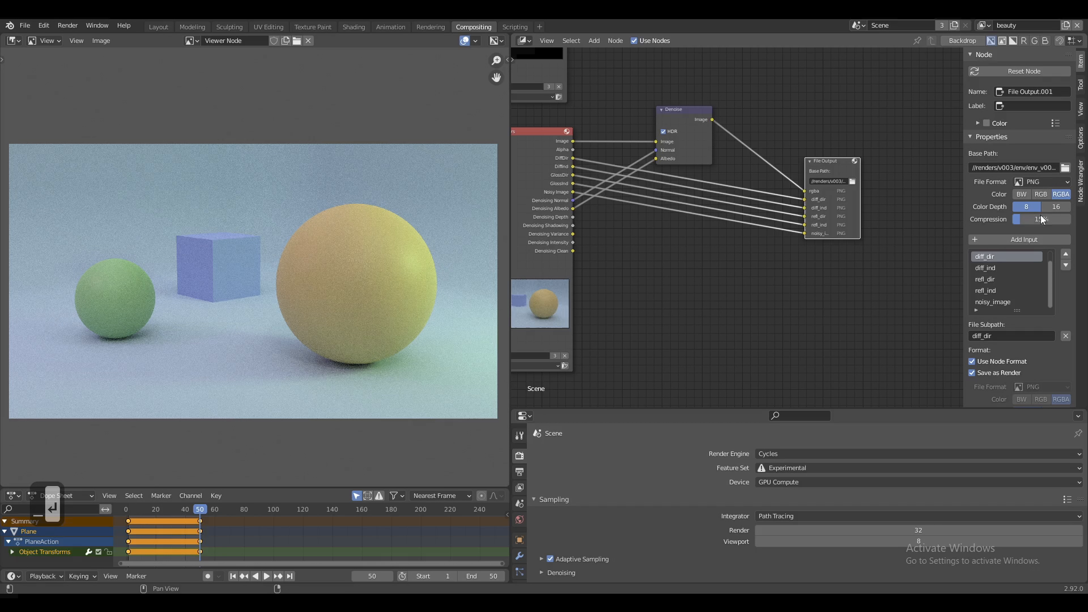
pyautogui.click(1040, 179)
pyautogui.click(1032, 238)
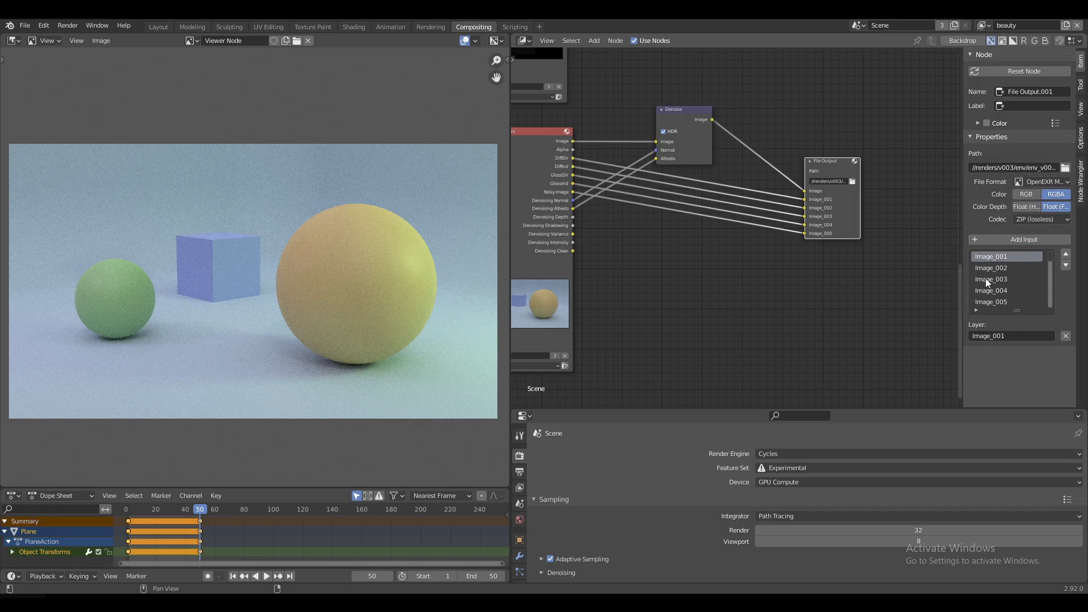
pyautogui.scroll(1, 978, 267)
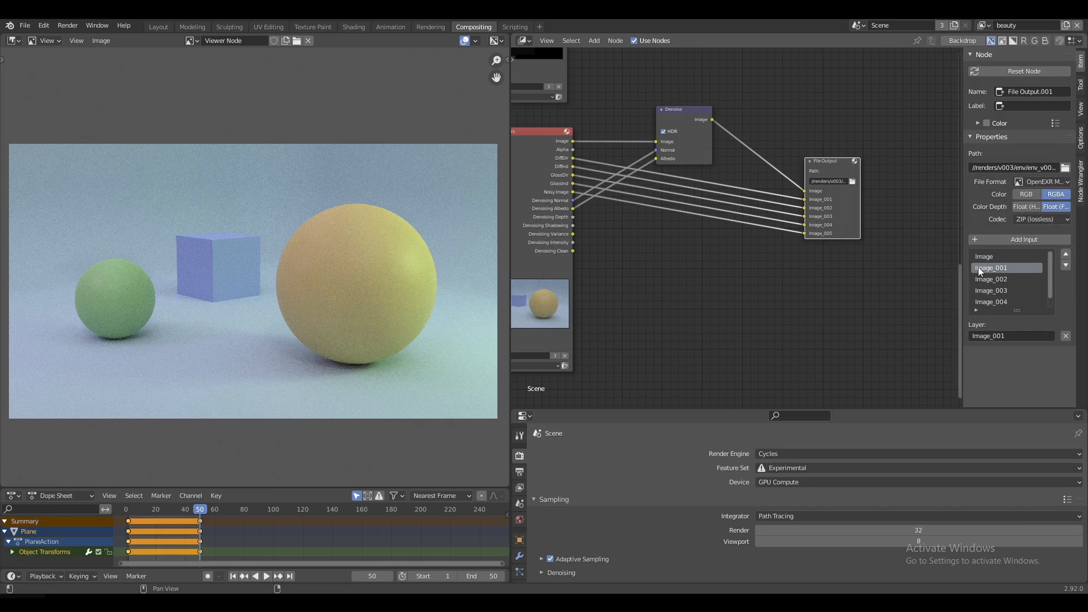
# Step: Name the first five inputs of the env File Output node rgba, diff_dir, diff_ind, refl_dir and refl_ind
pyautogui.doubleClick(988, 257)
pyautogui.write('rgba')
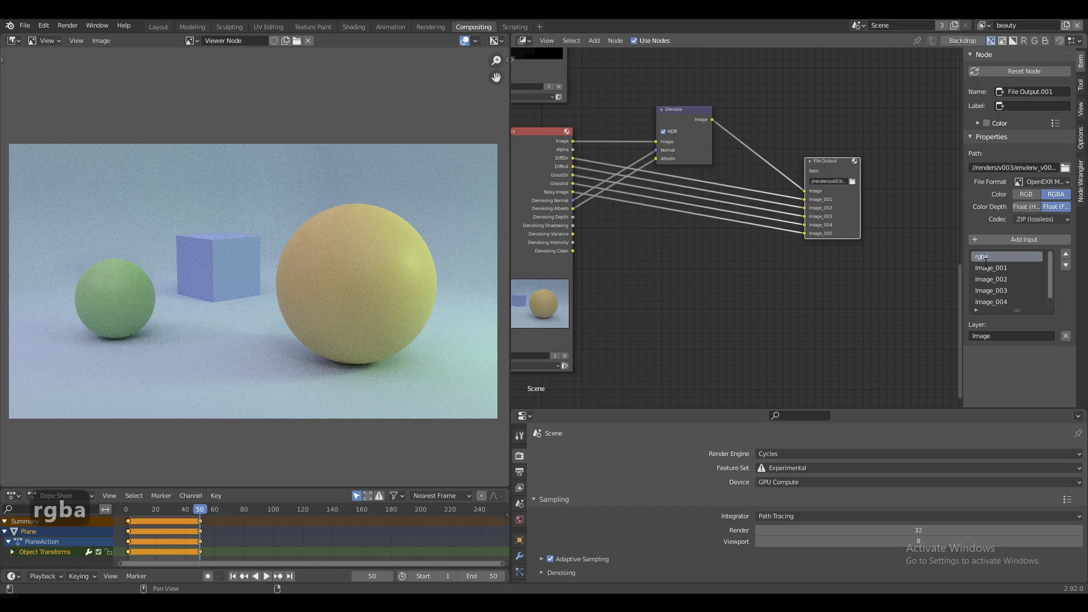
pyautogui.press('Tab')
pyautogui.write('diff_dir')
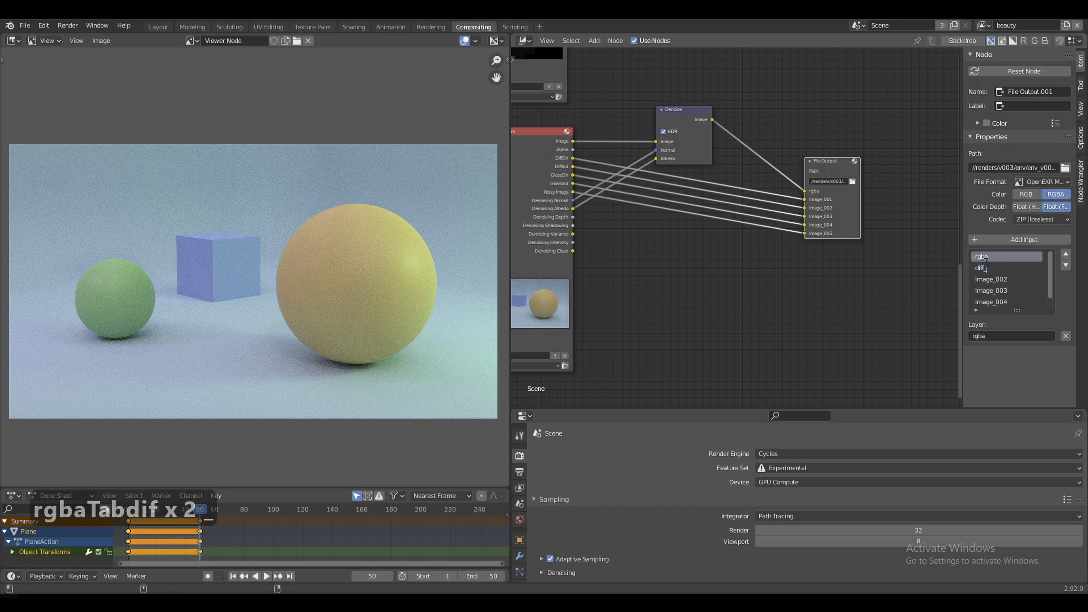
pyautogui.press('Tab')
pyautogui.write('diff_ind')
pyautogui.press('Tab')
pyautogui.write('refl_dir')
pyautogui.press('Tab')
pyautogui.write('refl_ind')
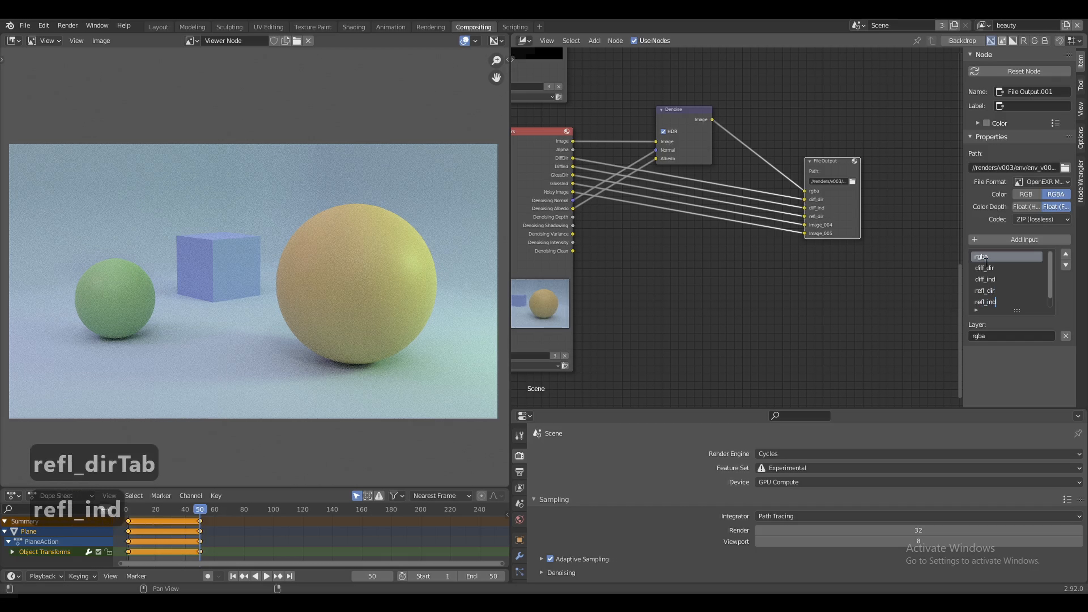
# Step: Name the last input of the env File Output node noisy_image
pyautogui.press('Tab')
pyautogui.scroll(-1, 989, 279)
pyautogui.doubleClick(988, 301)
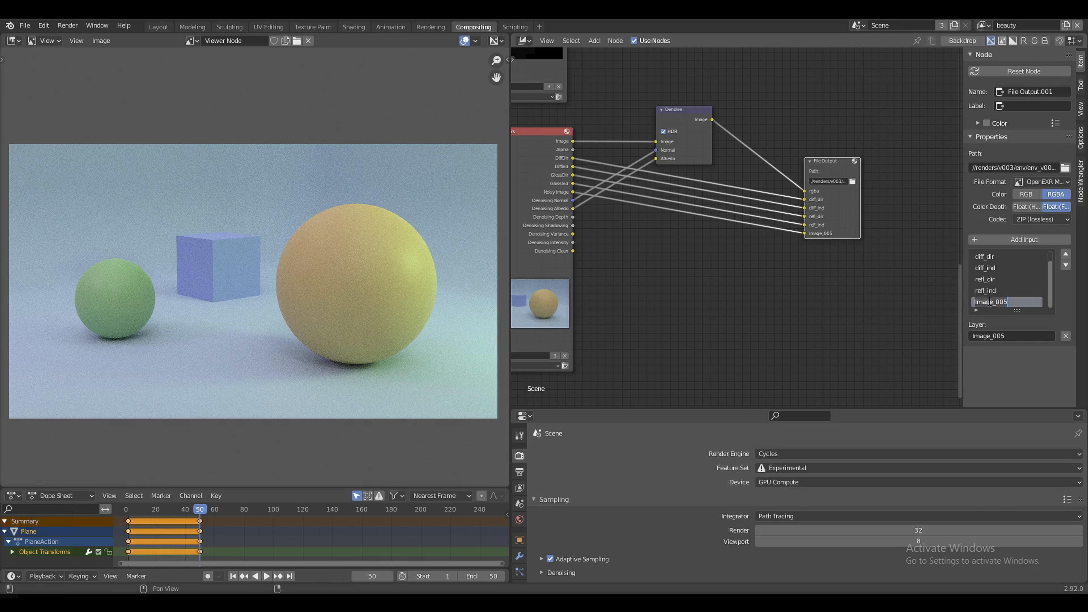
pyautogui.write('noisy_image')
pyautogui.press('Return')
pyautogui.moveTo(614, 287); pyautogui.dragTo(655, 270, button='middle')
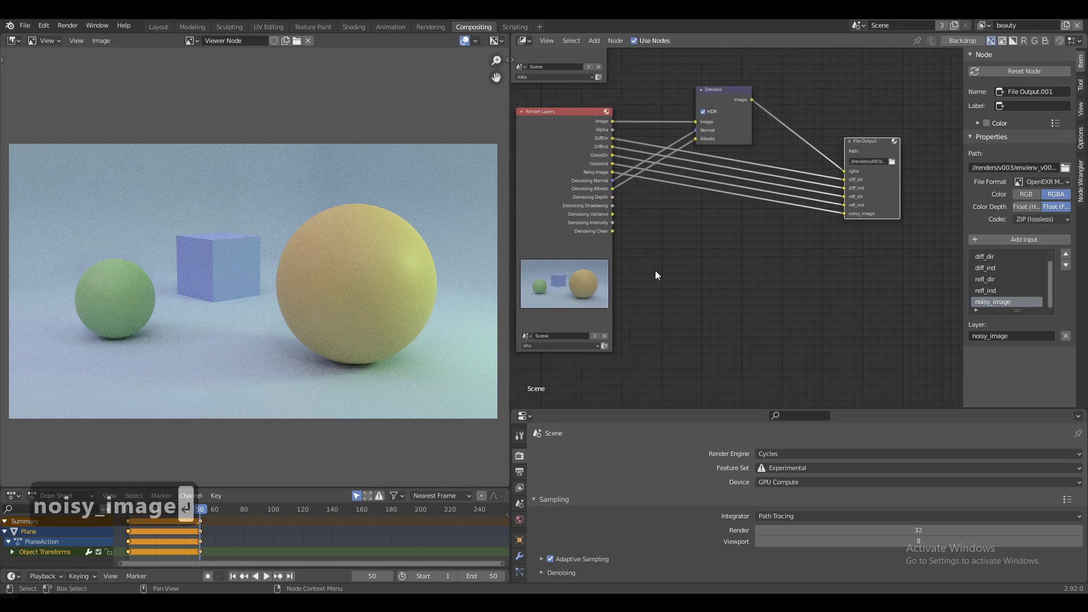
# Step: Duplicate the env Render Layers, Denoise and File Output nodes with their links and place the copy below the originals
pyautogui.scroll(-2, 685, 258)
pyautogui.moveTo(700, 200); pyautogui.dragTo(666, 280, button='middle')
pyautogui.moveTo(687, 235); pyautogui.dragTo(693, 192, button='middle')
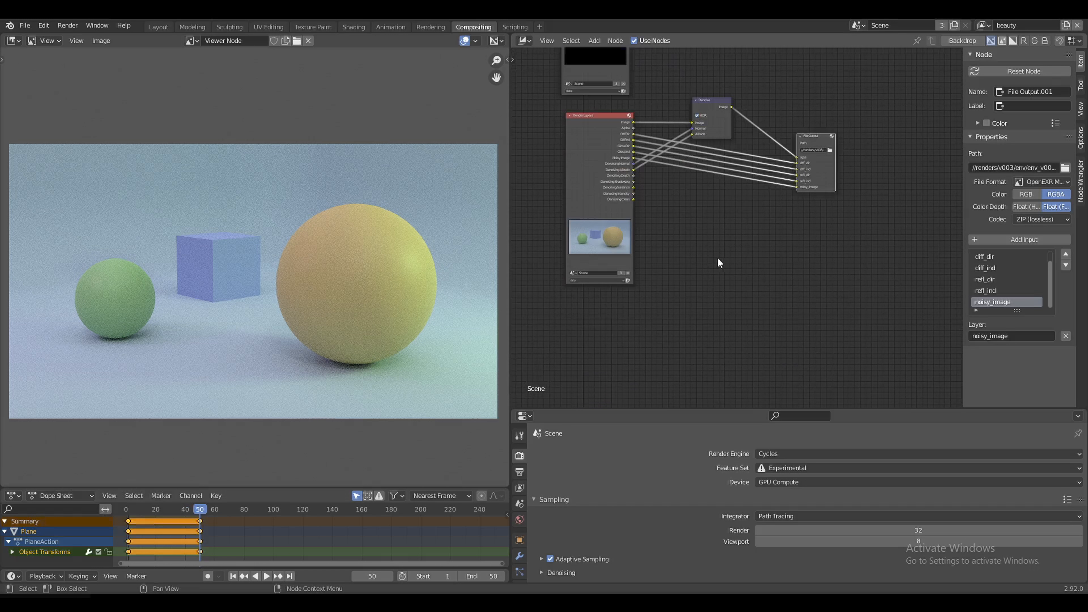
pyautogui.moveTo(550, 308); pyautogui.dragTo(874, 118)
pyautogui.hotkey('shift', 'd')
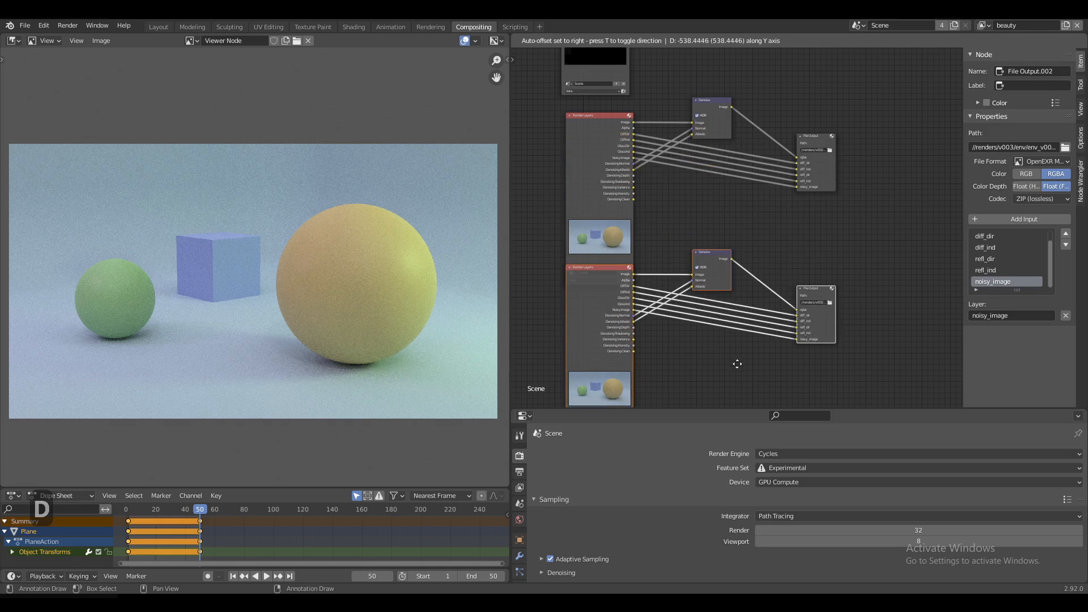
pyautogui.click(740, 381)
pyautogui.moveTo(751, 369); pyautogui.dragTo(748, 283, button='middle')
pyautogui.press('g')
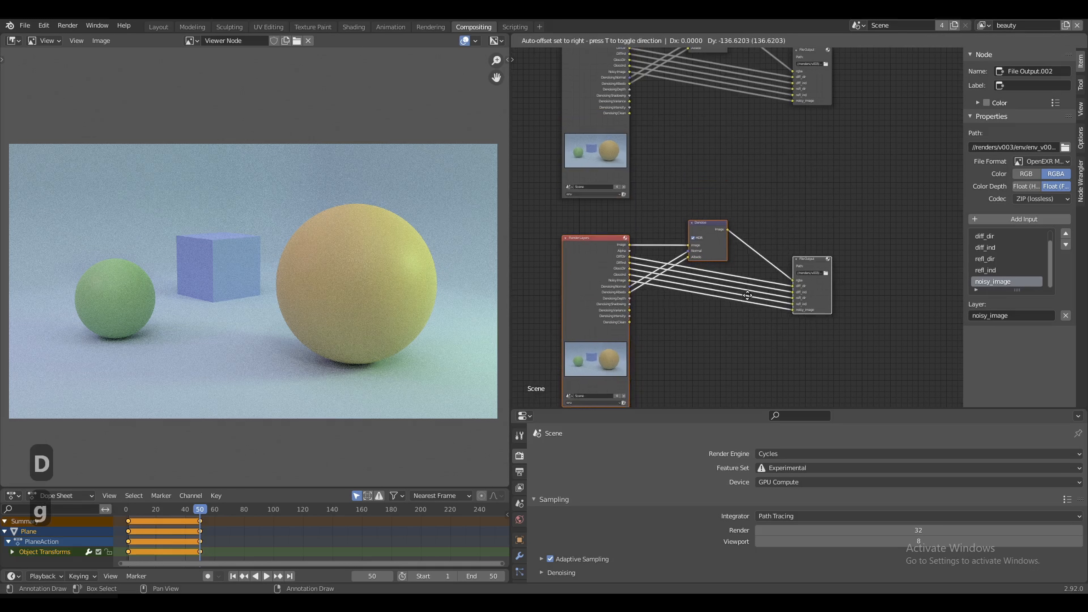
pyautogui.click(749, 314)
# Step: Set the copied File Output path to //renders/v003/key/key_v003_ and its Render Layers node to the key layer
pyautogui.keyDown('ctrl'); pyautogui.moveTo(711, 370); pyautogui.dragTo(743, 276, button='middle'); pyautogui.keyUp('ctrl')
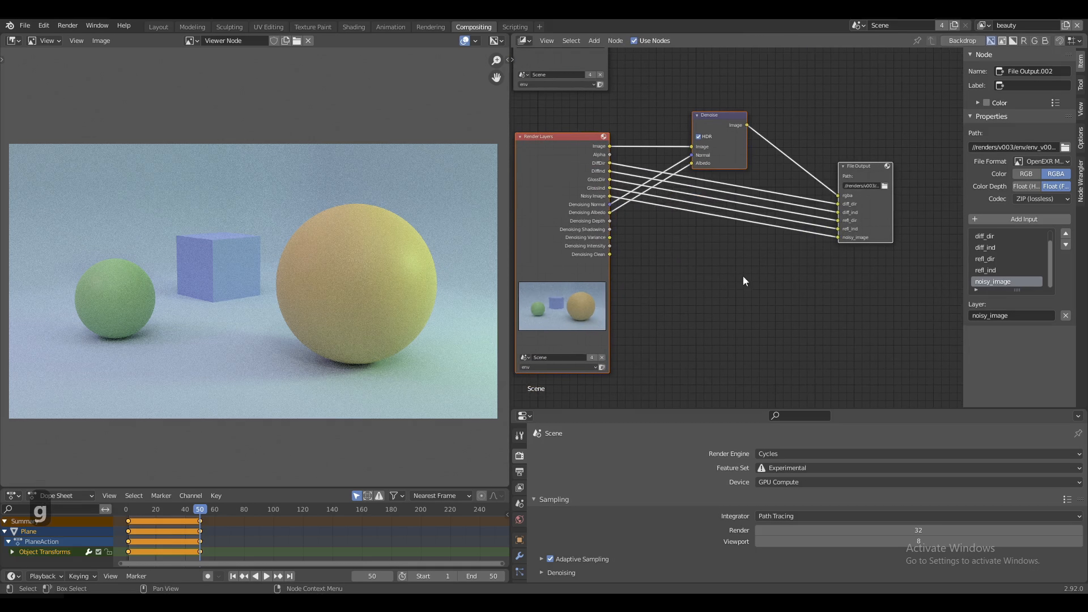
pyautogui.click(861, 185)
pyautogui.click(849, 185)
pyautogui.press('Right')
pyautogui.press('Right')
pyautogui.write('\\\\')
pyautogui.press('BackSpace')
pyautogui.press('BackSpace')
pyautogui.press('BackSpace')
pyautogui.press('BackSpace')
pyautogui.press('BackSpace')
pyautogui.write('key')
pyautogui.press('Right')
pyautogui.press('Delete')
pyautogui.press('Delete')
pyautogui.press('Delete')
pyautogui.write('key')
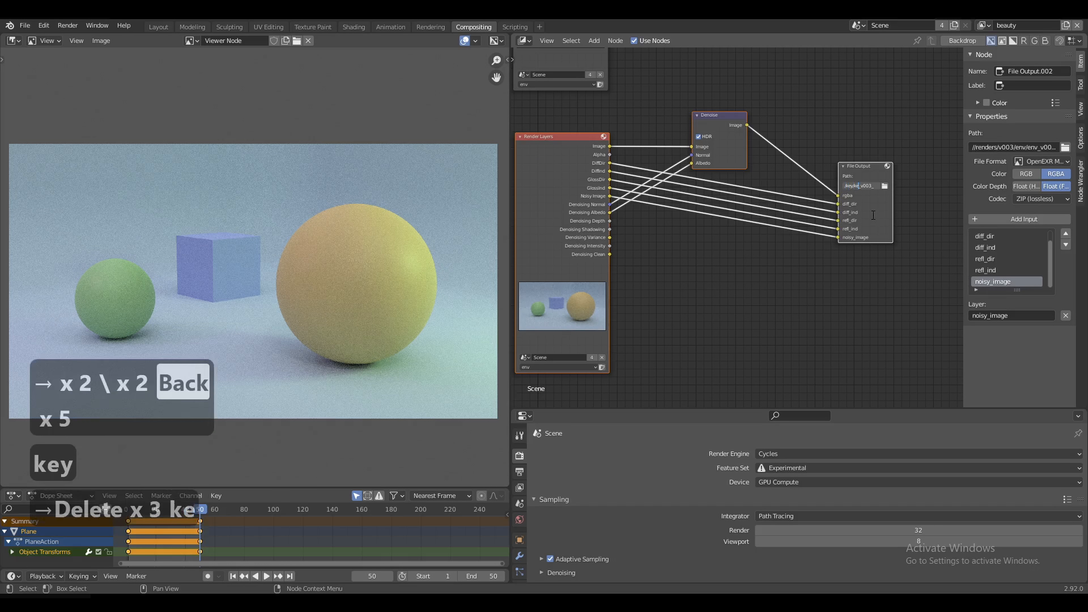
pyautogui.press('Return')
pyautogui.click(548, 367)
pyautogui.click(542, 386)
# Step: Duplicate the key node group below itself and set the new Render Layers node to the fill layer
pyautogui.scroll(-7, 706, 316)
pyautogui.hotkey('shift', 'd')
pyautogui.click(736, 411)
pyautogui.click(545, 363)
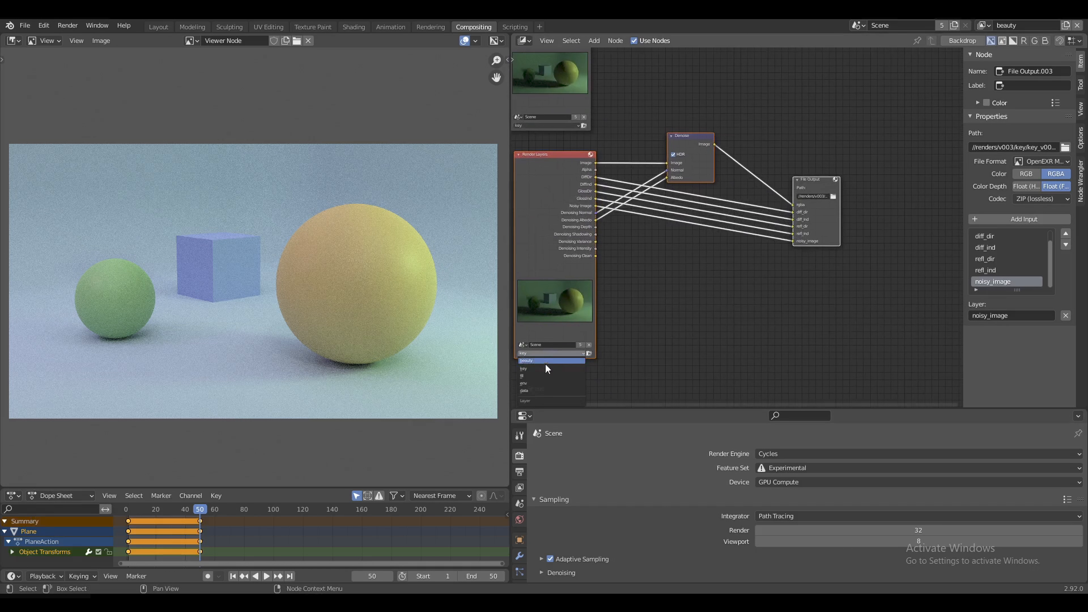
pyautogui.click(544, 395)
# Step: Set the fill File Output node's base path to //renders/v003/fill/fill_v003_
pyautogui.doubleClick(815, 220)
pyautogui.write('fill')
pyautogui.press('Right')
pyautogui.press('Delete')
pyautogui.press('Delete')
pyautogui.press('Delete')
pyautogui.write('fill')
pyautogui.press('Return')
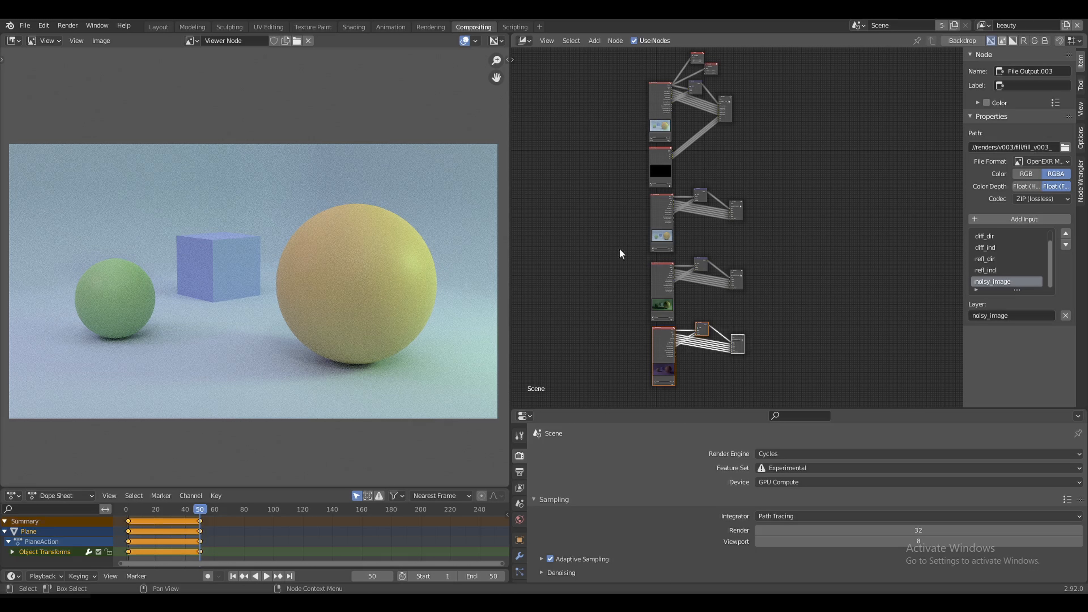
# Step: Render the full animation to write out the EXR sequences
pyautogui.keyDown('ctrl'); pyautogui.moveTo(793, 217); pyautogui.dragTo(788, 254, button='middle'); pyautogui.keyUp('ctrl')
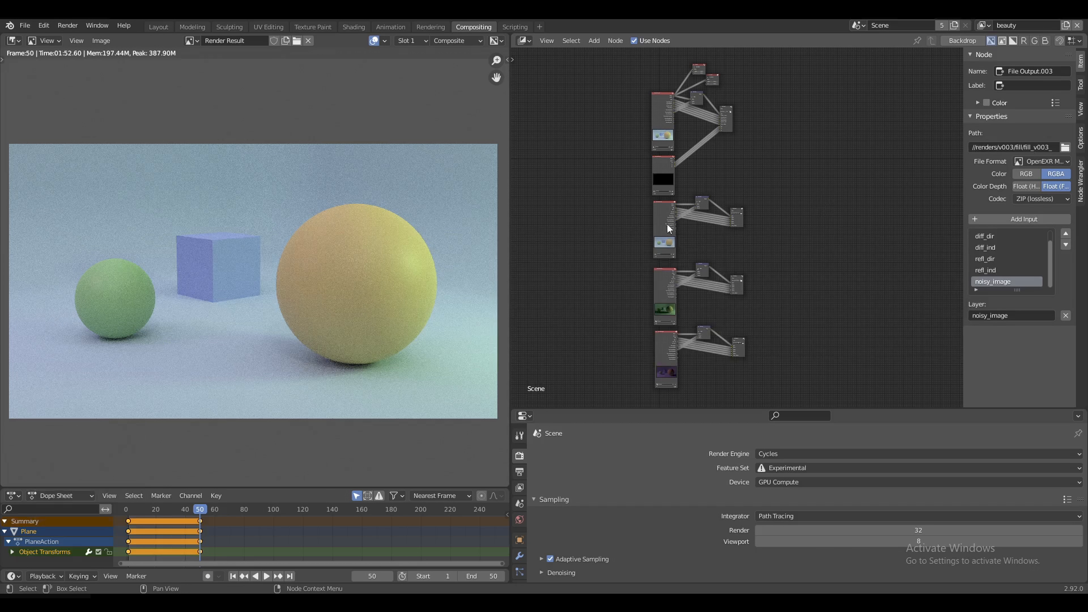
pyautogui.click(68, 26)
pyautogui.click(110, 50)
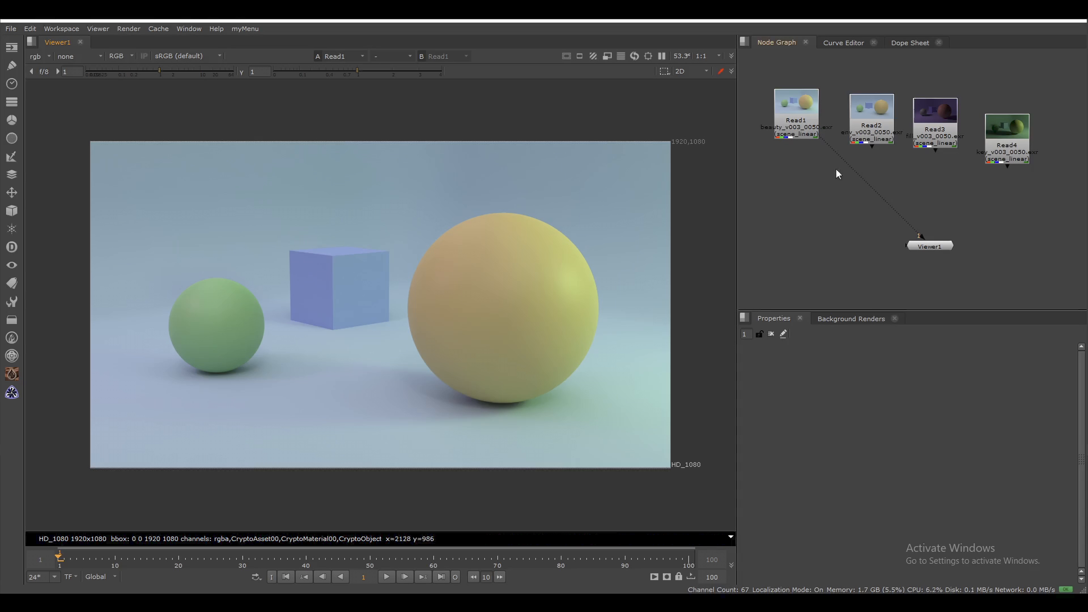
# Step: In Nuke, delete the four existing Read nodes from the node graph
pyautogui.moveTo(755, 59); pyautogui.dragTo(1049, 206)
pyautogui.press('Delete')
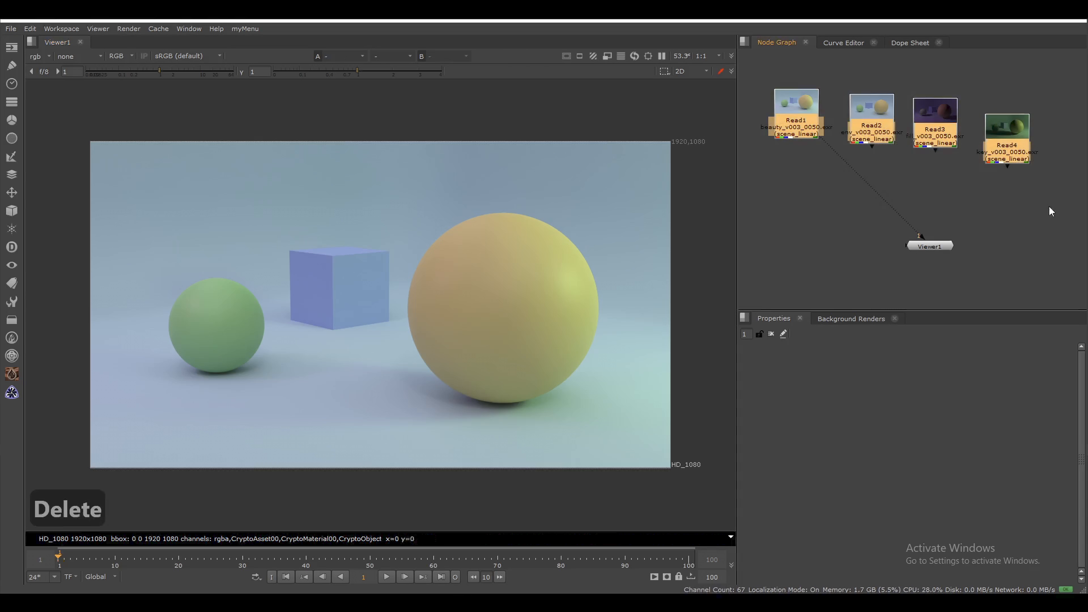
# Step: Import the beauty, env, fill and key sequences from the renders/v003 folder into Nuke and line up their Read nodes
pyautogui.hotkey('alt', 'Tab')
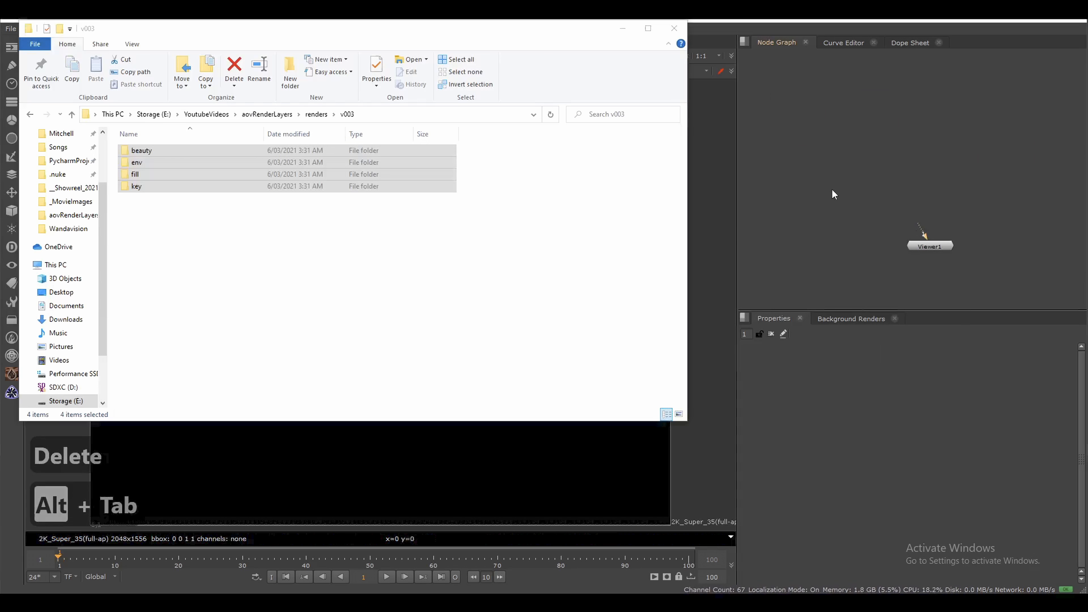
pyautogui.click(154, 154)
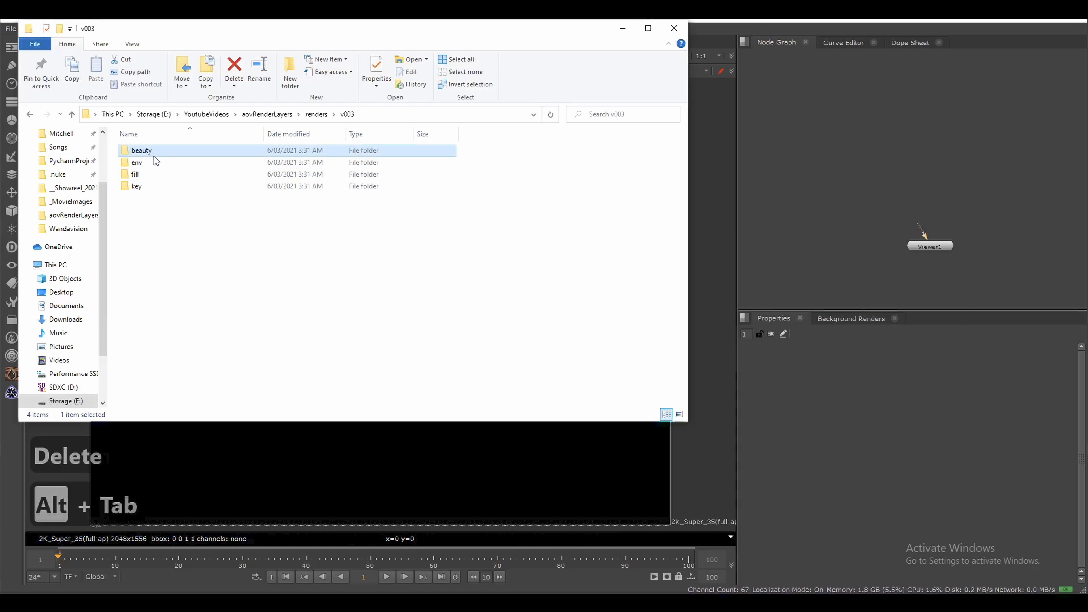
pyautogui.doubleClick(154, 153)
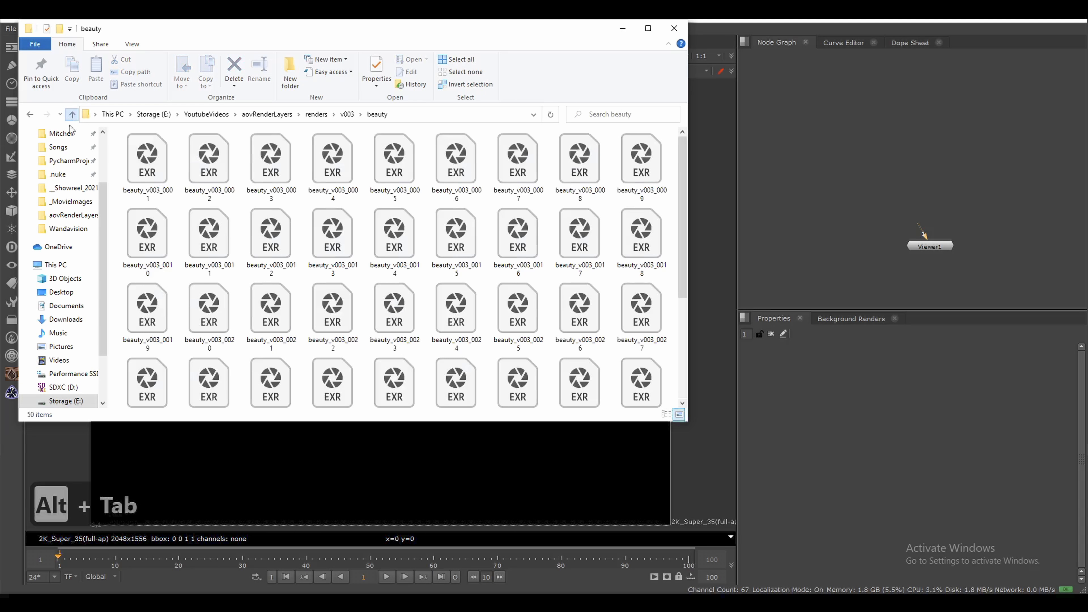
pyautogui.click(71, 114)
pyautogui.moveTo(134, 219); pyautogui.dragTo(857, 155)
pyautogui.click(855, 205)
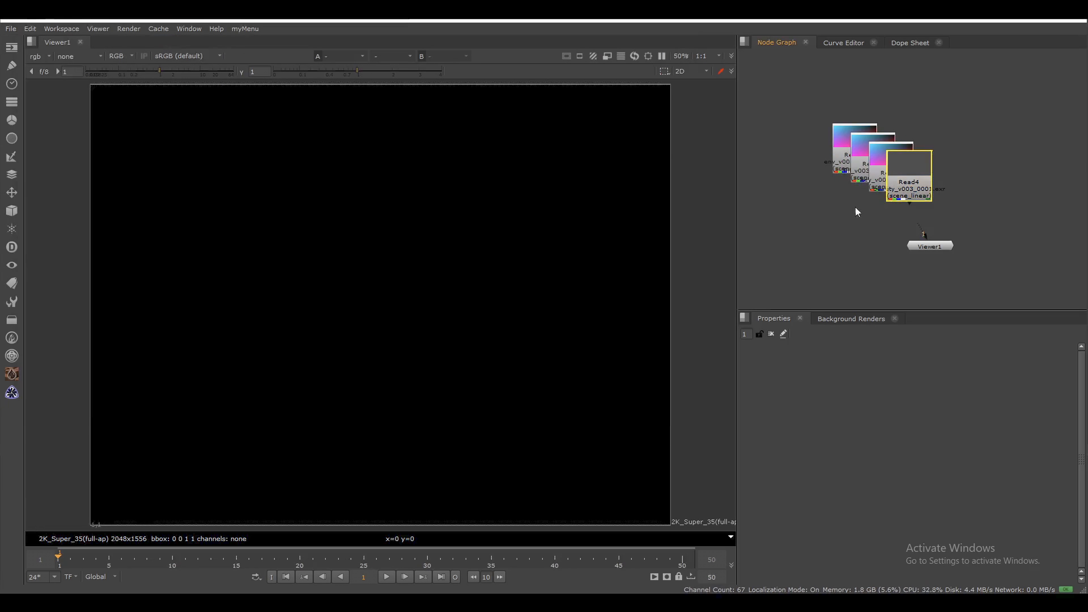
pyautogui.press('l')
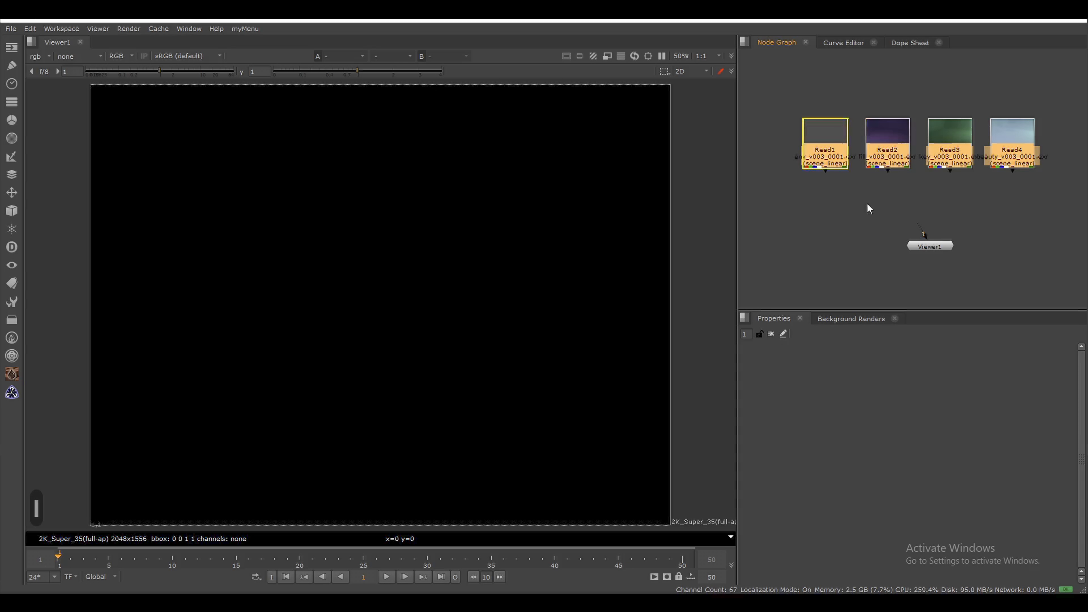
# Step: Set the beauty Read node apart, connect the Viewer to it and check frames 10, 26 and 37
pyautogui.moveTo(998, 145); pyautogui.dragTo(750, 107)
pyautogui.press('1')
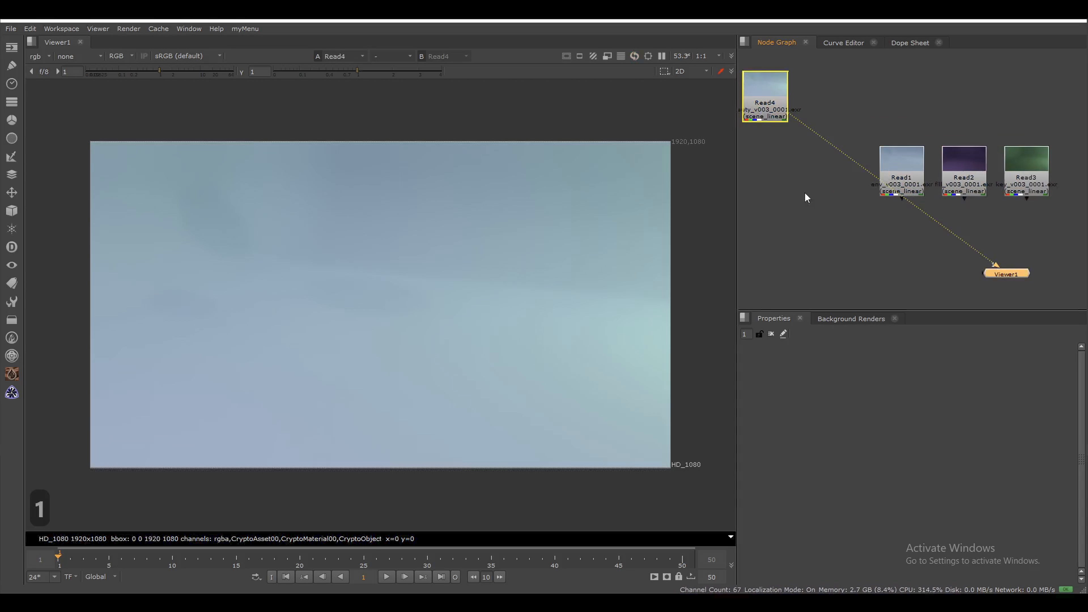
pyautogui.moveTo(804, 192); pyautogui.dragTo(831, 200, button='middle')
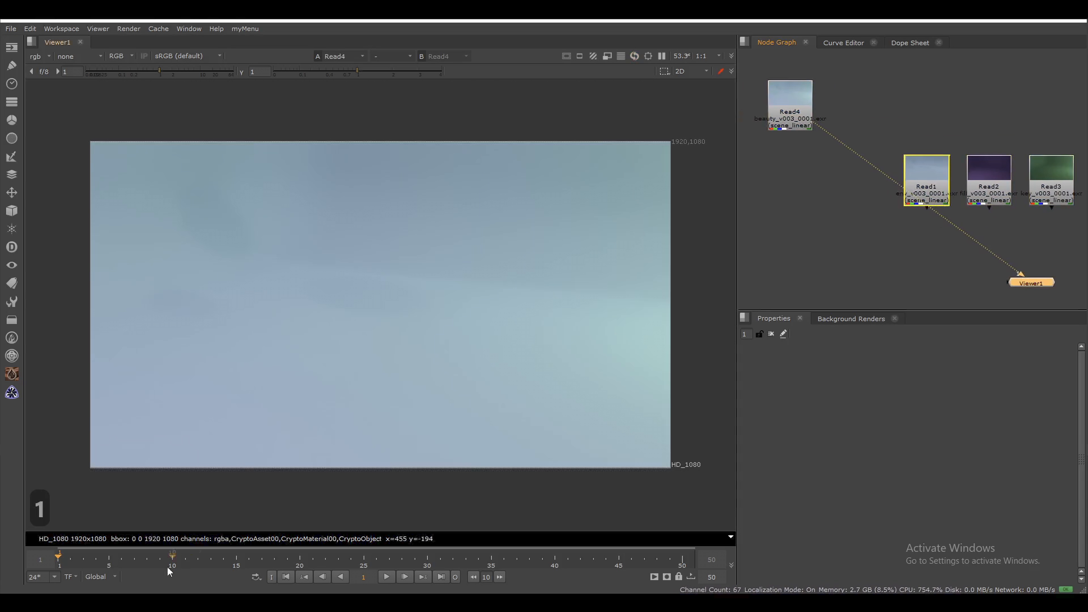
pyautogui.click(172, 556)
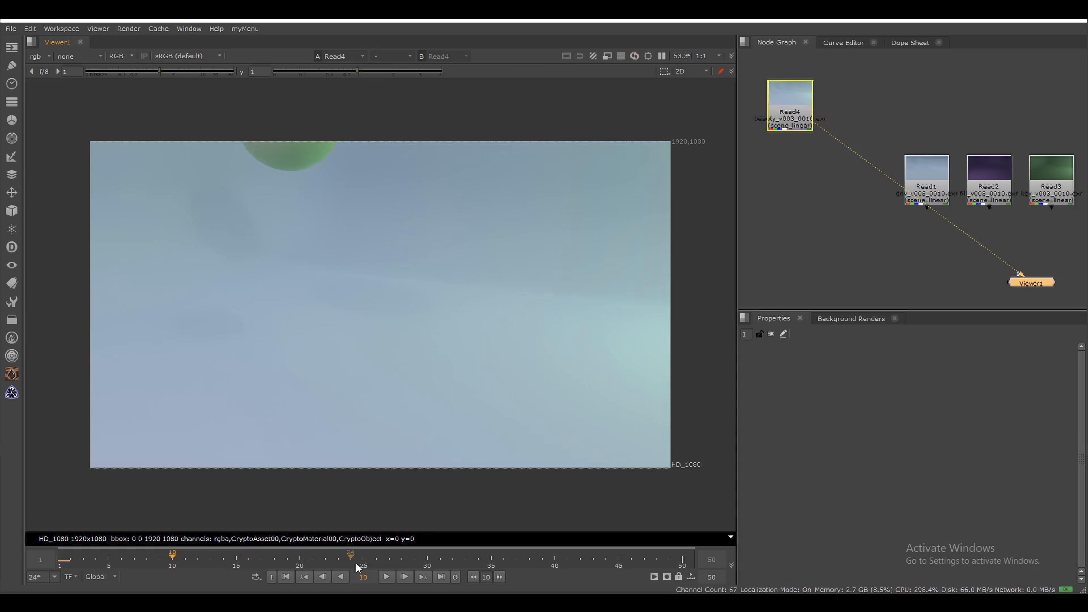
pyautogui.click(376, 557)
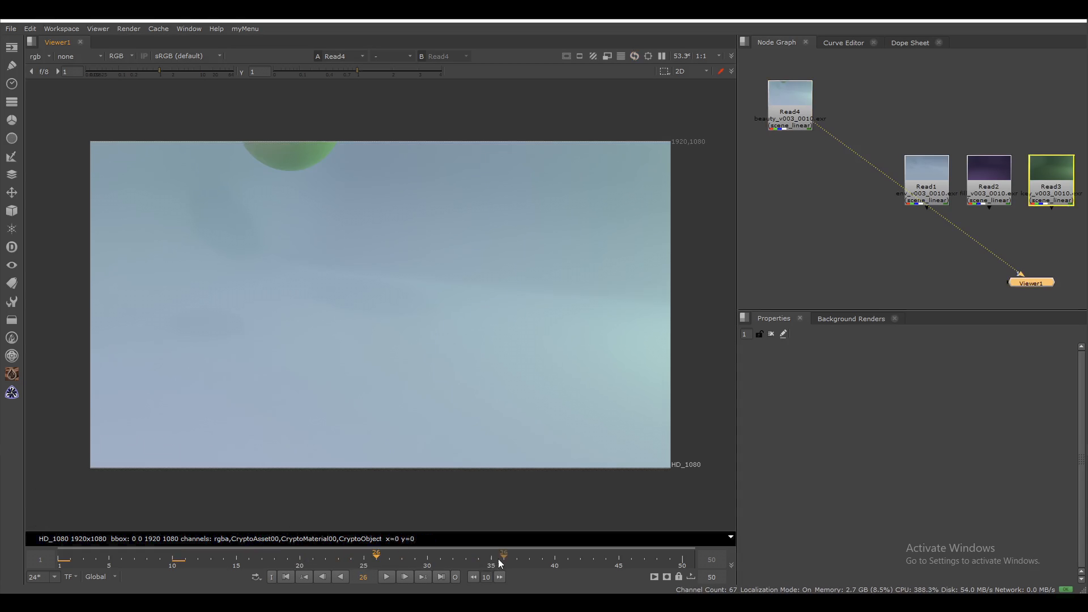
pyautogui.click(517, 557)
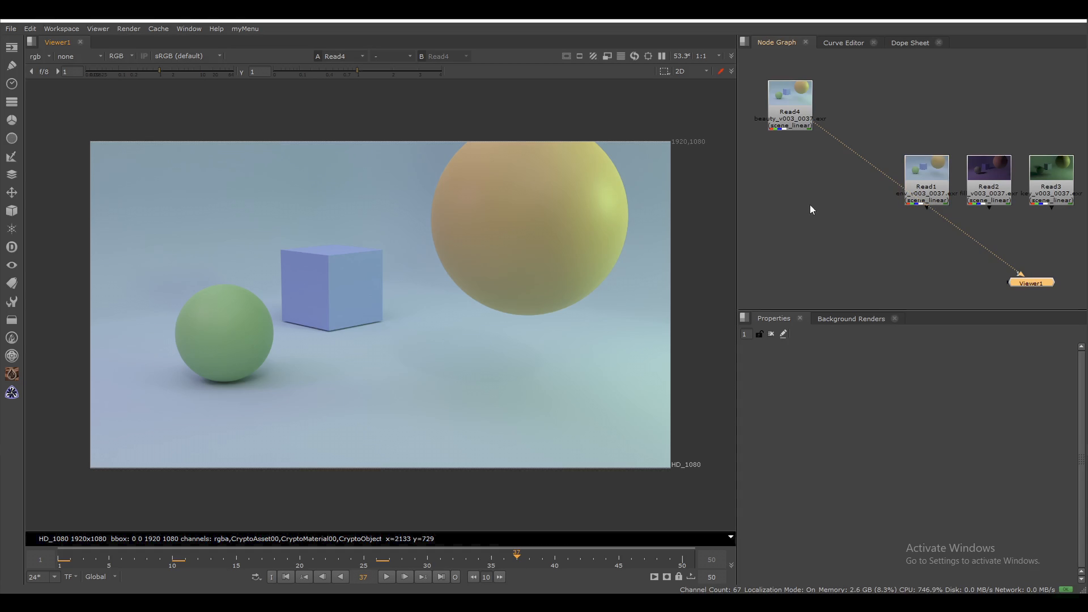
# Step: Arrange the env, key and fill Read nodes in a vertical column beside the beauty Read node
pyautogui.moveTo(877, 226); pyautogui.dragTo(1066, 171)
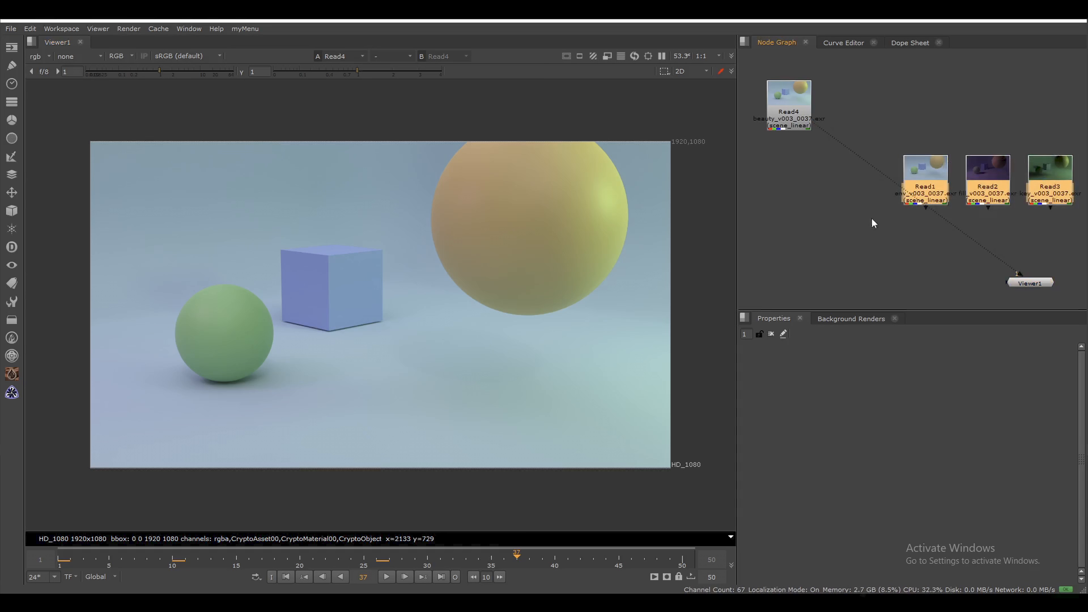
pyautogui.scroll(-2, 868, 231)
pyautogui.click(838, 219)
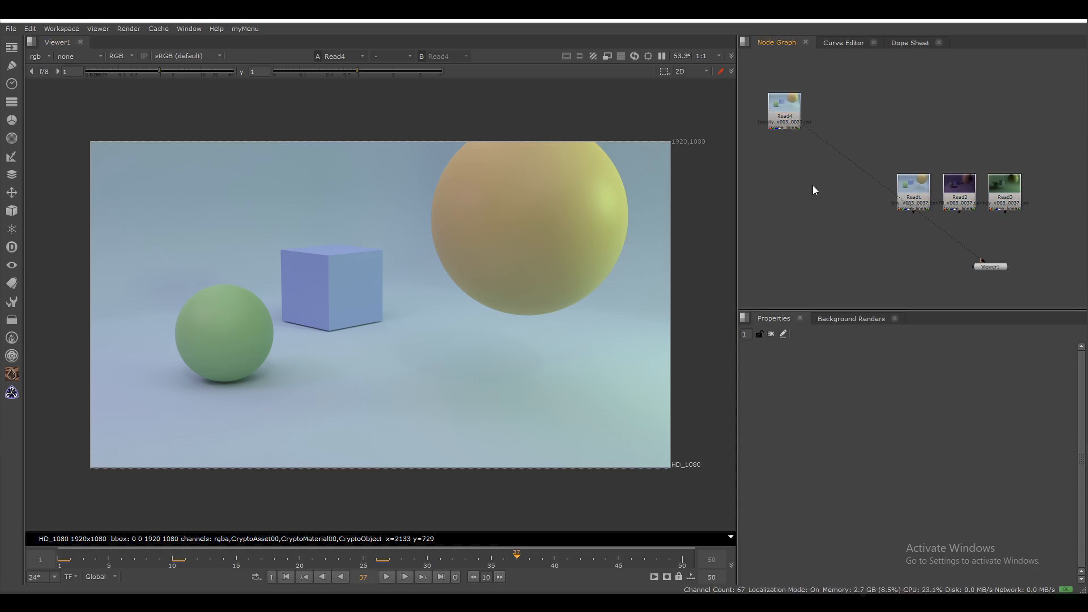
pyautogui.moveTo(785, 129); pyautogui.dragTo(807, 136)
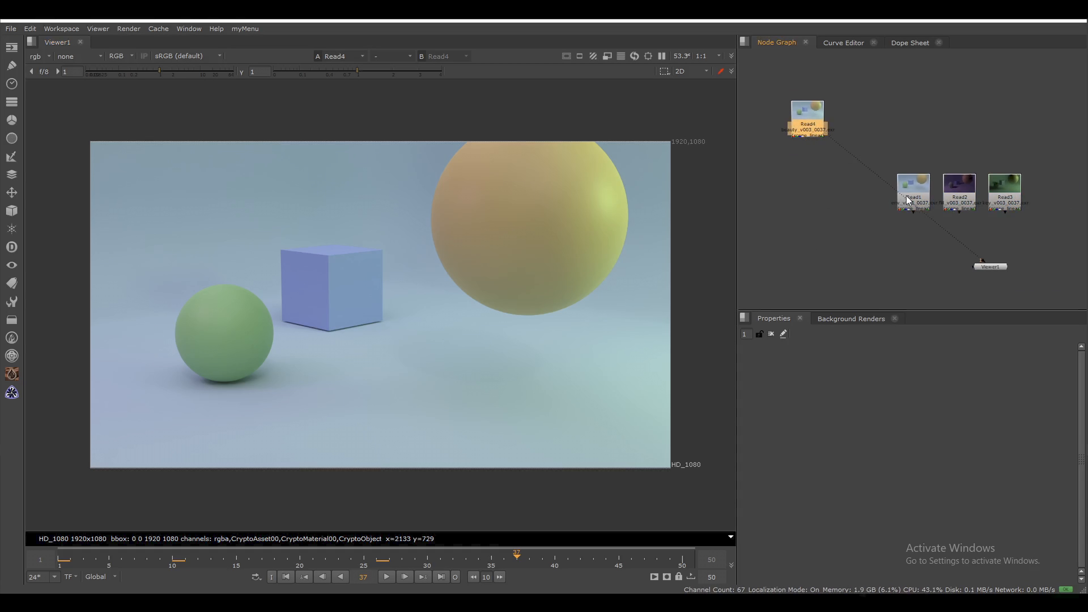
pyautogui.moveTo(764, 173); pyautogui.dragTo(870, 62)
pyautogui.moveTo(808, 124); pyautogui.dragTo(800, 120)
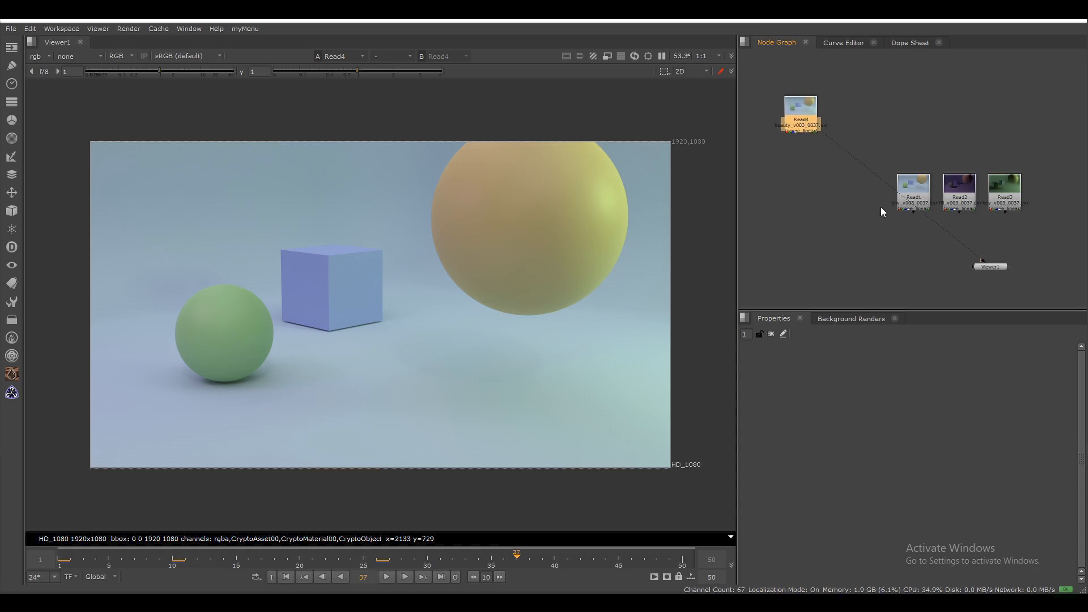
pyautogui.moveTo(905, 203); pyautogui.dragTo(890, 125)
pyautogui.moveTo(950, 193); pyautogui.dragTo(903, 235)
pyautogui.moveTo(984, 188); pyautogui.dragTo(883, 172)
pyautogui.moveTo(899, 235); pyautogui.dragTo(894, 243)
pyautogui.click(890, 187)
pyautogui.doubleClick(894, 243)
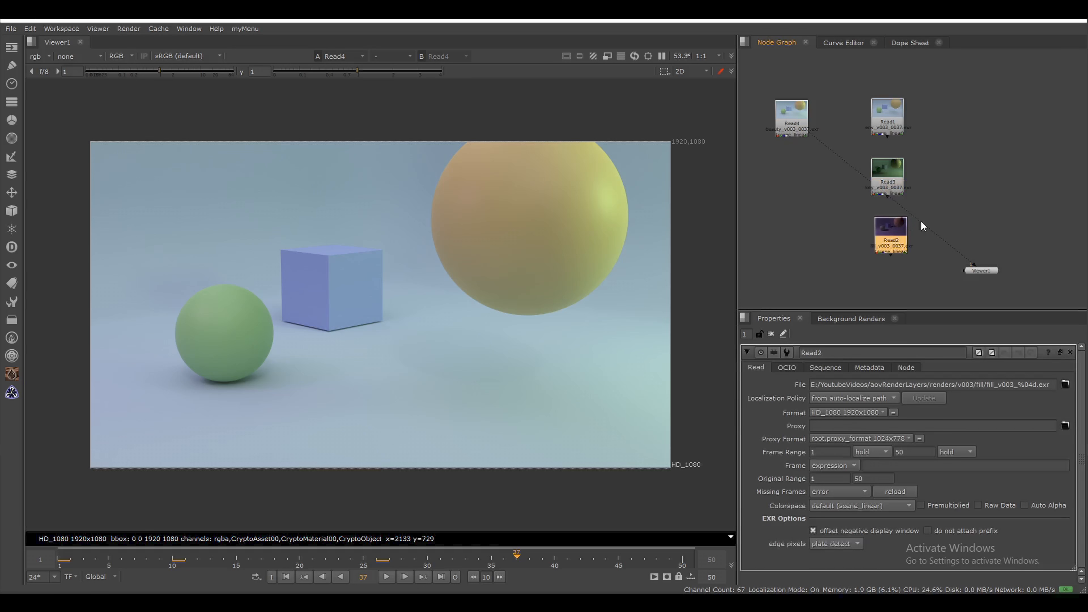
# Step: Add a Merge node to the env Read node with its operation set to plus and its bbox to union
pyautogui.moveTo(919, 149); pyautogui.dragTo(897, 147, button='middle')
pyautogui.click(866, 122)
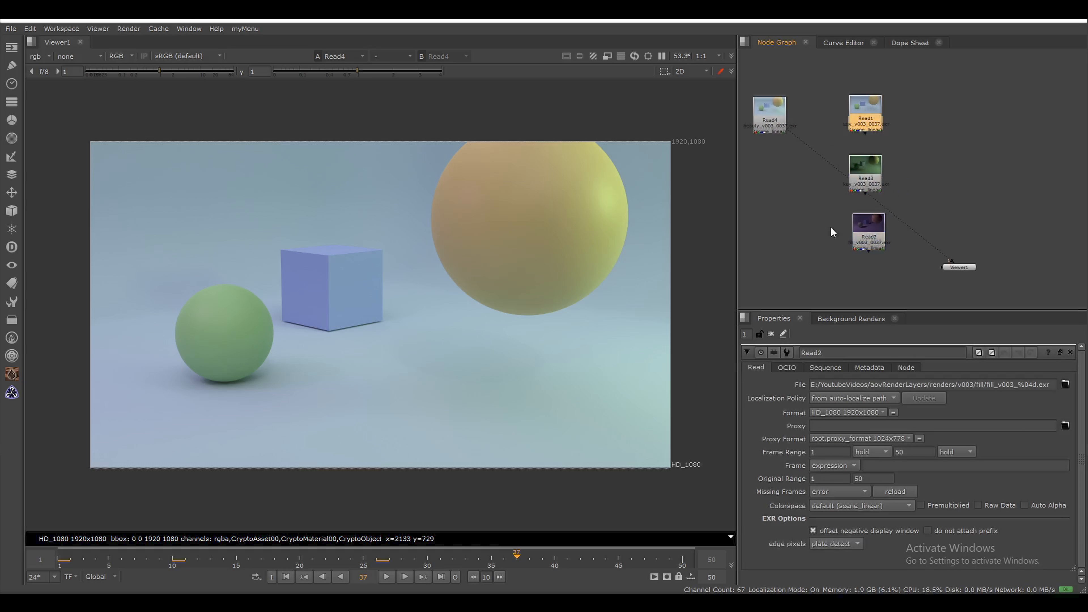
pyautogui.moveTo(831, 228); pyautogui.dragTo(936, 91)
pyautogui.moveTo(819, 138); pyautogui.dragTo(922, 92)
pyautogui.press('m')
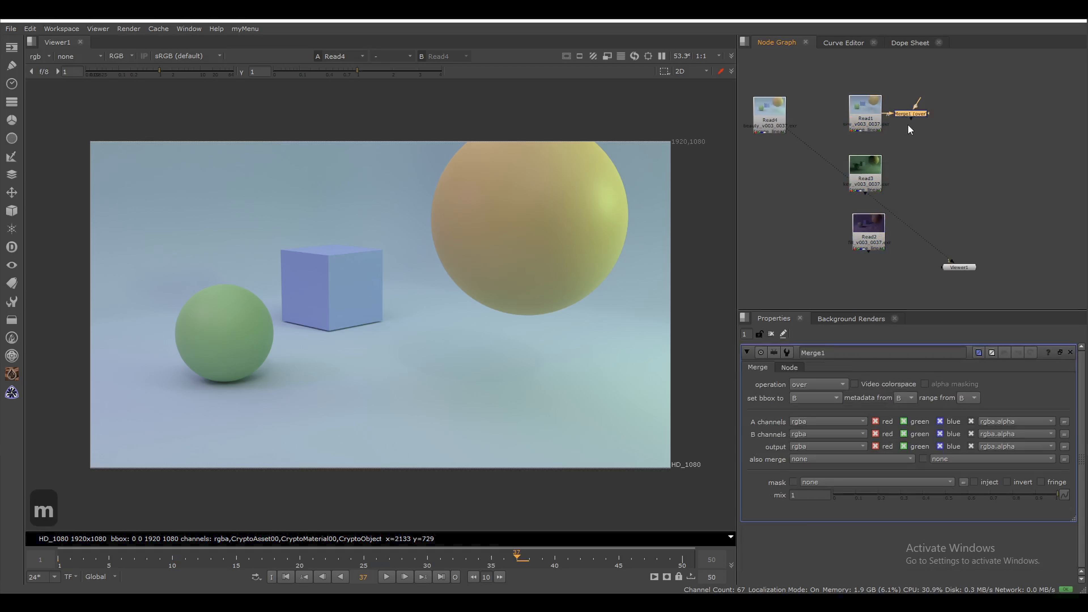
pyautogui.click(809, 399)
pyautogui.click(819, 363)
pyautogui.click(810, 386)
pyautogui.click(833, 418)
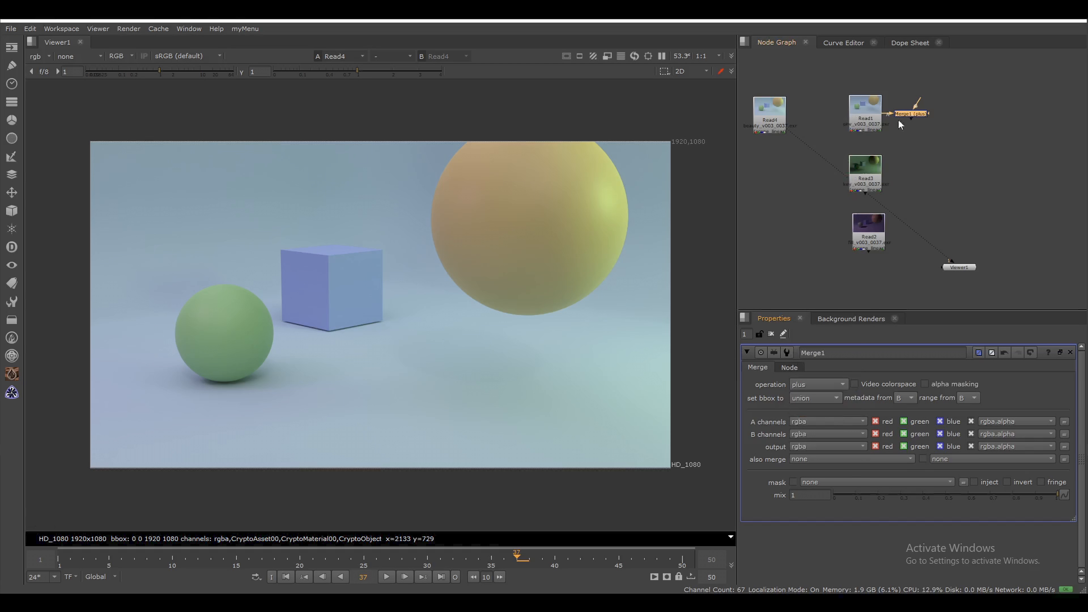
# Step: Copy the plus Merge node onto the key Read node and connect its B input to the env Merge node
pyautogui.moveTo(909, 113); pyautogui.dragTo(933, 113)
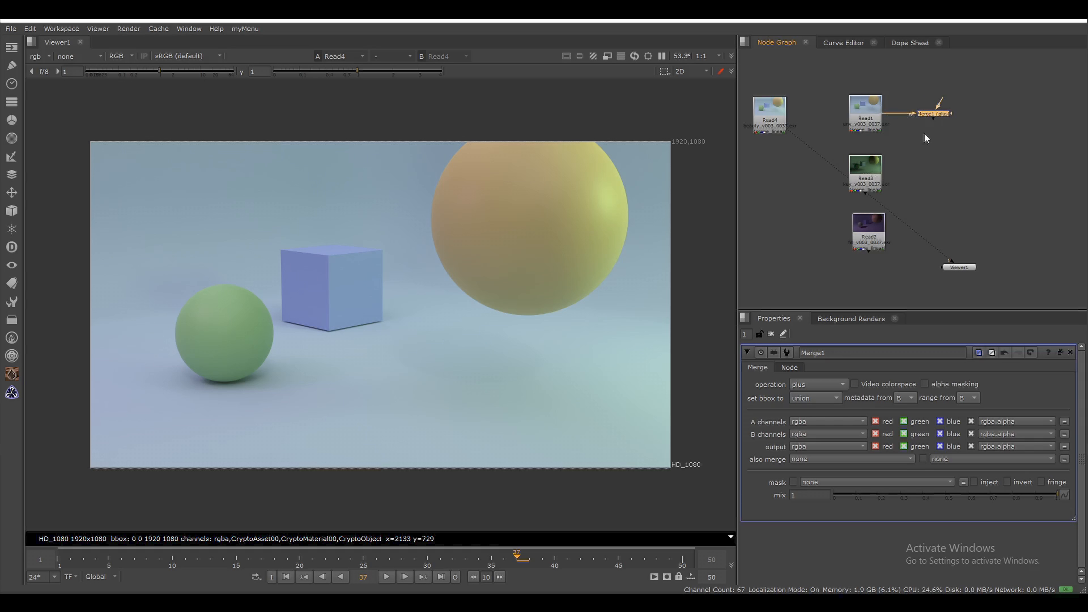
pyautogui.hotkey('ctrl', 'c')
pyautogui.click(875, 165)
pyautogui.hotkey('ctrl', 'v')
pyautogui.moveTo(922, 153); pyautogui.dragTo(935, 114)
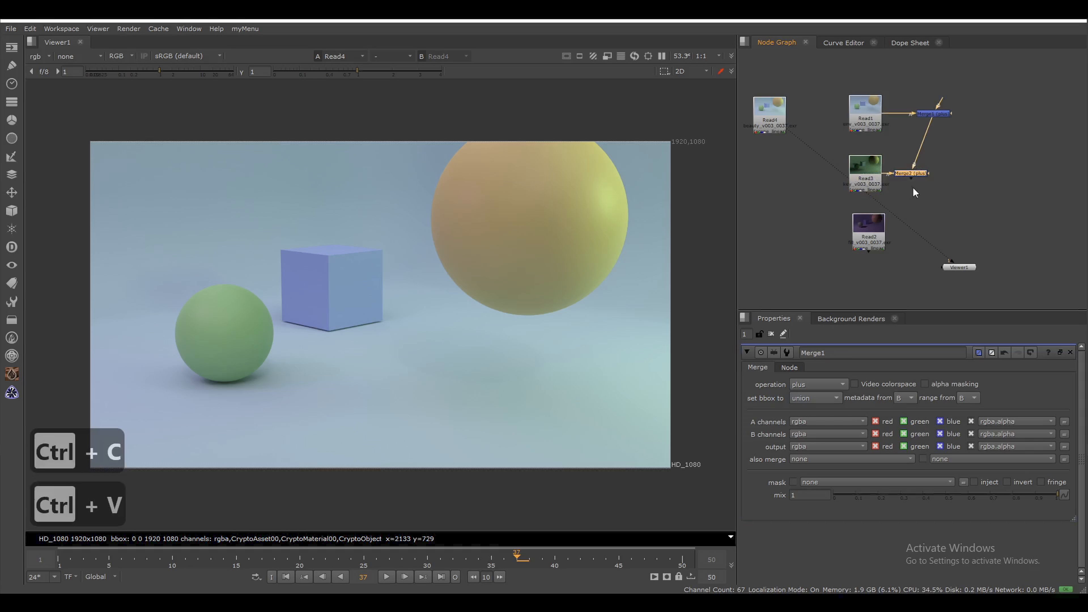
# Step: Copy the plus Merge node onto the fill Read node, connect its B input to the key Merge and align the Merge nodes vertically
pyautogui.moveTo(910, 174); pyautogui.dragTo(934, 173)
pyautogui.click(866, 232)
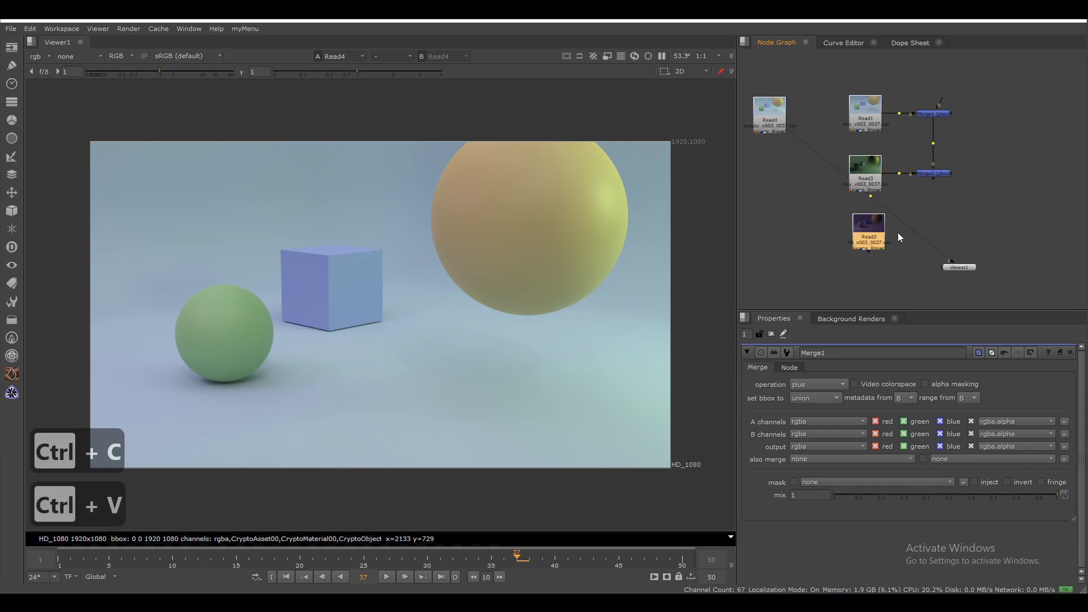
pyautogui.hotkey('ctrl', 'v')
pyautogui.moveTo(921, 218)
pyautogui.mouseDown()
pyautogui.moveTo(933, 174)
pyautogui.moveTo(936, 227)
pyautogui.moveTo(920, 230)
pyautogui.mouseUp()
pyautogui.moveTo(918, 230); pyautogui.dragTo(937, 227)
pyautogui.moveTo(899, 214); pyautogui.dragTo(903, 211, button='middle')
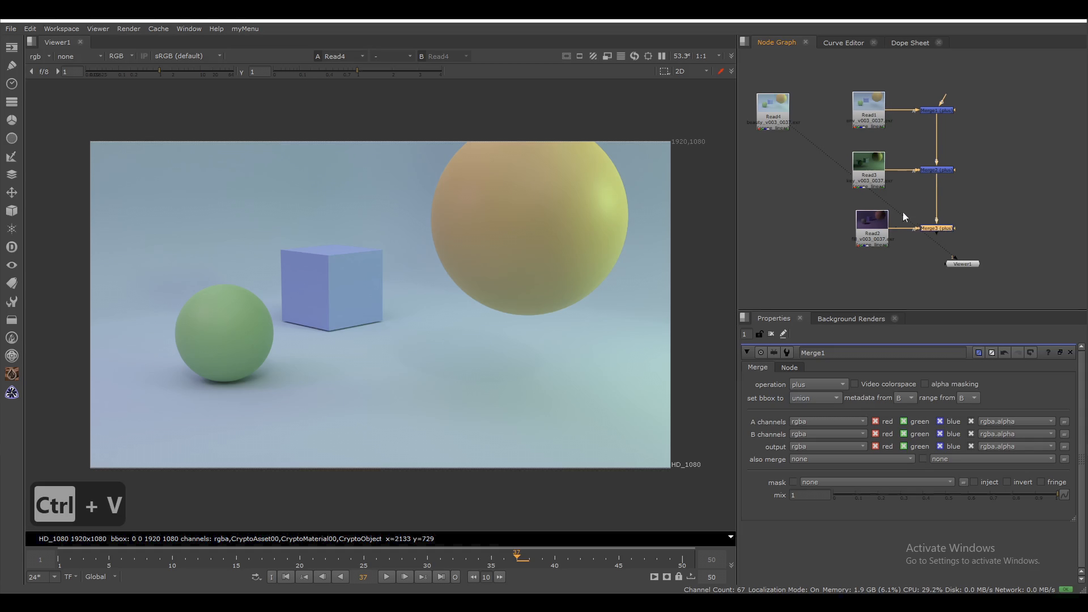
# Step: Assign the beauty Read node and the last plus Merge node to separate Viewer inputs and compare the two images
pyautogui.scroll(-2, 903, 211)
pyautogui.click(810, 130)
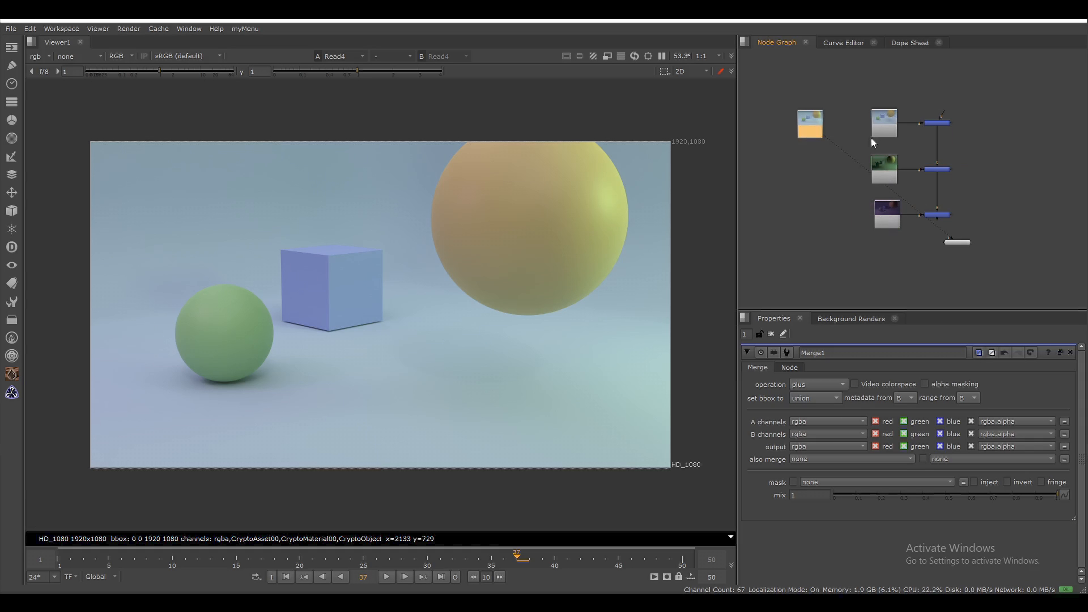
pyautogui.press('1')
pyautogui.press('1')
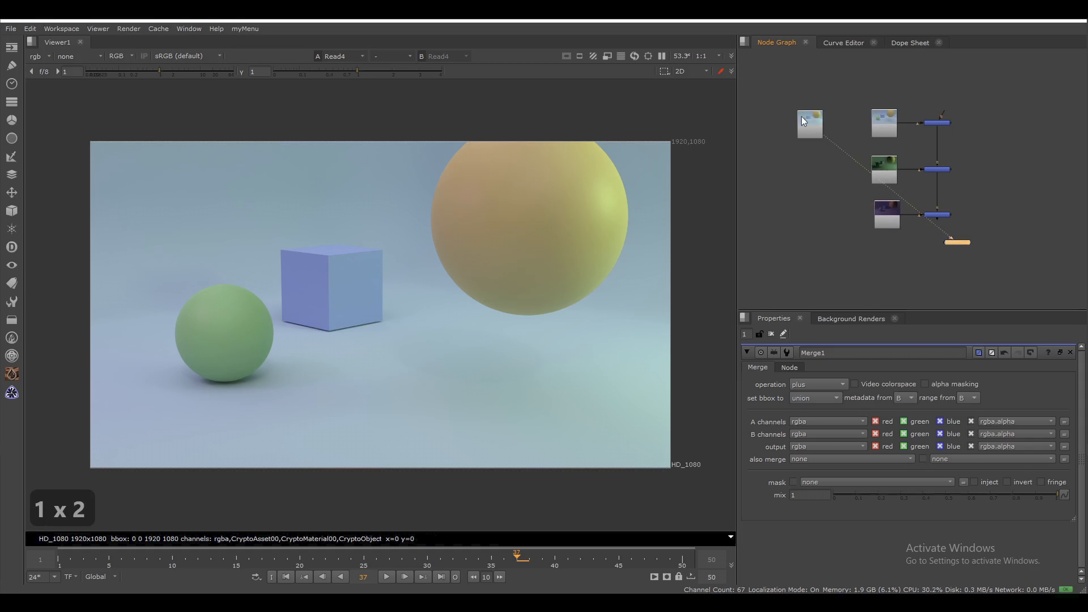
pyautogui.press('3')
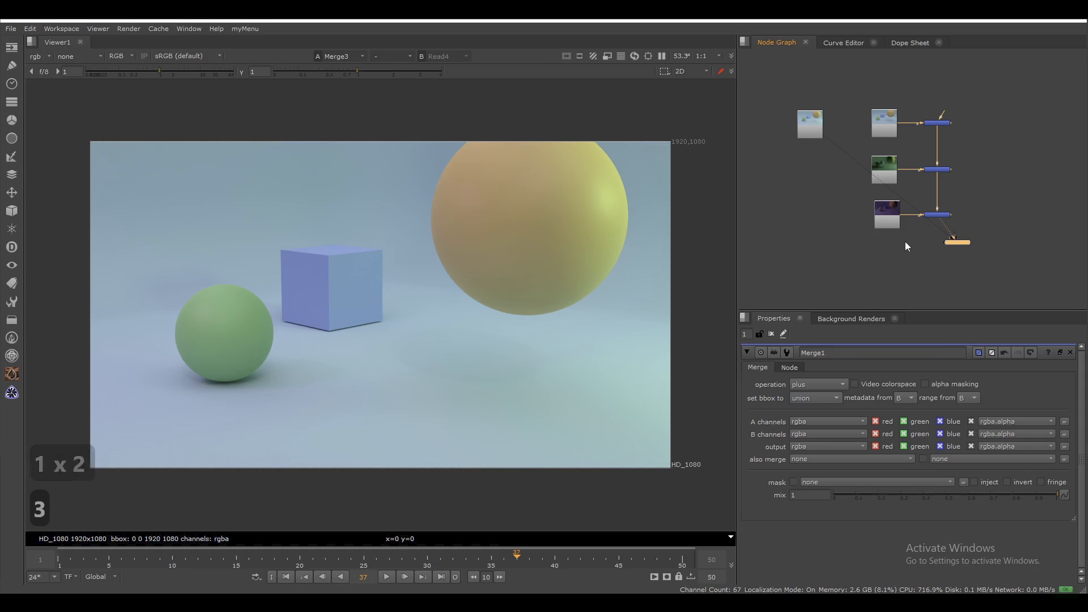
pyautogui.press('1')
pyautogui.press('3')
pyautogui.press('1')
pyautogui.press('3')
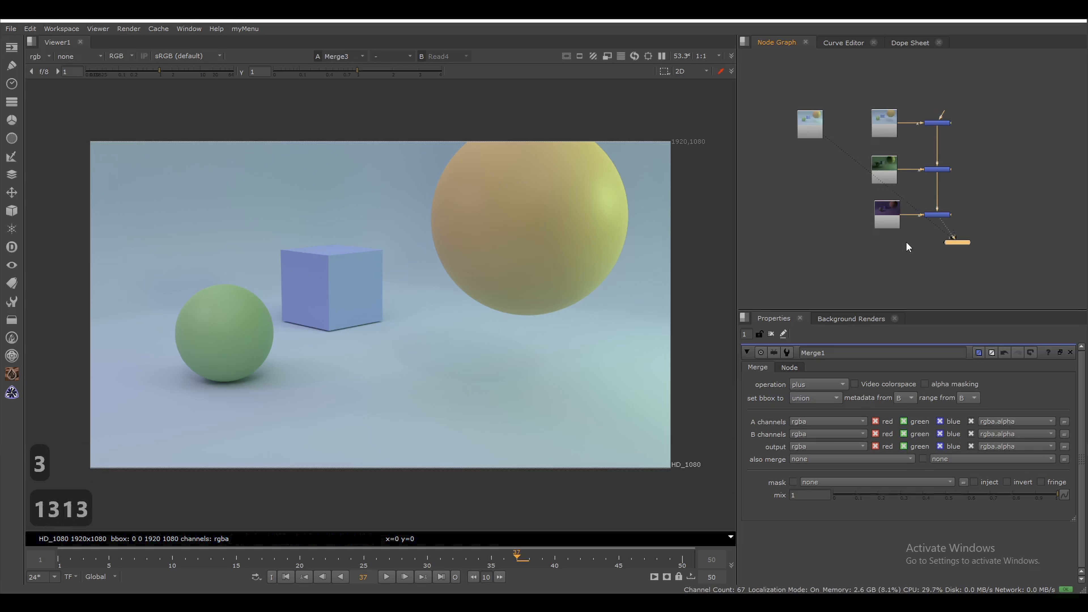
pyautogui.press('1')
pyautogui.press('3')
# Step: Move the Viewer node further down the graph and add a Switch node below the light-layer Merge nodes
pyautogui.moveTo(895, 222); pyautogui.dragTo(894, 144, button='middle')
pyautogui.moveTo(952, 165); pyautogui.dragTo(909, 275)
pyautogui.moveTo(899, 208); pyautogui.dragTo(911, 242, button='middle')
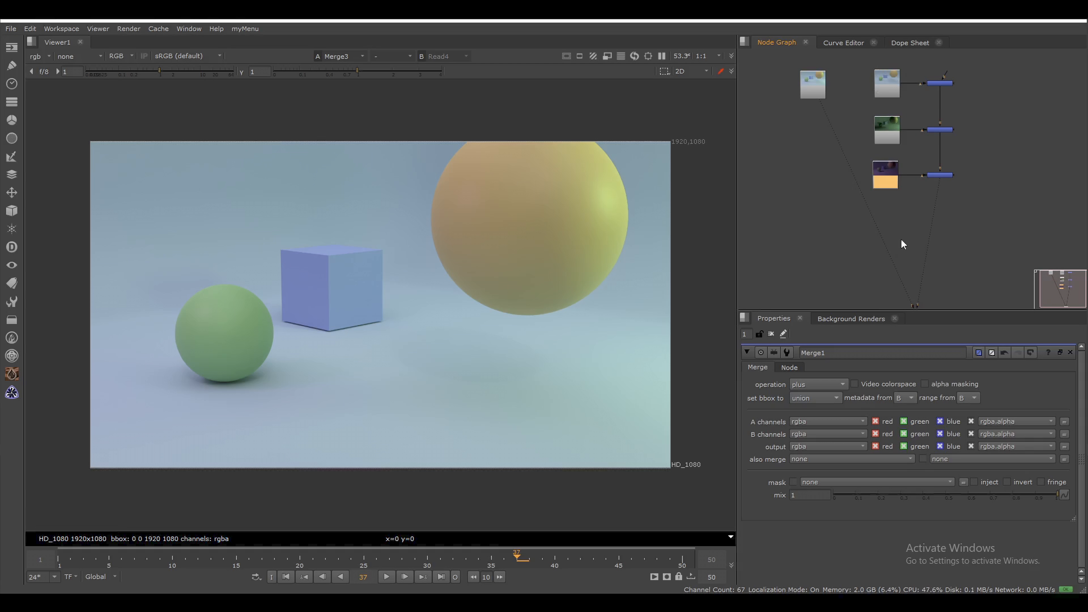
pyautogui.press('Tab')
pyautogui.write('switch')
pyautogui.press('Return')
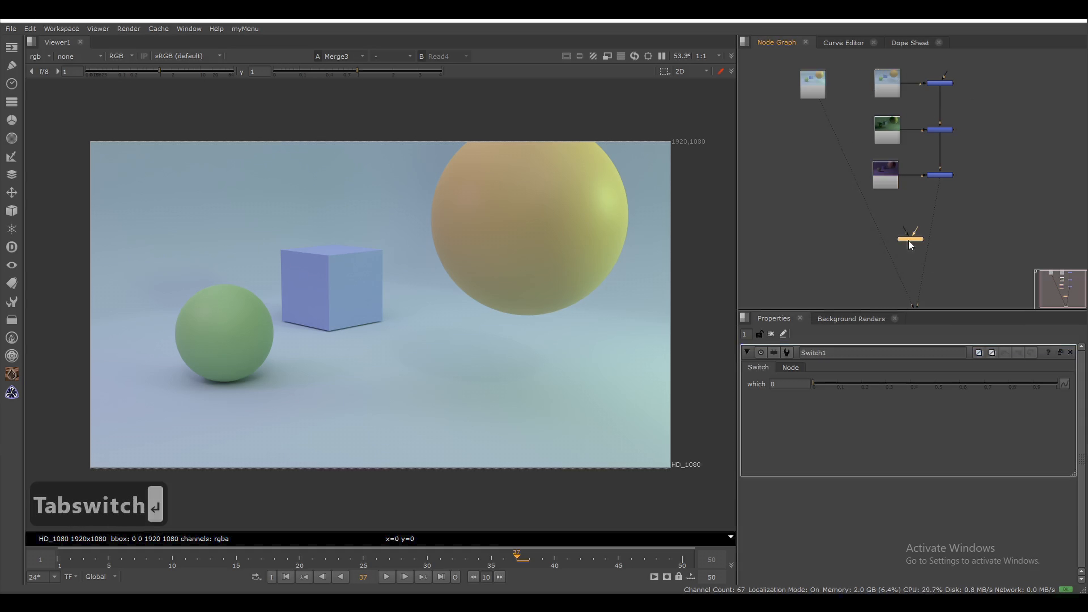
# Step: Connect the Switch to the beauty Read and the last Merge, align it under the Merge column and route the beauty link through a Dot
pyautogui.moveTo(917, 232); pyautogui.dragTo(813, 103)
pyautogui.moveTo(906, 239); pyautogui.dragTo(940, 177)
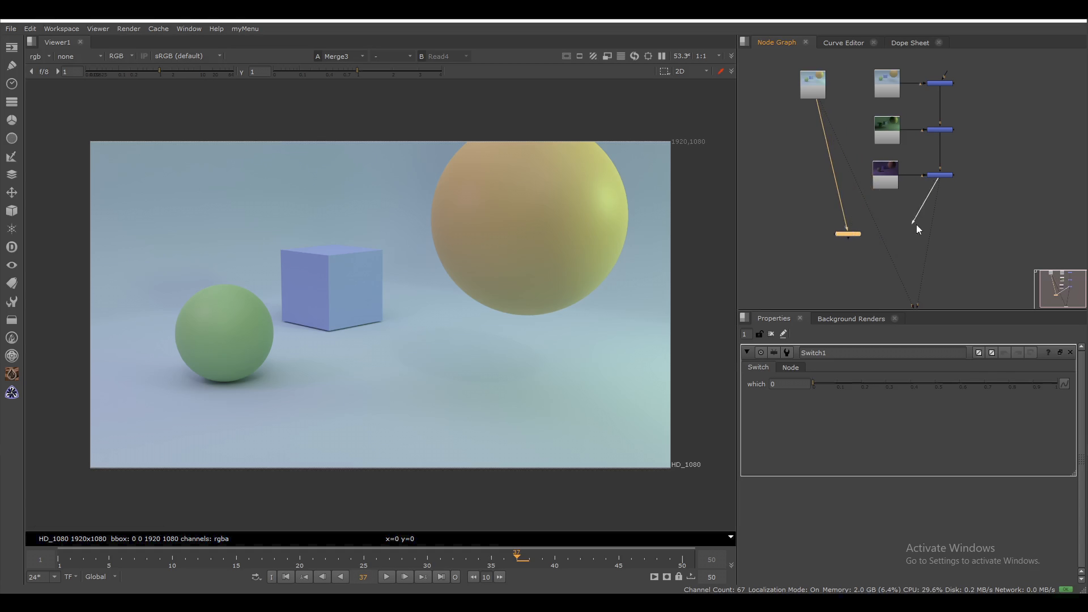
pyautogui.moveTo(851, 232); pyautogui.dragTo(941, 235)
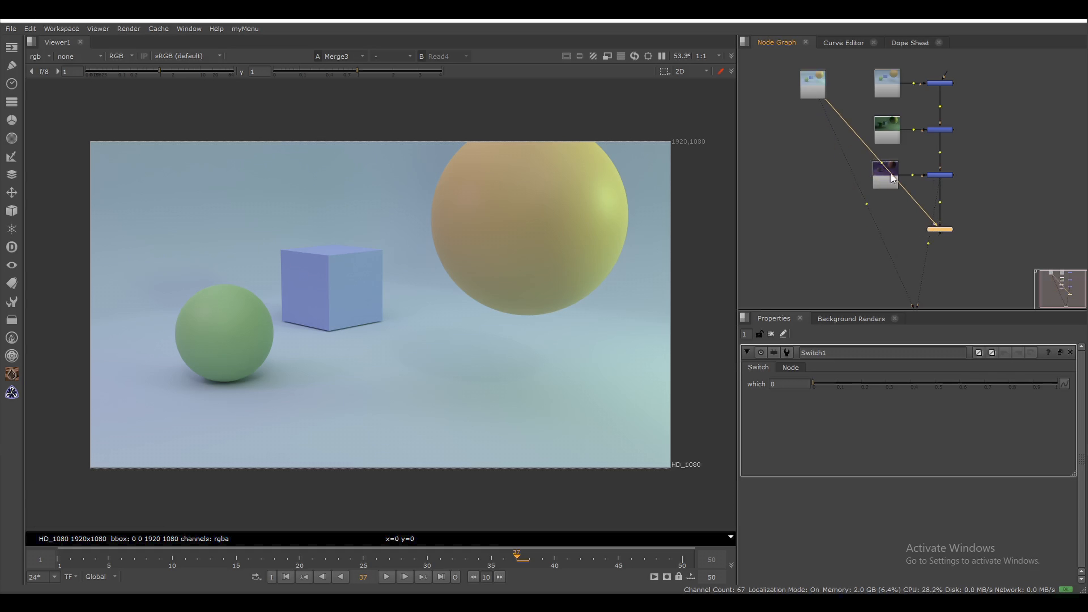
pyautogui.keyDown('ctrl'); pyautogui.moveTo(879, 165); pyautogui.dragTo(814, 229); pyautogui.keyUp('ctrl')
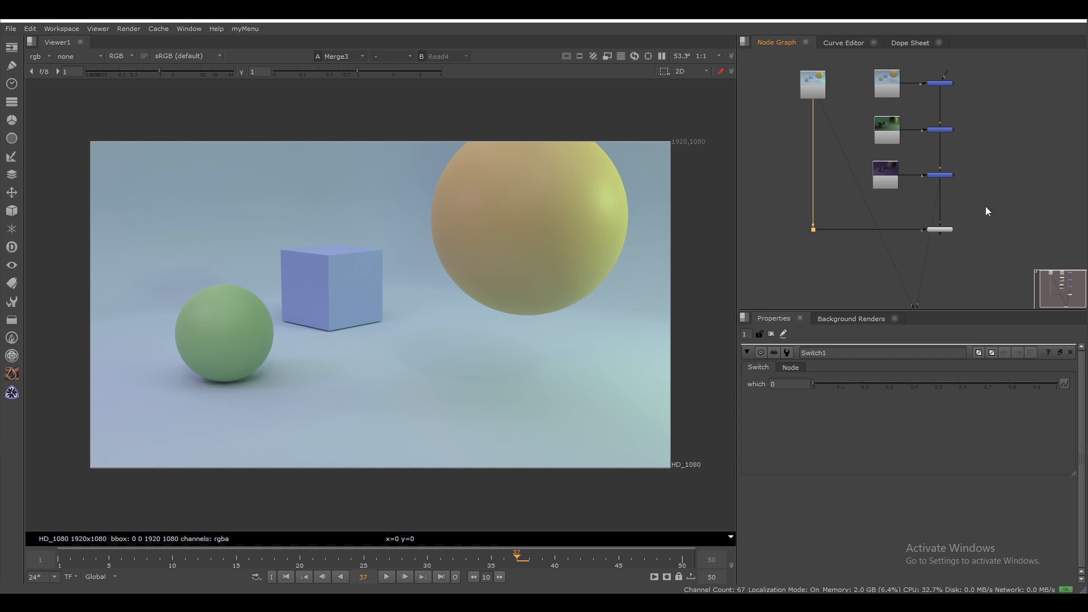
# Step: Connect the Viewer to the beauty Read node and swap the Switch node's two inputs
pyautogui.click(939, 230)
pyautogui.moveTo(770, 140); pyautogui.dragTo(822, 96)
pyautogui.press('1')
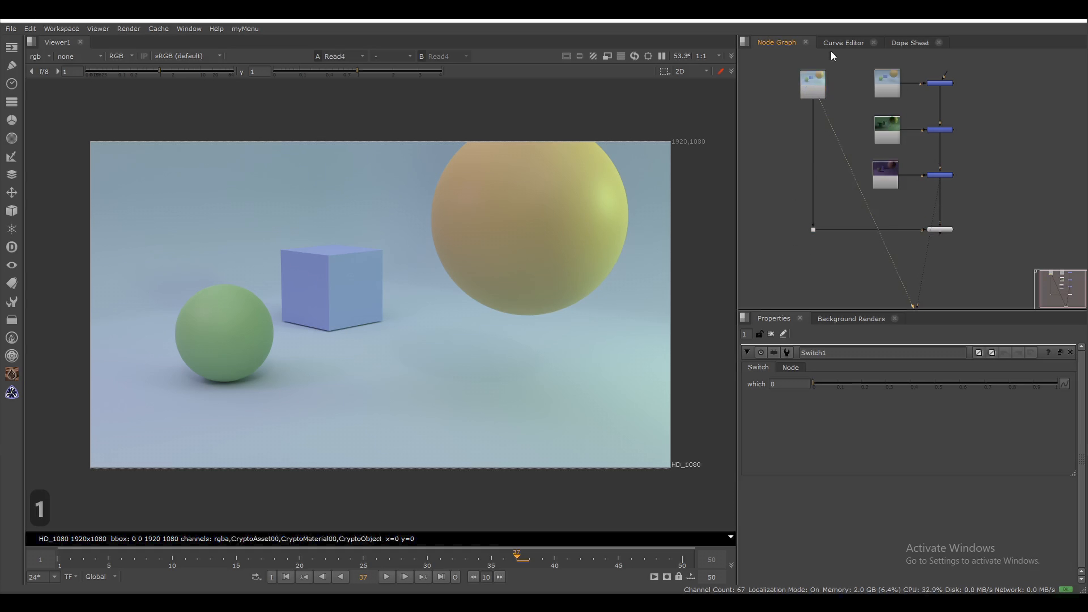
pyautogui.moveTo(858, 181); pyautogui.dragTo(843, 191, button='middle')
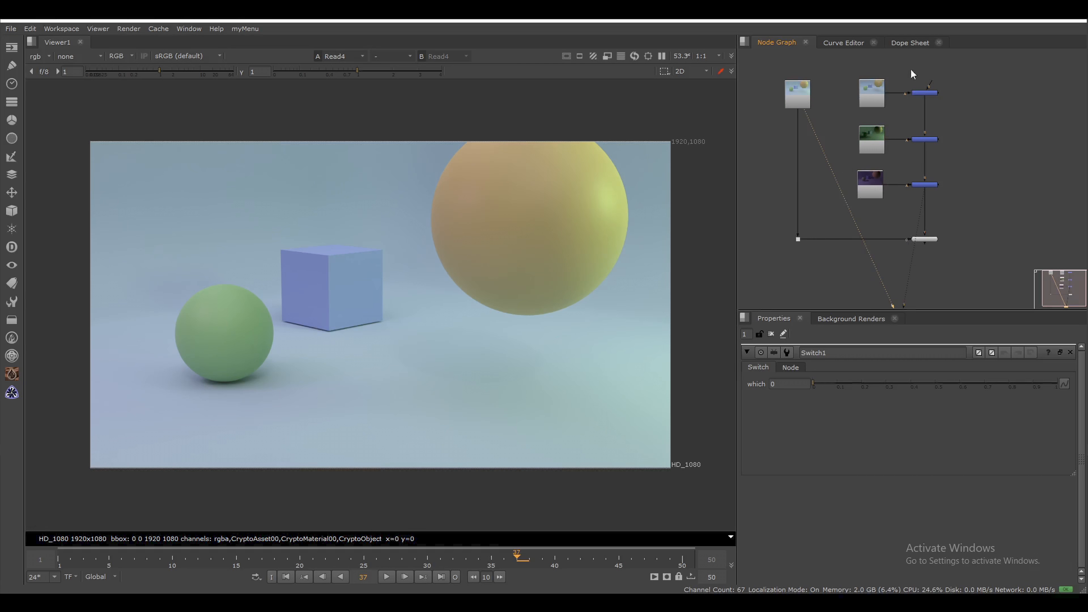
pyautogui.click(925, 238)
pyautogui.press('x')
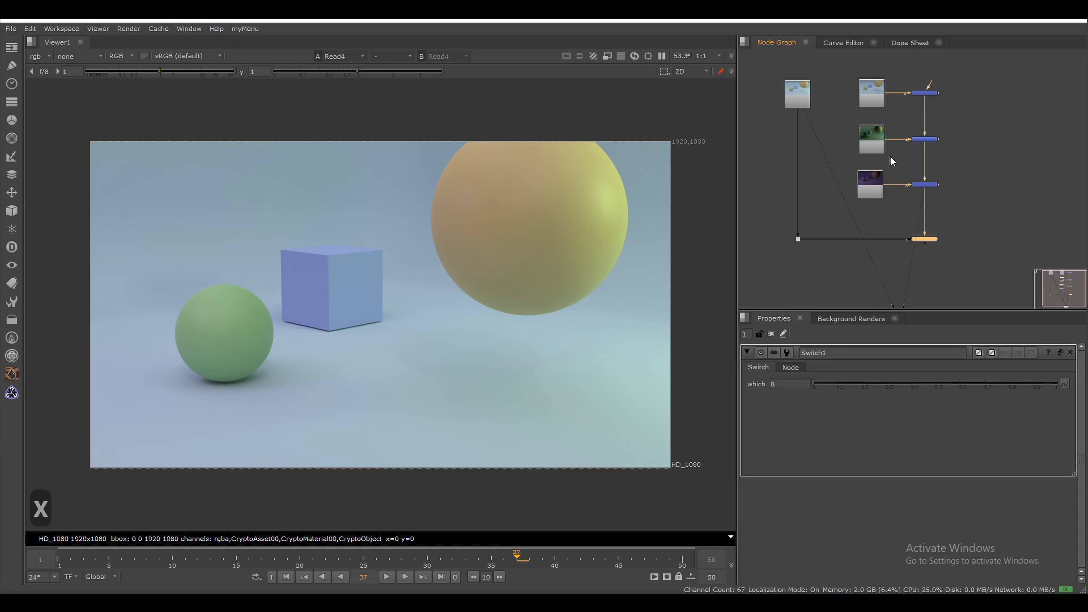
# Step: View the env, key and fill Read nodes one after another in the Viewer
pyautogui.click(876, 94)
pyautogui.press('1')
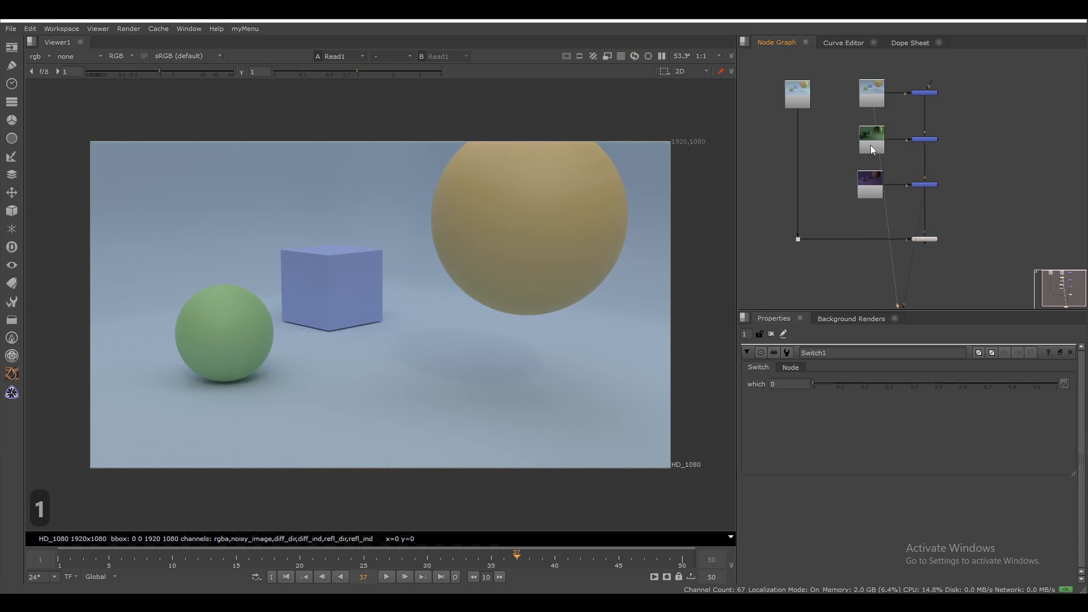
pyautogui.moveTo(836, 163); pyautogui.dragTo(896, 123)
pyautogui.press('1')
pyautogui.moveTo(836, 223); pyautogui.dragTo(897, 168)
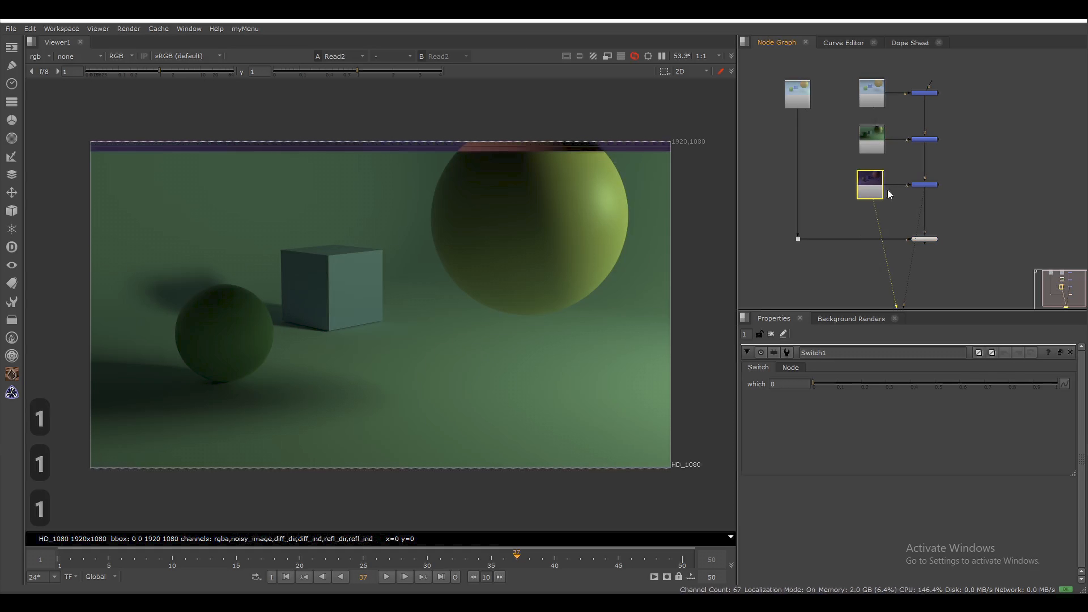
pyautogui.press('1')
pyautogui.press('f')
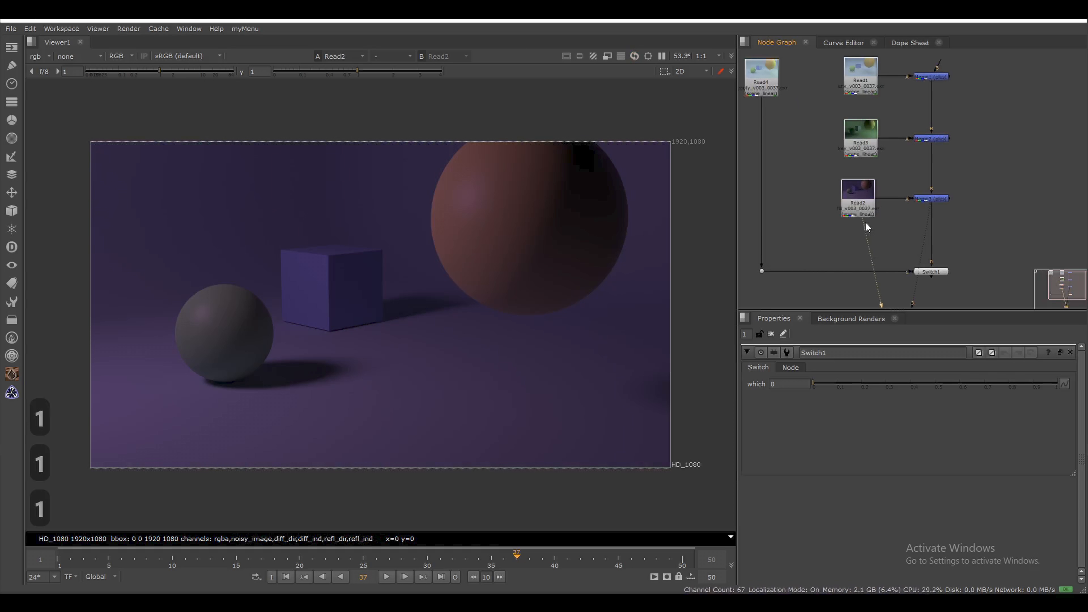
# Step: Move the fill Read node and its Merge lower in the graph and connect the Viewer to that Merge
pyautogui.scroll(-3, 866, 221)
pyautogui.moveTo(814, 205); pyautogui.dragTo(938, 165)
pyautogui.moveTo(831, 189); pyautogui.dragTo(848, 140)
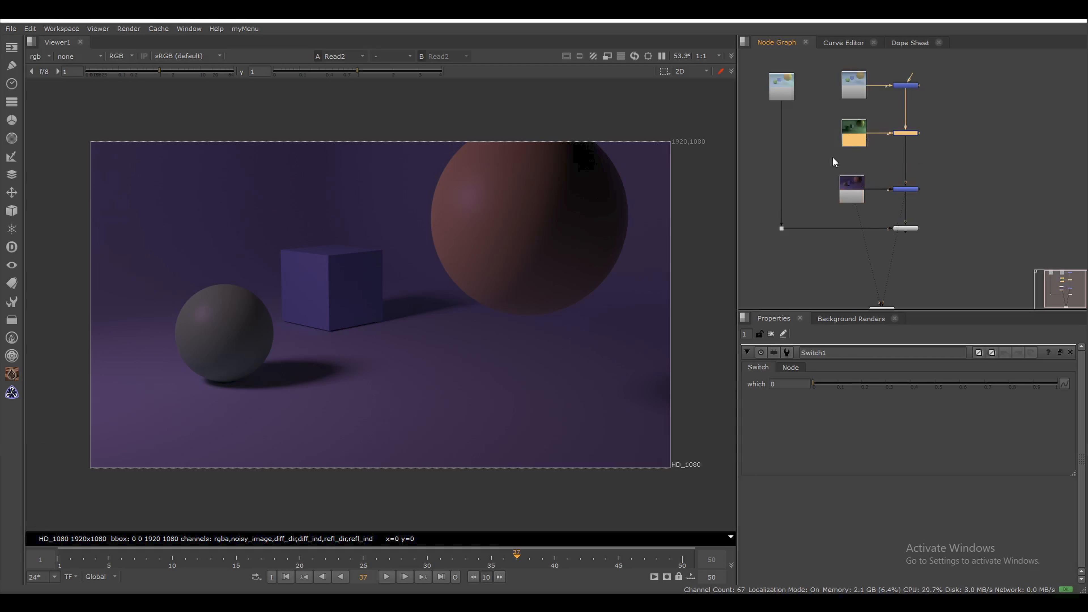
pyautogui.click(819, 145)
pyautogui.moveTo(873, 124); pyautogui.dragTo(874, 127)
pyautogui.moveTo(937, 178); pyautogui.dragTo(868, 222)
pyautogui.press('1')
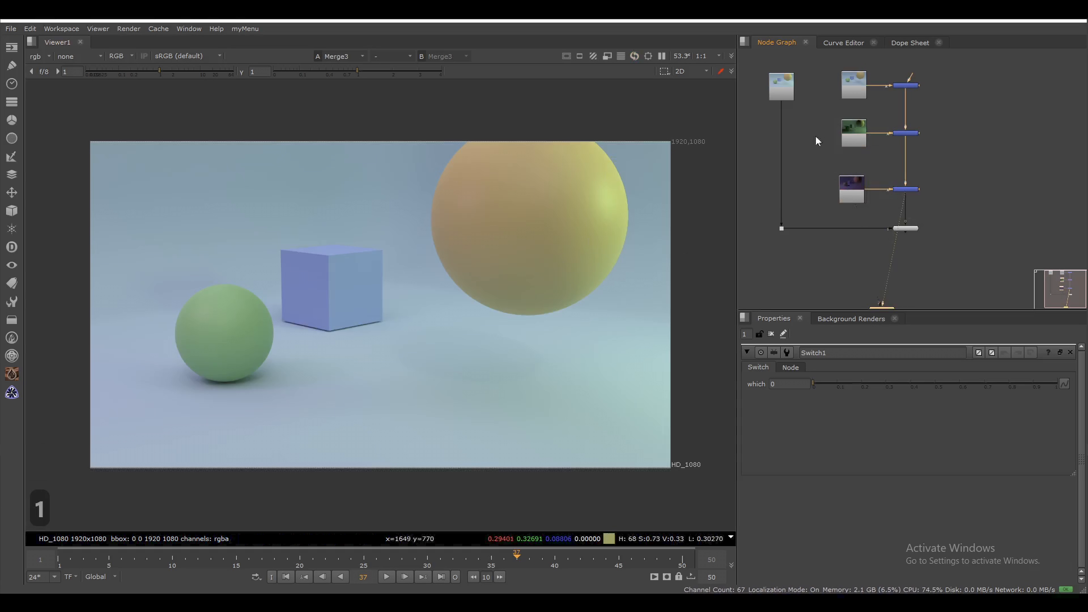
# Step: Add an Exposure node between the key Read node and its Merge node
pyautogui.click(829, 157)
pyautogui.press('Tab')
pyautogui.write('expos')
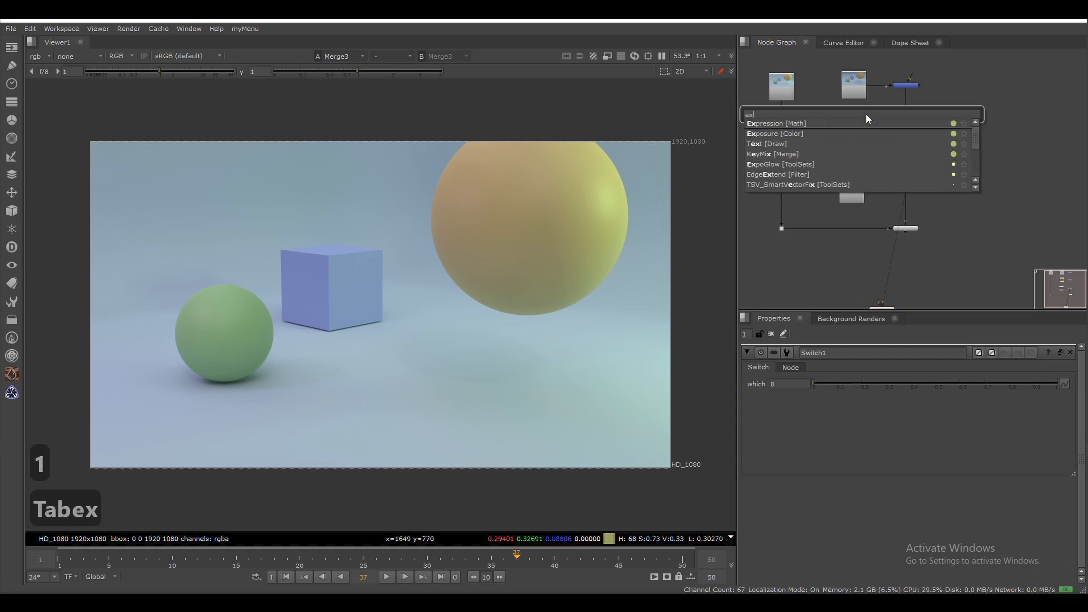
pyautogui.press('Return')
pyautogui.press('Return')
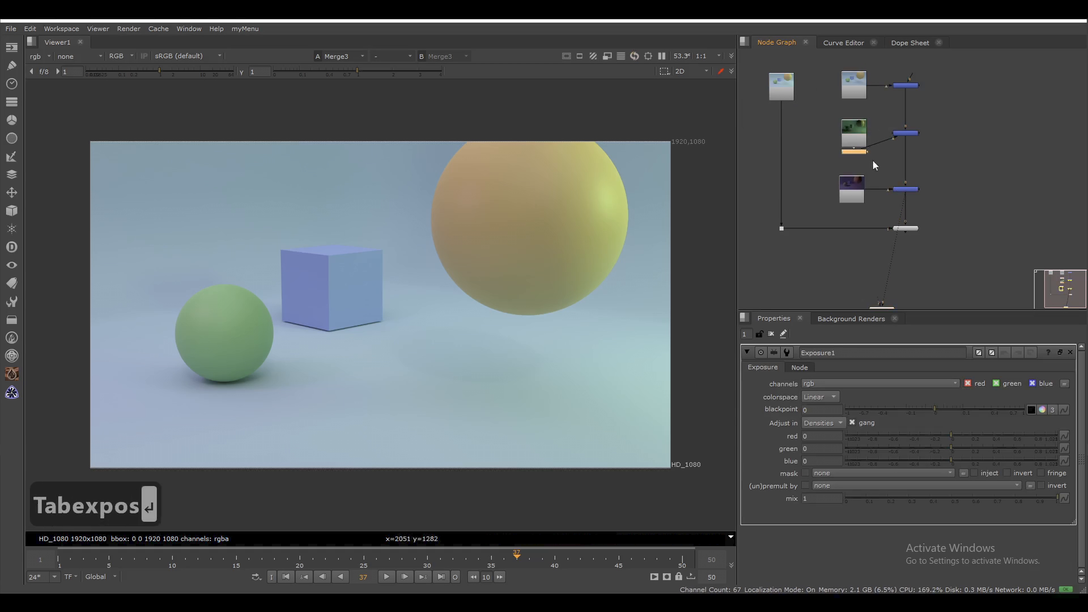
# Step: Lower the Exposure node's ganged red, green and blue values to -0.3
pyautogui.click(824, 435)
pyautogui.press('Down')
pyautogui.press('Down')
pyautogui.press('Down')
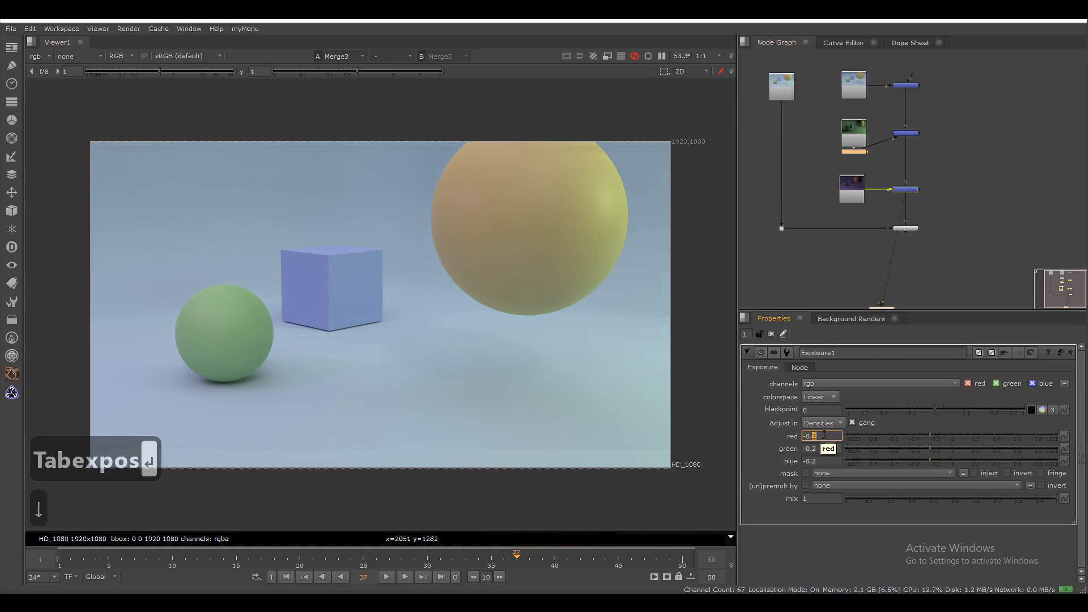
pyautogui.press('Down')
pyautogui.press('Up')
pyautogui.press('Down')
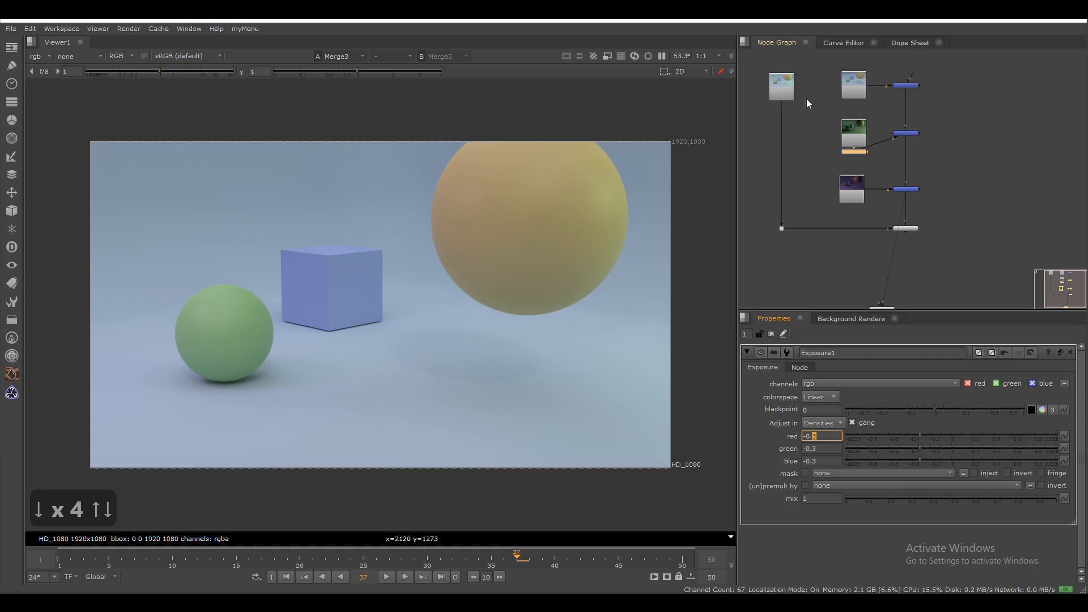
pyautogui.press('Up')
pyautogui.press('1')
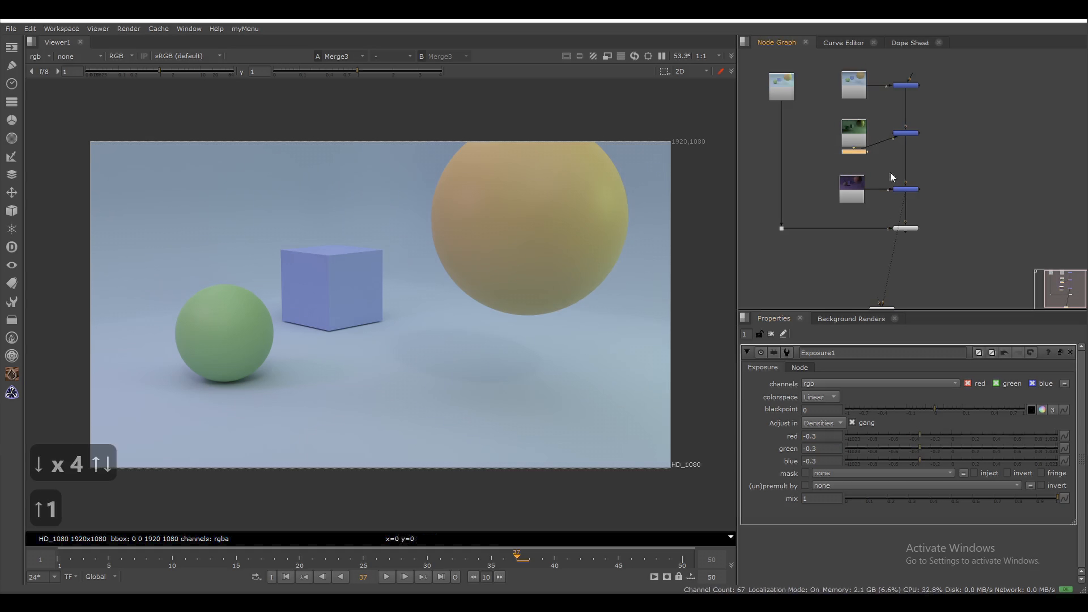
# Step: Disable and re-enable the Exposure node repeatedly to compare the merged image with and without the key light adjustment
pyautogui.press('d')
pyautogui.press('d')
pyautogui.press('d')
pyautogui.press('d')
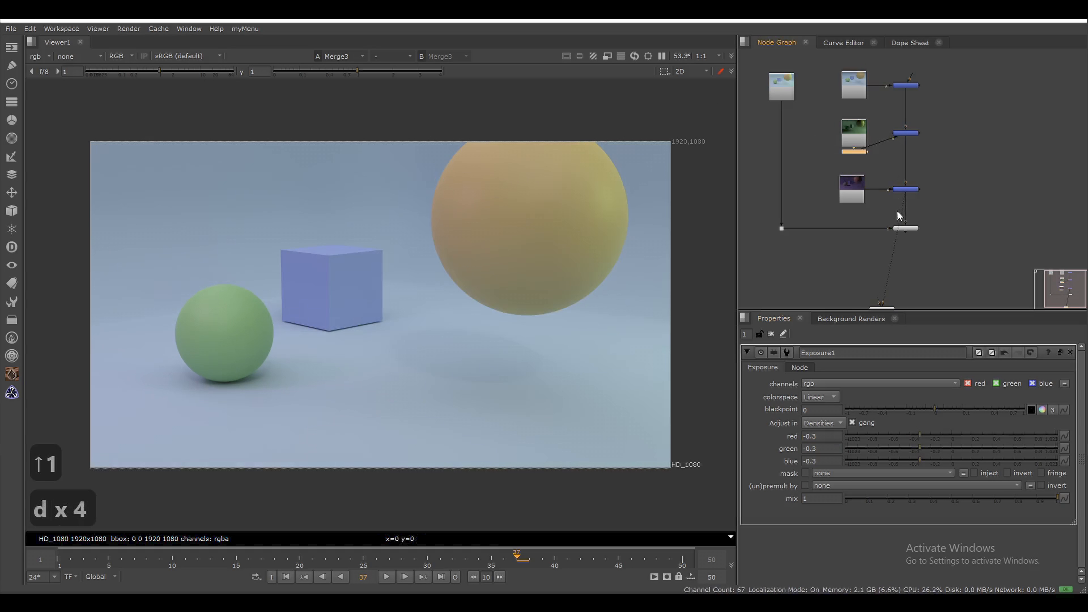
pyautogui.press('d')
pyautogui.press('d')
pyautogui.press('d')
pyautogui.press('d')
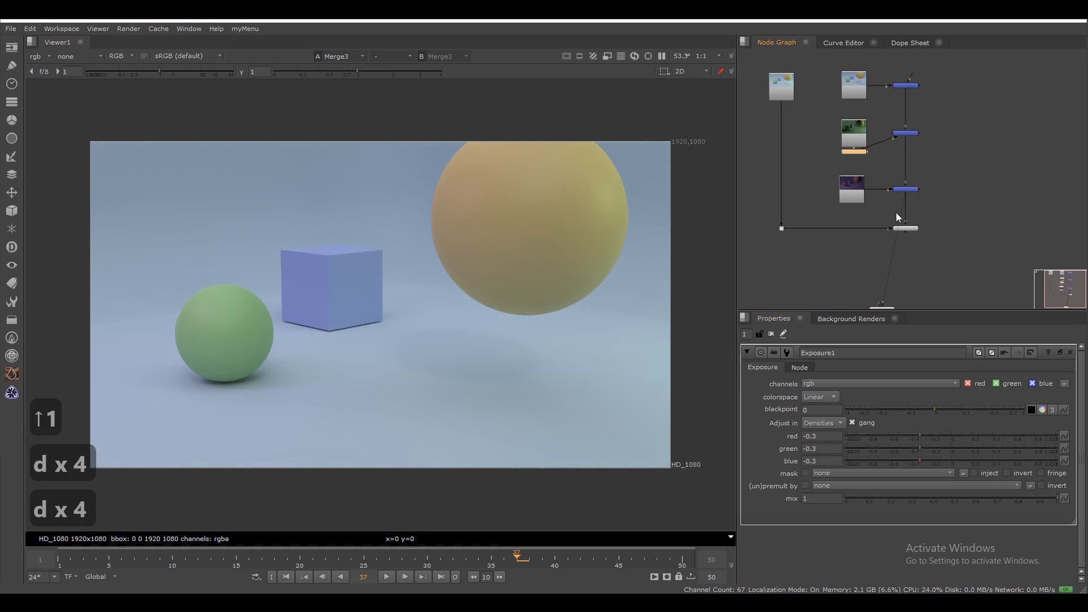
# Step: Align the key Merge node with the Exposure node and compare the beauty Read with the Switch output in the Viewer
pyautogui.moveTo(907, 133); pyautogui.dragTo(912, 152)
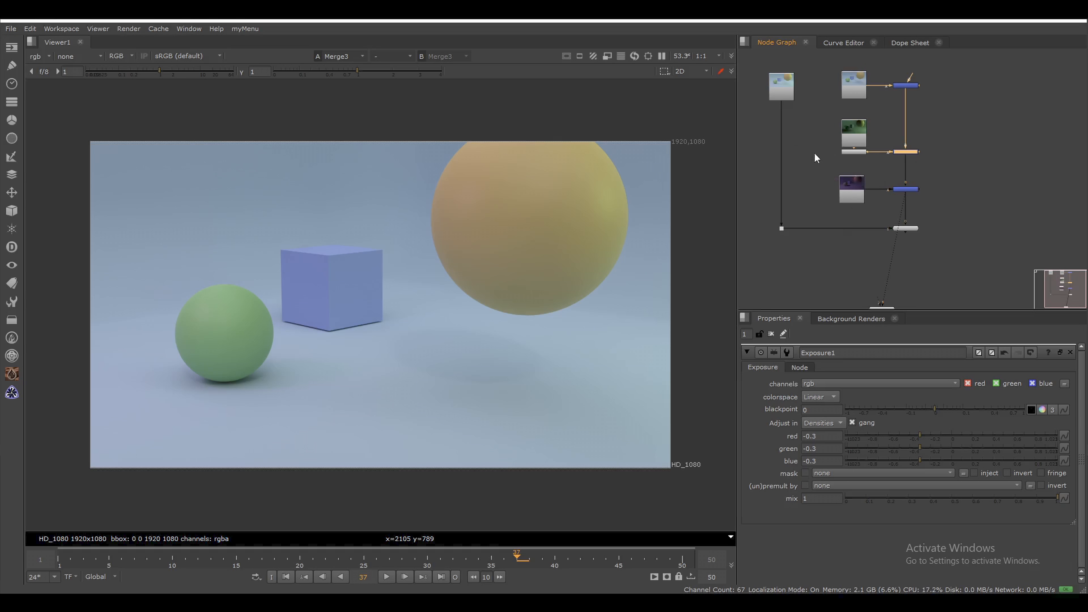
pyautogui.scroll(-1, 808, 129)
pyautogui.click(788, 86)
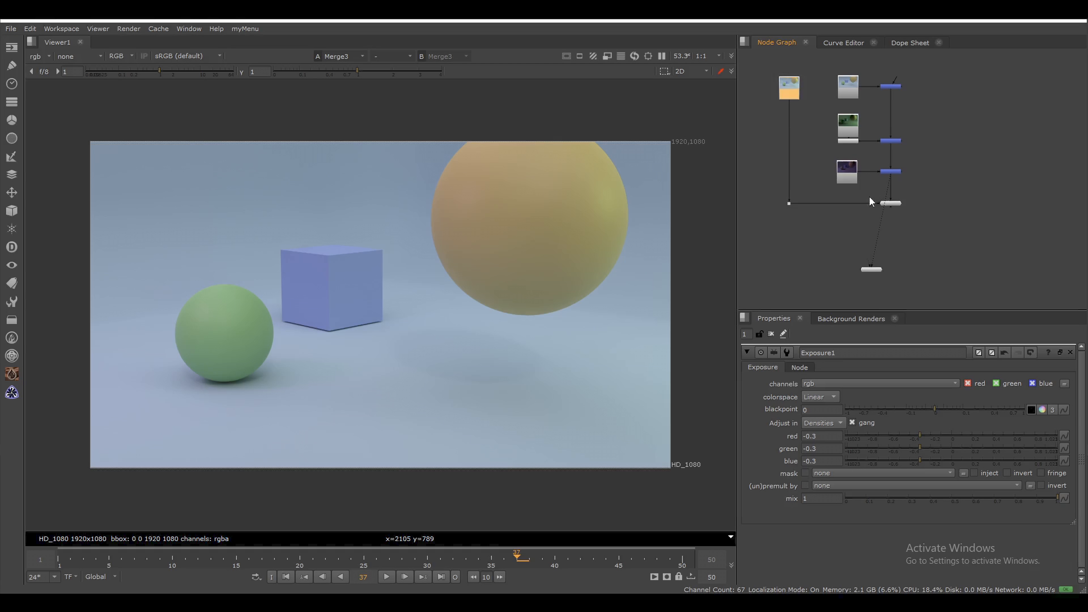
pyautogui.press('1')
pyautogui.click(888, 202)
pyautogui.press('3')
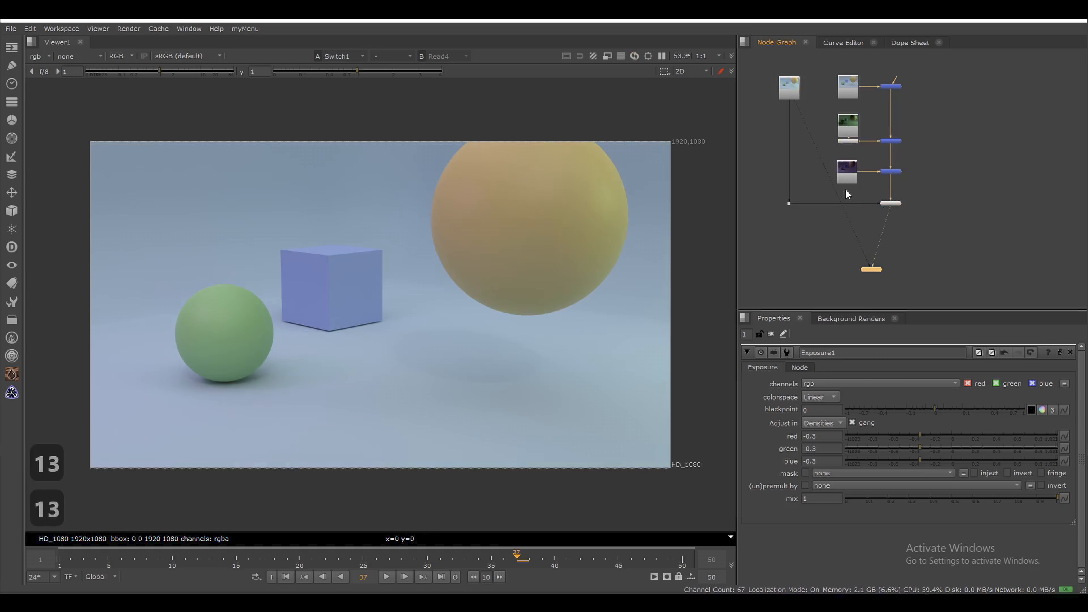
# Step: View the Exposure node's output on the key pass and toggle the node off and on to compare the brightness
pyautogui.scroll(3, 857, 156)
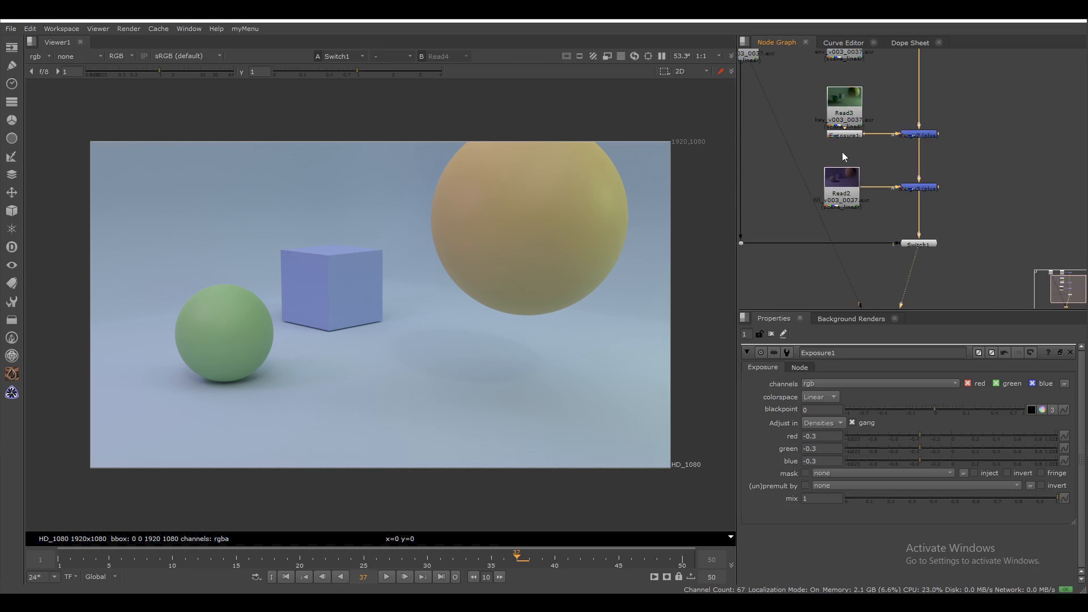
pyautogui.click(849, 135)
pyautogui.press('1')
pyautogui.click(851, 136)
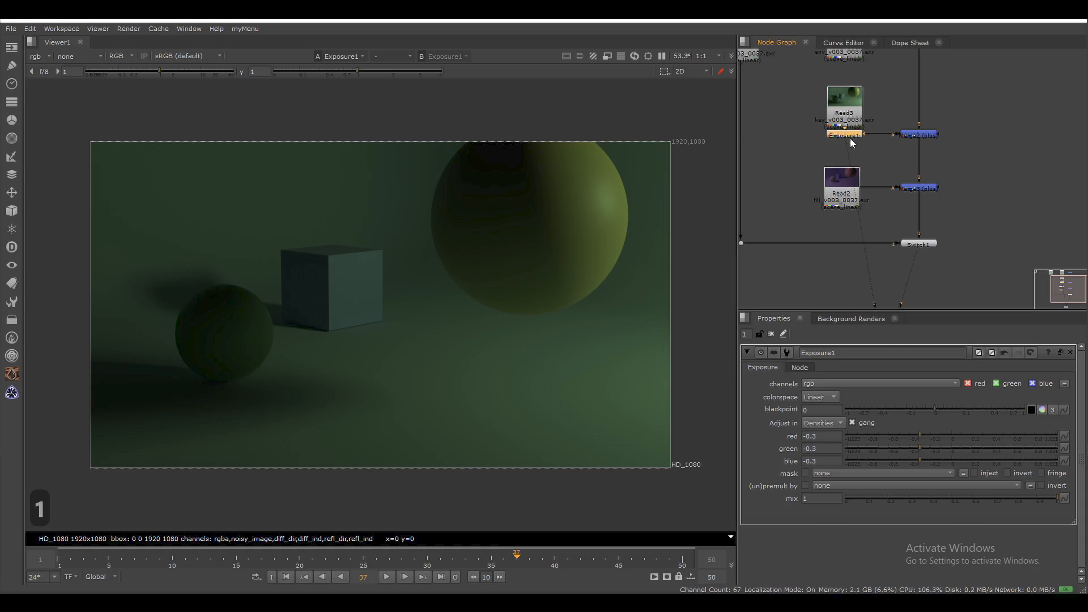
pyautogui.press('d')
pyautogui.press('d')
pyautogui.press('d')
pyautogui.press('d')
pyautogui.press('d')
pyautogui.press('d')
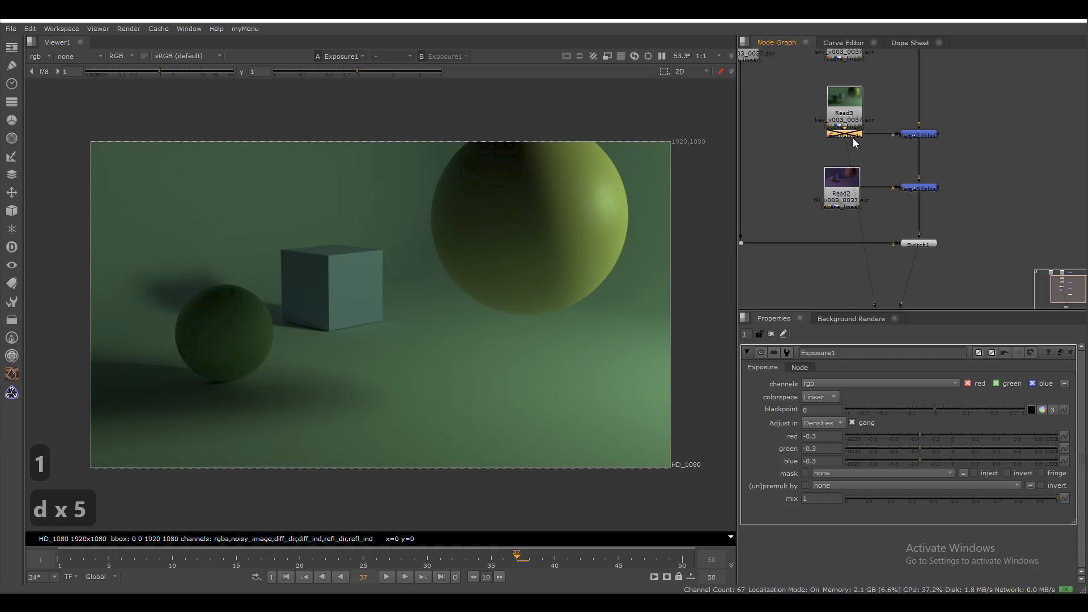
# Step: Delete the Exposure node and realign the key Merge node with the key Read node
pyautogui.press('Delete')
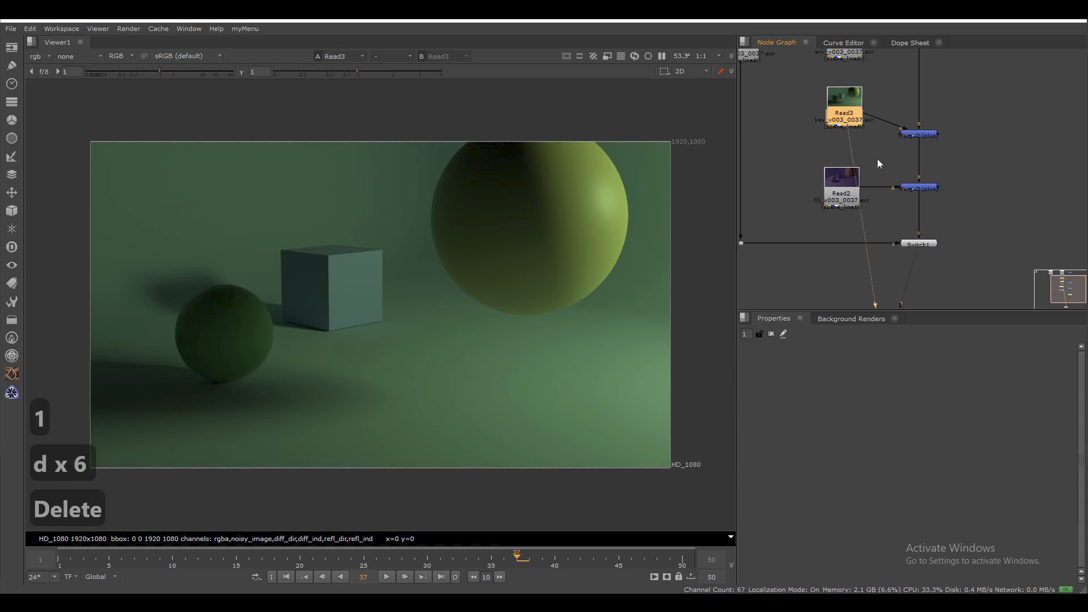
pyautogui.moveTo(915, 136)
pyautogui.mouseDown()
pyautogui.moveTo(918, 112)
pyautogui.moveTo(905, 119)
pyautogui.mouseUp()
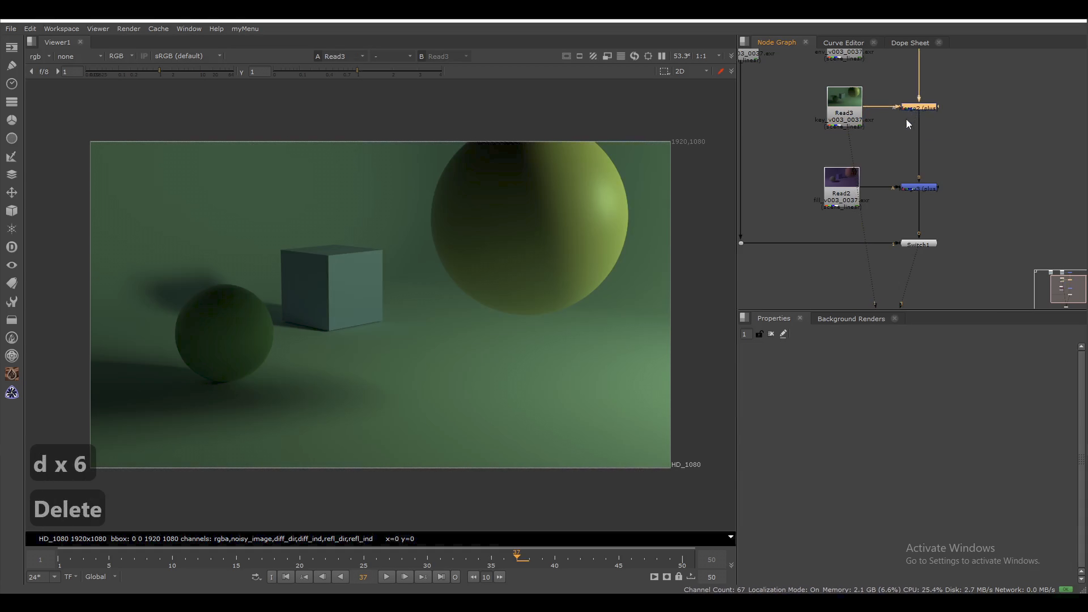
# Step: Move the fill Read, its Merge, the Switch and the connected Dot down to make room below the key Read node
pyautogui.scroll(-4, 913, 110)
pyautogui.moveTo(815, 187); pyautogui.dragTo(944, 139)
pyautogui.moveTo(793, 215); pyautogui.dragTo(955, 132)
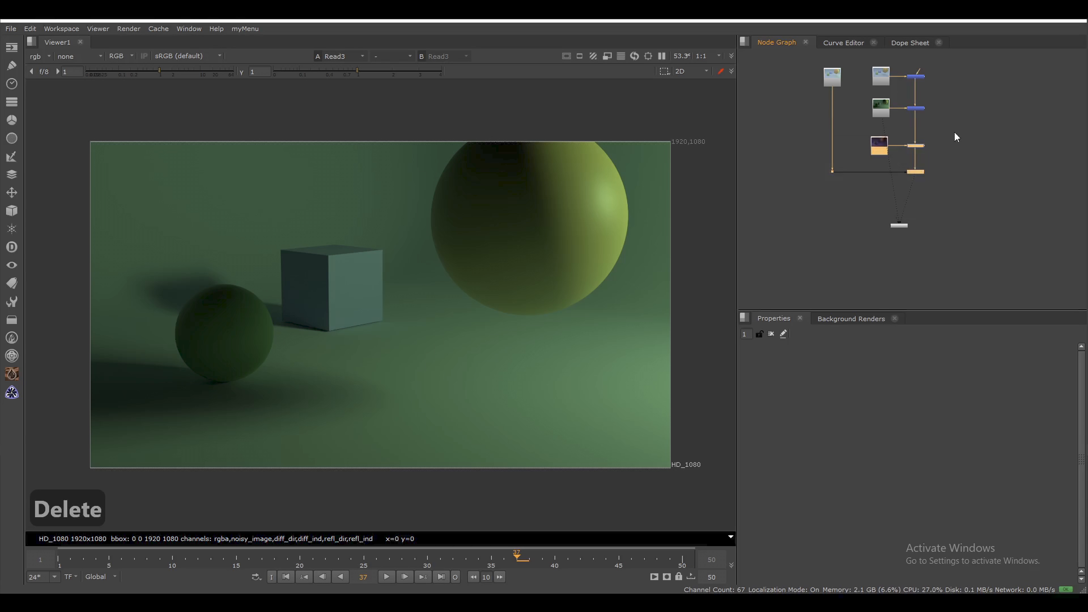
pyautogui.moveTo(876, 149); pyautogui.dragTo(879, 195)
pyautogui.scroll(3, 913, 104)
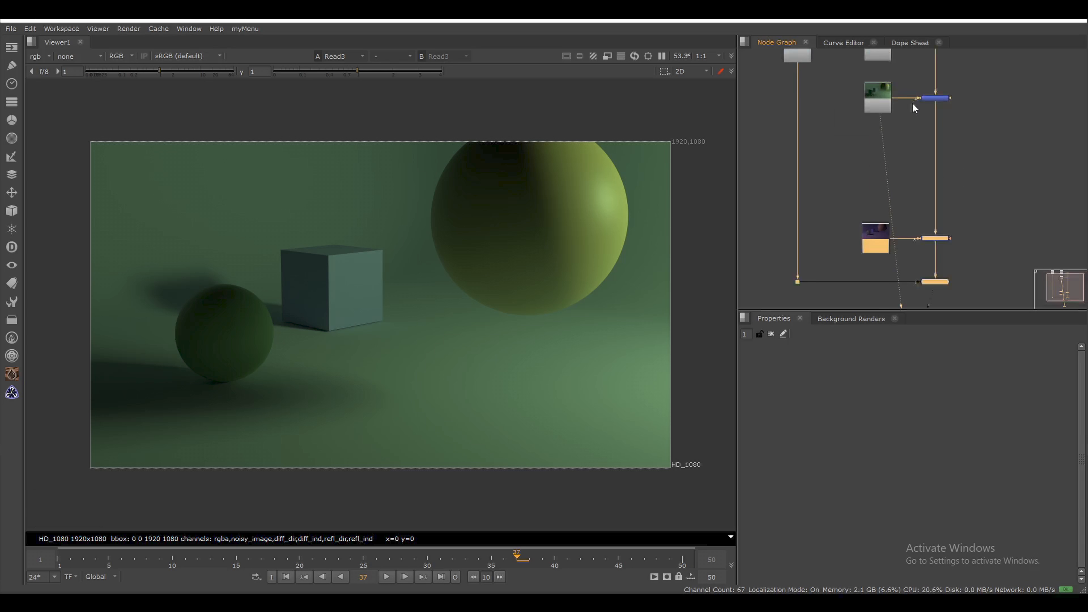
# Step: Add a Shuffle node below the key Read, connect its input to that Read and show it in the Viewer
pyautogui.scroll(2, 900, 122)
pyautogui.click(878, 162)
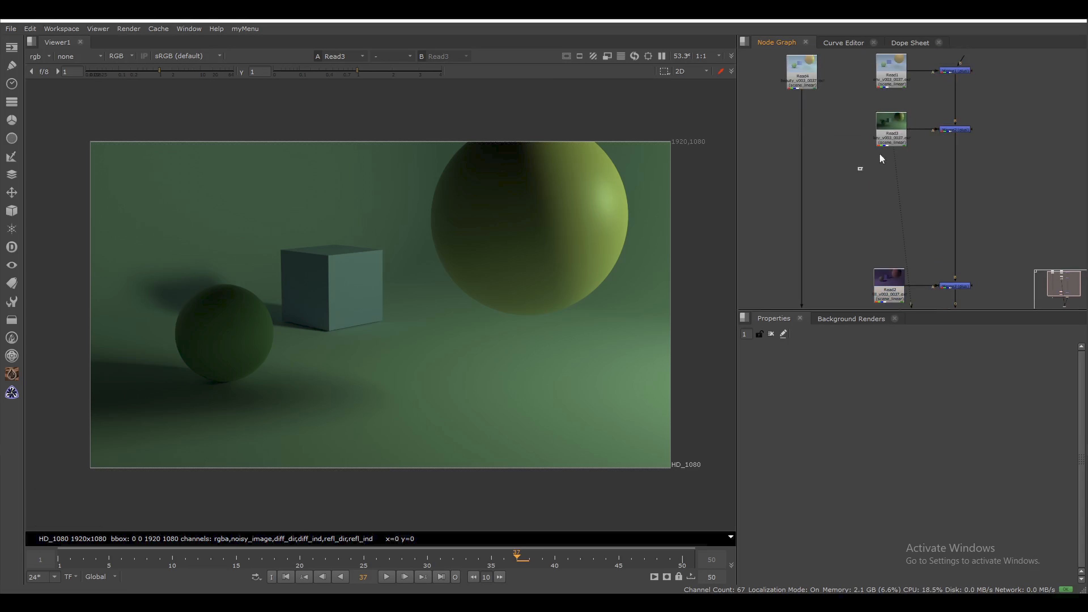
pyautogui.press('Tab')
pyautogui.write('shuf')
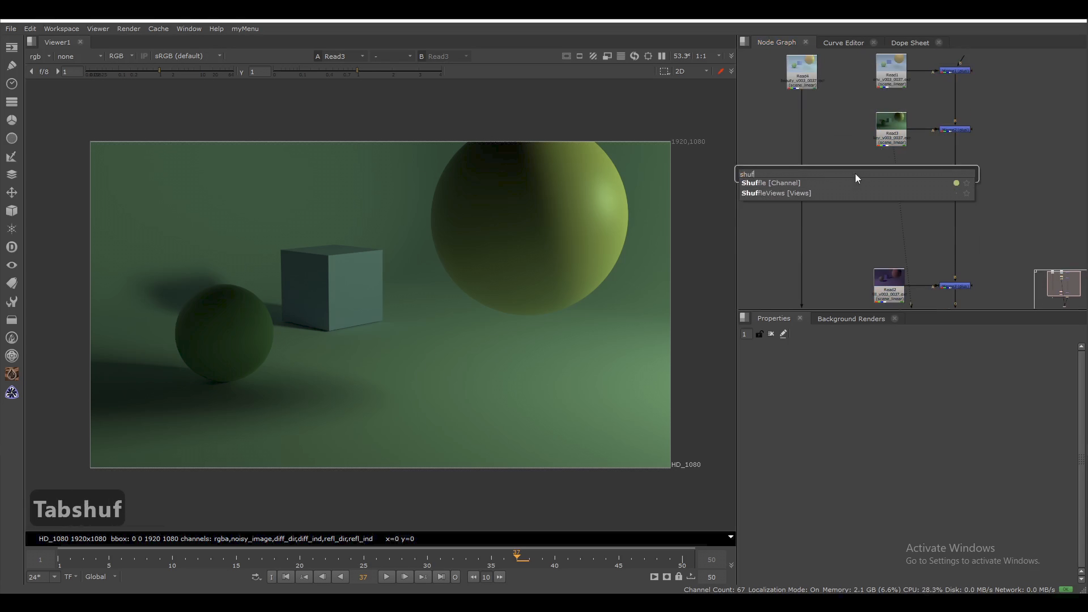
pyautogui.press('Return')
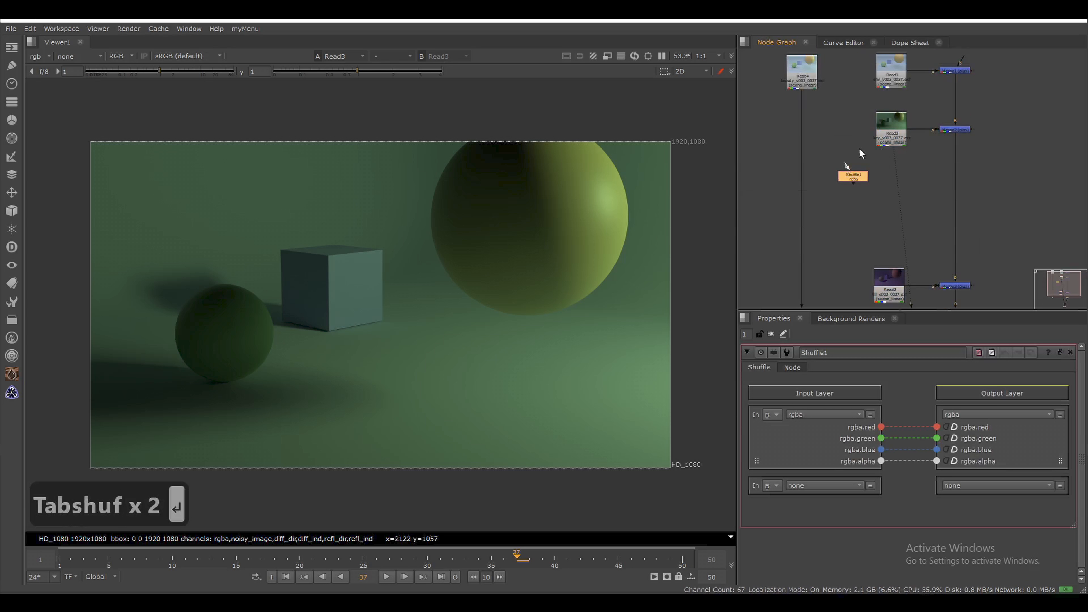
pyautogui.moveTo(847, 167); pyautogui.dragTo(887, 144)
pyautogui.press('1')
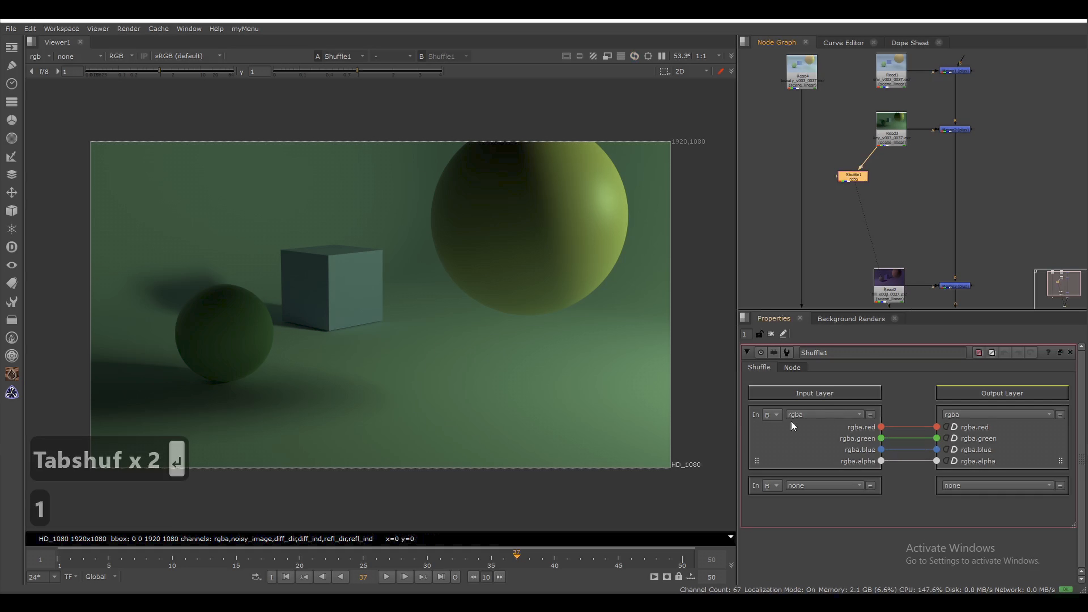
# Step: Set the Shuffle node's input layer to diff_dir and move the node slightly farther to the side of the key Read
pyautogui.click(800, 414)
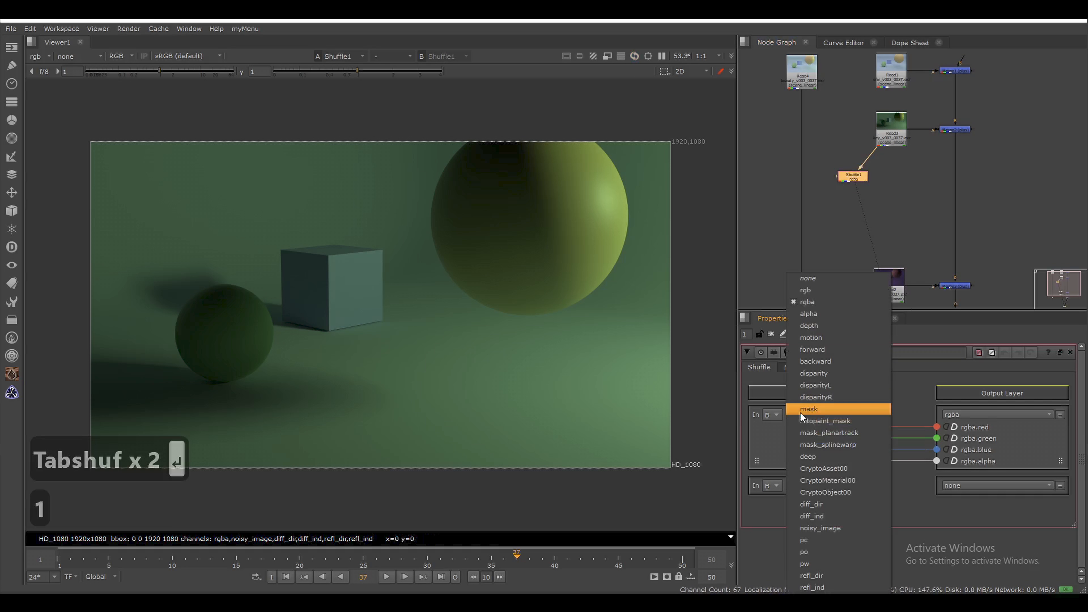
pyautogui.click(837, 505)
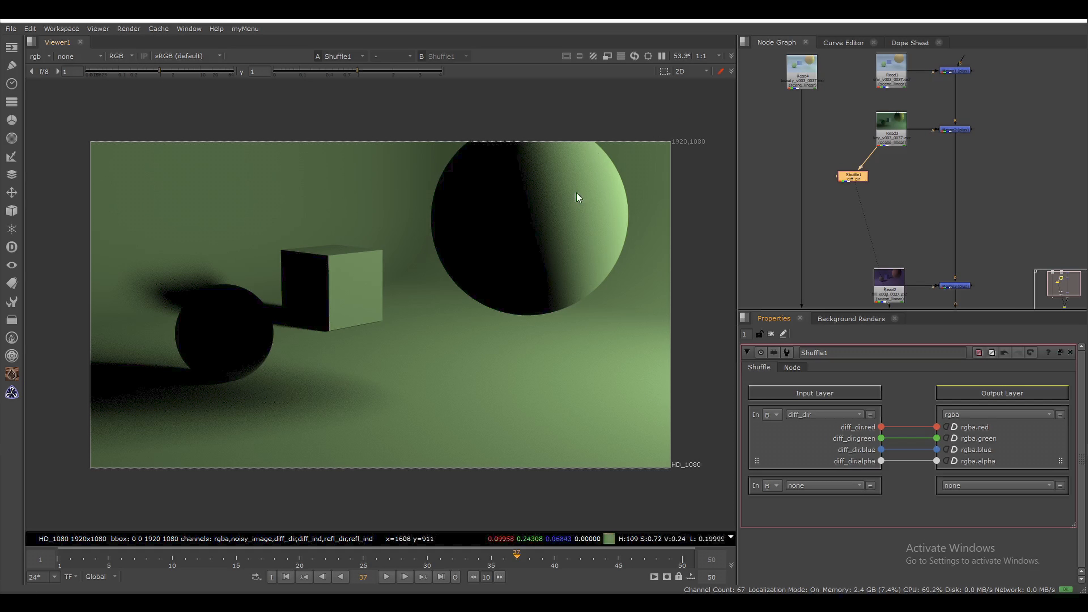
pyautogui.scroll(3, 796, 199)
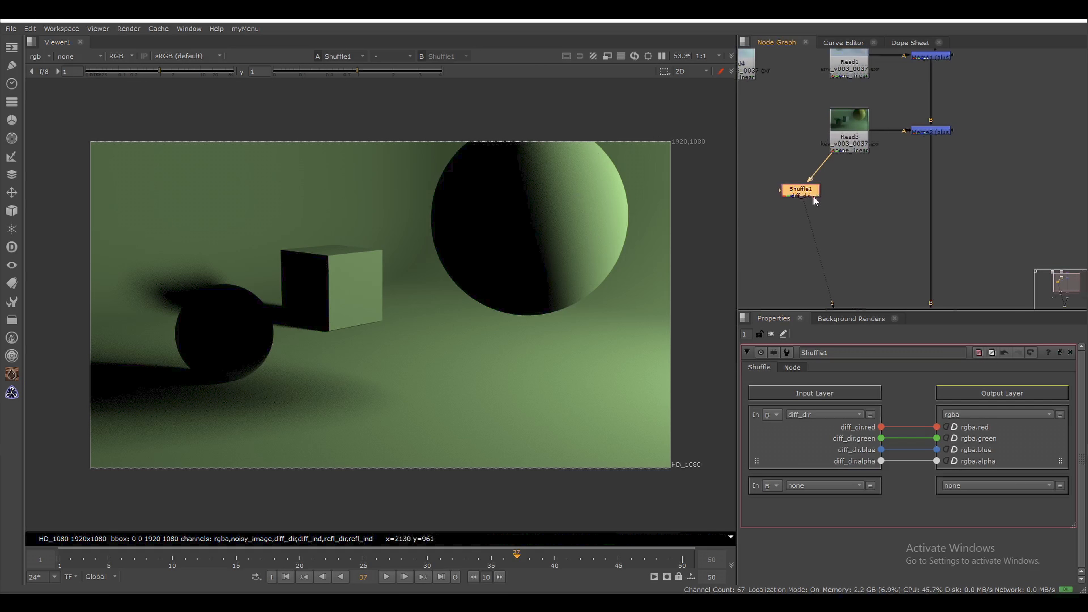
pyautogui.moveTo(825, 209); pyautogui.dragTo(816, 209, button='middle')
pyautogui.moveTo(789, 193); pyautogui.dragTo(775, 191)
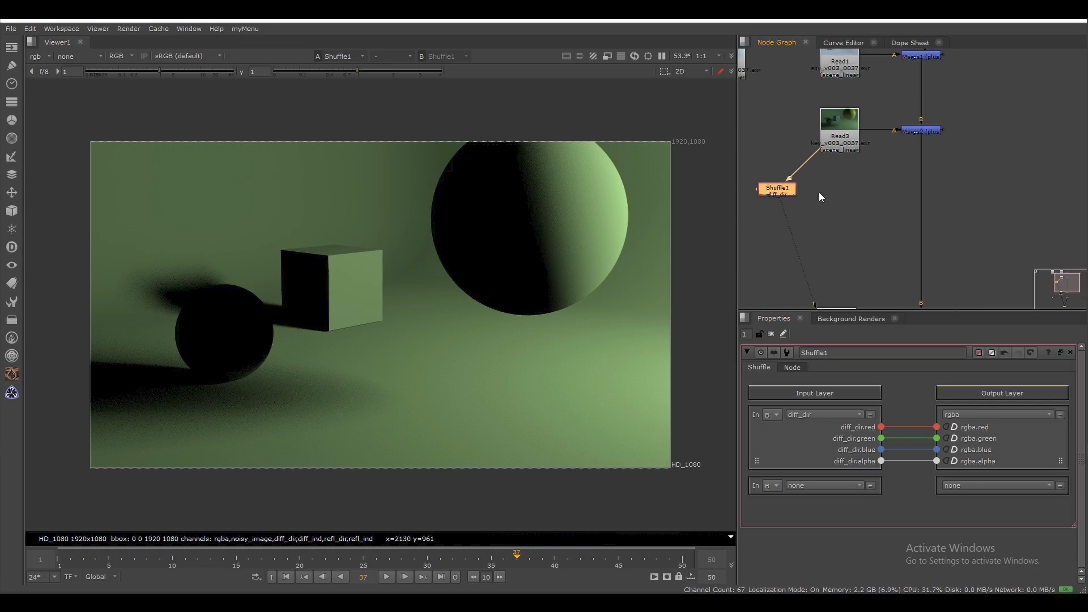
# Step: Add a From merge with Read3 as its B input and Shuffle1's diff_dir pass as its A input
pyautogui.click(839, 140)
pyautogui.click(785, 194)
pyautogui.click(839, 133)
pyautogui.press('1')
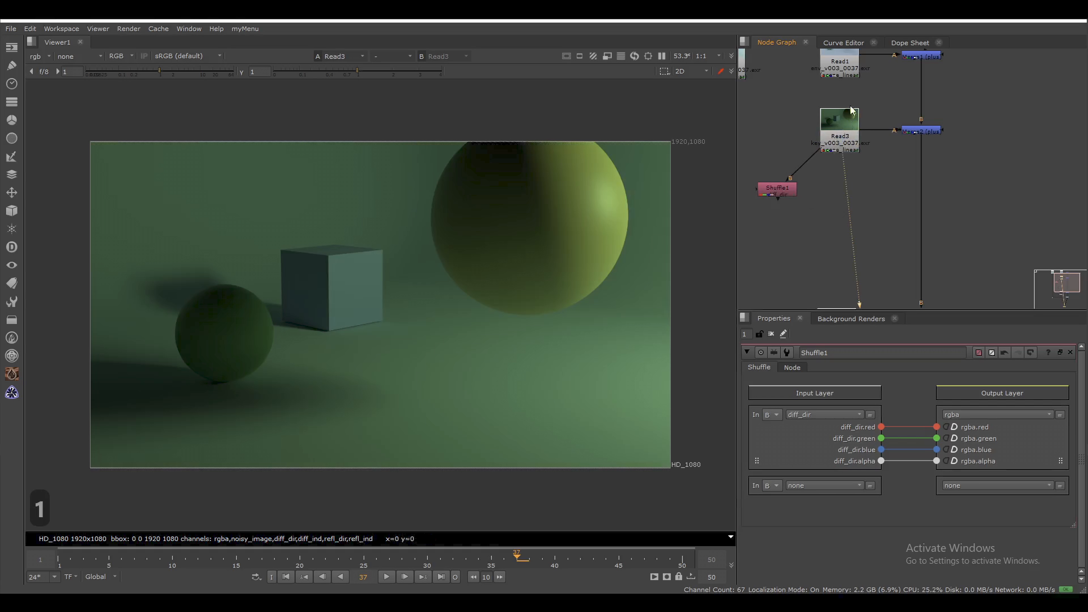
pyautogui.press('Tab')
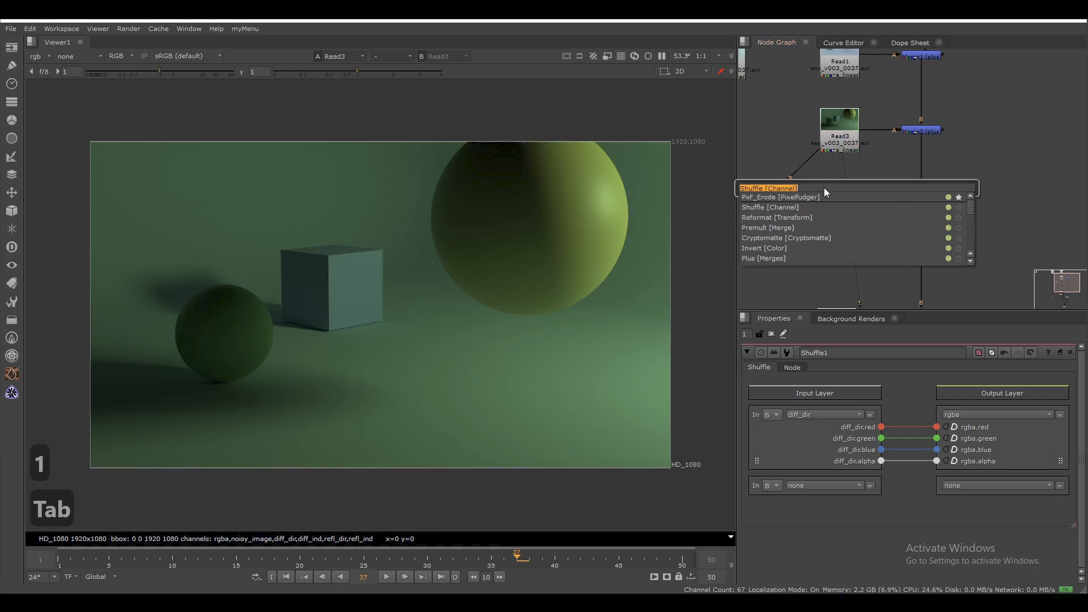
pyautogui.write('from')
pyautogui.press('Return')
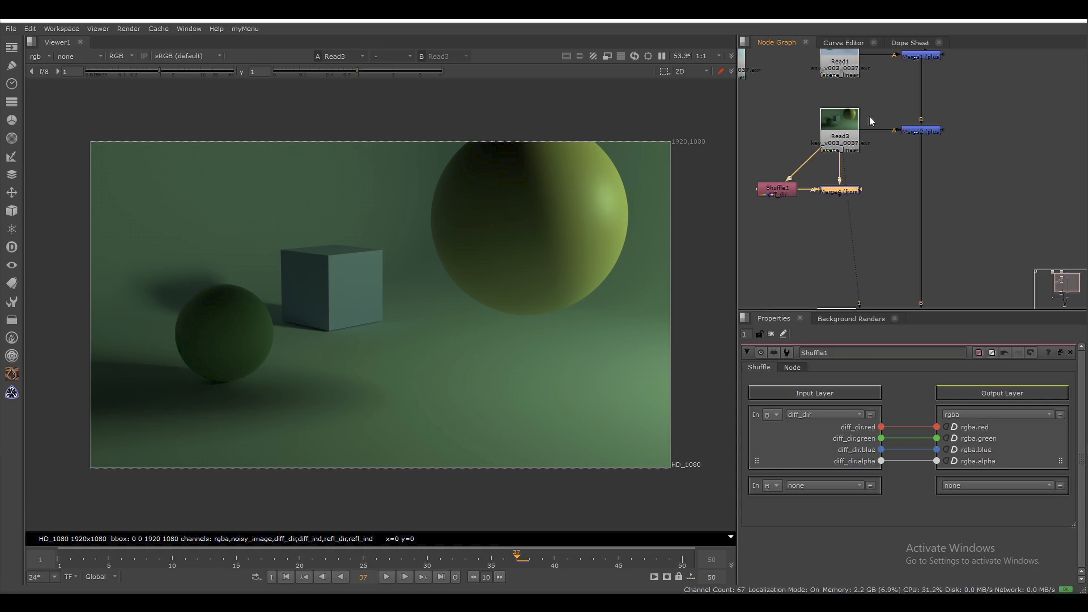
# Step: Compare the original Read3 render with the From merge result in the viewer
pyautogui.press('1')
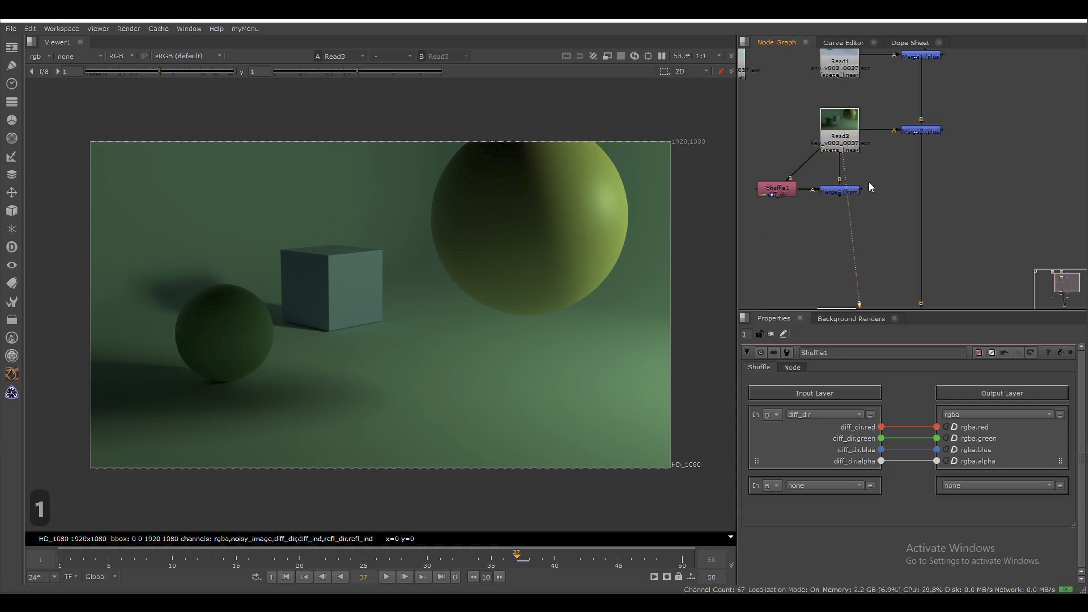
pyautogui.press('3')
pyautogui.click(826, 239)
pyautogui.press('1')
pyautogui.press('3')
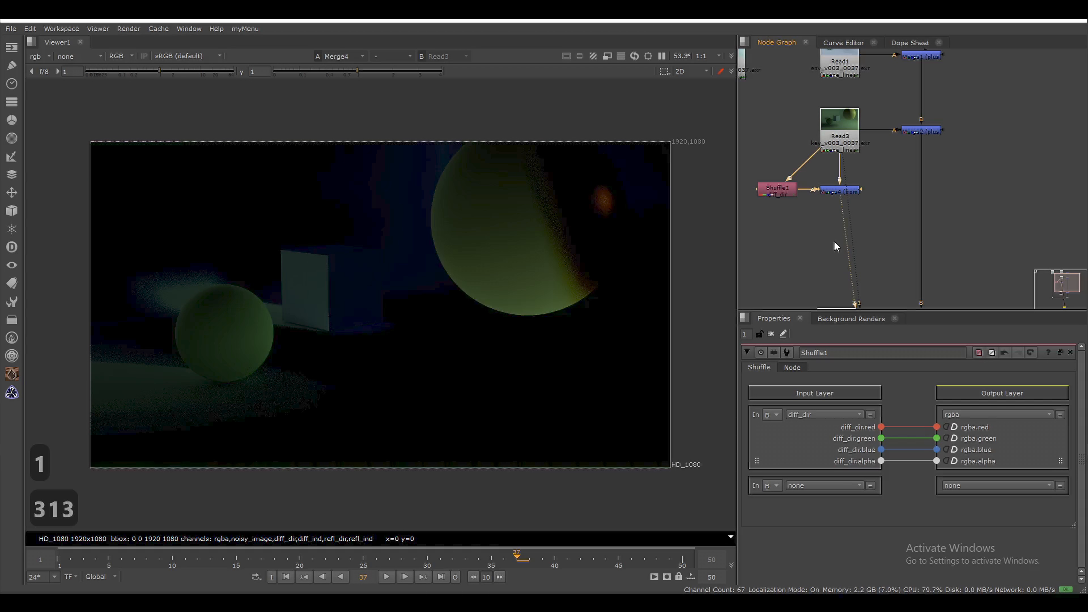
pyautogui.press('1')
pyautogui.press('3')
pyautogui.press('1')
pyautogui.press('3')
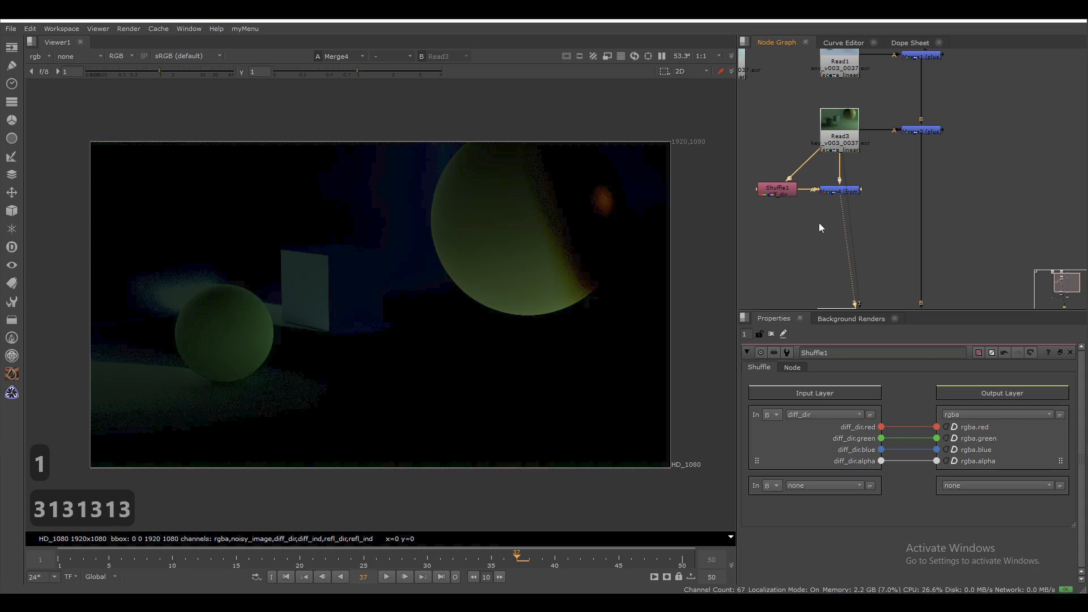
pyautogui.moveTo(816, 228); pyautogui.dragTo(823, 199, button='middle')
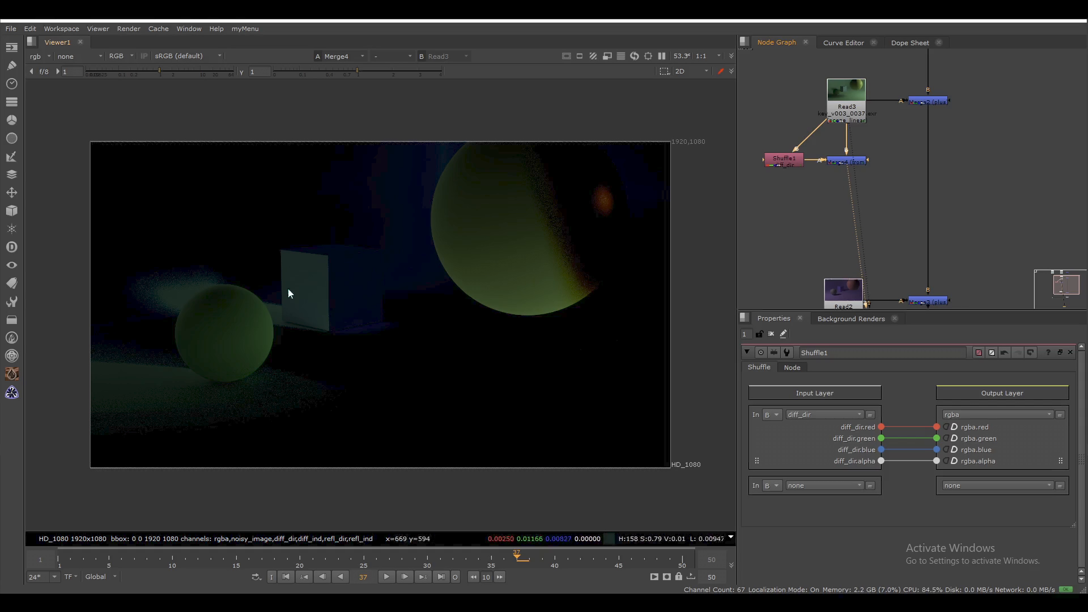
# Step: Add a Grade node connected below Shuffle1 and show its output in the viewer
pyautogui.press('1')
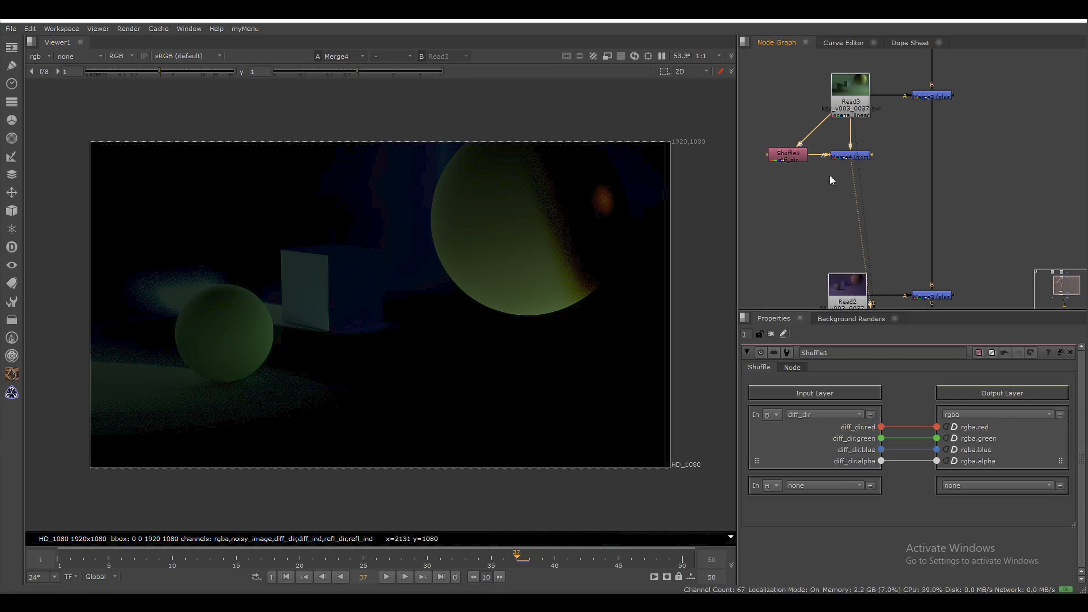
pyautogui.press('g')
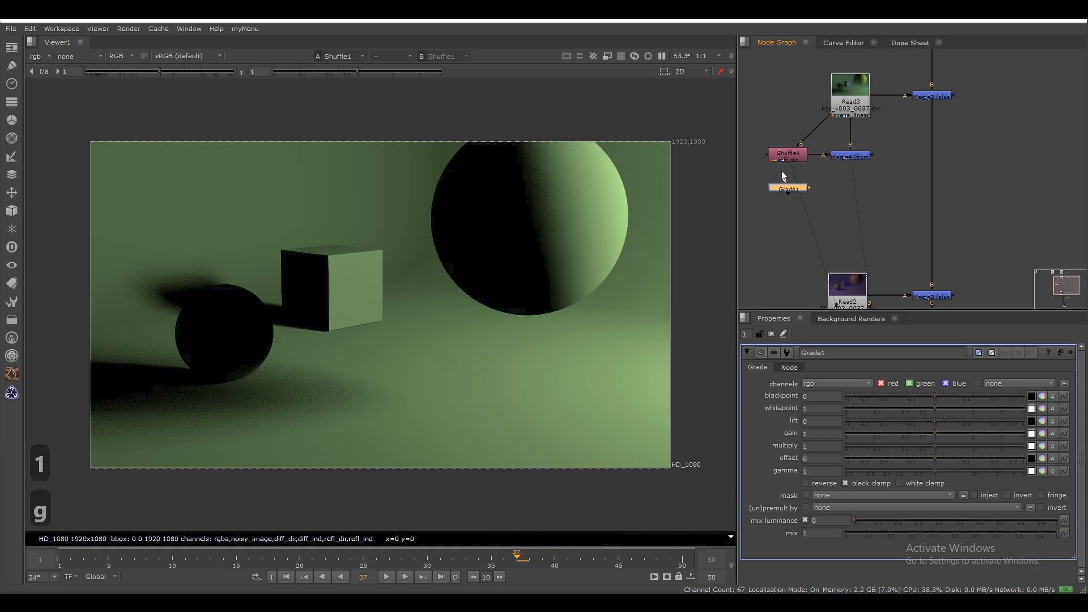
pyautogui.press('1')
pyautogui.click(796, 186)
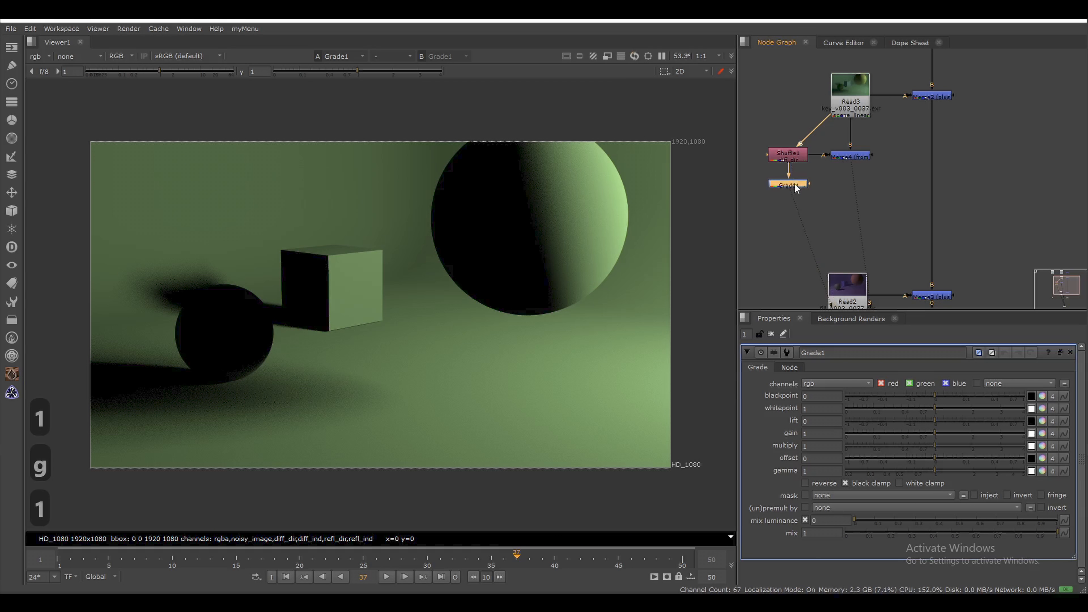
# Step: Shift Grade1's multiply toward blue by raising temperature and magenta, giving 0.563333, 0.613333, 1.823333
pyautogui.click(1042, 446)
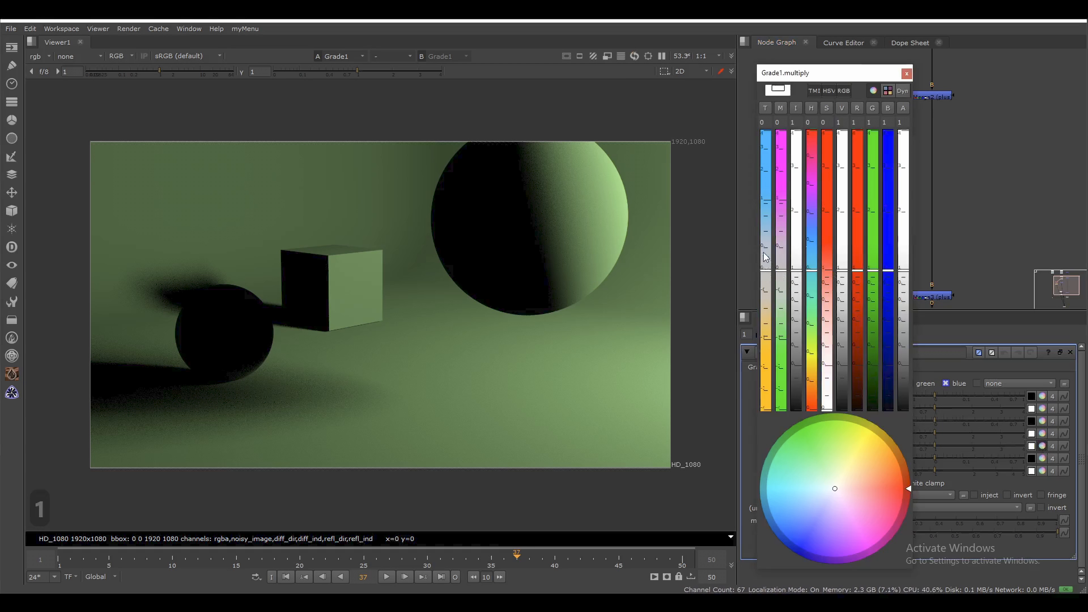
pyautogui.moveTo(766, 274); pyautogui.dragTo(755, 205)
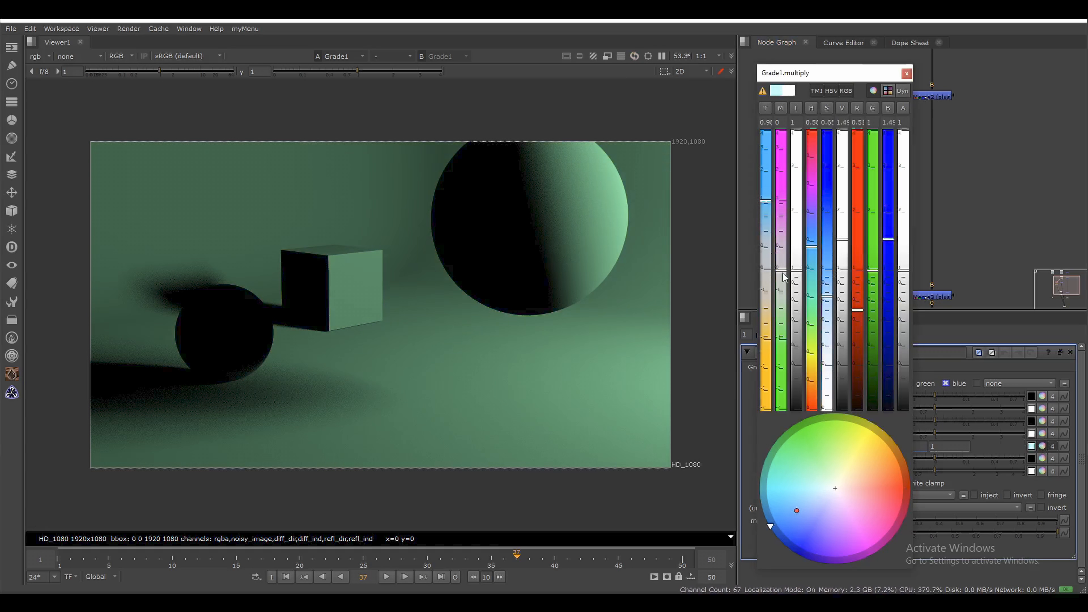
pyautogui.moveTo(780, 262); pyautogui.dragTo(766, 192)
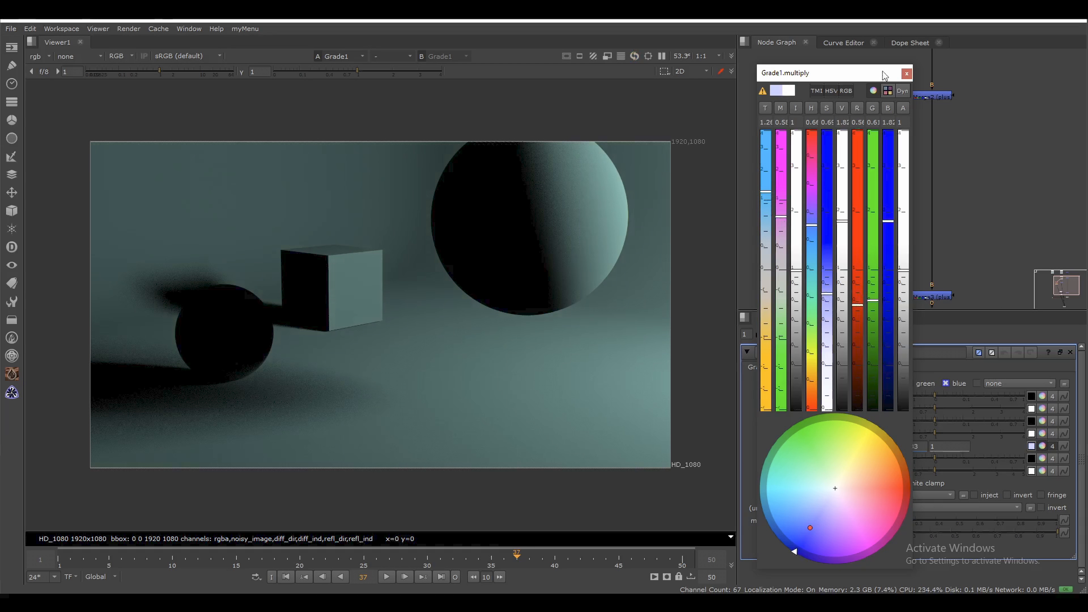
pyautogui.click(907, 73)
# Step: Add a Plus merge with Grade1 as A and the From merge as B, and view the result
pyautogui.scroll(2, 836, 163)
pyautogui.scroll(-1, 878, 186)
pyautogui.press('Tab')
pyautogui.write('plus')
pyautogui.press('Return')
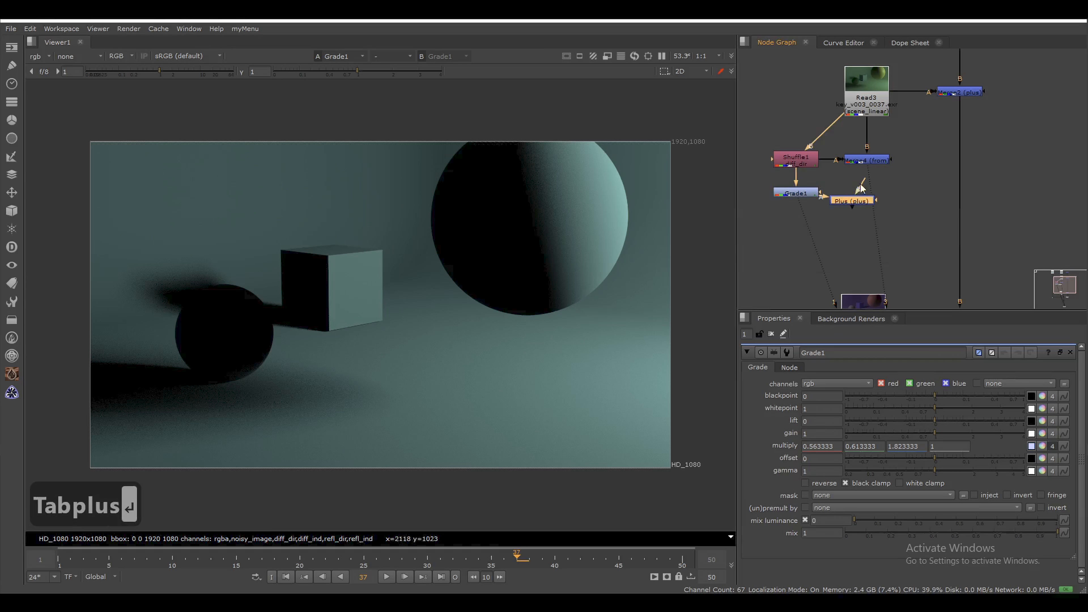
pyautogui.moveTo(863, 165); pyautogui.dragTo(869, 192)
pyautogui.press('1')
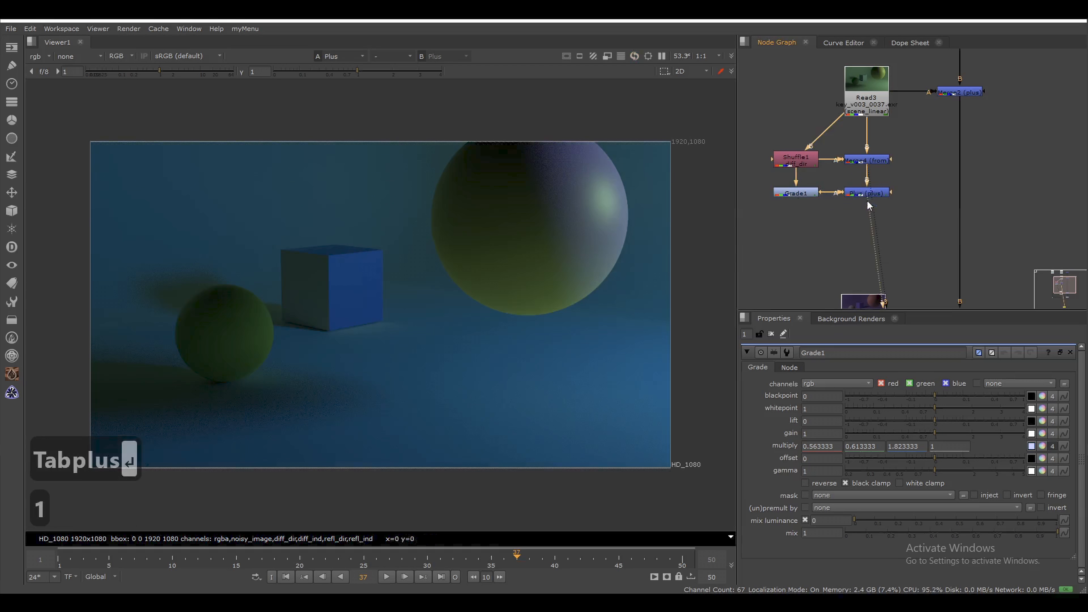
# Step: Compare the original Read3 render with the Plus merge result in the viewer
pyautogui.click(868, 107)
pyautogui.press('1')
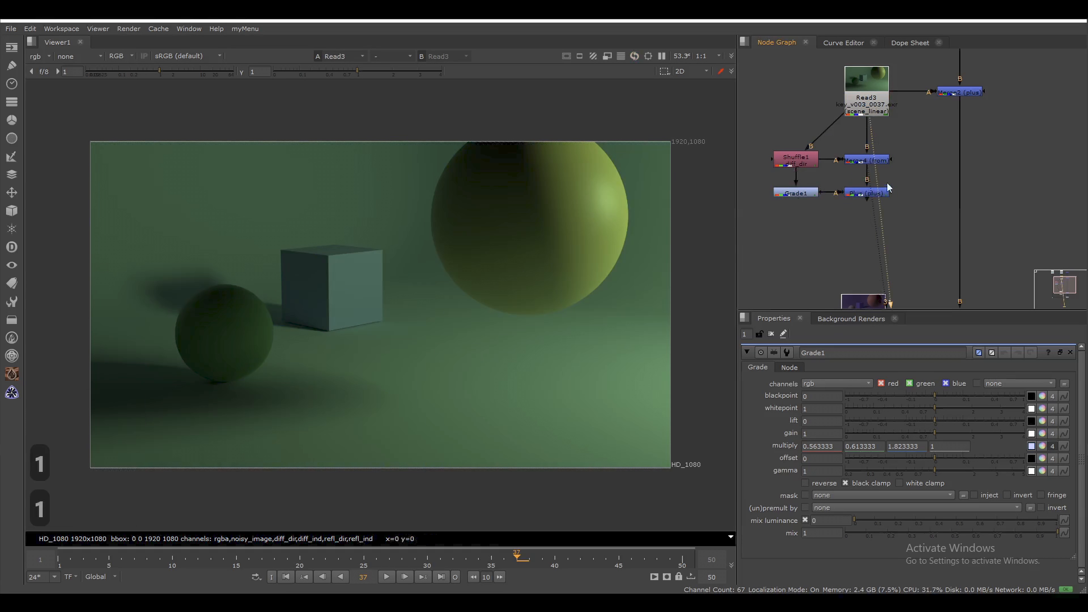
pyautogui.moveTo(914, 175); pyautogui.dragTo(850, 215)
pyautogui.press('3')
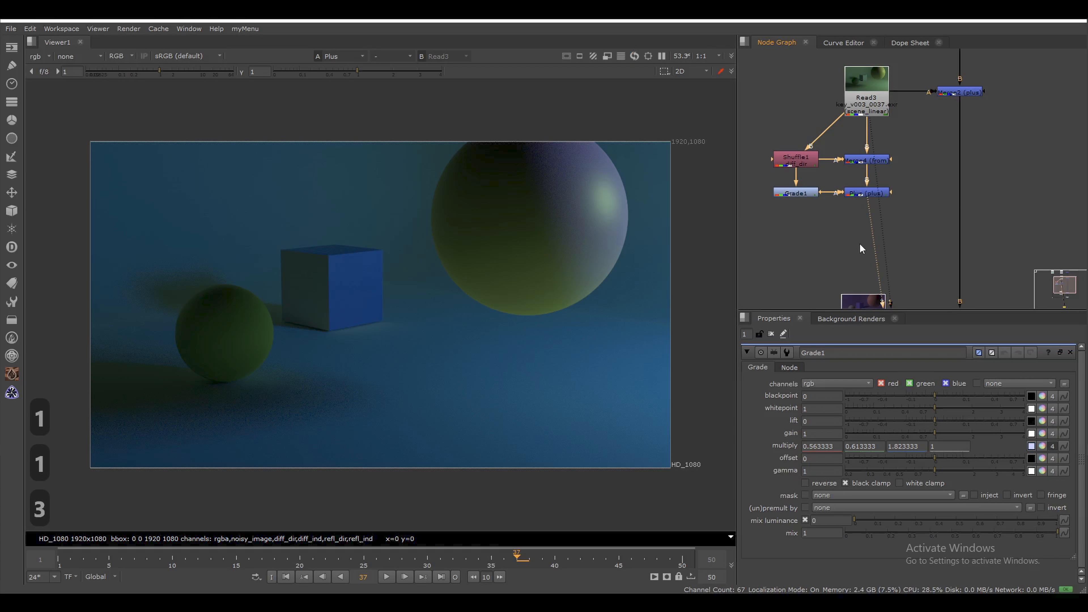
pyautogui.press('1')
pyautogui.press('3')
pyautogui.press('1')
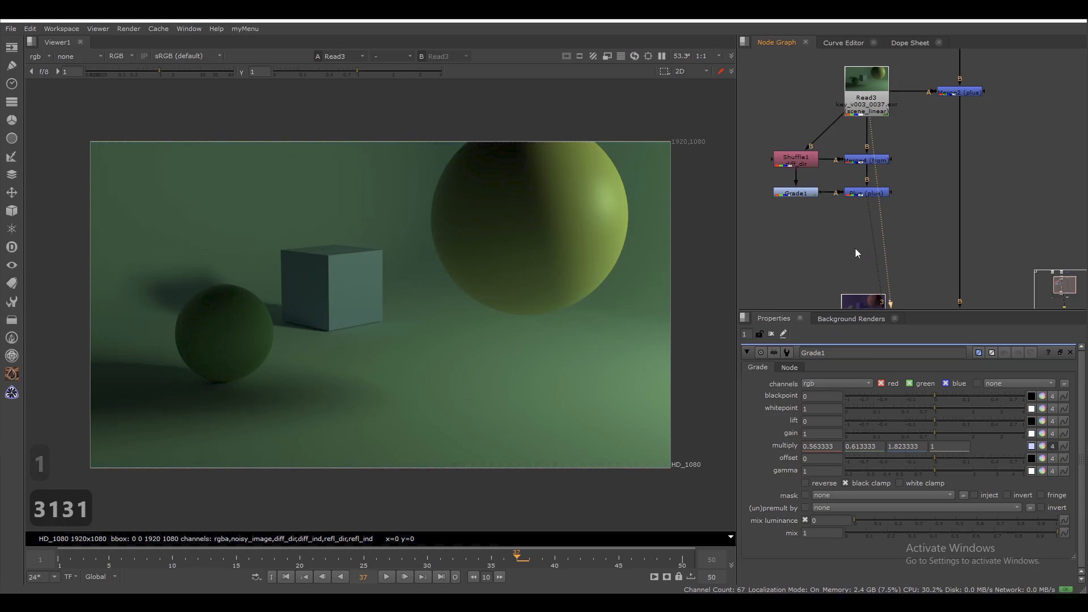
pyautogui.press('3')
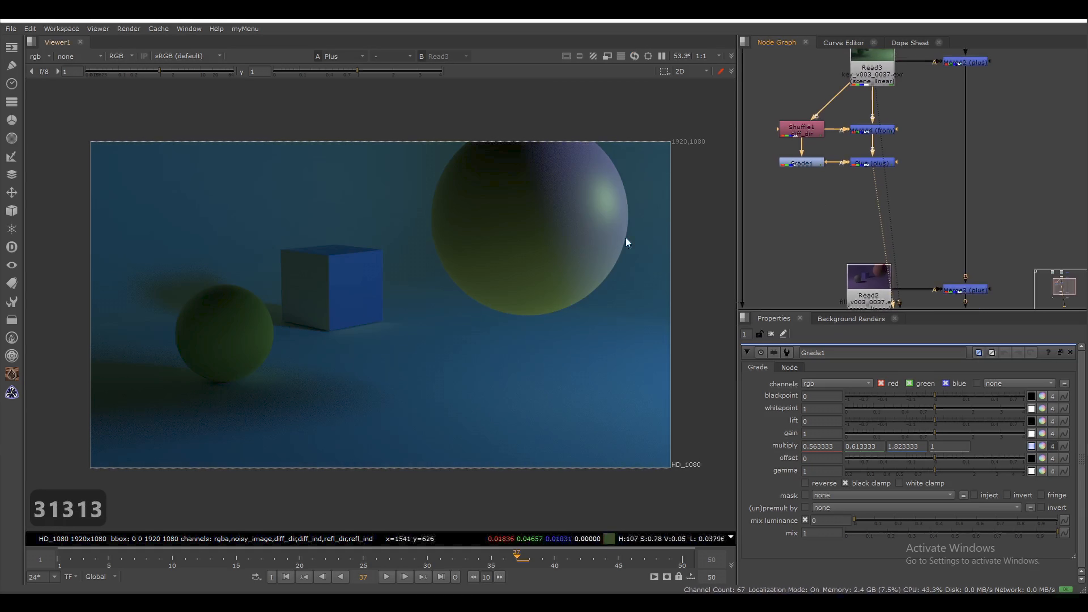
# Step: Add a second Shuffle node fed by the Plus merge, view it, and set its input layer to diff_ind
pyautogui.press('Tab')
pyautogui.write("shuf'")
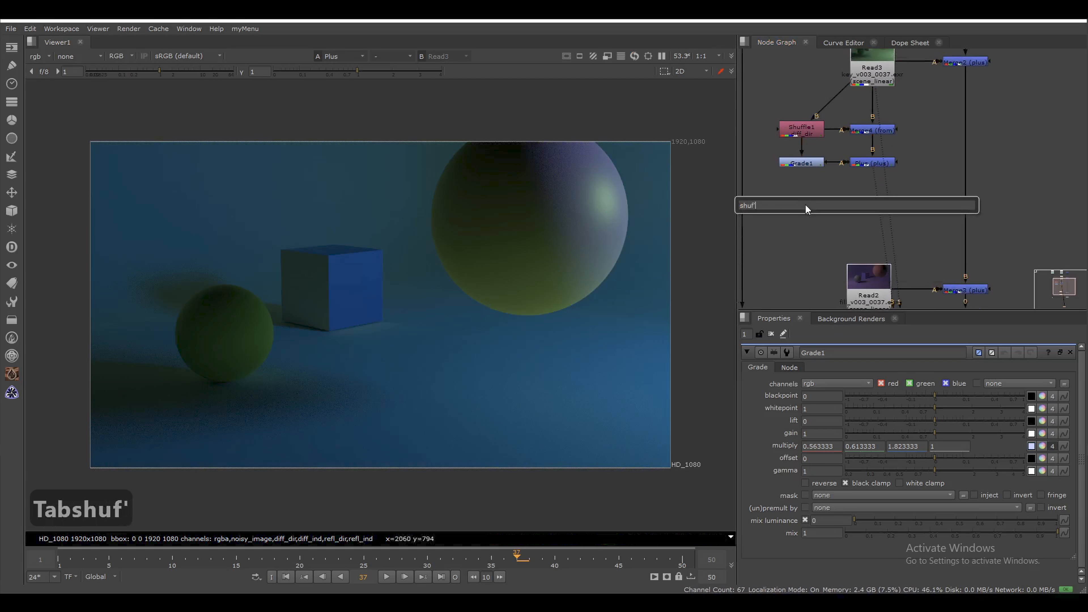
pyautogui.press('BackSpace')
pyautogui.press('Return')
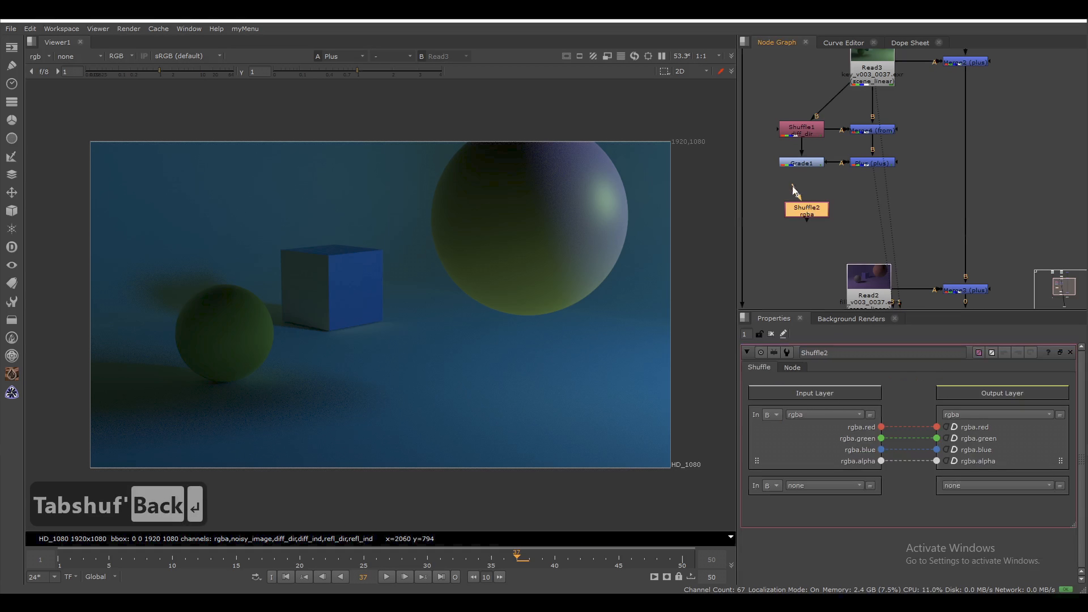
pyautogui.moveTo(826, 209); pyautogui.dragTo(823, 197)
pyautogui.press('1')
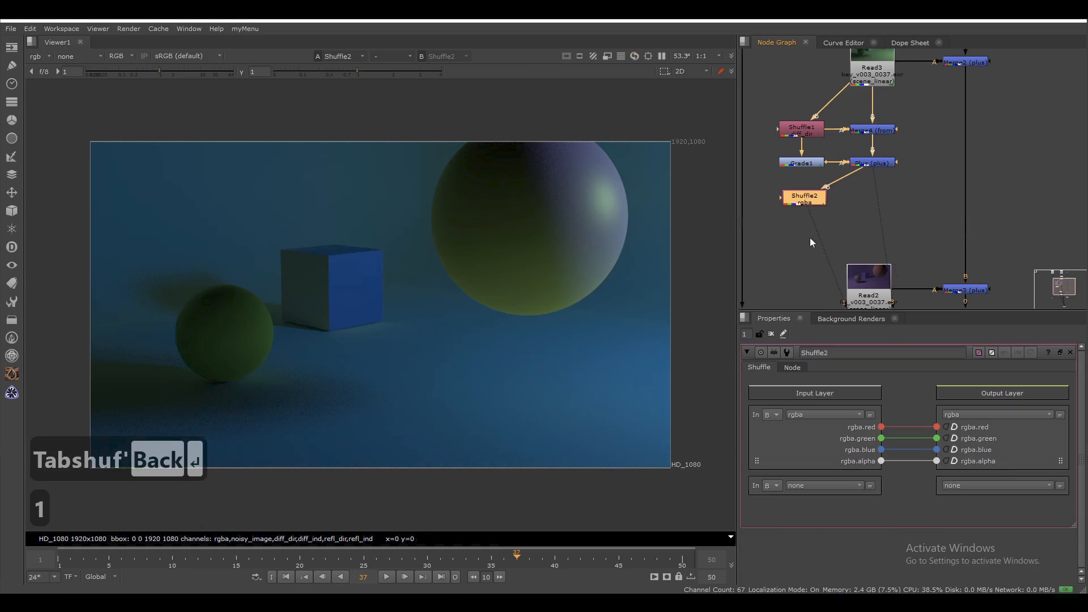
pyautogui.click(817, 415)
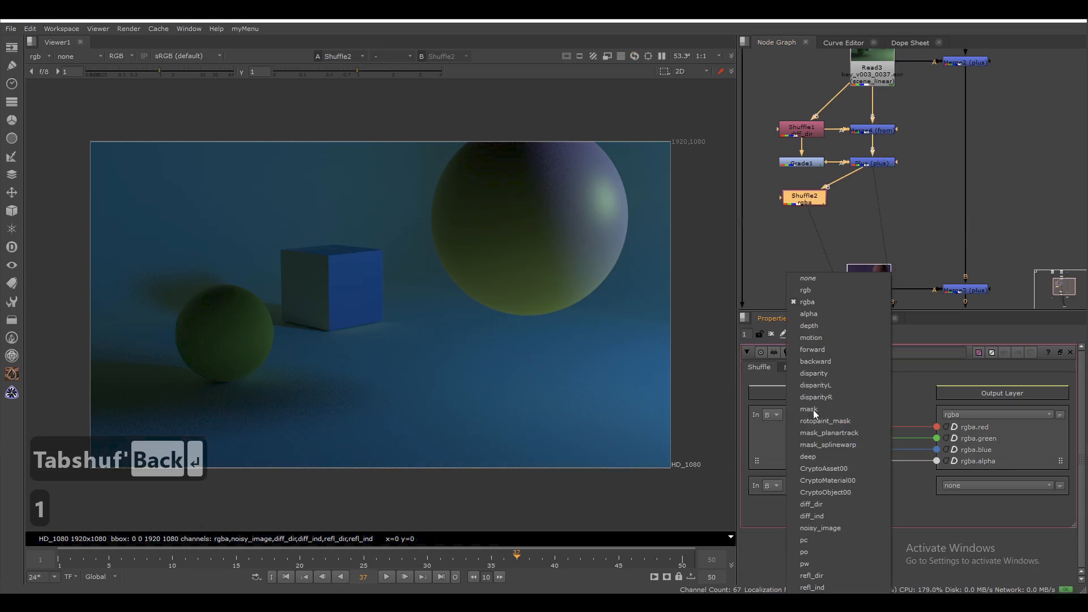
pyautogui.click(830, 516)
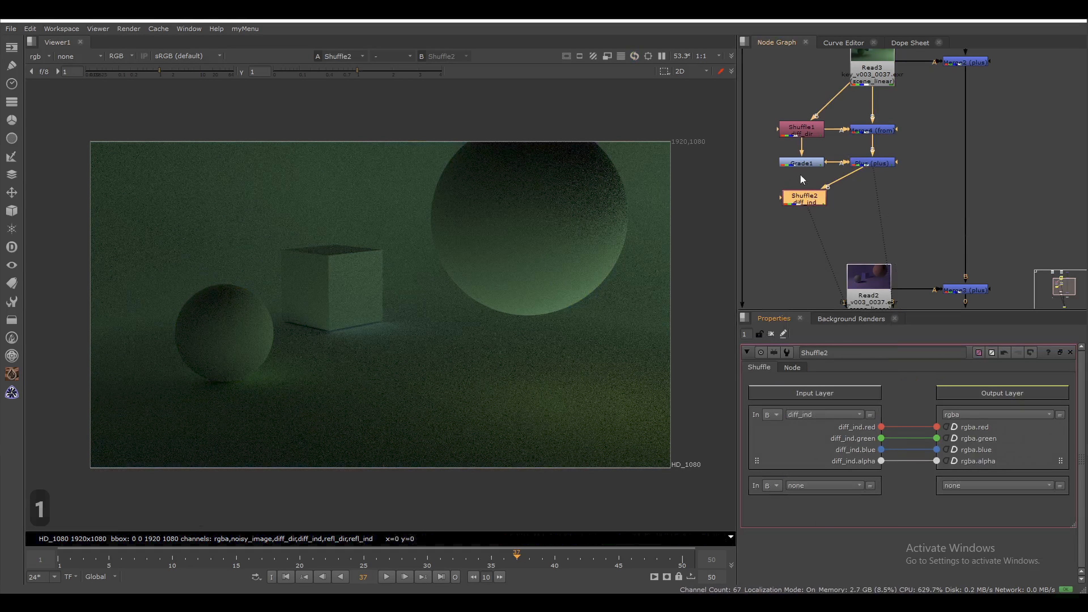
# Step: Copy Grade1 and paste the duplicate below Shuffle2
pyautogui.click(808, 164)
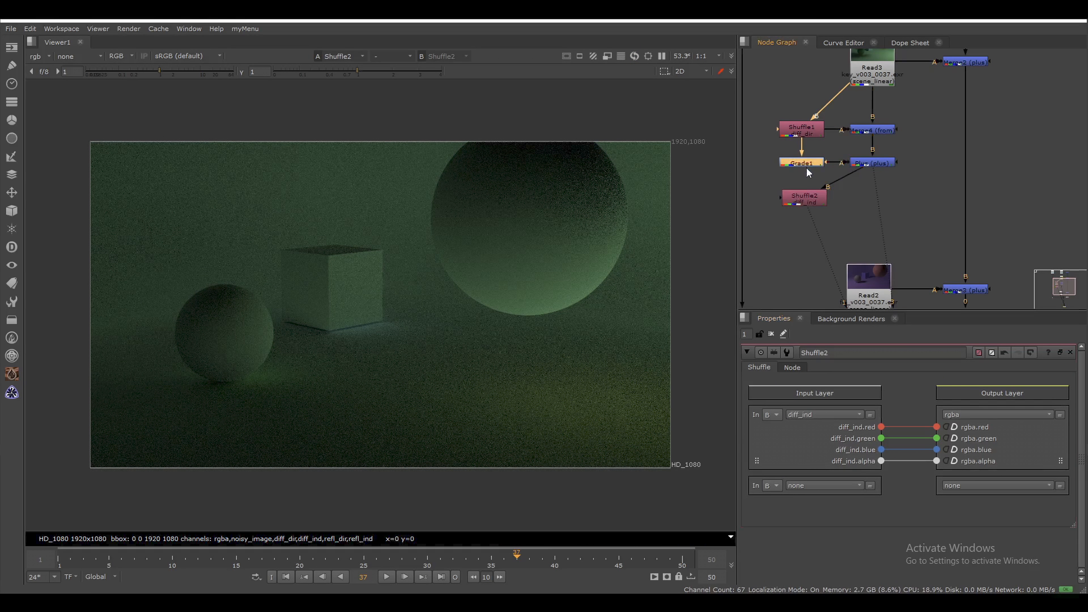
pyautogui.hotkey('ctrl', 'c')
pyautogui.click(813, 190)
pyautogui.hotkey('ctrl', 'v')
# Step: Add a From merge subtracting Shuffle2 from the Plus merge, and compare its output with the Plus merge in the viewer
pyautogui.press('Tab')
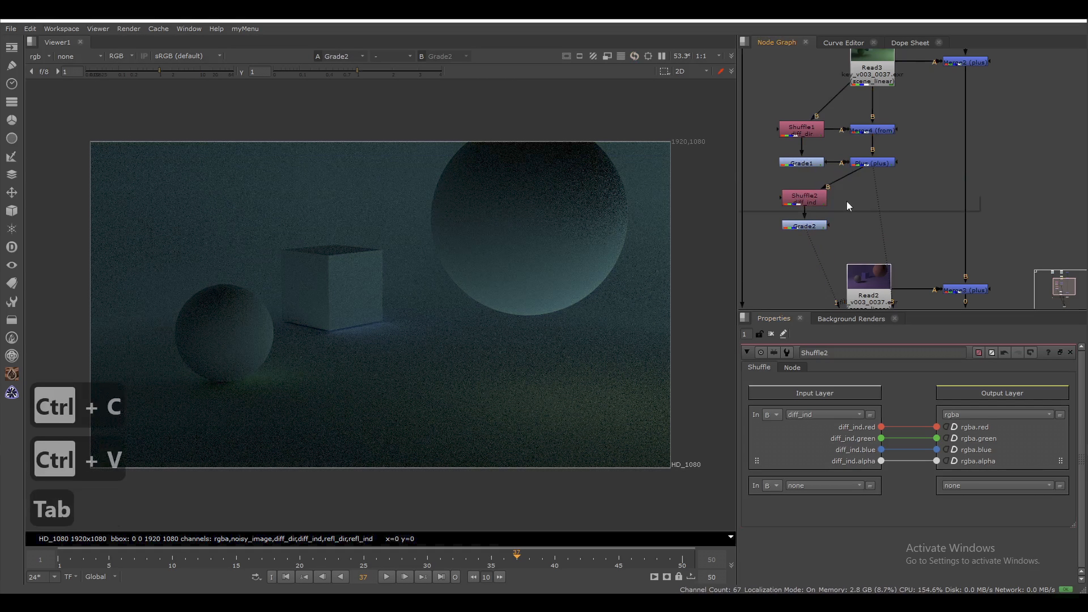
pyautogui.write('from')
pyautogui.press('Return')
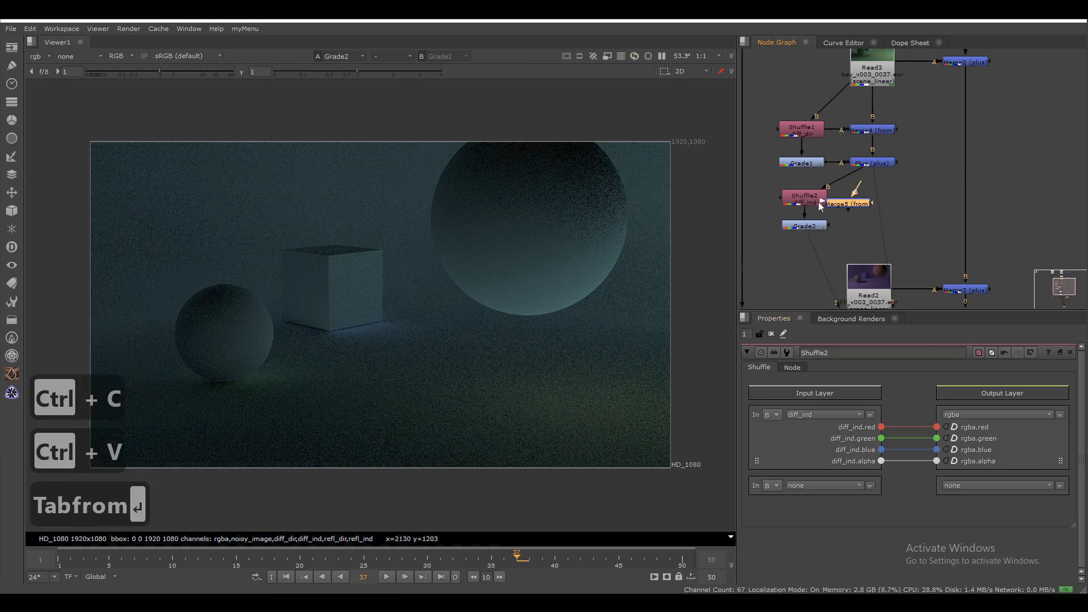
pyautogui.moveTo(819, 206); pyautogui.dragTo(874, 202)
pyautogui.press('1')
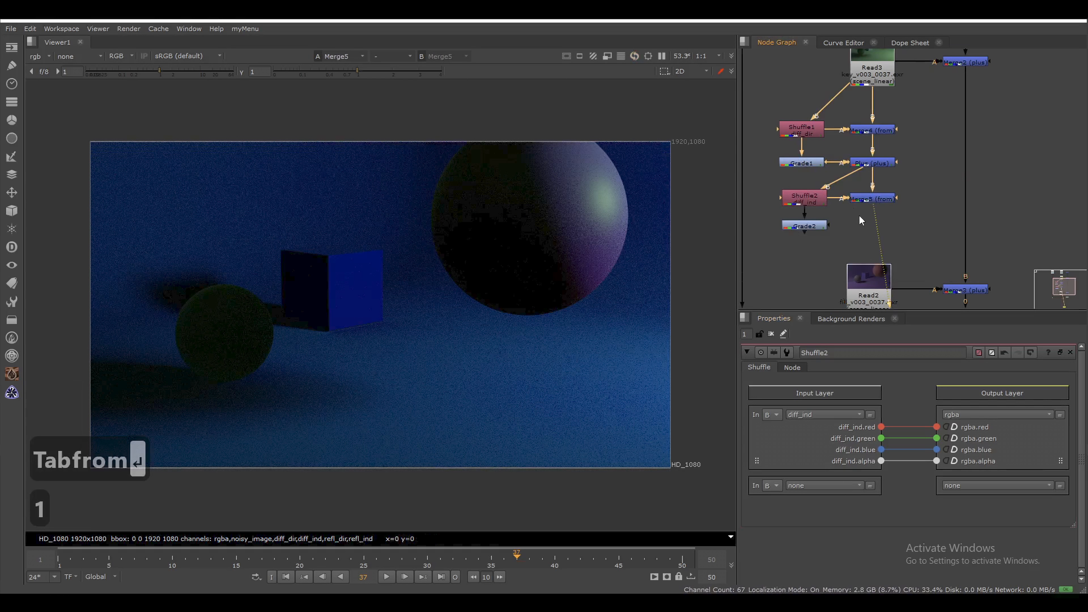
pyautogui.moveTo(860, 216); pyautogui.dragTo(852, 206, button='middle')
pyautogui.click(867, 154)
pyautogui.press('1')
pyautogui.click(872, 190)
pyautogui.press('1')
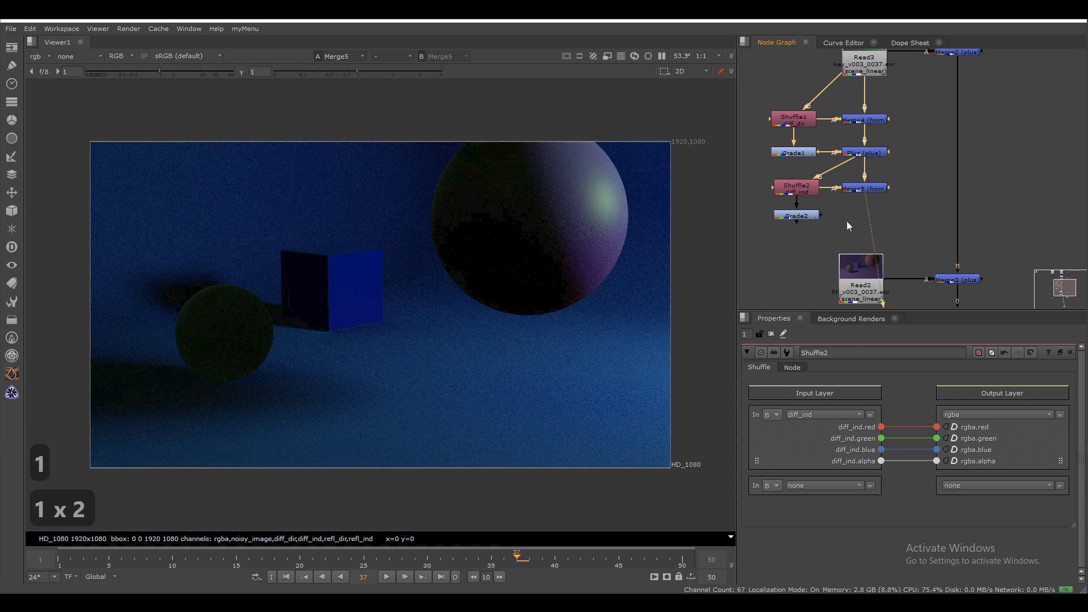
# Step: Add a second Plus merge with Grade2 as A and the second From merge as B, and view it
pyautogui.click(809, 212)
pyautogui.press('Tab')
pyautogui.write('plus')
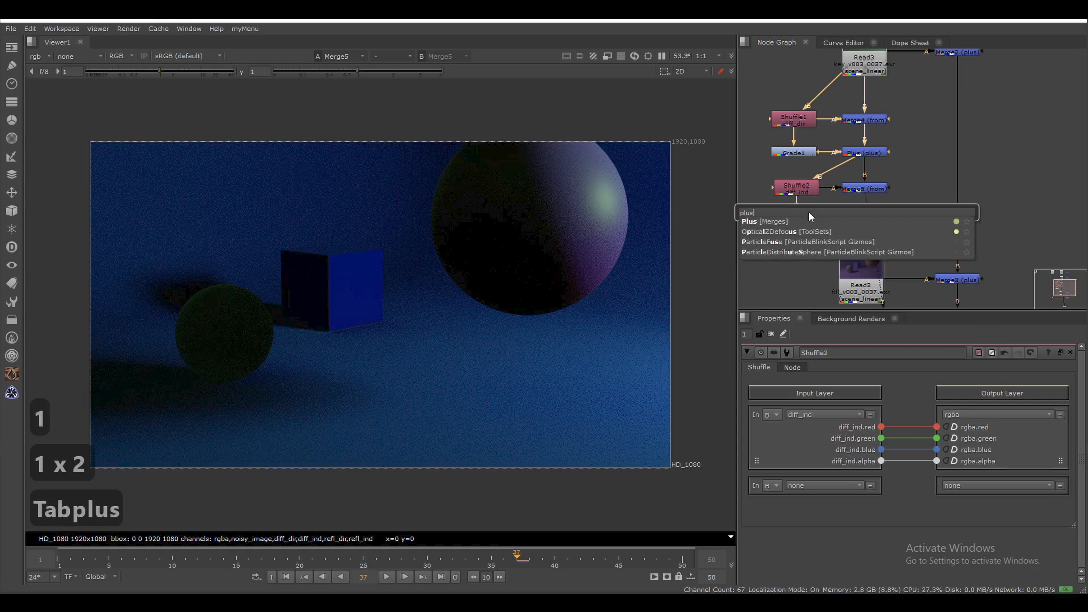
pyautogui.press('Return')
pyautogui.click(868, 203)
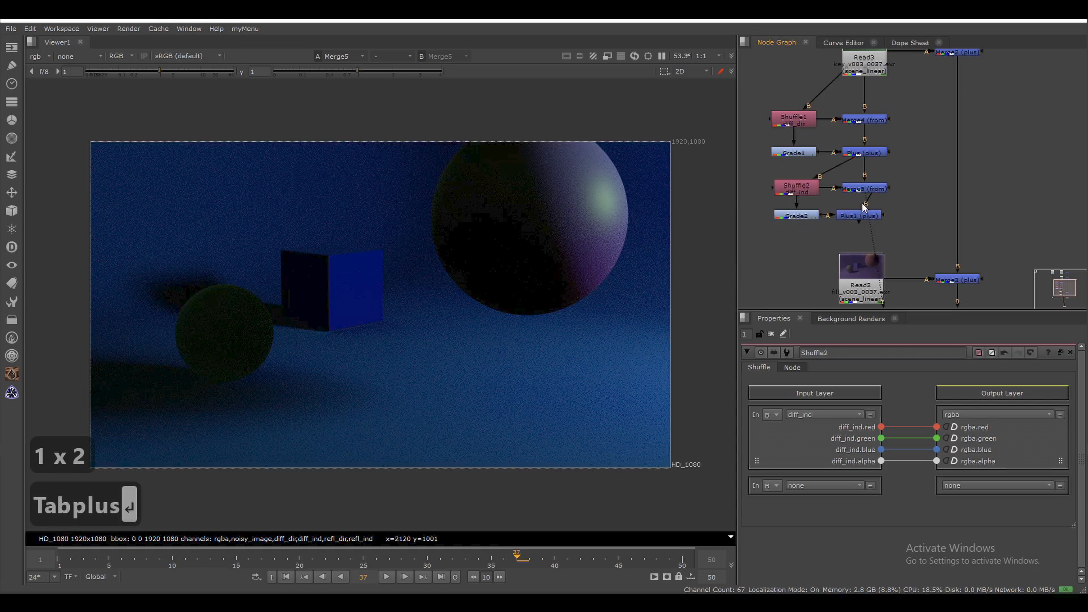
pyautogui.moveTo(865, 206); pyautogui.dragTo(843, 232)
pyautogui.press('1')
# Step: Compare the original Read3 render with the Plus1 result in the viewer
pyautogui.click(865, 66)
pyautogui.press('1')
pyautogui.press('3')
pyautogui.press('1')
pyautogui.press('3')
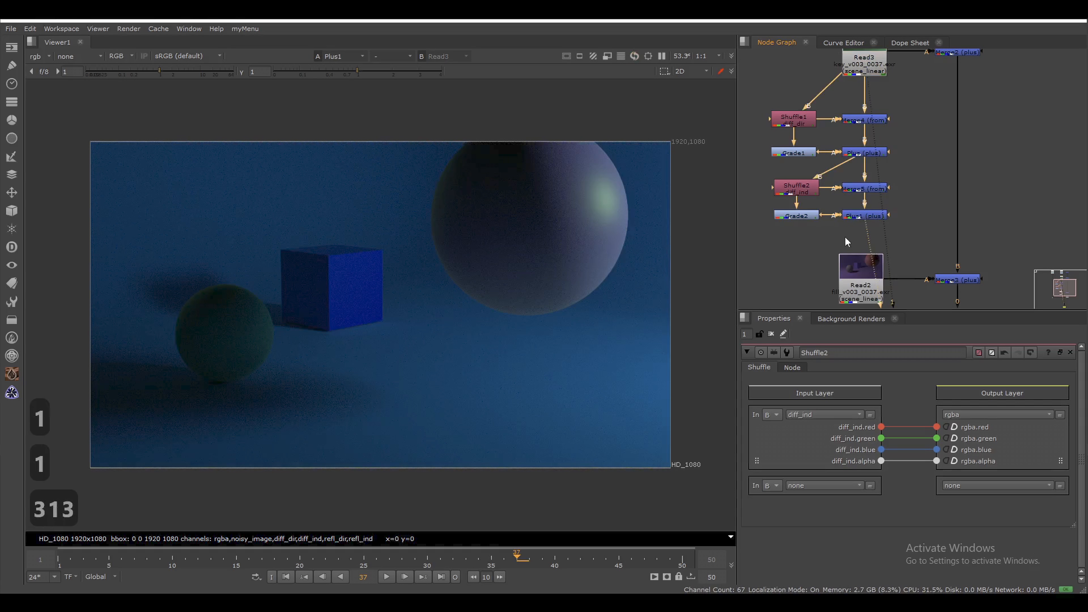
pyautogui.press('1')
pyautogui.press('3')
pyautogui.scroll(-2, 457, 320)
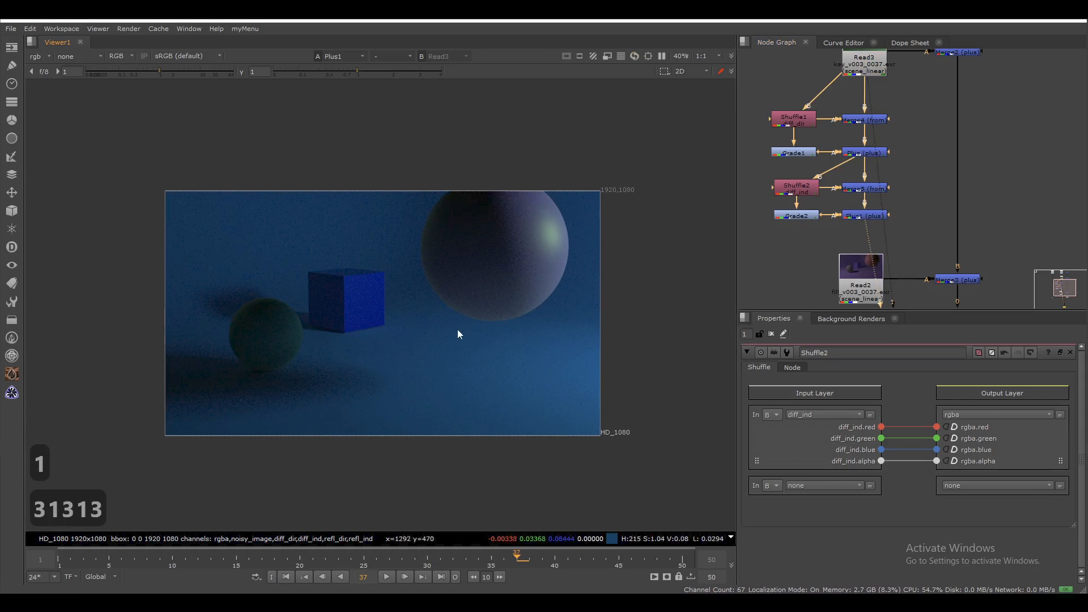
pyautogui.press('f')
pyautogui.scroll(-3, 861, 195)
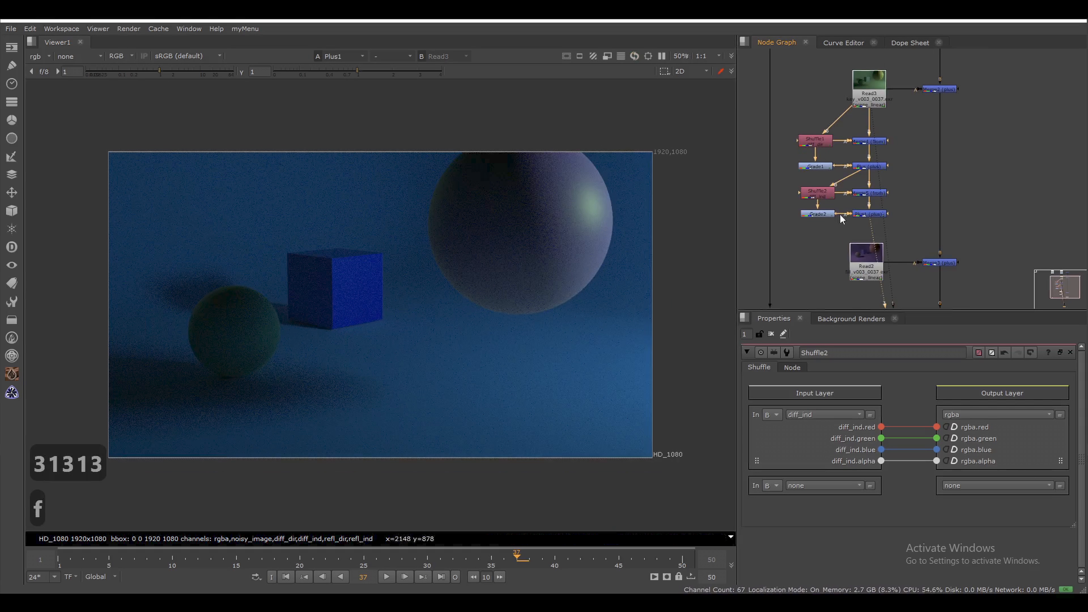
# Step: Reconnect the main-pipe merge beside Read3 to take Plus1 as its A input, align it with Plus1, and view the Switch1 output
pyautogui.moveTo(789, 234); pyautogui.dragTo(870, 129)
pyautogui.moveTo(896, 90); pyautogui.dragTo(875, 200)
pyautogui.moveTo(933, 91); pyautogui.dragTo(932, 201)
pyautogui.scroll(-3, 932, 189)
pyautogui.click(926, 253)
pyautogui.press('1')
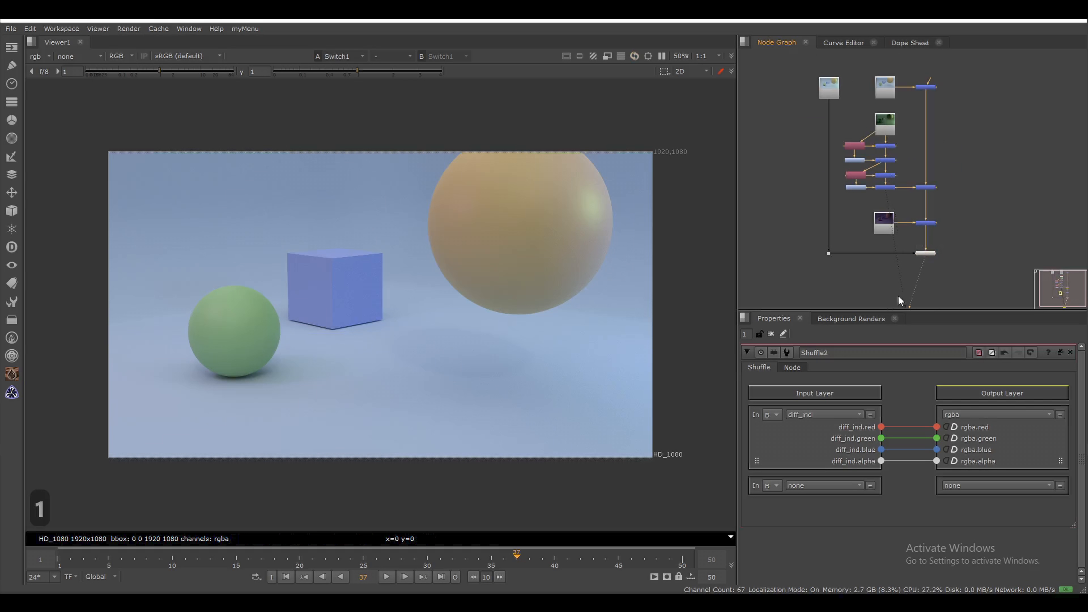
# Step: Toggle the four merge nodes below Read3 off and on to compare the Switch1 output with and without the regrade
pyautogui.moveTo(892, 195); pyautogui.dragTo(908, 133)
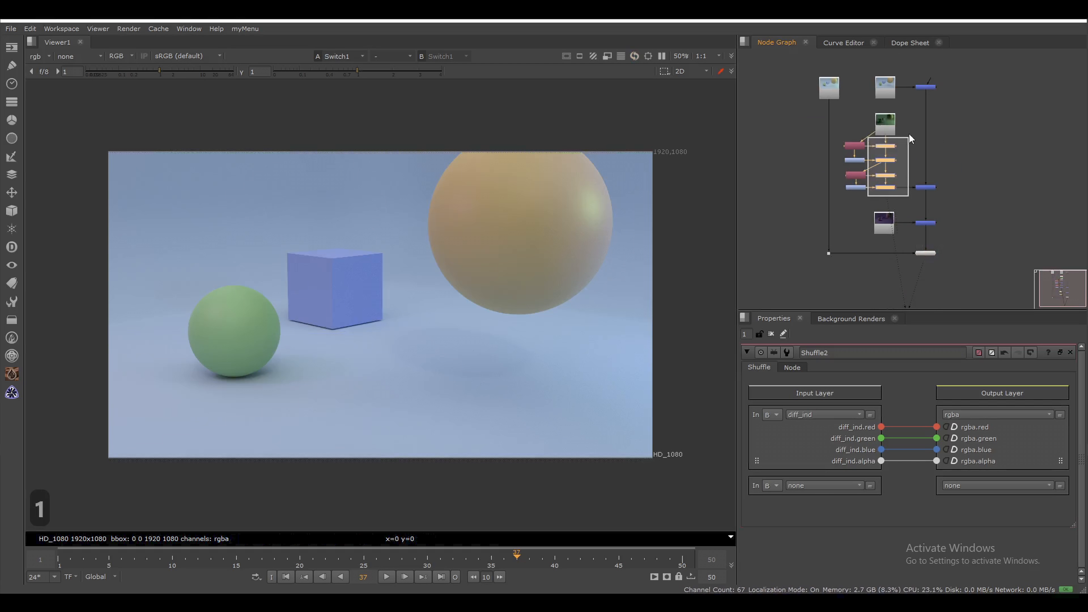
pyautogui.press('d')
pyautogui.press('d')
pyautogui.press('d')
pyautogui.press('d')
pyautogui.press('d')
pyautogui.press('d')
pyautogui.press('d')
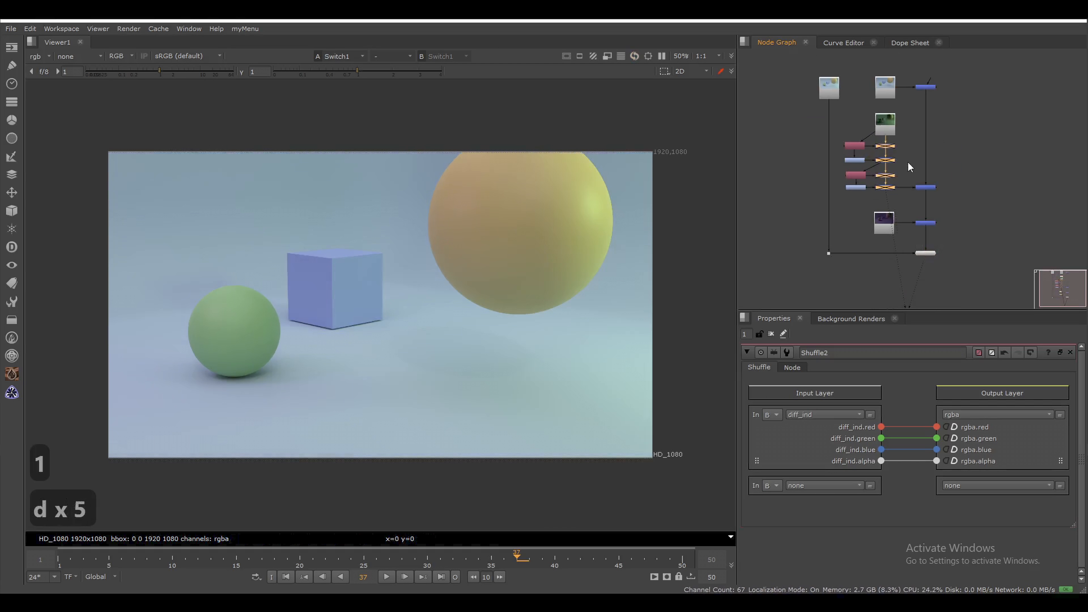
pyautogui.press('d')
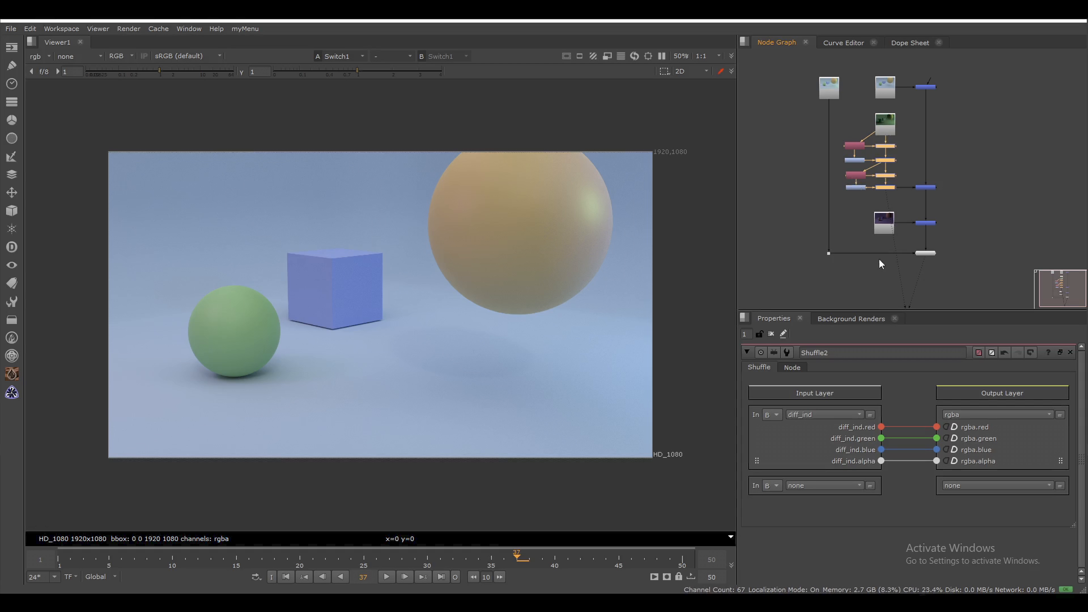
pyautogui.moveTo(878, 288); pyautogui.dragTo(867, 190, button='middle')
pyautogui.moveTo(899, 219); pyautogui.dragTo(877, 310)
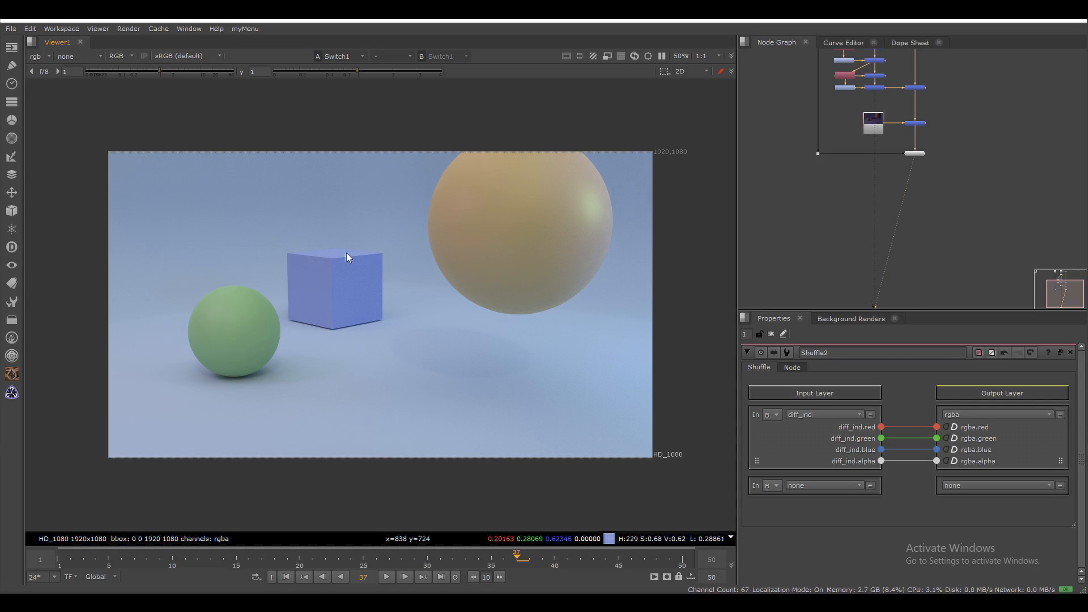
pyautogui.press('f')
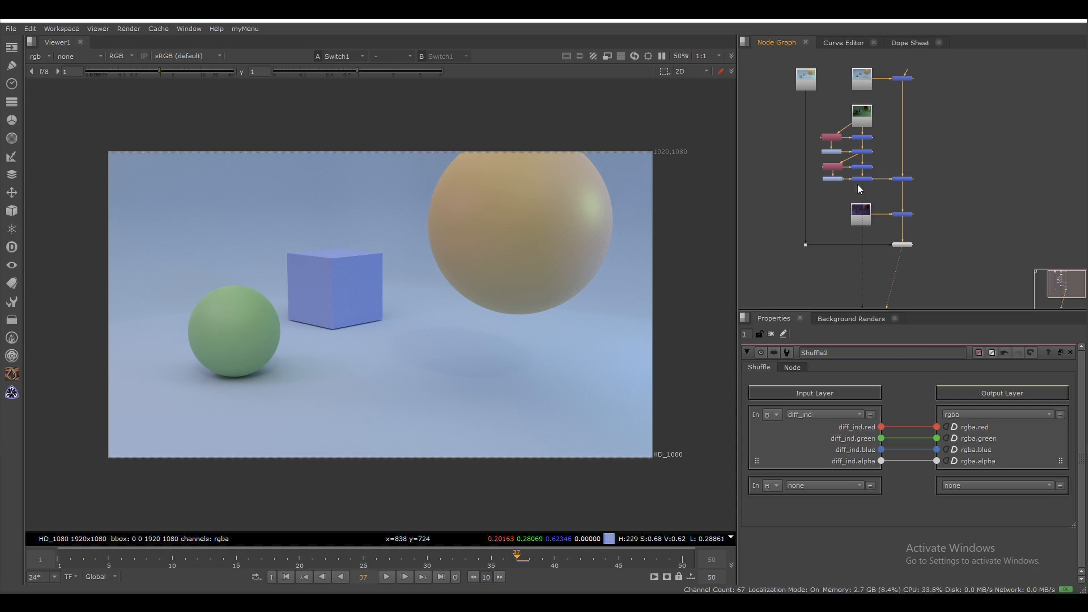
pyautogui.moveTo(874, 230); pyautogui.dragTo(892, 188, button='middle')
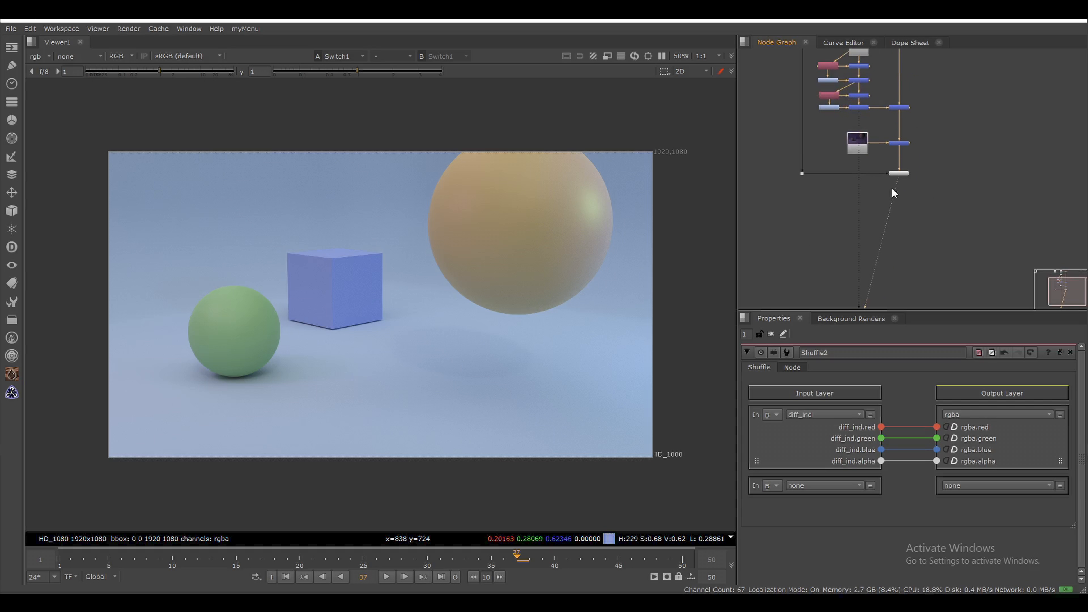
pyautogui.moveTo(928, 201); pyautogui.dragTo(880, 163)
pyautogui.moveTo(928, 207); pyautogui.dragTo(887, 165)
pyautogui.moveTo(864, 200); pyautogui.dragTo(861, 183, button='middle')
pyautogui.scroll(2, 861, 183)
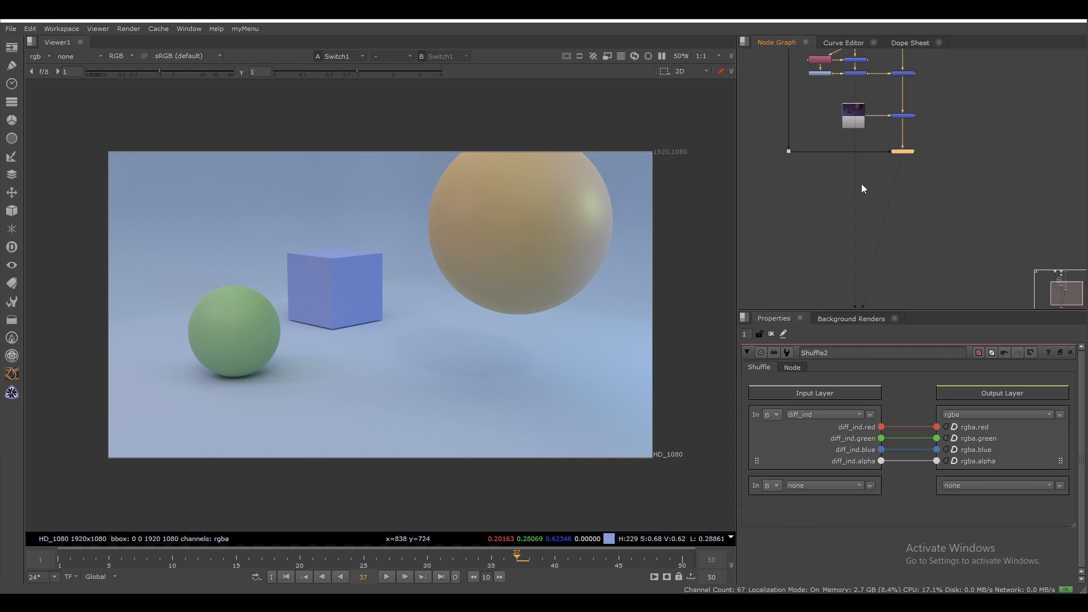
# Step: Add a Shuffle node below Switch1 and connect its input to the dot on the original render's branch
pyautogui.click(816, 178)
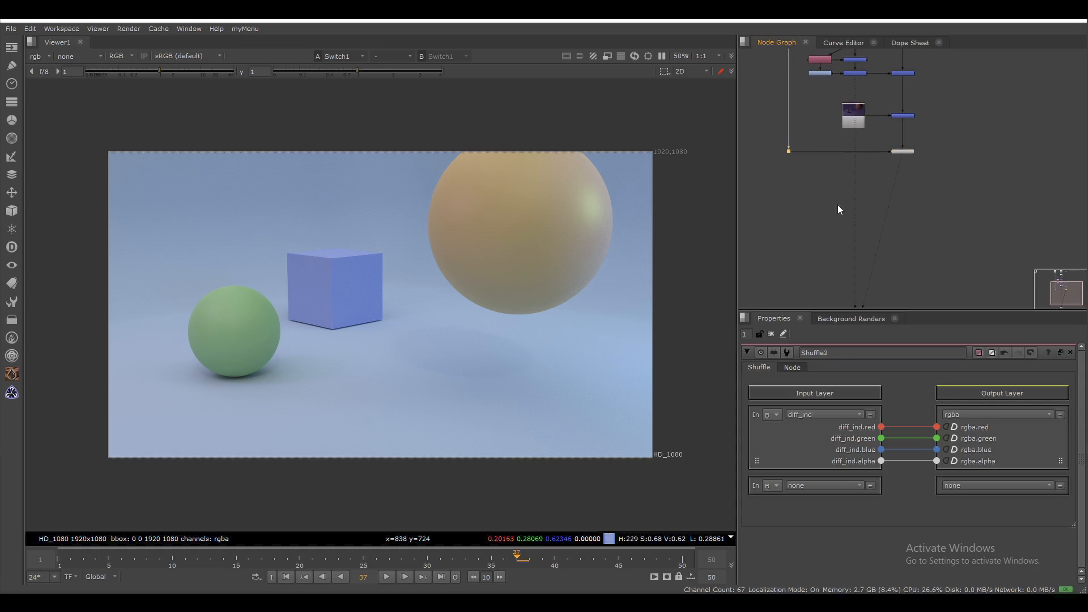
pyautogui.press('Tab')
pyautogui.write("shuf'")
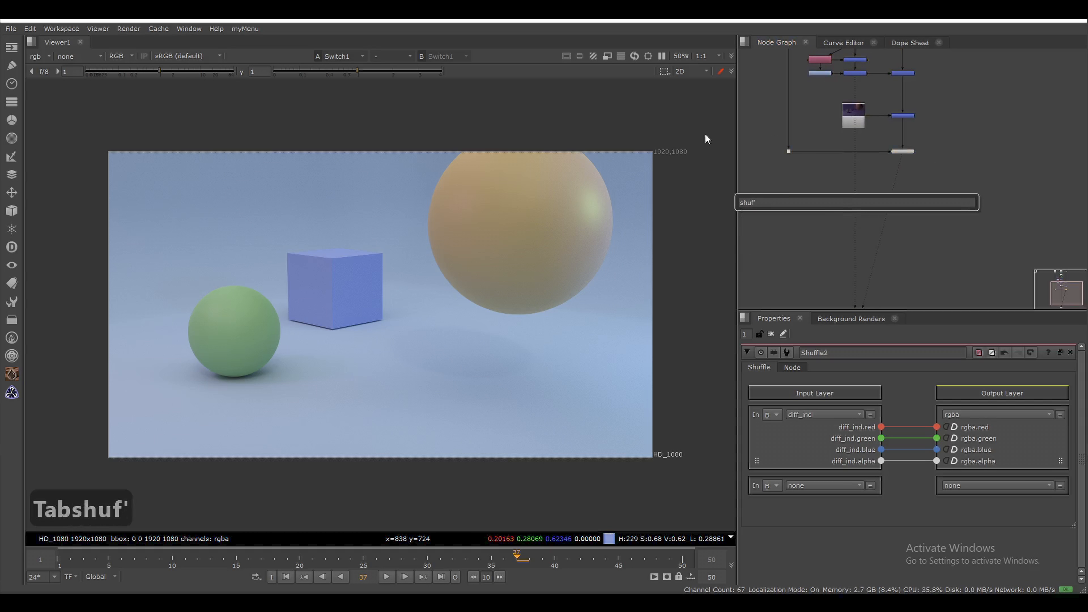
pyautogui.press('BackSpace')
pyautogui.press('Return')
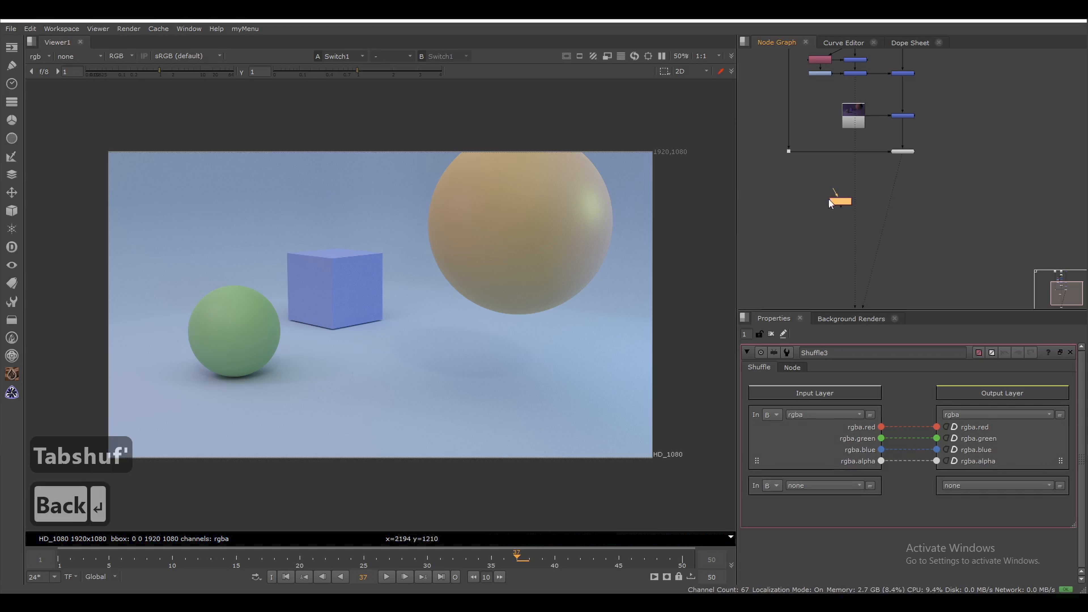
pyautogui.moveTo(794, 152); pyautogui.dragTo(791, 151)
pyautogui.moveTo(814, 182)
pyautogui.mouseDown(button='middle')
pyautogui.moveTo(815, 235)
pyautogui.moveTo(814, 193)
pyautogui.mouseUp(button='middle')
pyautogui.scroll(-3, 817, 233)
pyautogui.scroll(5, 814, 193)
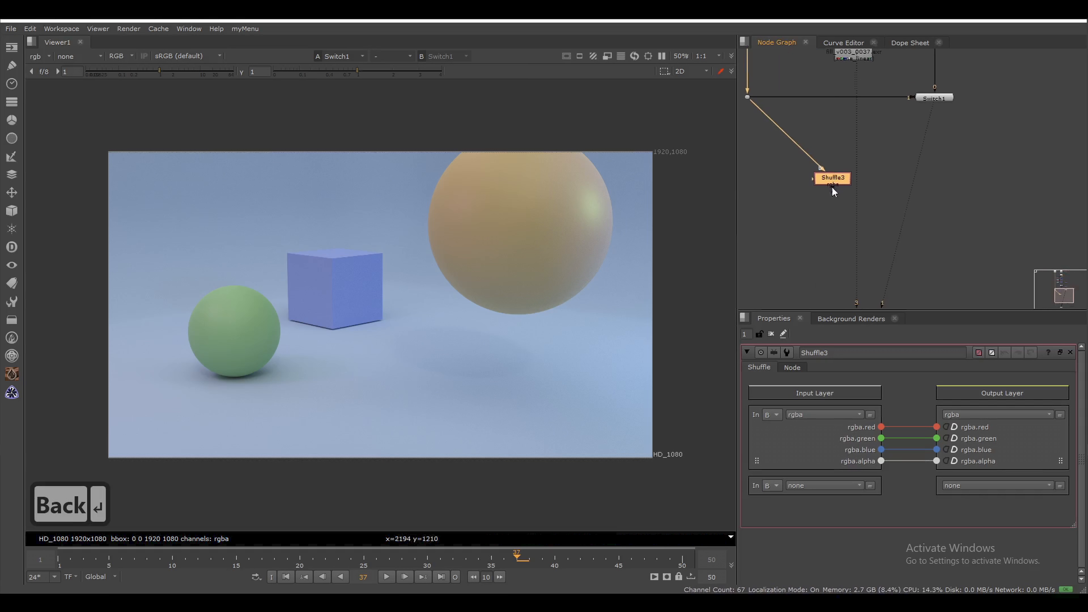
# Step: View Shuffle3 and set its input layer to surface_colour
pyautogui.press('1')
pyautogui.click(819, 414)
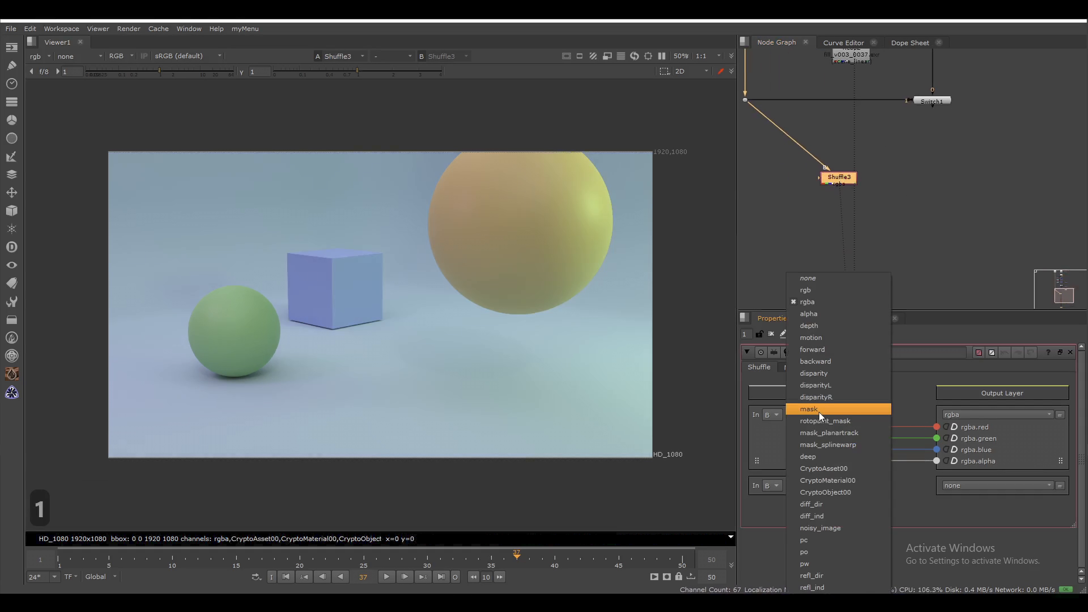
pyautogui.click(806, 585)
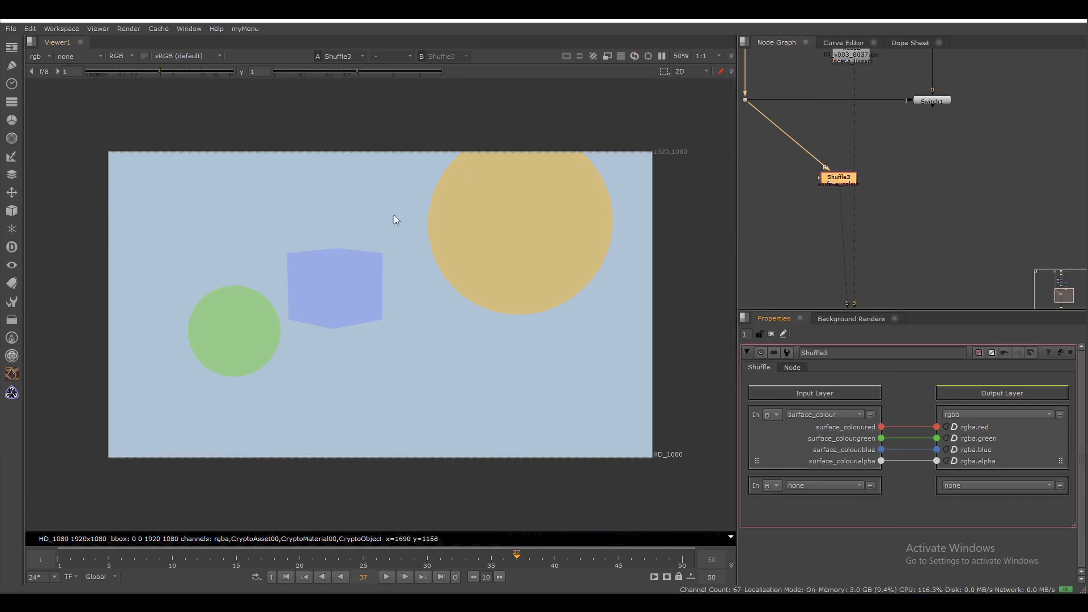
pyautogui.moveTo(828, 160); pyautogui.dragTo(815, 207, button='middle')
pyautogui.moveTo(829, 228); pyautogui.dragTo(837, 209)
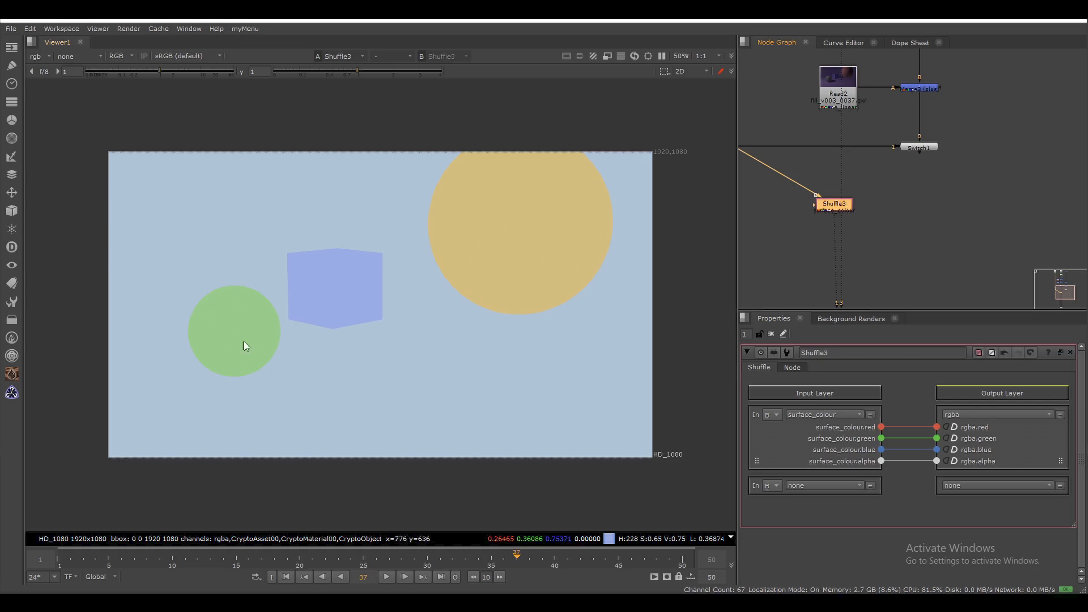
pyautogui.moveTo(863, 211); pyautogui.dragTo(854, 201, button='middle')
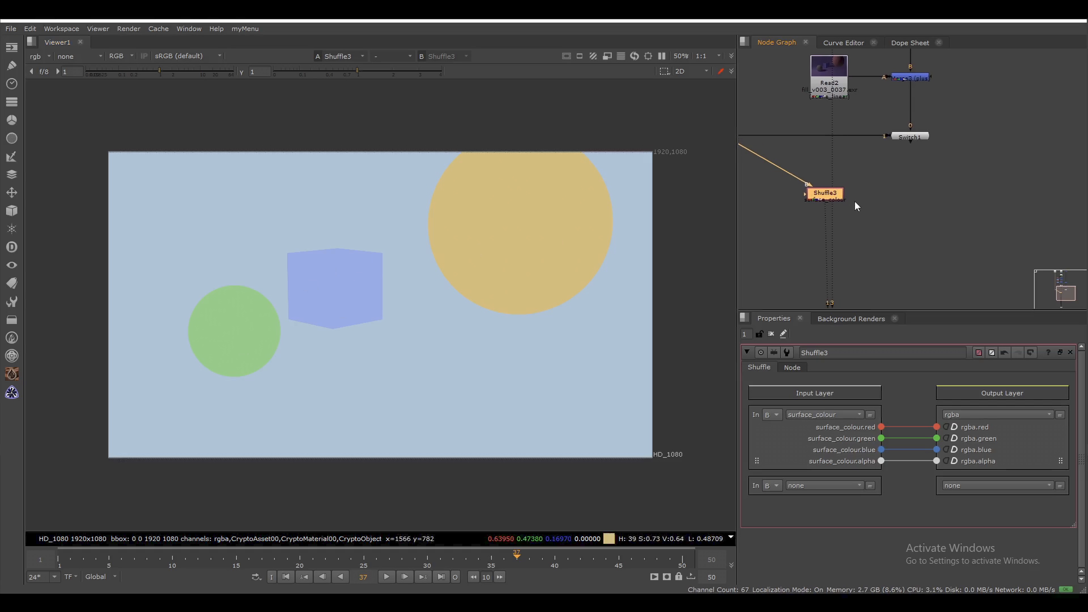
pyautogui.moveTo(854, 145); pyautogui.dragTo(875, 202, button='middle')
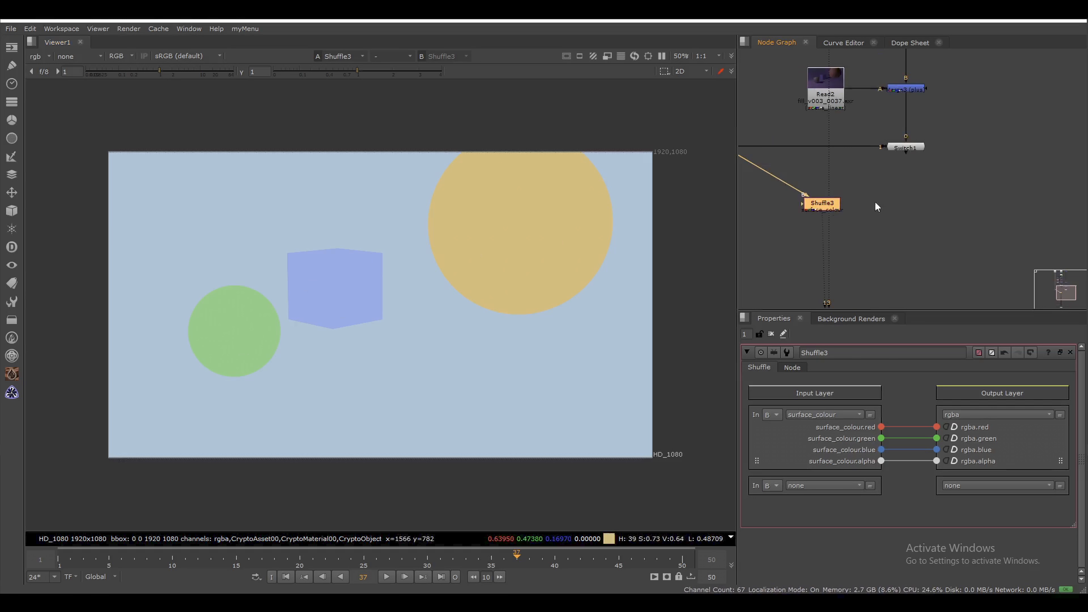
# Step: View the Switch1 output to compare it with the surface_colour pass
pyautogui.click(905, 147)
pyautogui.press('1')
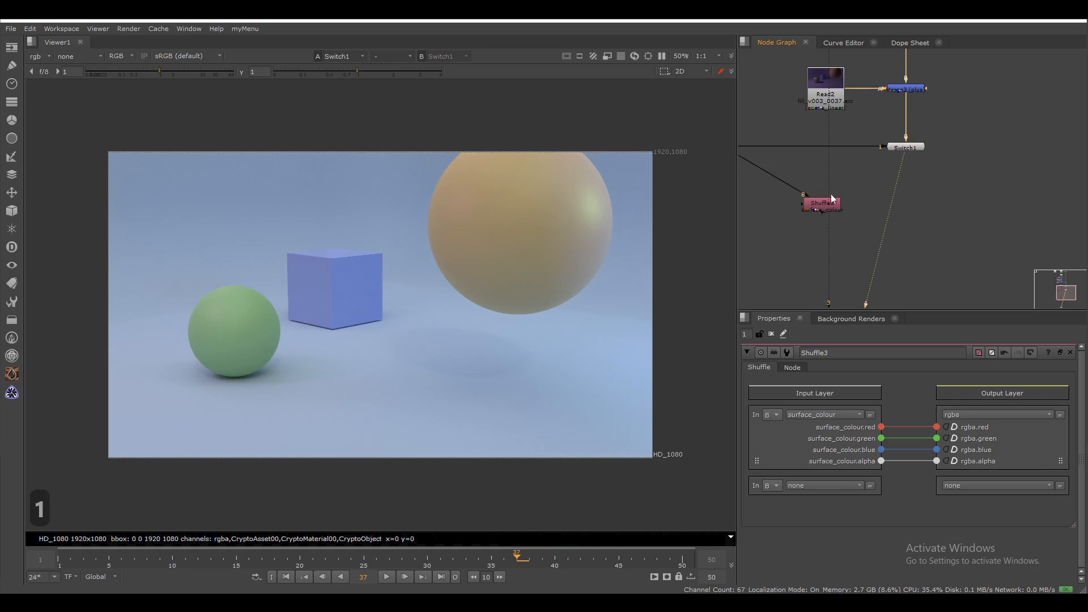
pyautogui.moveTo(875, 192); pyautogui.dragTo(856, 193, button='middle')
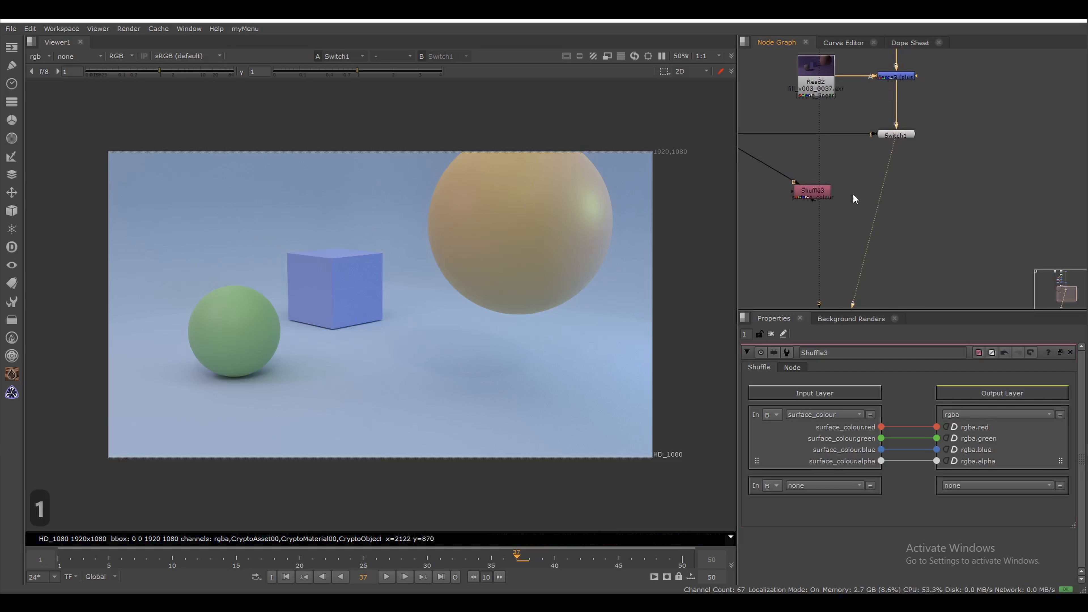
pyautogui.moveTo(858, 172); pyautogui.dragTo(777, 219)
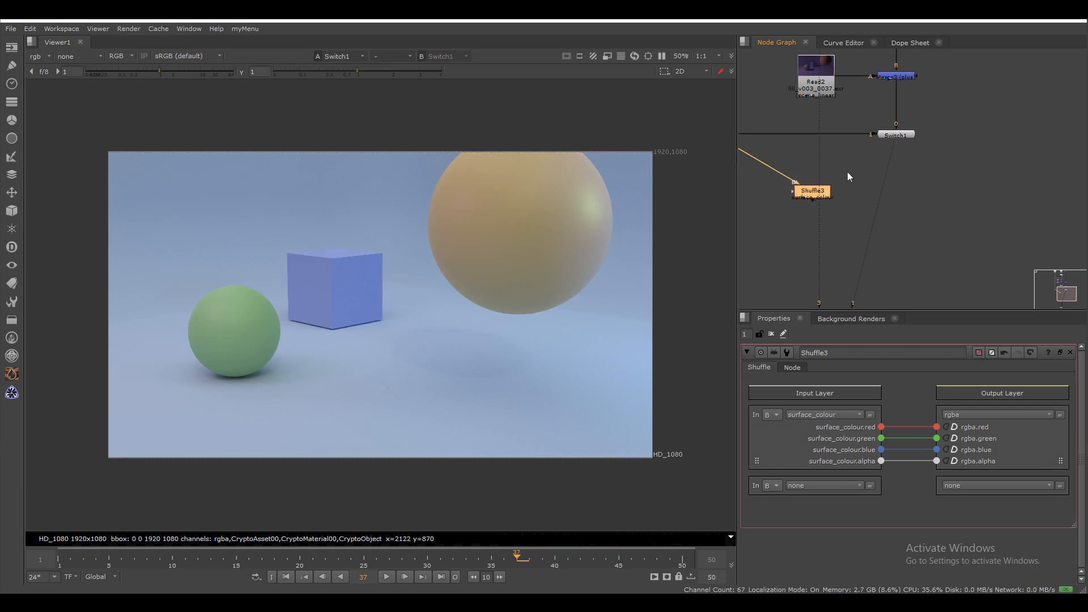
# Step: Add a Divide merge with Shuffle3 as A and Switch1 as B, and view its output
pyautogui.click(866, 191)
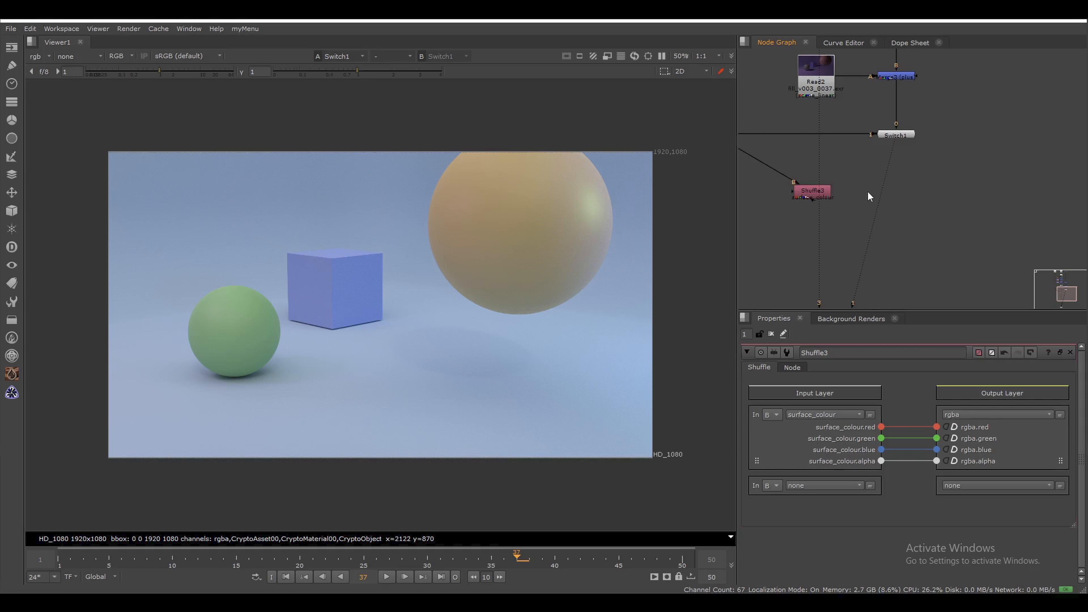
pyautogui.press('Tab')
pyautogui.write('divid')
pyautogui.press('Down')
pyautogui.press('Return')
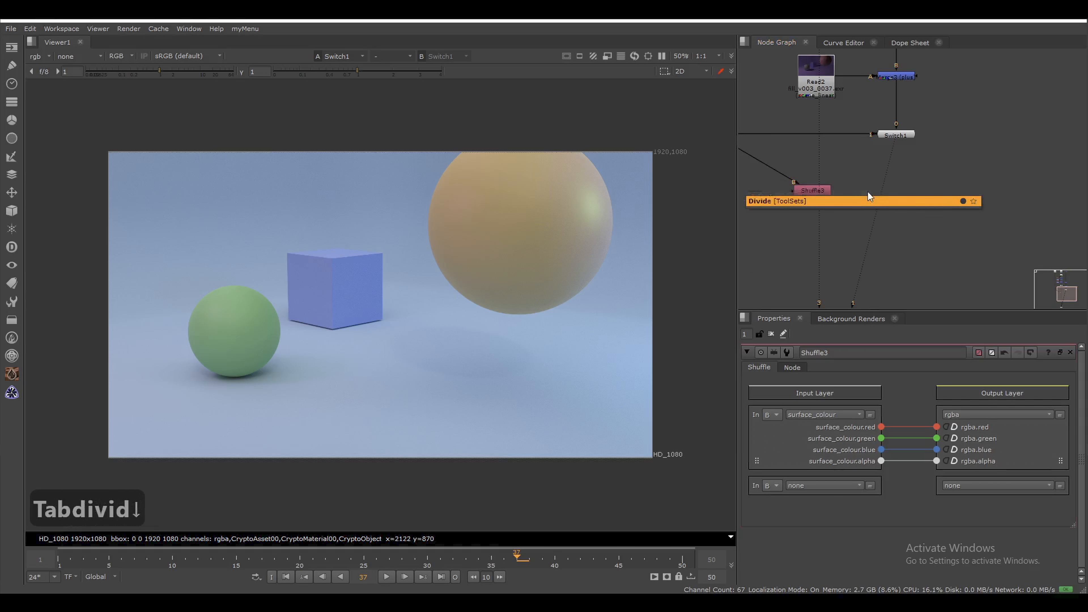
pyautogui.moveTo(855, 190); pyautogui.dragTo(829, 189)
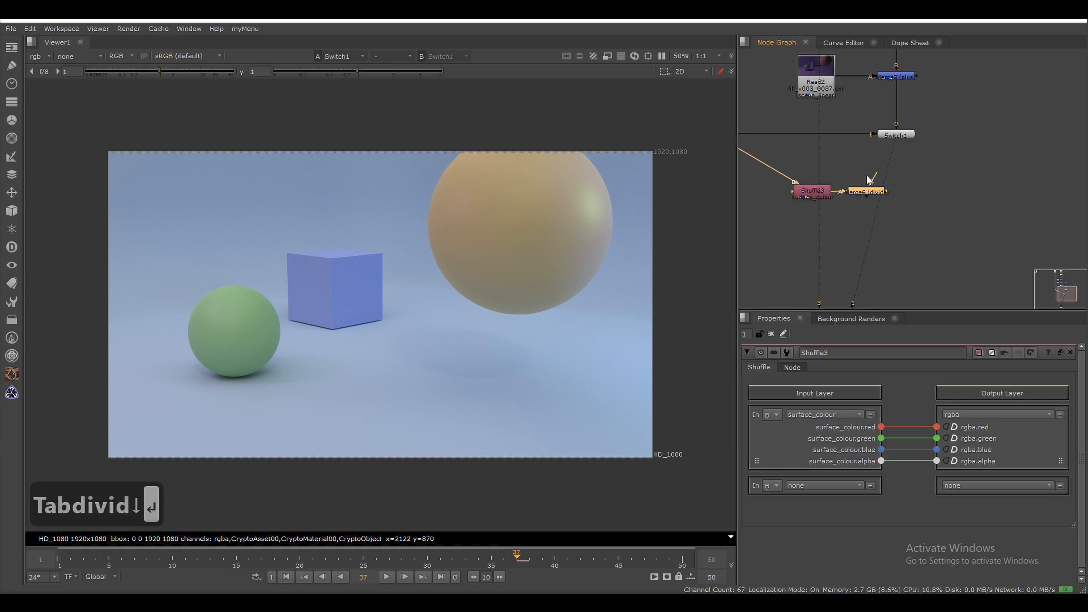
pyautogui.moveTo(895, 139); pyautogui.dragTo(896, 135)
pyautogui.press('1')
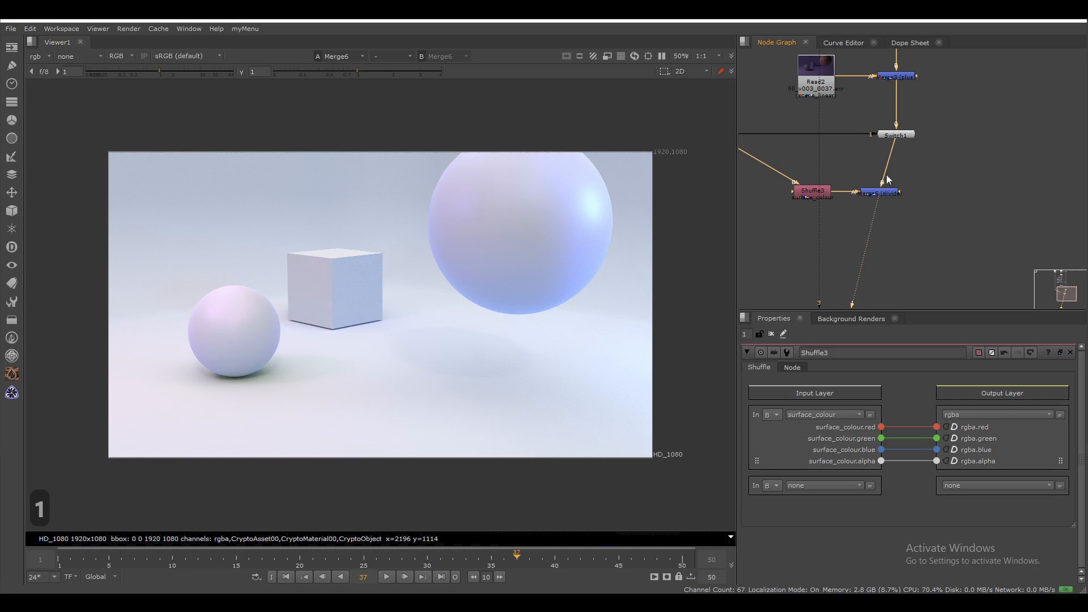
# Step: Align the Divide merge directly beneath Switch1 and view the Shuffle3 surface colour output
pyautogui.moveTo(878, 193); pyautogui.dragTo(887, 194)
pyautogui.click(803, 187)
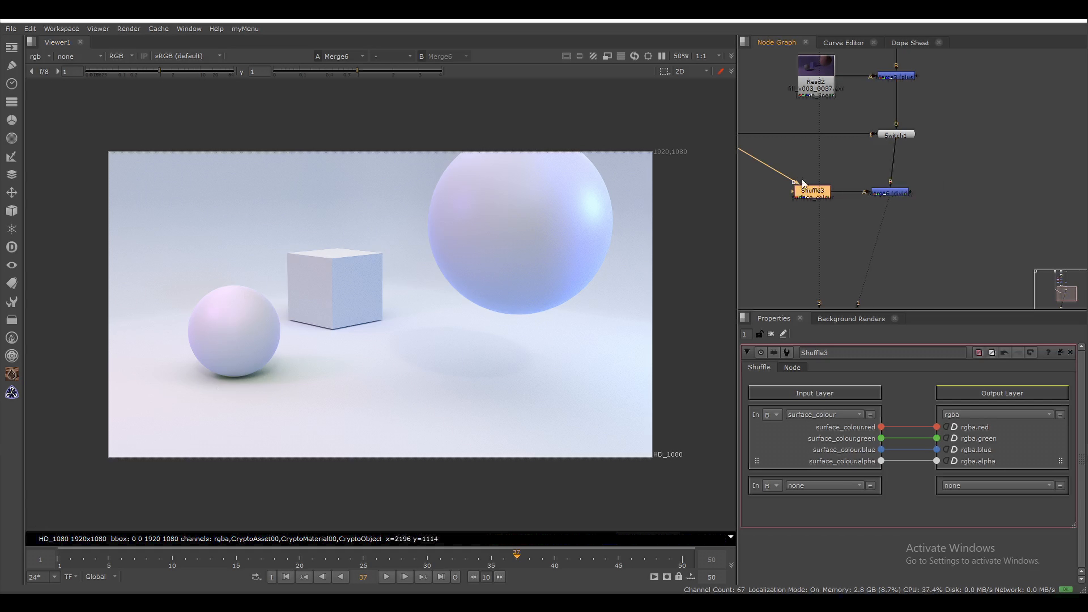
pyautogui.press('1')
pyautogui.moveTo(886, 192); pyautogui.dragTo(893, 191)
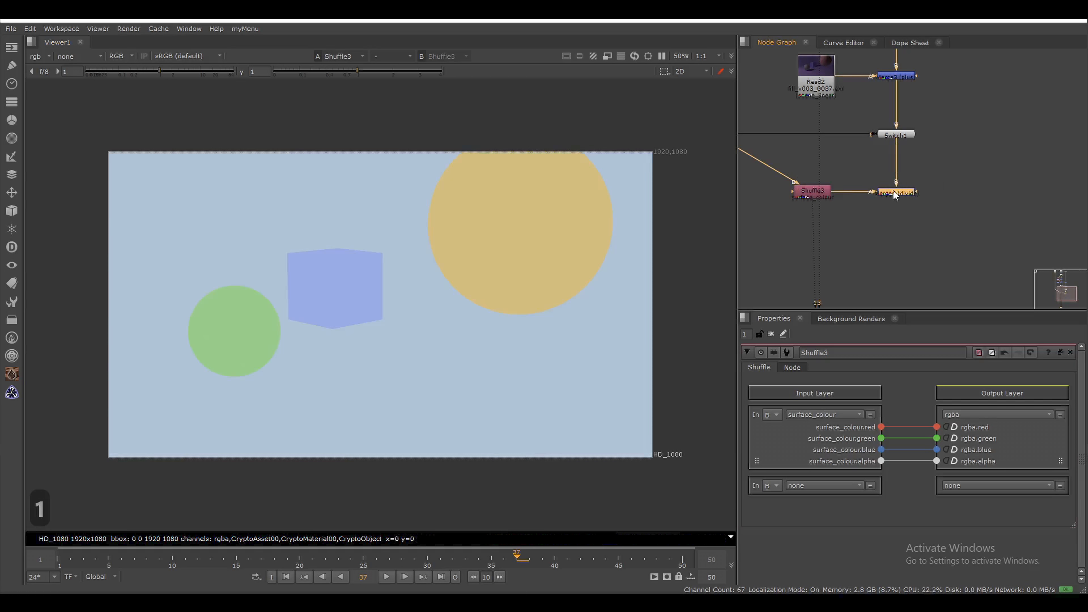
pyautogui.moveTo(843, 225); pyautogui.dragTo(783, 163)
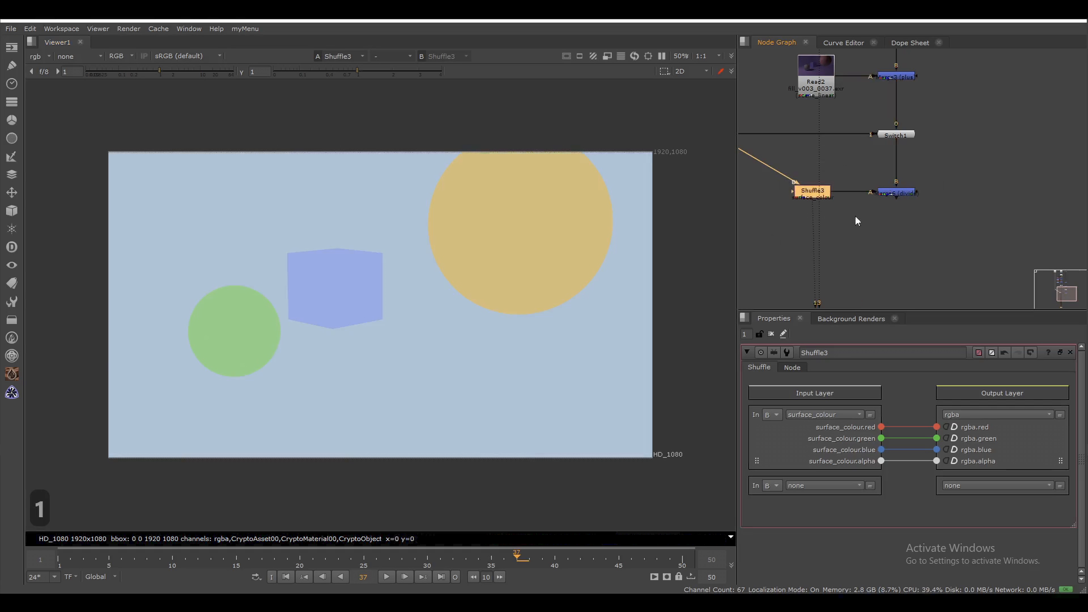
# Step: Add a Grade below Shuffle3, view it, and tint it pink with multiply values 2.433333, -0.166667 and 0.733333
pyautogui.moveTo(837, 224); pyautogui.dragTo(835, 203, button='middle')
pyautogui.press('g')
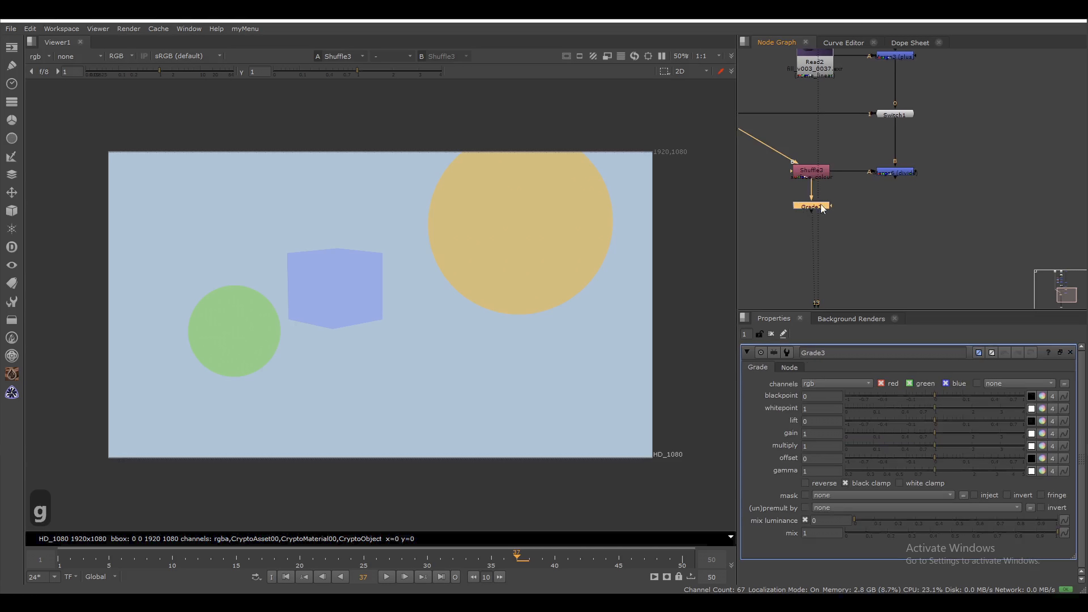
pyautogui.press('1')
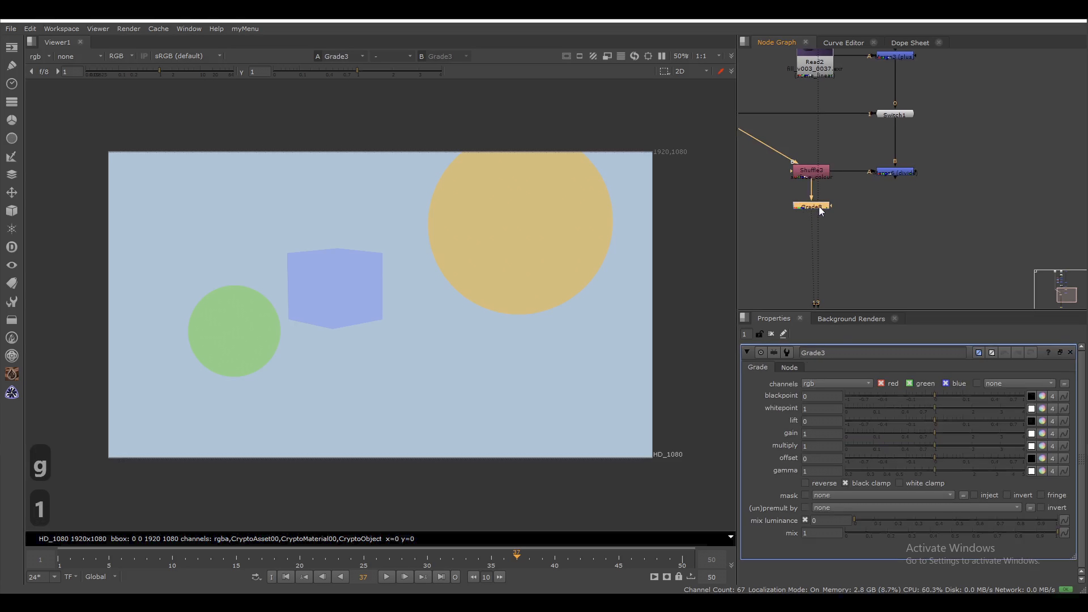
pyautogui.click(1043, 446)
pyautogui.moveTo(780, 268); pyautogui.dragTo(766, 362)
pyautogui.moveTo(780, 208); pyautogui.dragTo(781, 181)
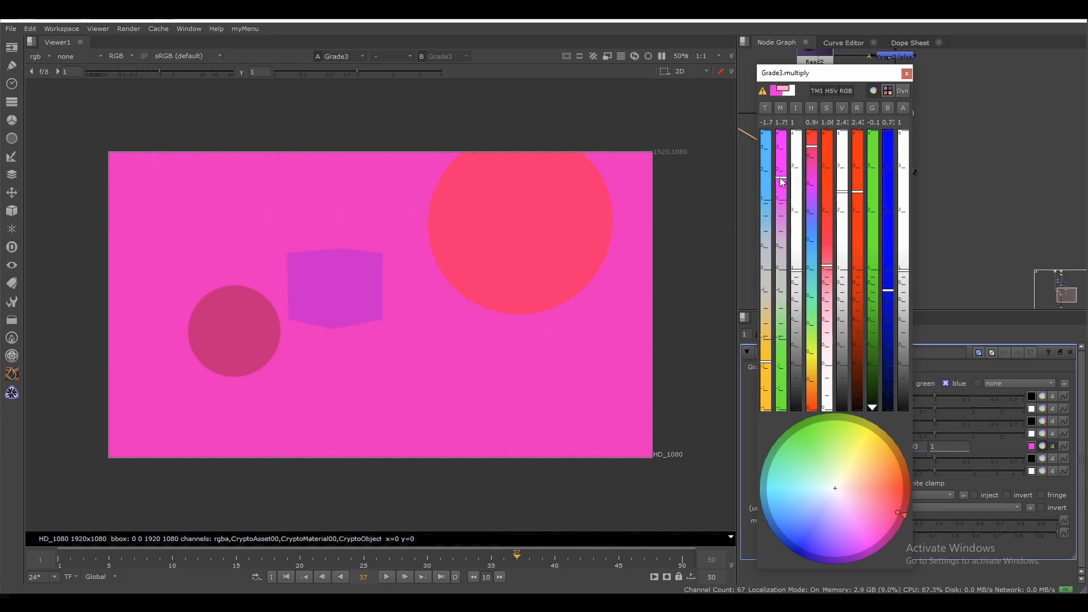
pyautogui.click(907, 74)
pyautogui.moveTo(819, 202); pyautogui.dragTo(823, 207)
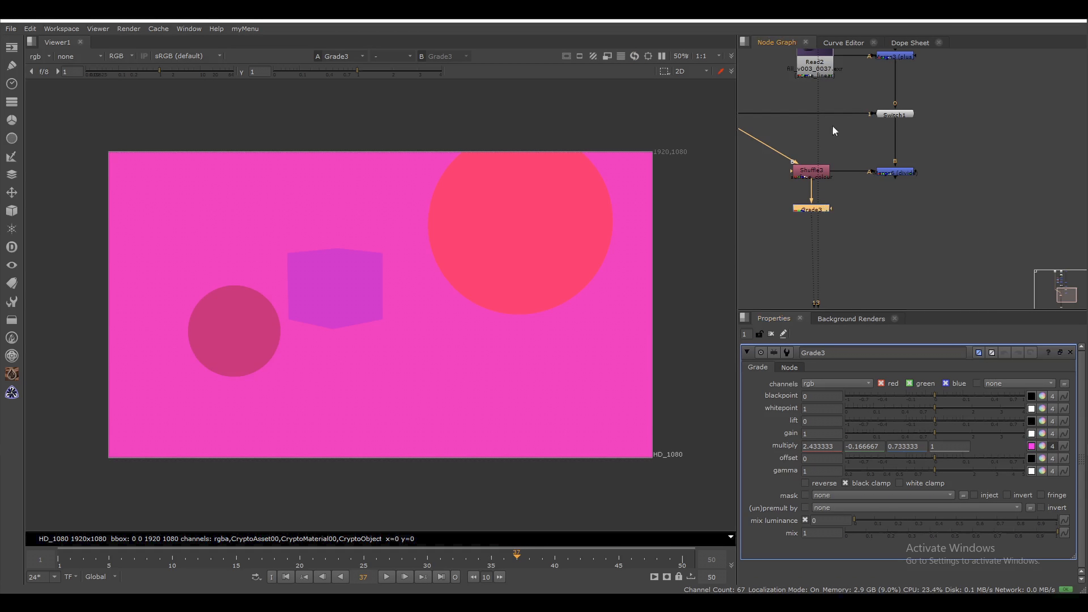
# Step: Add a Multiply merge node below the Divide merge, beside Grade3
pyautogui.click(897, 173)
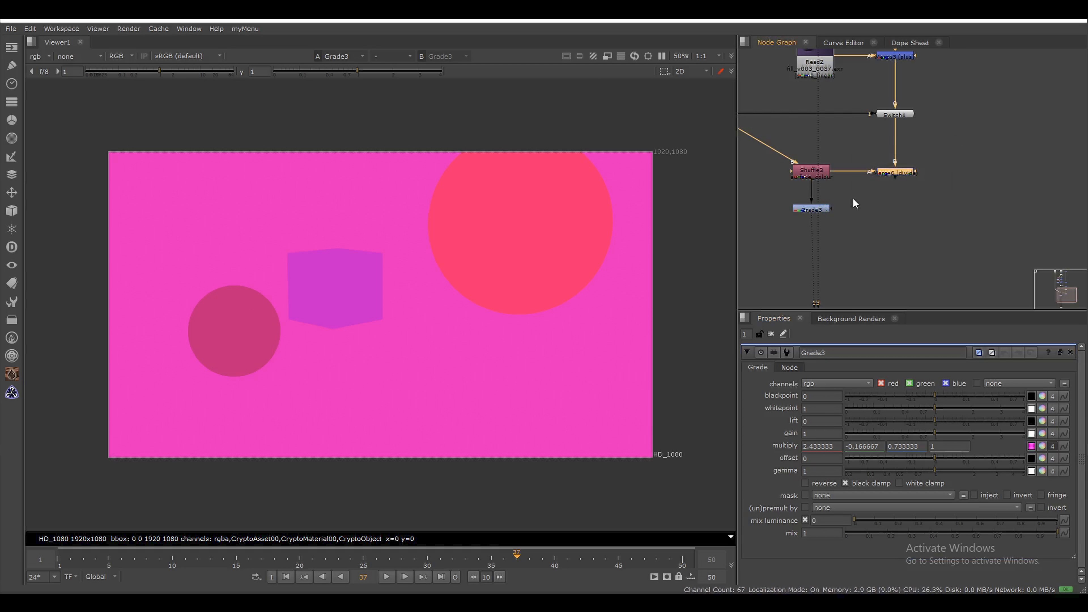
pyautogui.moveTo(895, 202); pyautogui.dragTo(886, 198, button='middle')
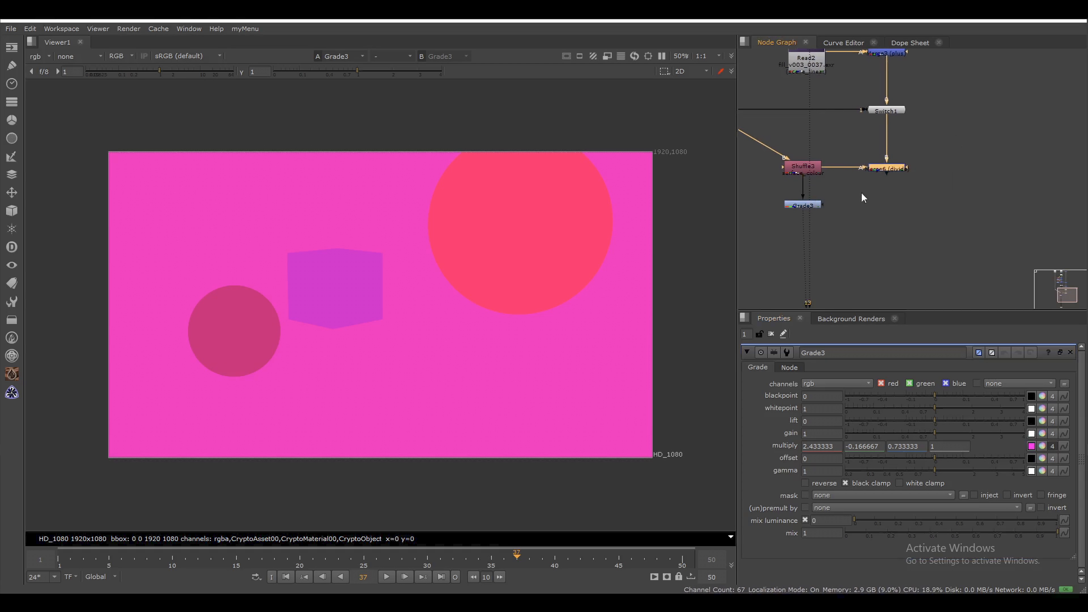
pyautogui.click(889, 201)
pyautogui.press('Tab')
pyautogui.write('mukt')
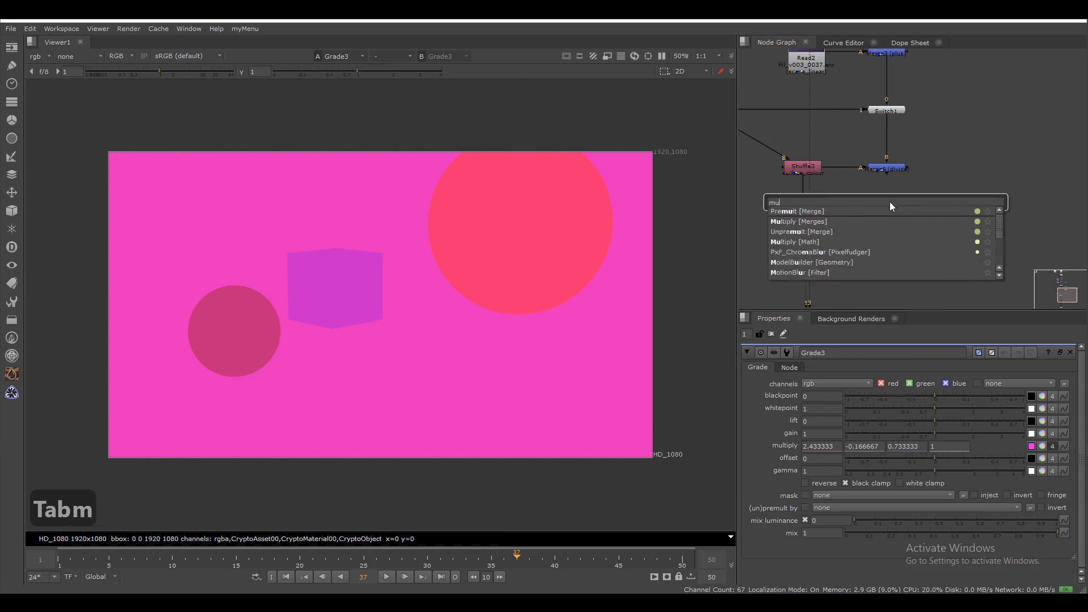
pyautogui.press('BackSpace')
pyautogui.press('BackSpace')
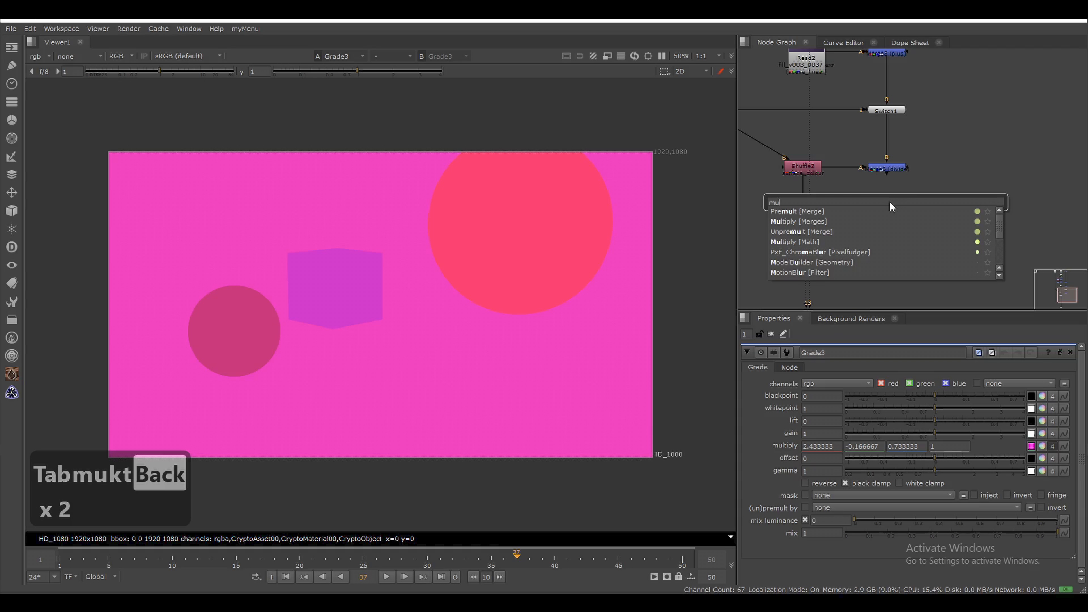
pyautogui.write('lt')
pyautogui.press('Down')
pyautogui.press('Down')
pyautogui.press('Return')
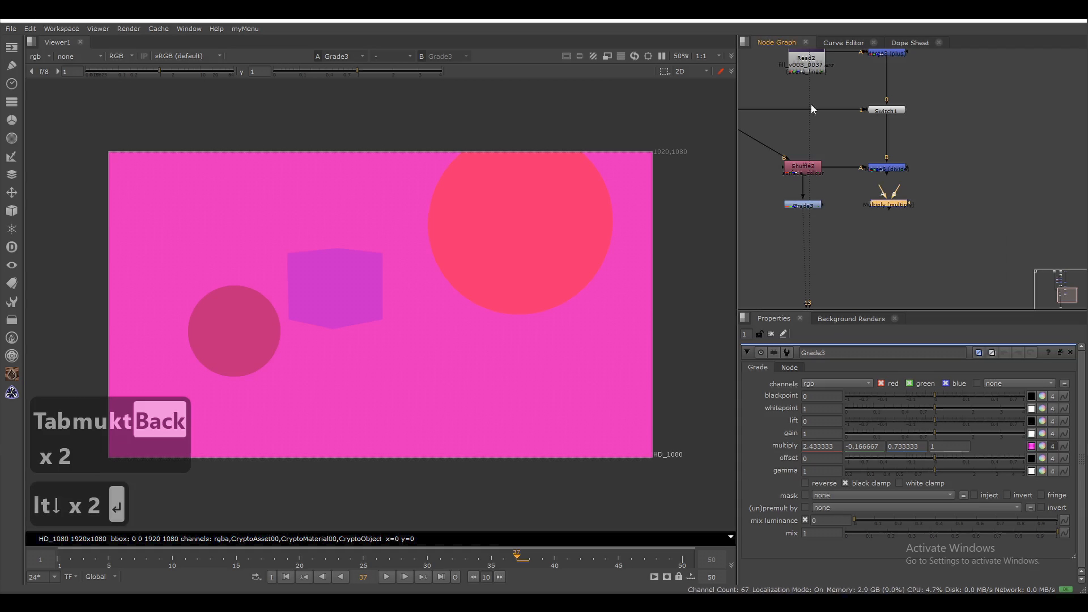
# Step: Connect the Multiply merge with Grade3 as A and the Divide merge as B, and view its output
pyautogui.moveTo(882, 191); pyautogui.dragTo(821, 206)
pyautogui.moveTo(898, 186); pyautogui.dragTo(887, 169)
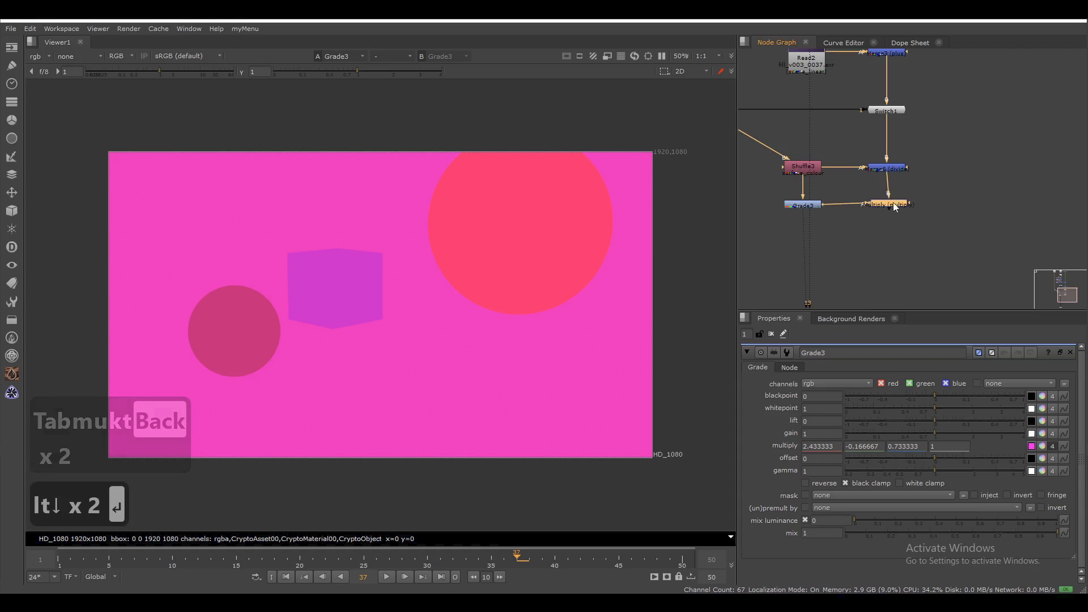
pyautogui.press('1')
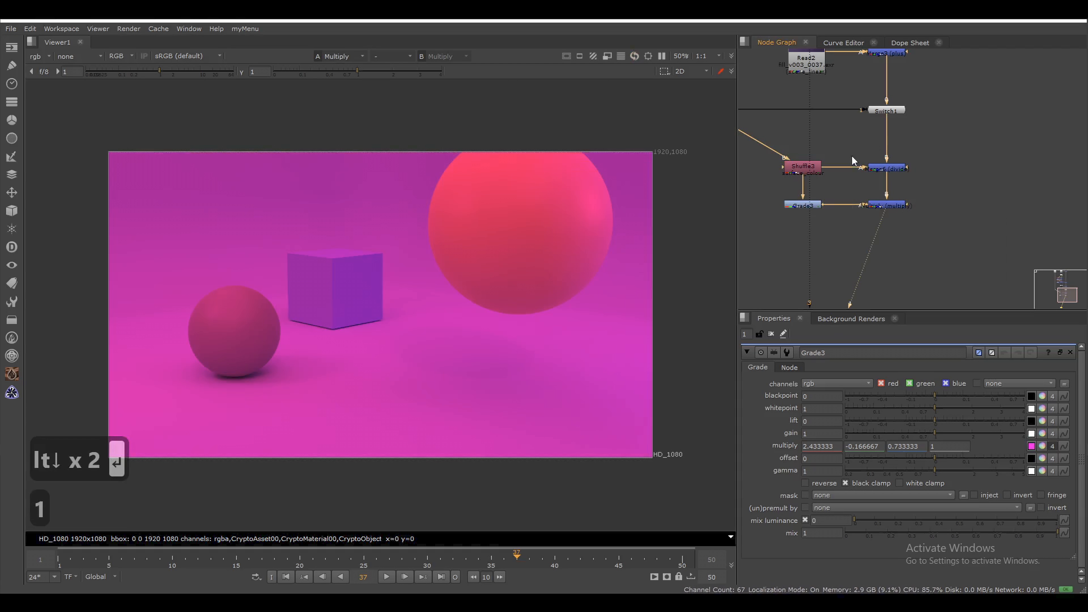
# Step: Load Switch1 as a second viewer input and compare it back and forth with the Multiply output
pyautogui.click(891, 111)
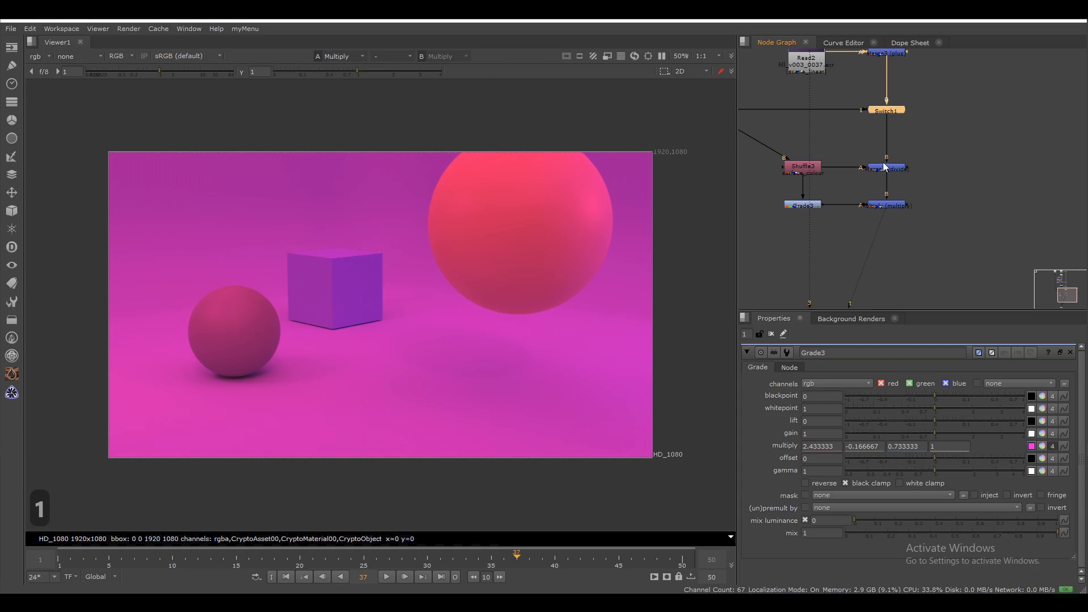
pyautogui.press('1')
pyautogui.press('3')
pyautogui.press('1')
pyautogui.press('3')
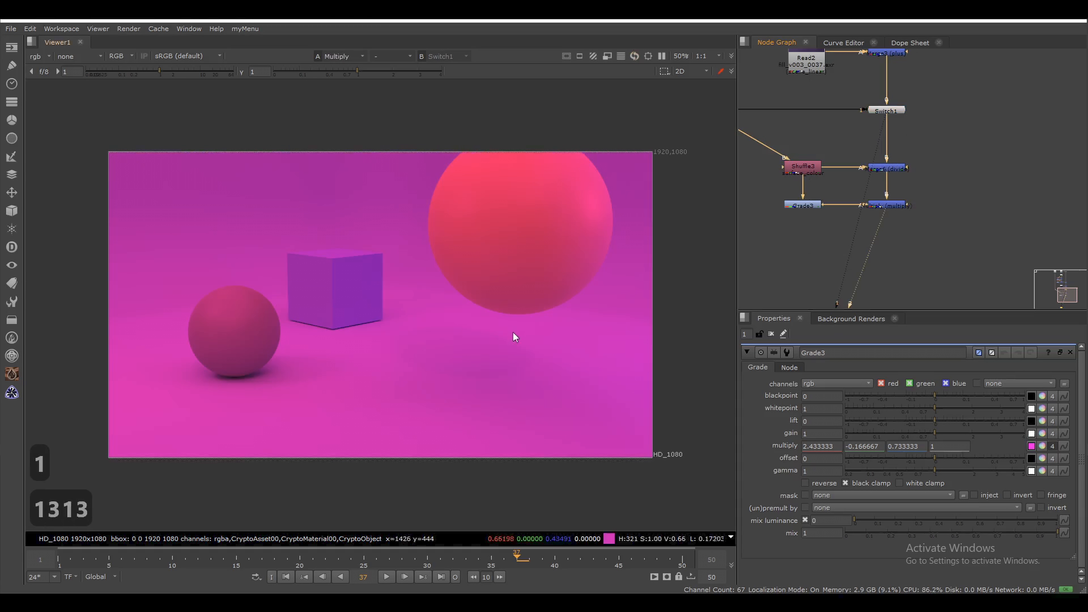
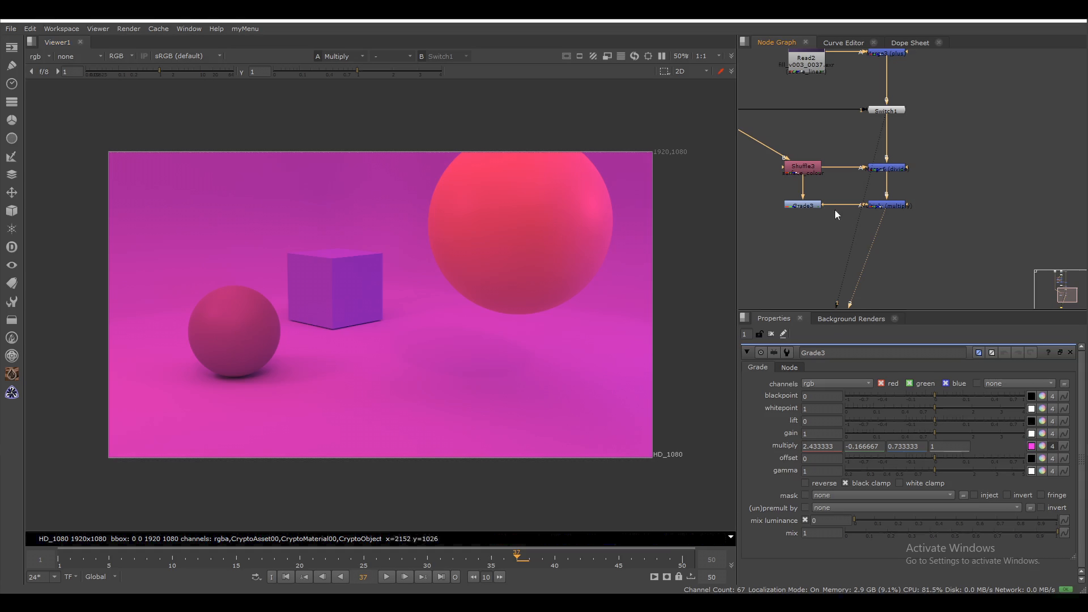
pyautogui.scroll(-3, 835, 212)
pyautogui.moveTo(835, 246); pyautogui.dragTo(847, 238, button='middle')
pyautogui.moveTo(785, 230); pyautogui.dragTo(851, 177)
pyautogui.scroll(3, 840, 201)
pyautogui.click(847, 226)
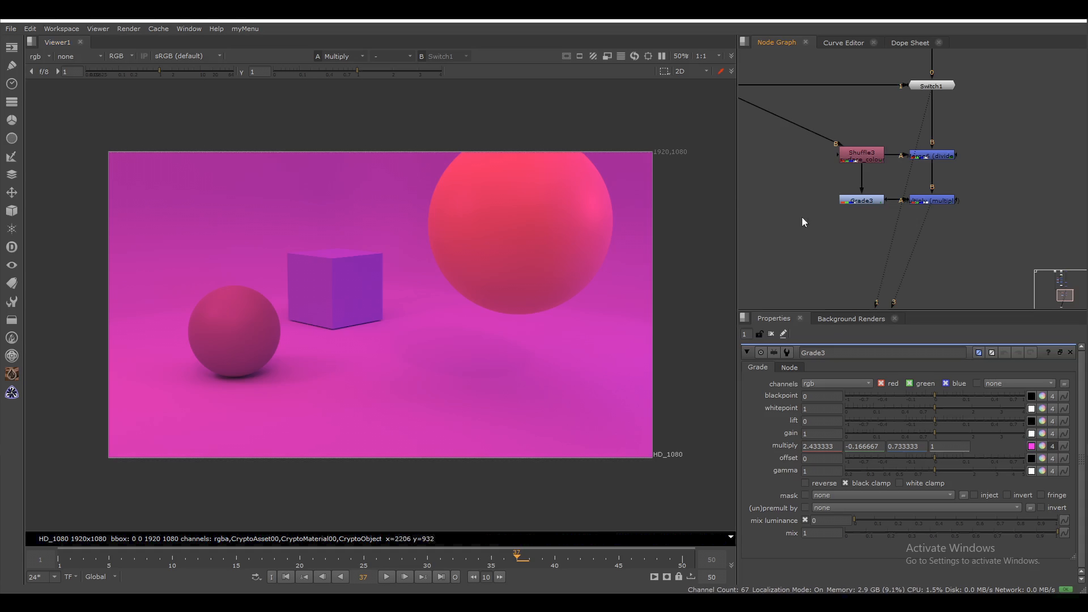
# Step: Draw an elliptical Roto mask around the small sphere and delete the Roto node
pyautogui.moveTo(792, 211); pyautogui.dragTo(813, 206, button='middle')
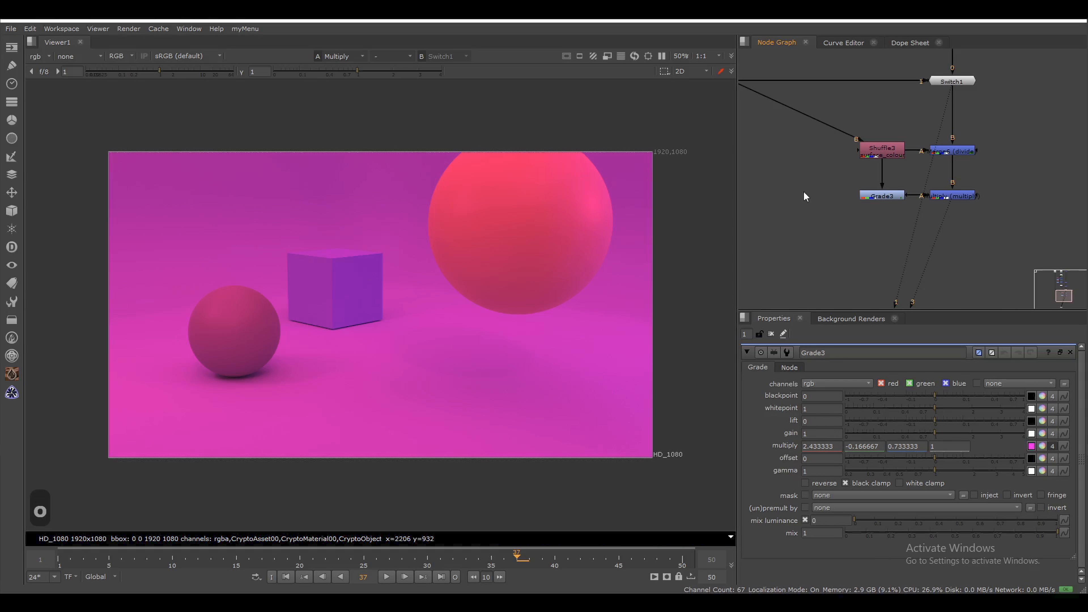
pyautogui.press('o')
pyautogui.press('v')
pyautogui.press('v')
pyautogui.press('v')
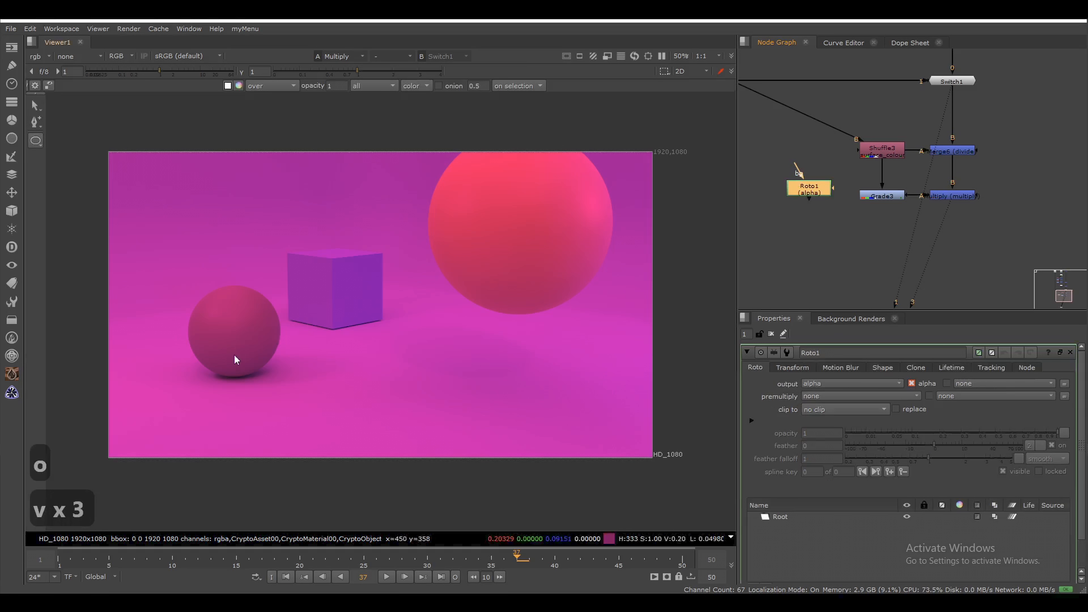
pyautogui.moveTo(182, 377); pyautogui.dragTo(283, 291)
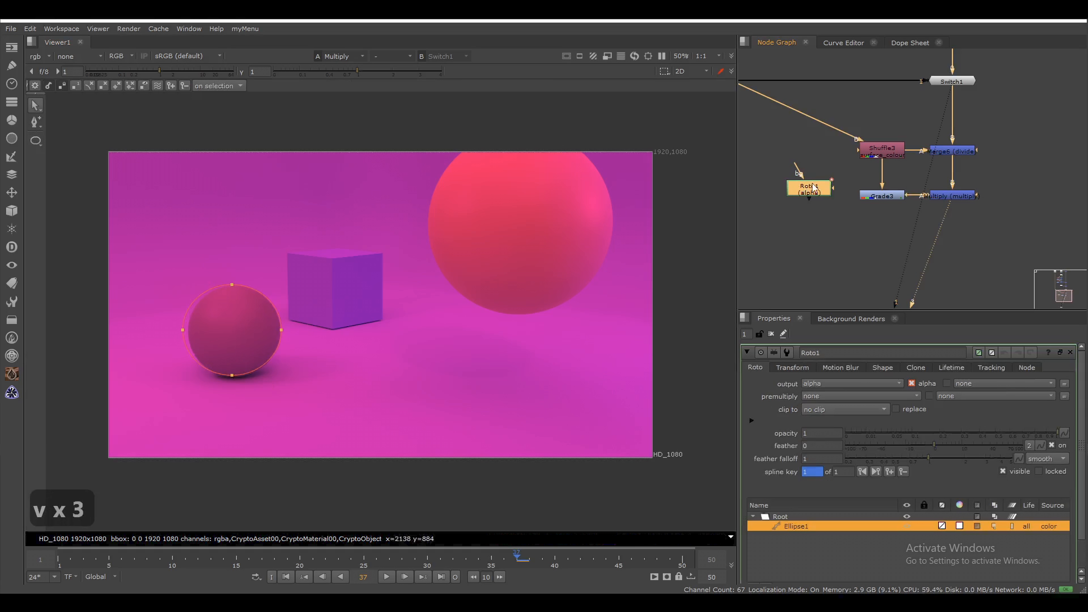
pyautogui.press('Delete')
# Step: View the Dot beside Switch1, and add a Cryptomatte node fed by that Dot near Grade3
pyautogui.scroll(-2, 800, 188)
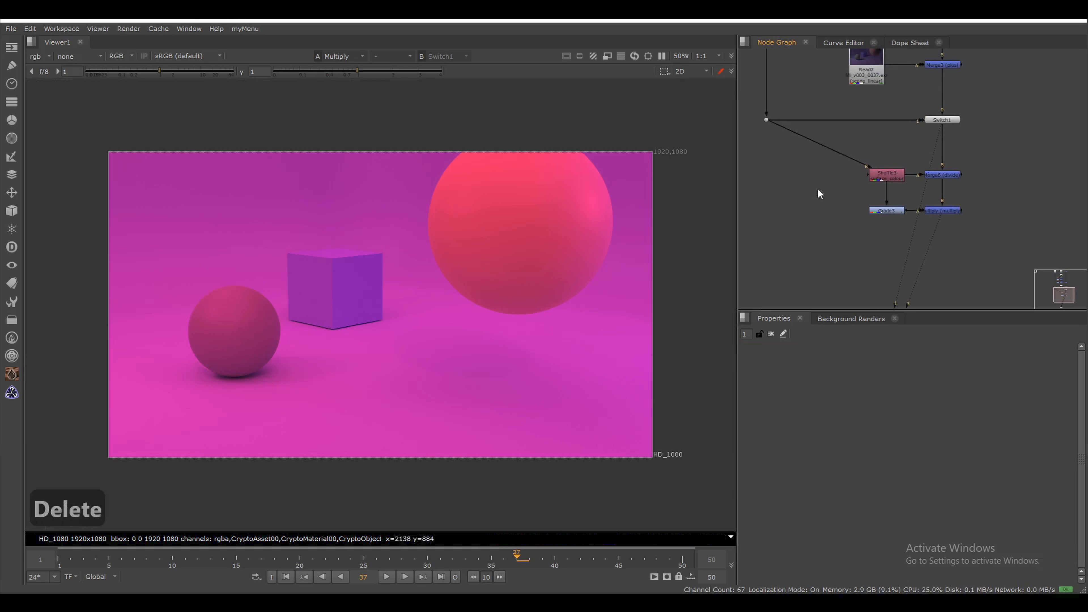
pyautogui.press('1')
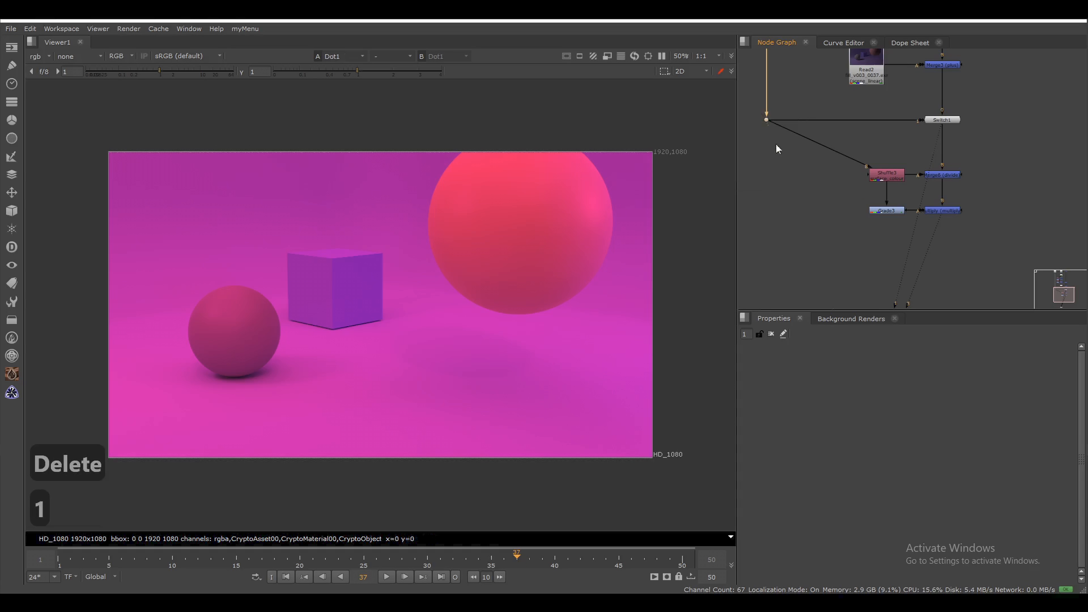
pyautogui.press('Tab')
pyautogui.write('crypto')
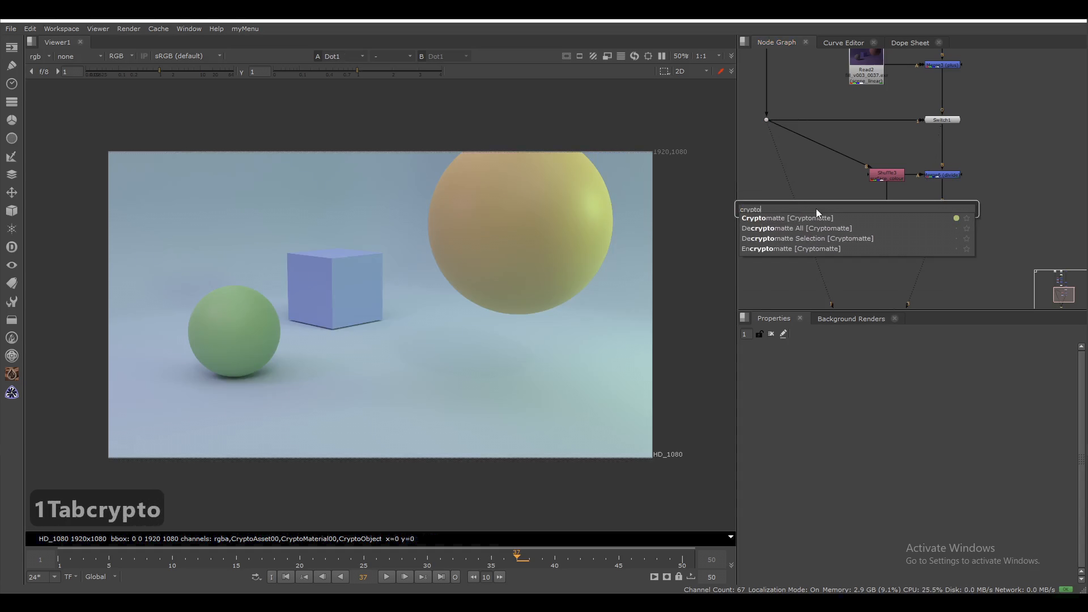
pyautogui.press('Down')
pyautogui.press('Return')
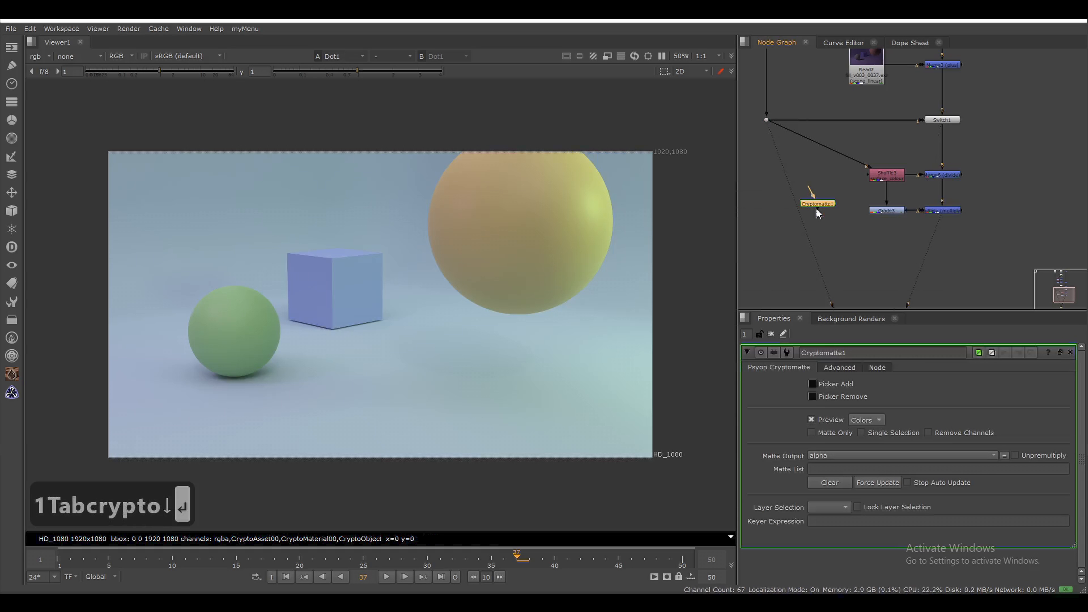
pyautogui.moveTo(850, 179); pyautogui.dragTo(789, 228)
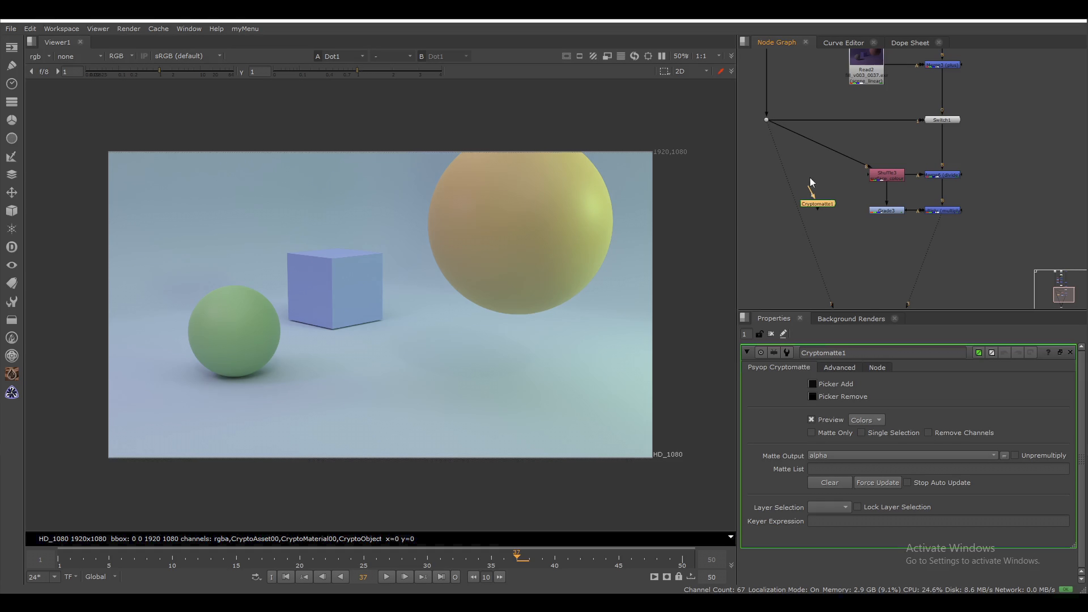
pyautogui.moveTo(797, 149); pyautogui.dragTo(771, 125)
pyautogui.click(826, 202)
pyautogui.scroll(2, 828, 210)
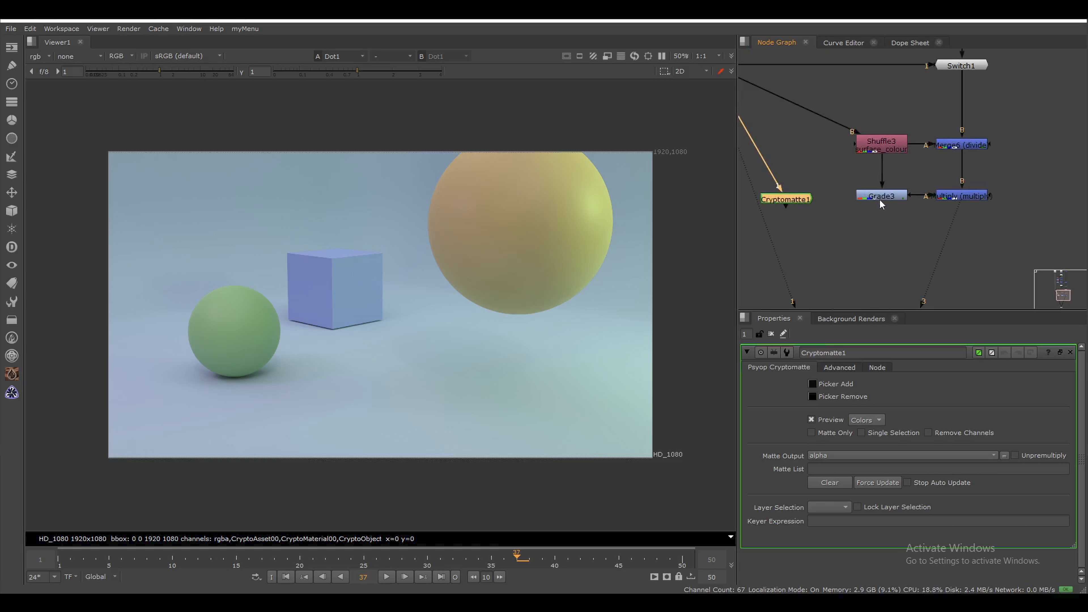
# Step: Connect Grade3's mask input to the Cryptomatte node and line the two nodes up horizontally
pyautogui.moveTo(881, 196); pyautogui.dragTo(881, 216)
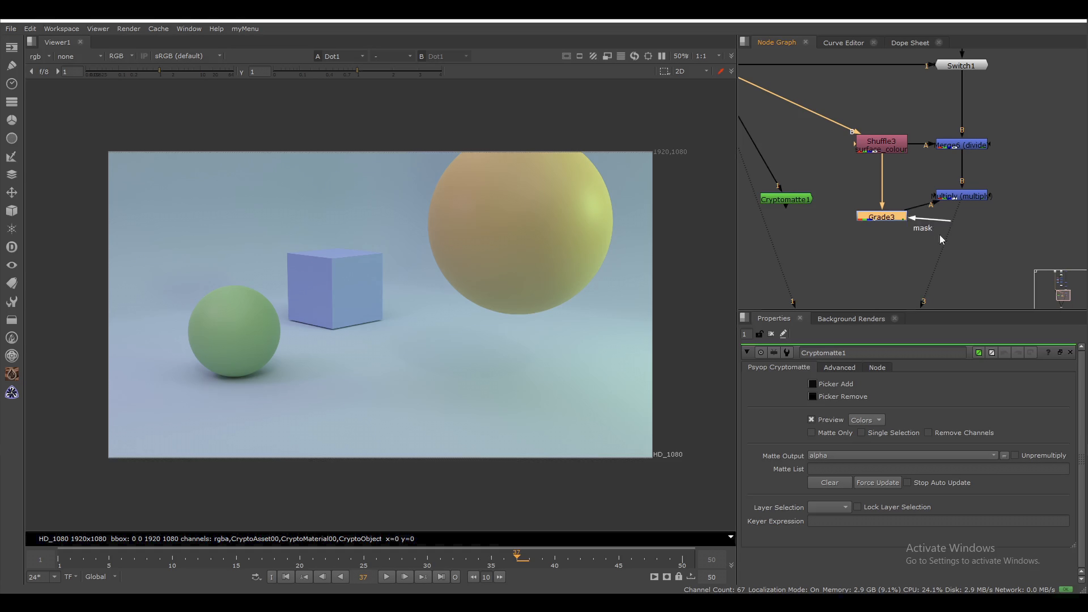
pyautogui.moveTo(949, 221); pyautogui.dragTo(792, 200)
pyautogui.moveTo(886, 217); pyautogui.dragTo(885, 191)
pyautogui.moveTo(789, 202); pyautogui.dragTo(792, 199)
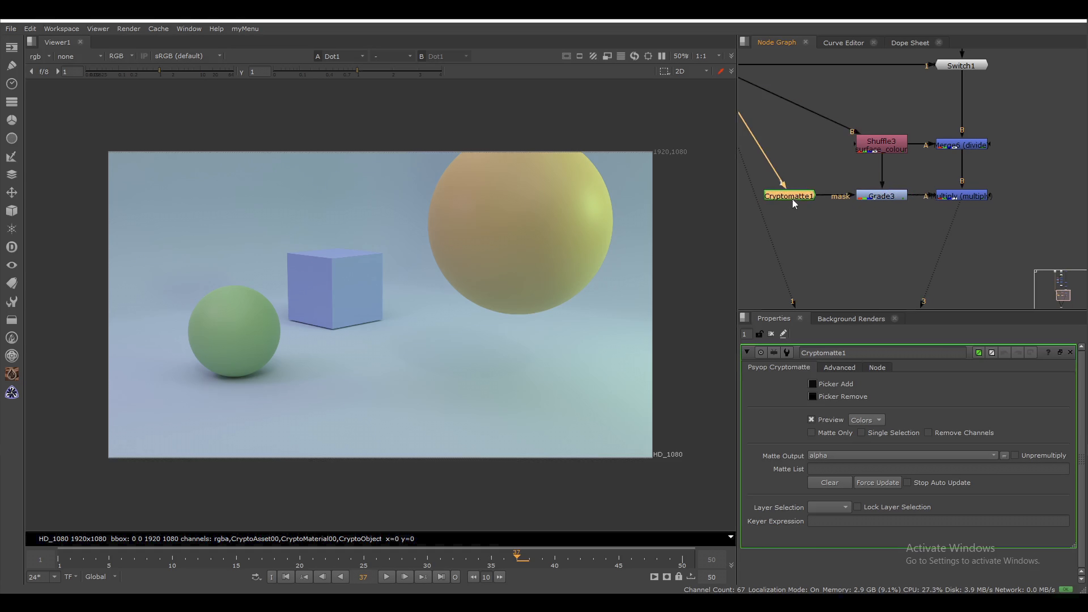
# Step: View Grade3's output and toggle the node off and on
pyautogui.click(881, 196)
pyautogui.press('1')
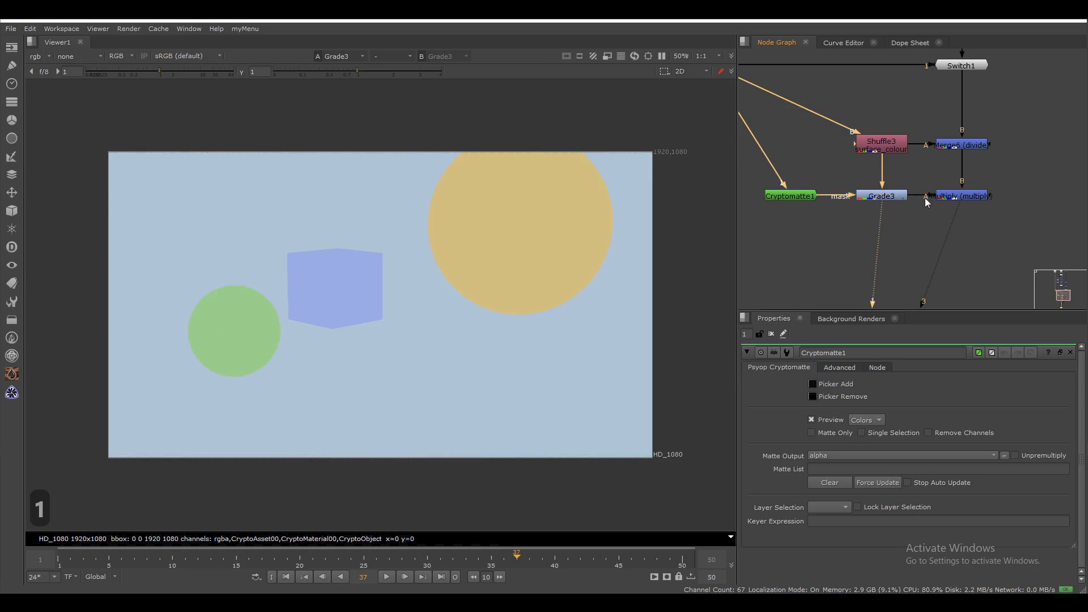
pyautogui.press('d')
pyautogui.press('d')
# Step: View the Cryptomatte node's output and check its available layers in the viewer, ending on rgba
pyautogui.moveTo(813, 233)
pyautogui.mouseDown(button='middle')
pyautogui.moveTo(841, 240)
pyautogui.moveTo(830, 220)
pyautogui.mouseUp(button='middle')
pyautogui.moveTo(791, 227); pyautogui.dragTo(882, 173)
pyautogui.press('1')
pyautogui.click(828, 202)
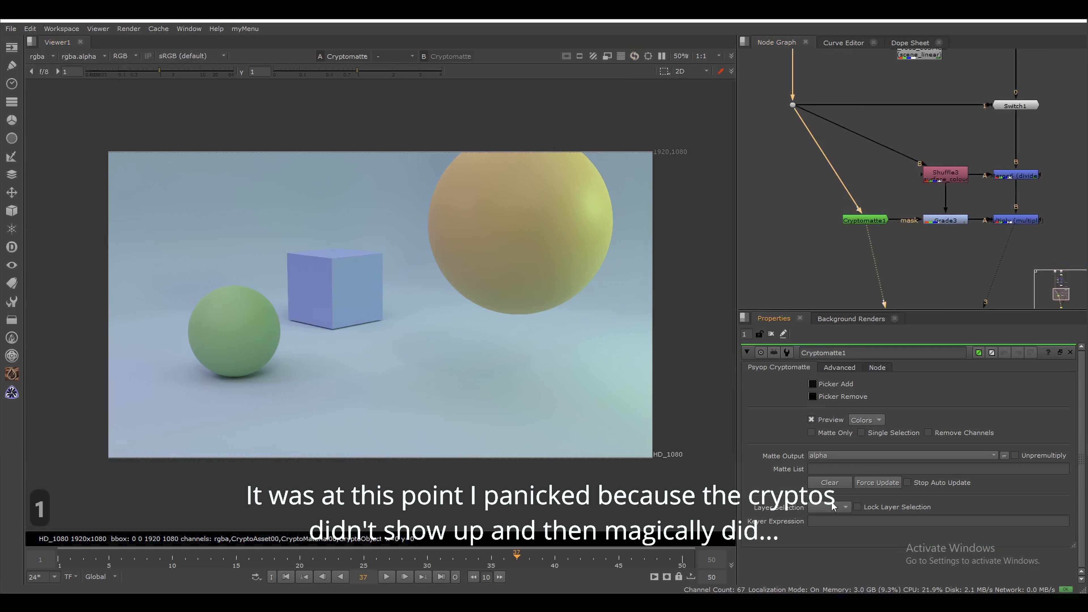
pyautogui.click(42, 56)
pyautogui.click(61, 128)
pyautogui.click(56, 56)
pyautogui.click(60, 117)
pyautogui.click(56, 56)
pyautogui.click(66, 93)
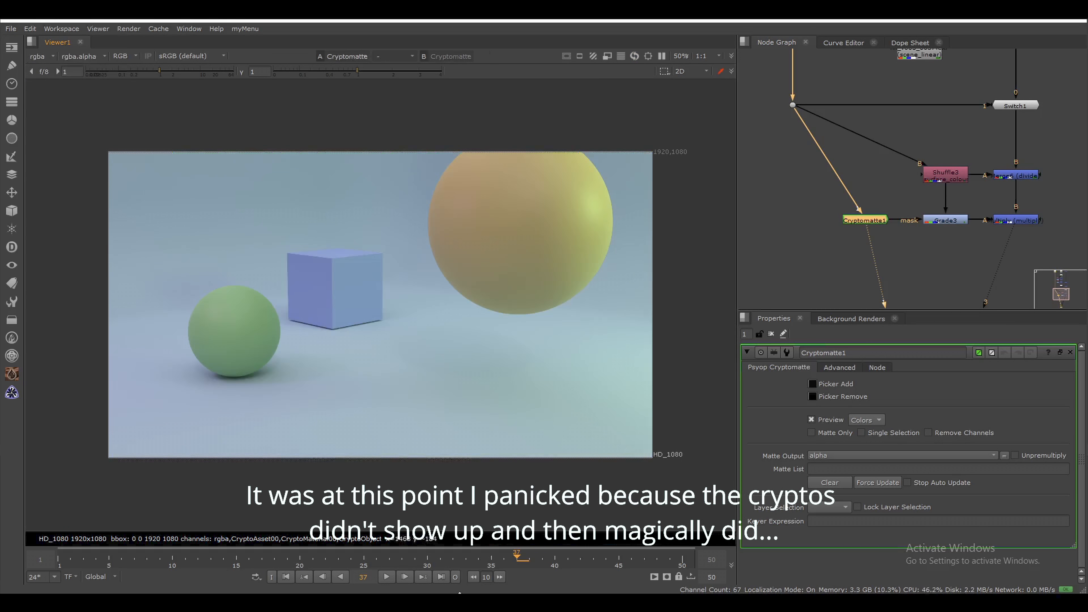
# Step: Replace the Cryptomatte node with a new one fed by the Dot, feeding Grade3's mask and level with Grade3
pyautogui.hotkey('alt', 'Tab')
pyautogui.press('1')
pyautogui.press('Delete')
pyautogui.press('Tab')
pyautogui.write('crypto')
pyautogui.press('Return')
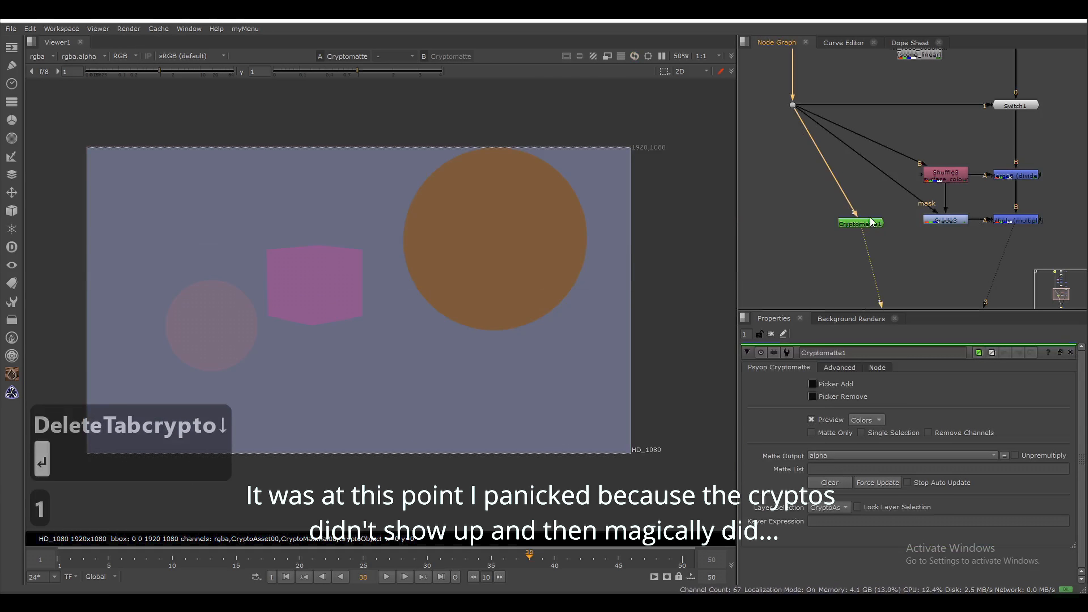
pyautogui.moveTo(878, 223); pyautogui.dragTo(879, 219)
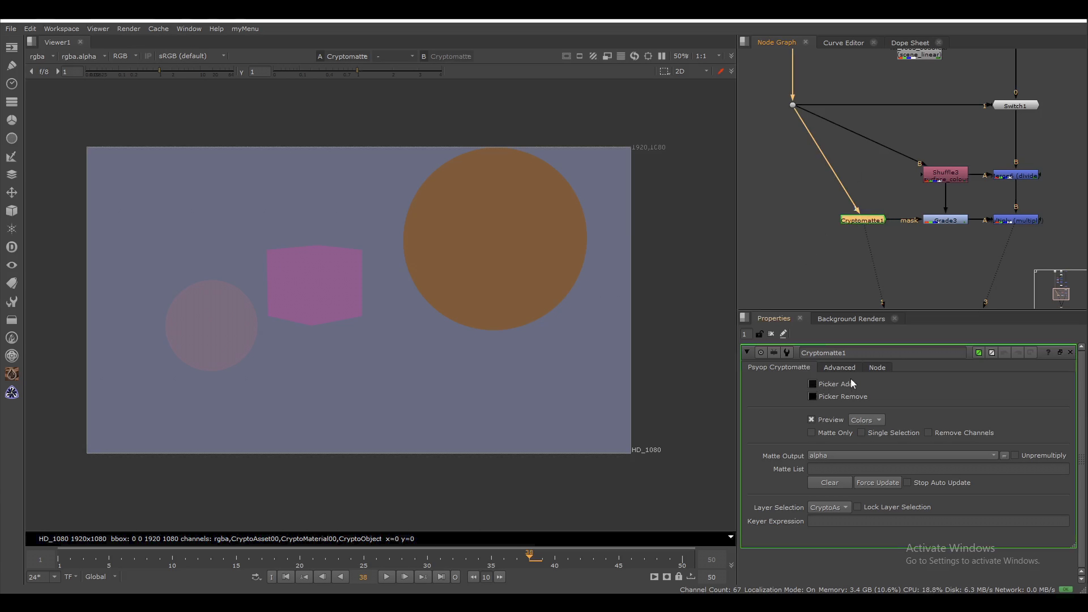
# Step: Pick the small sphere with the Cryptomatte's Picker Add and check its alpha matte
pyautogui.click(812, 384)
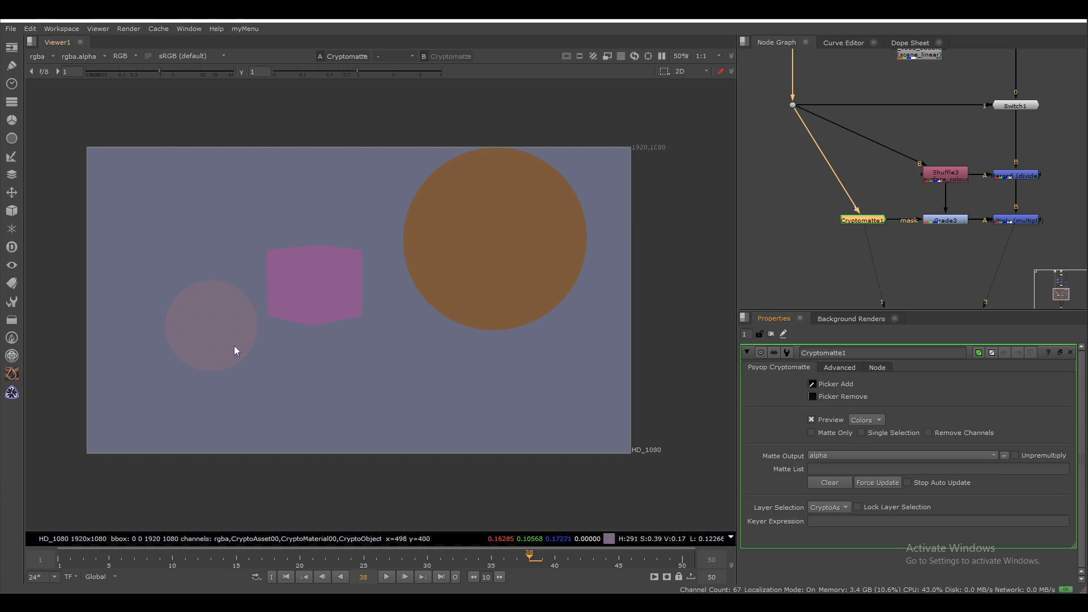
pyautogui.keyDown('ctrl'); pyautogui.click(216, 325); pyautogui.keyUp('ctrl')
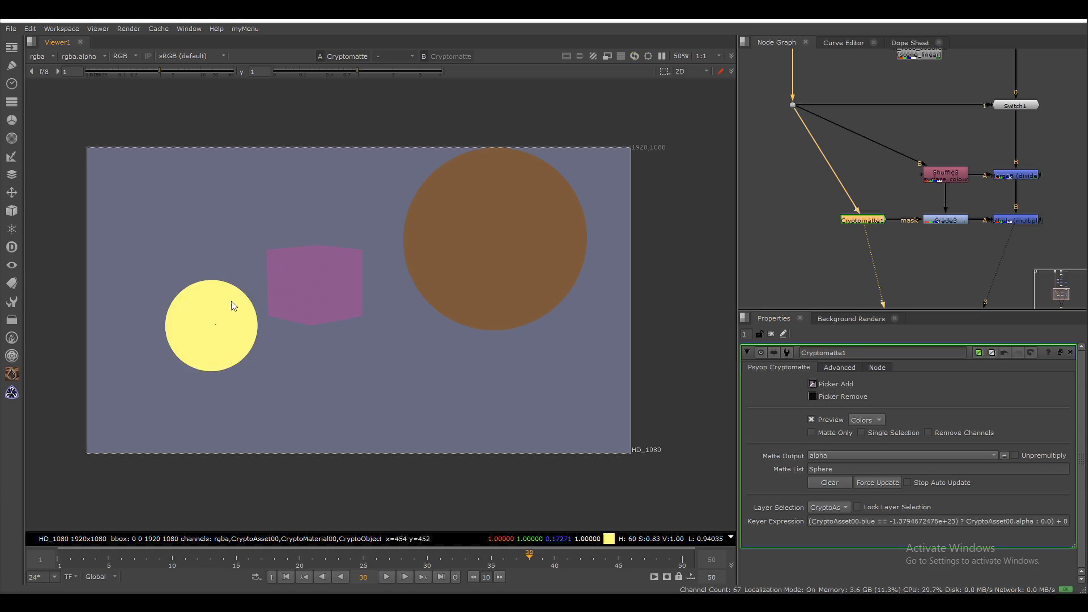
pyautogui.press('a')
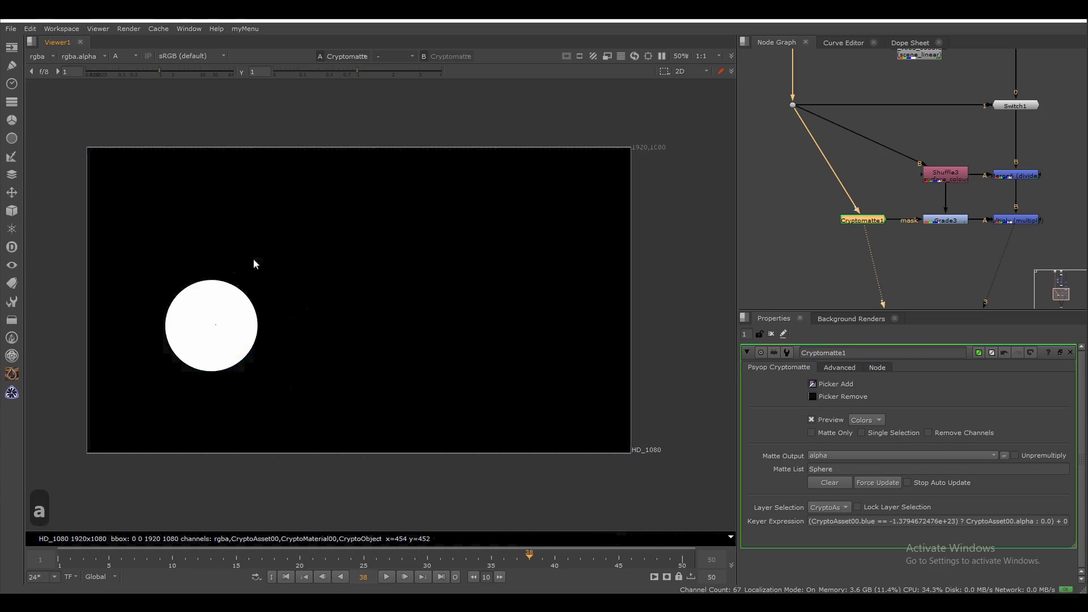
pyautogui.press('a')
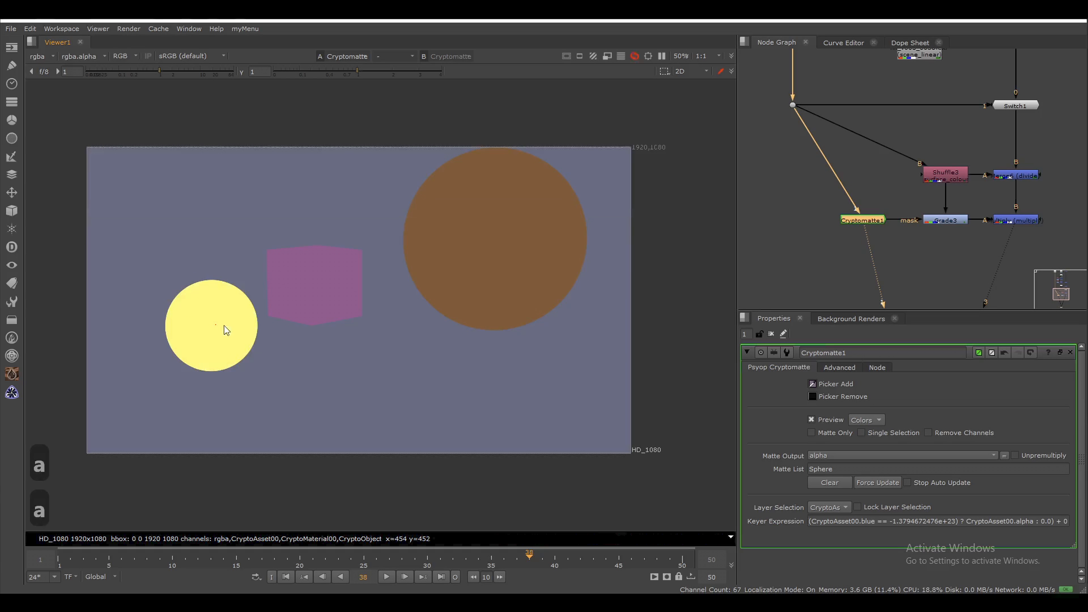
# Step: Add the cube and the large sphere to the matte selection, and clear the matte list
pyautogui.click(308, 294)
pyautogui.click(498, 236)
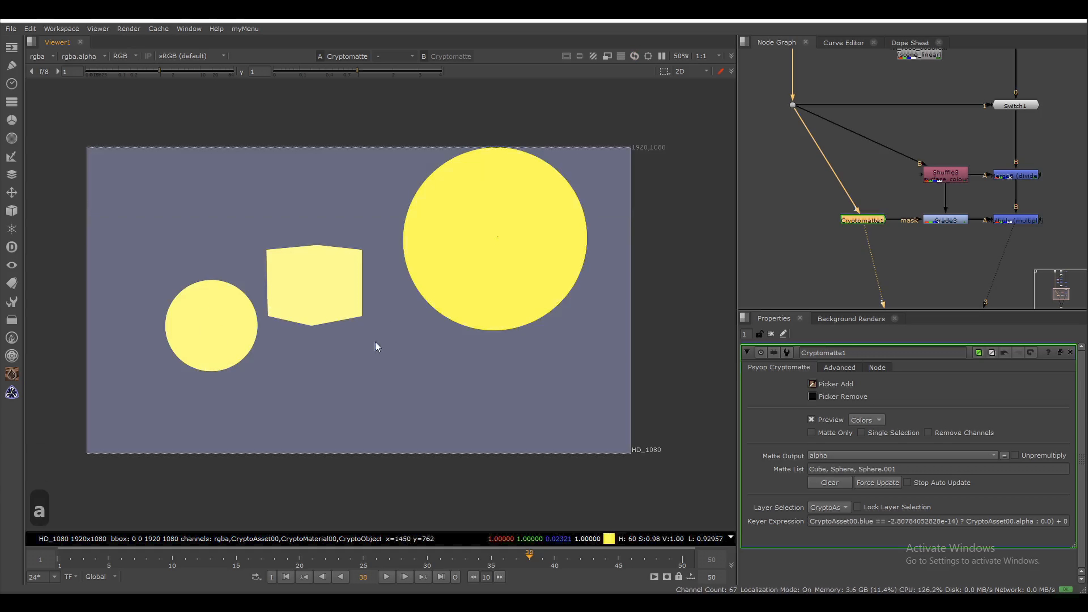
pyautogui.click(835, 482)
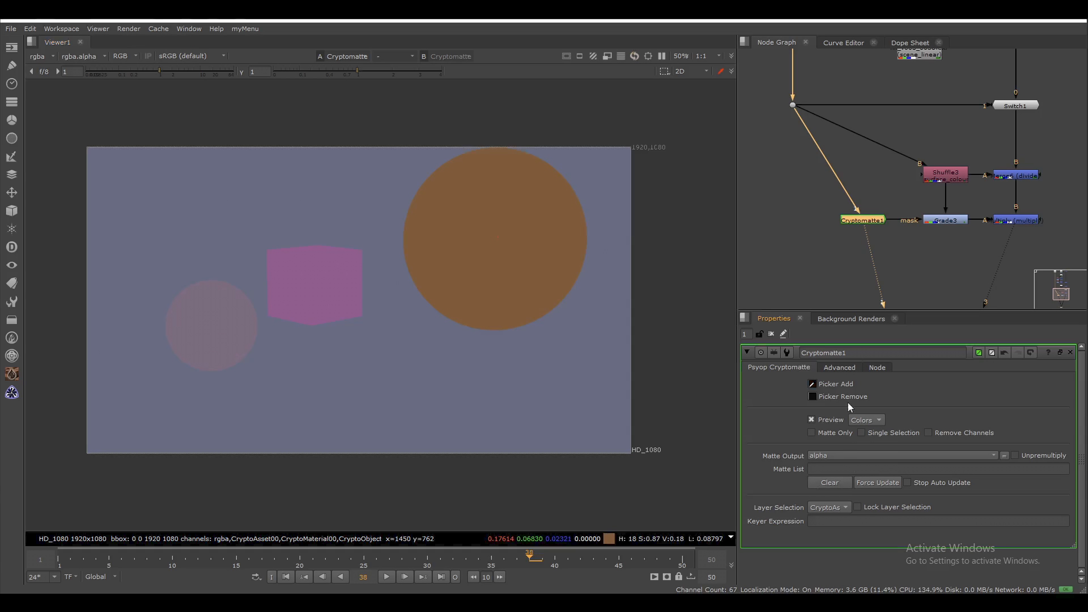
# Step: Enable Single Selection and pick different scene objects in turn, ending with the small sphere as the matte
pyautogui.click(862, 432)
pyautogui.keyDown('ctrl'); pyautogui.click(238, 318); pyautogui.keyUp('ctrl')
pyautogui.keyDown('ctrl'); pyautogui.click(325, 331); pyautogui.keyUp('ctrl')
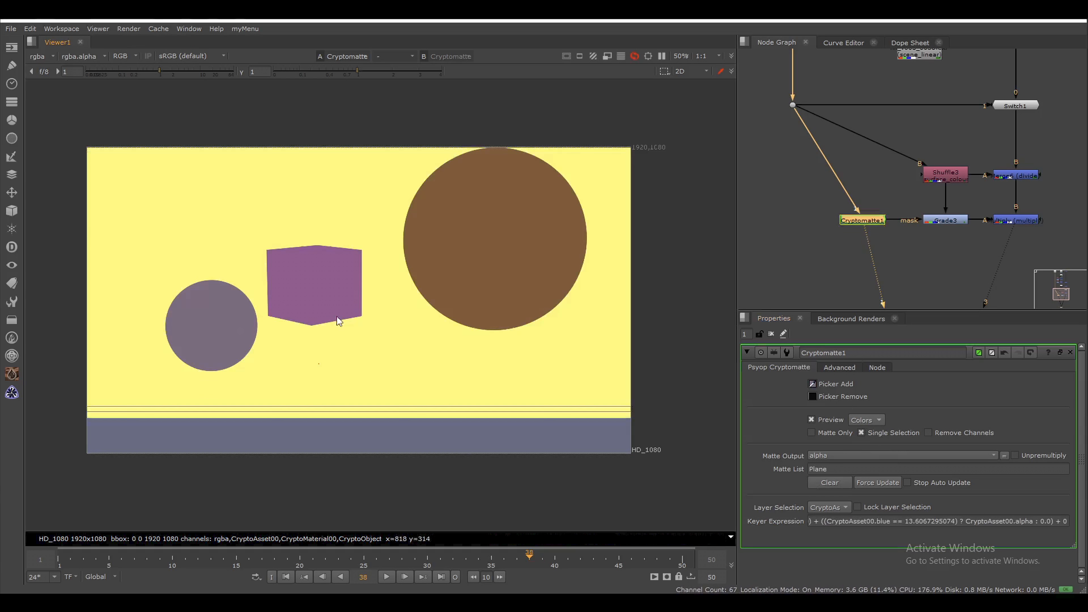
pyautogui.keyDown('ctrl'); pyautogui.click(316, 281); pyautogui.keyUp('ctrl')
pyautogui.keyDown('ctrl'); pyautogui.click(505, 218); pyautogui.keyUp('ctrl')
pyautogui.keyDown('ctrl'); pyautogui.click(342, 290); pyautogui.keyUp('ctrl')
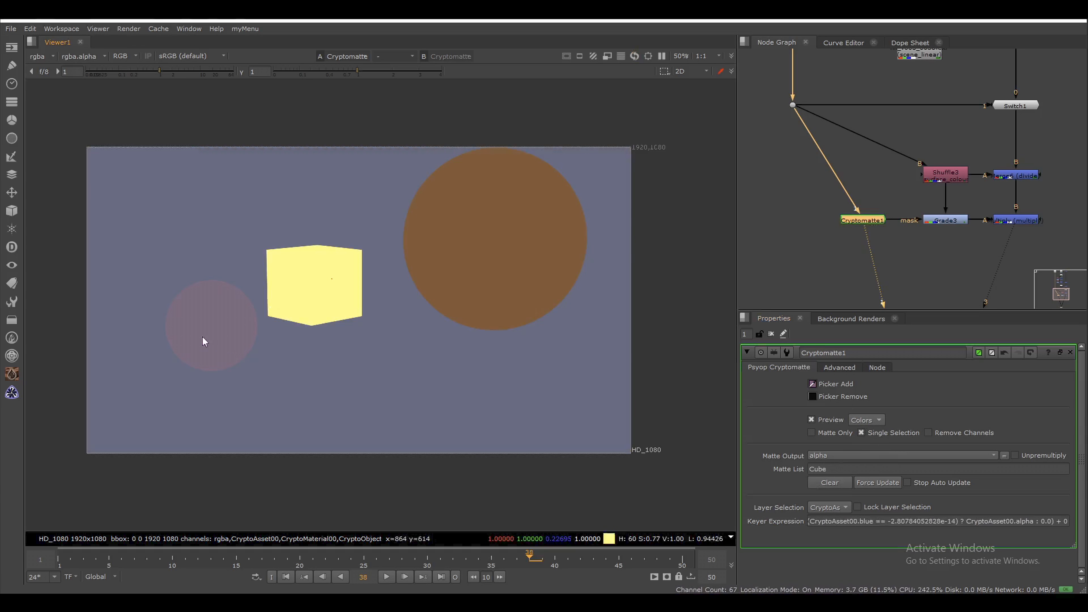
pyautogui.keyDown('ctrl'); pyautogui.click(224, 322); pyautogui.keyUp('ctrl')
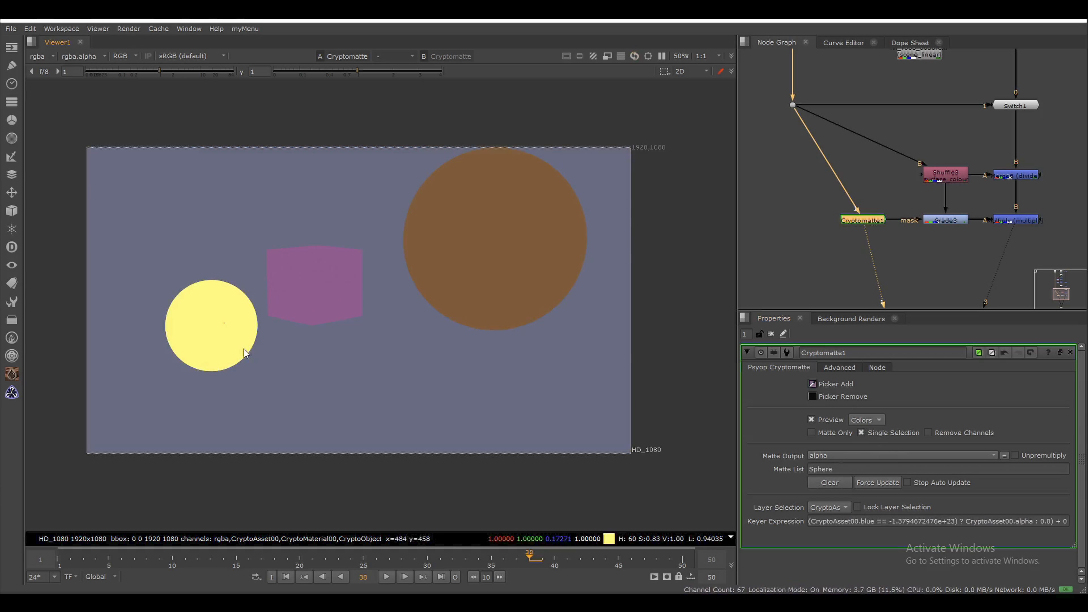
pyautogui.click(872, 434)
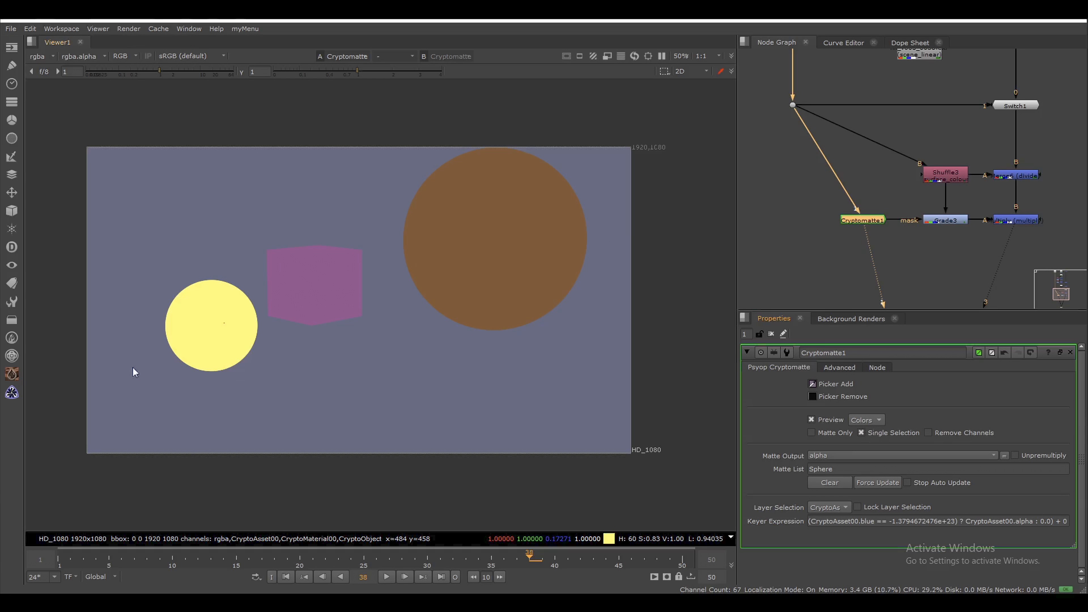
# Step: Check the small sphere's matte in the alpha channel and view Grade3's masked output
pyautogui.moveTo(909, 239); pyautogui.dragTo(897, 236, button='middle')
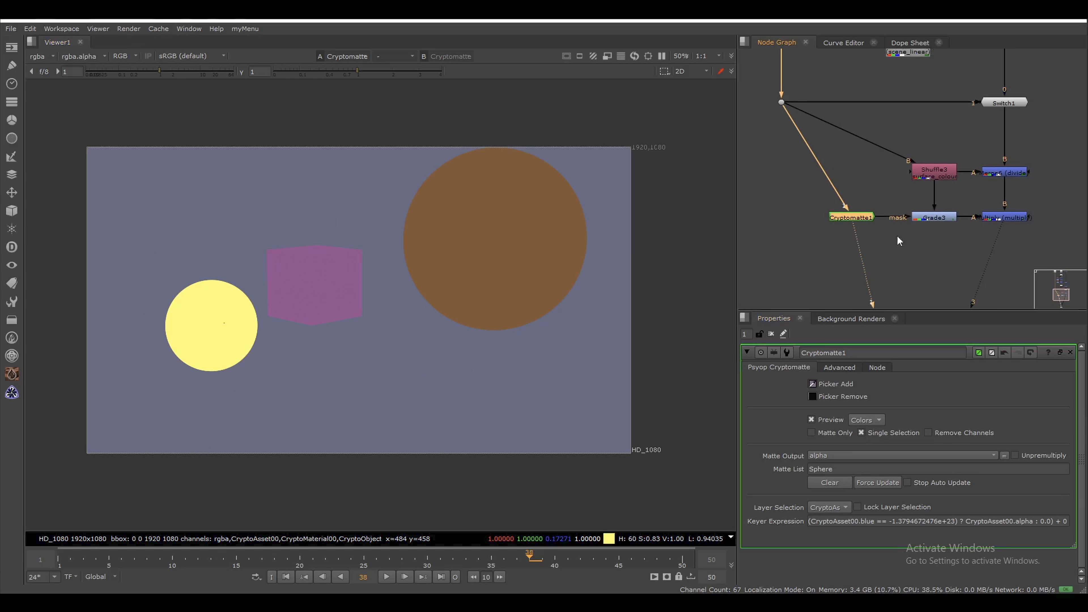
pyautogui.press('a')
pyautogui.press('a')
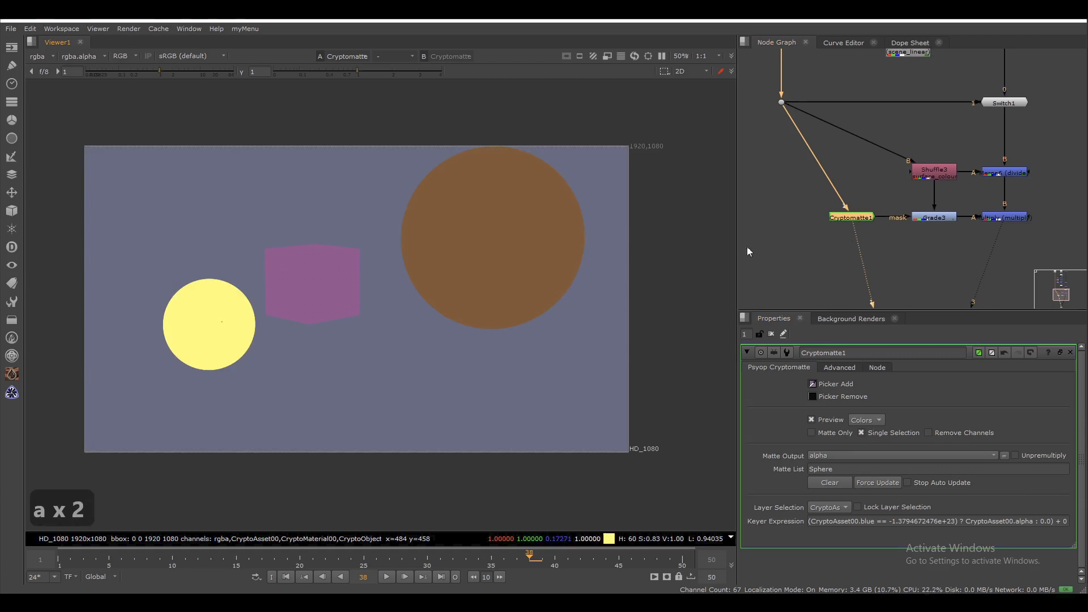
pyautogui.click(935, 219)
pyautogui.press('1')
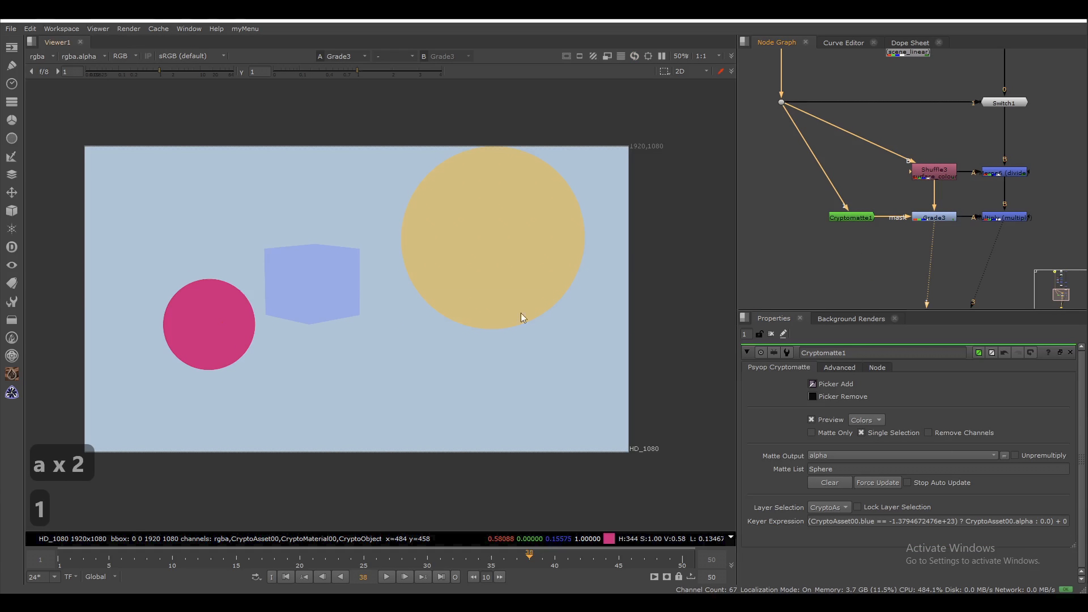
# Step: Compare Shuffle3's original surface colour with Grade3's regraded surface colour in the viewer
pyautogui.click(929, 175)
pyautogui.press('1')
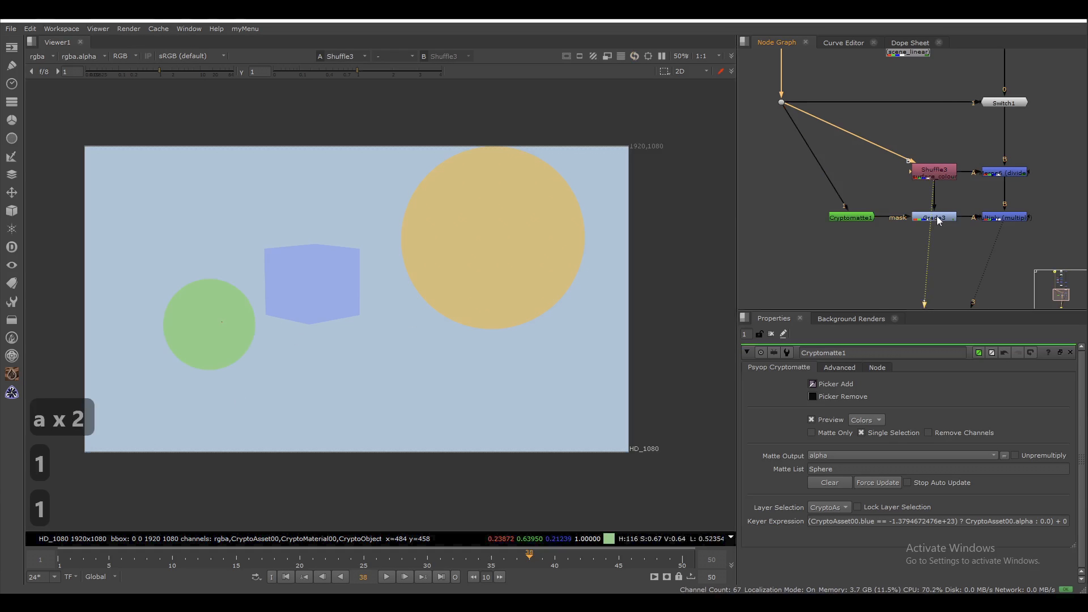
pyautogui.click(937, 216)
pyautogui.press('3')
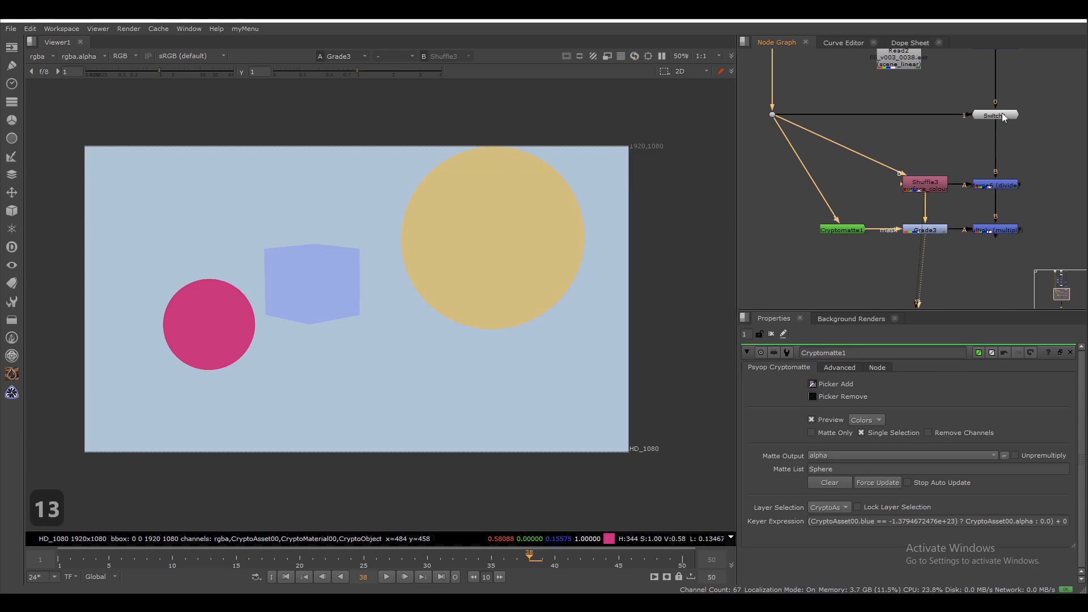
# Step: Compare Switch1's original beauty with the final Multiply output and inspect the shadow beside the small sphere up close
pyautogui.click(1003, 113)
pyautogui.press('1')
pyautogui.click(1001, 232)
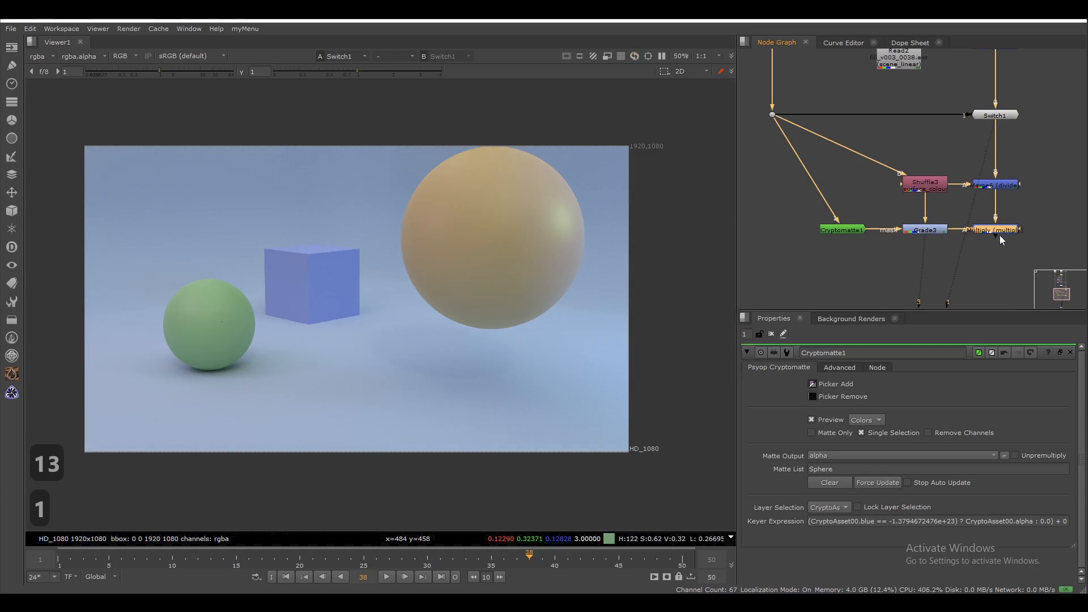
pyautogui.press('3')
pyautogui.press('1')
pyautogui.press('3')
pyautogui.press('1')
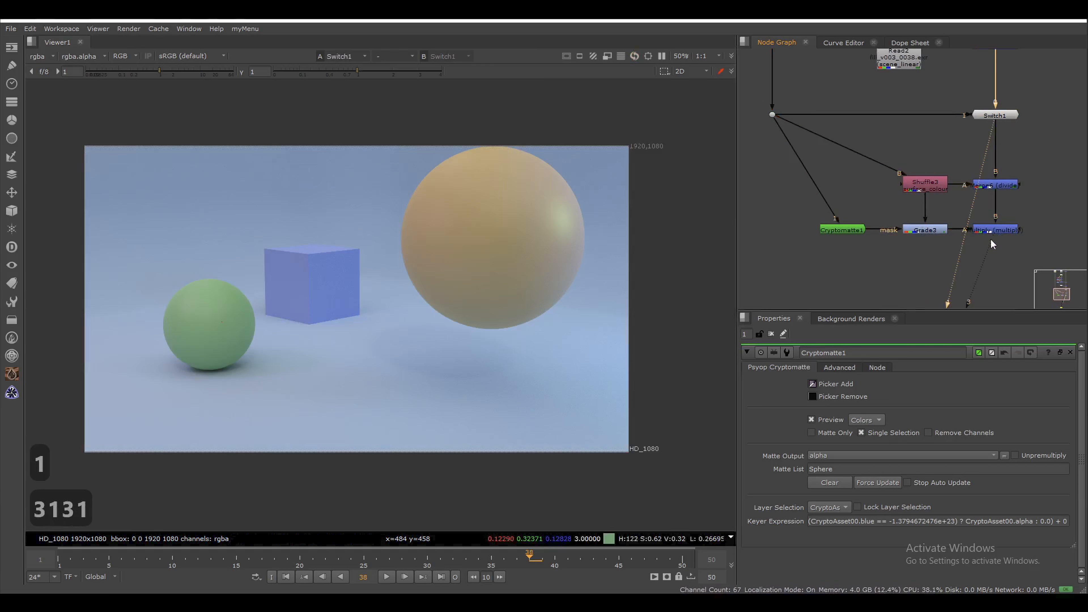
pyautogui.press('3')
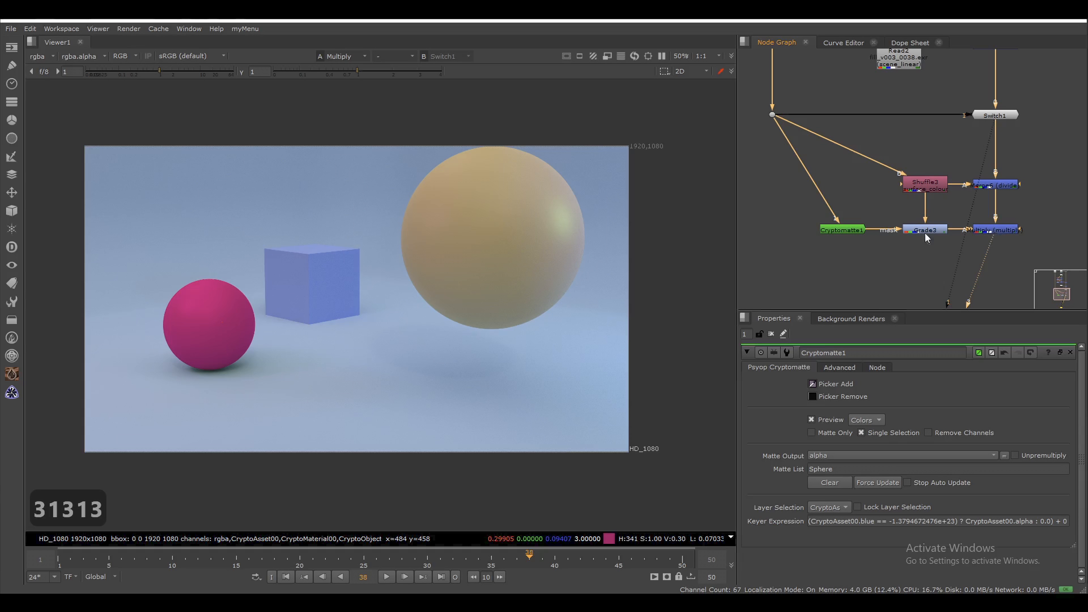
pyautogui.scroll(5, 341, 295)
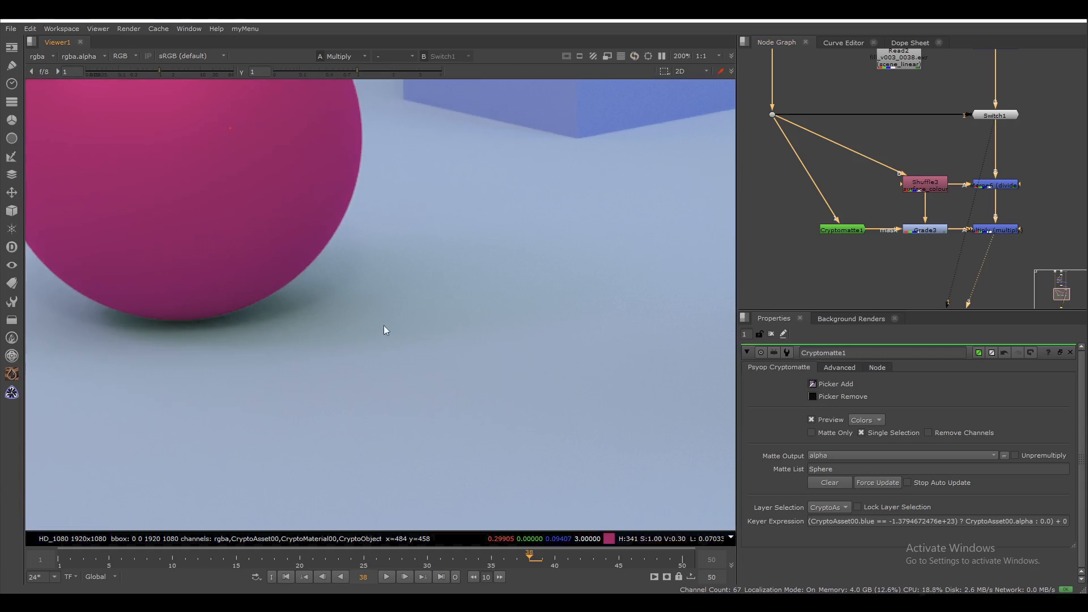
pyautogui.scroll(-5, 415, 296)
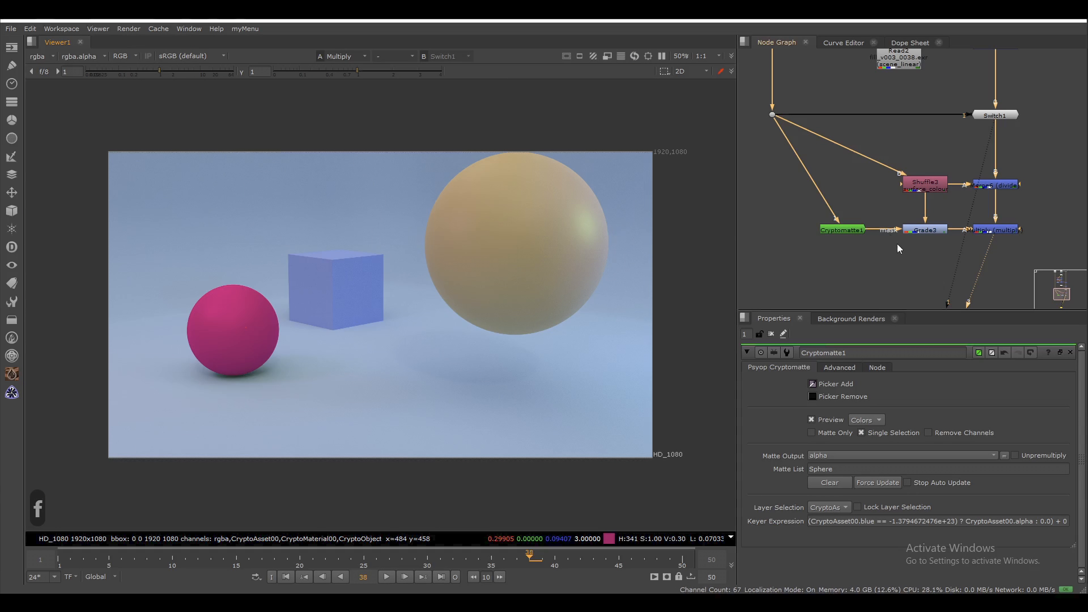
# Step: Try Grade3's mix at 0.265 on the small sphere, and restore the mix to 1
pyautogui.doubleClick(920, 231)
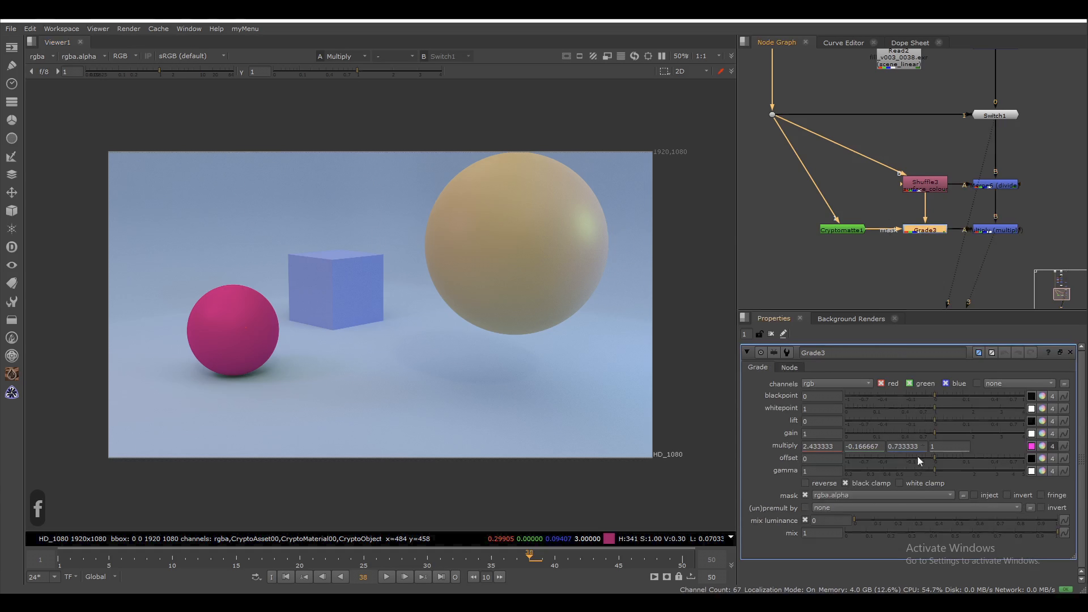
pyautogui.moveTo(892, 533)
pyautogui.mouseDown()
pyautogui.moveTo(836, 538)
pyautogui.moveTo(901, 532)
pyautogui.mouseUp()
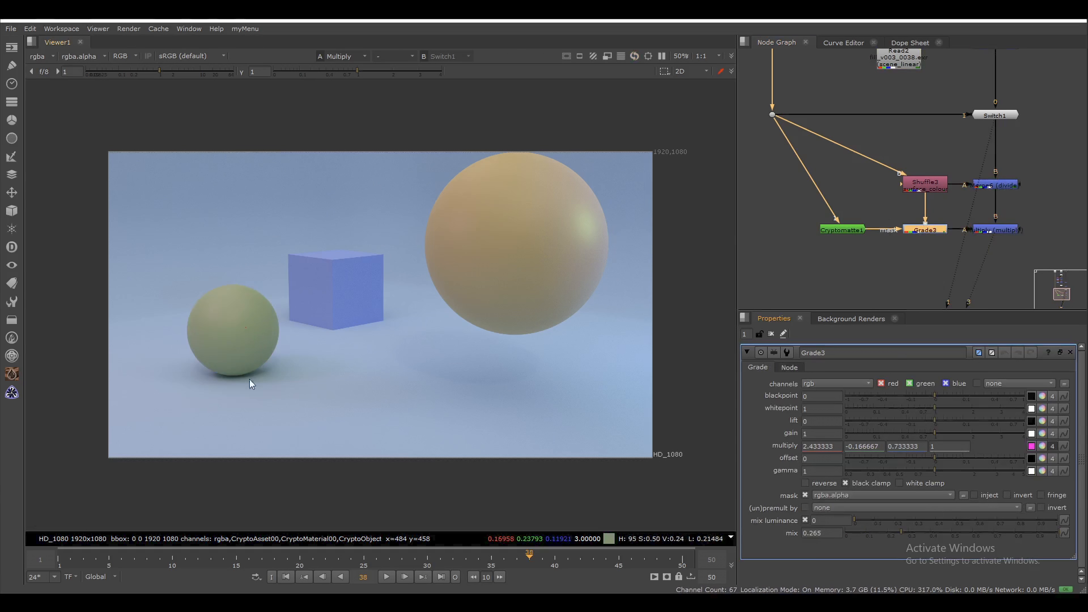
pyautogui.scroll(5, 250, 382)
pyautogui.press('f')
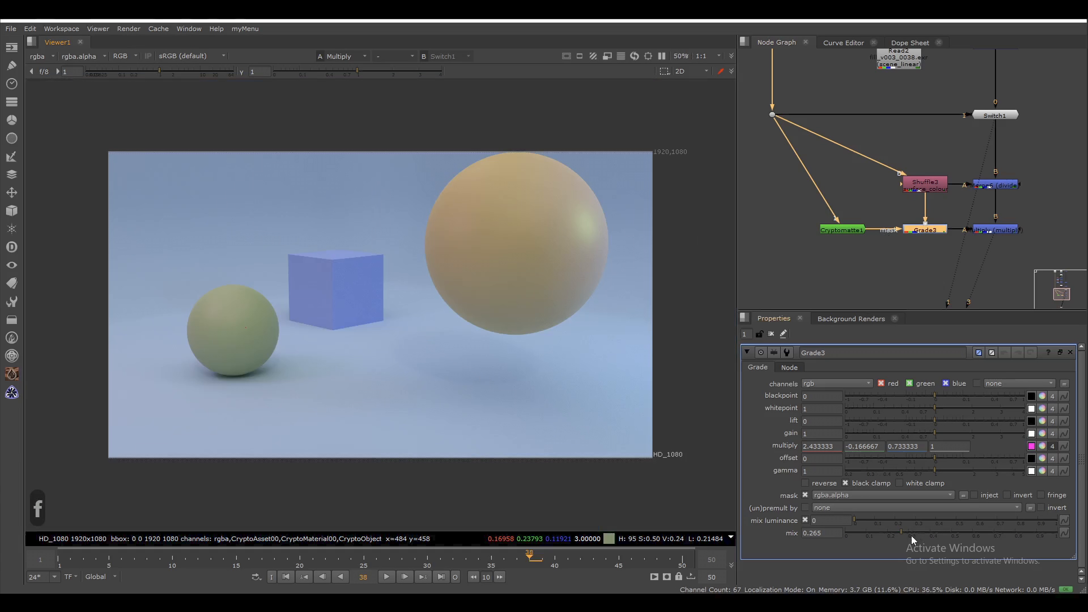
pyautogui.hotkey('ctrl', 'z')
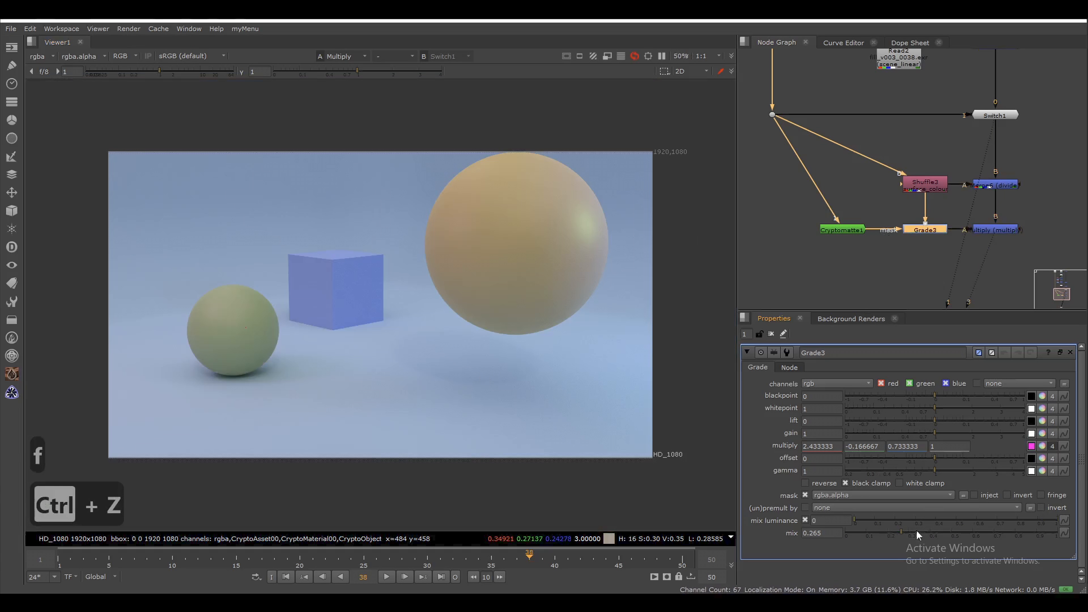
pyautogui.moveTo(916, 530); pyautogui.dragTo(1084, 518)
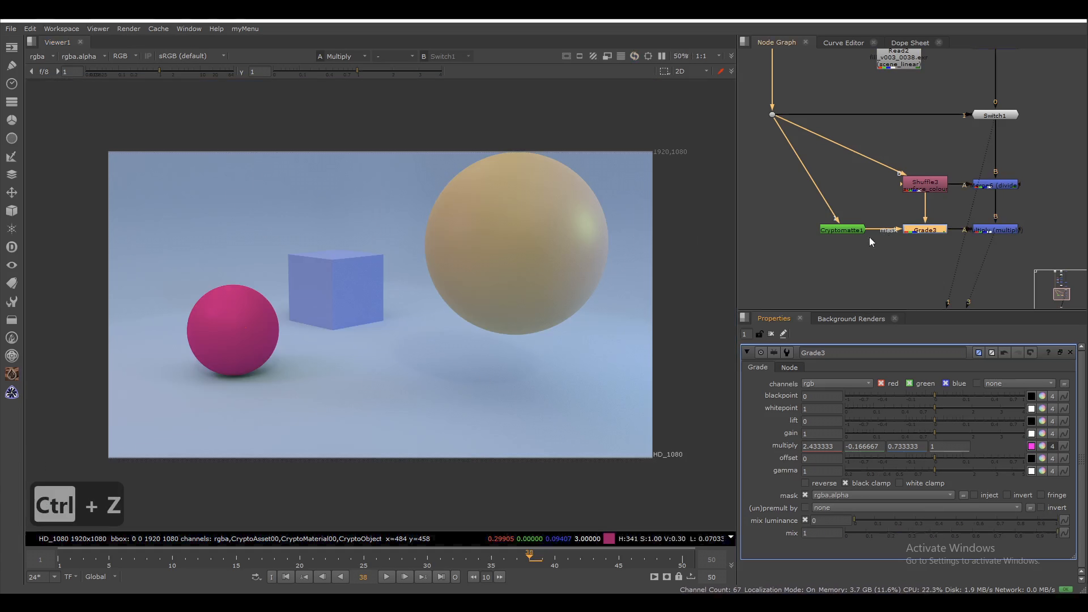
# Step: Move Cryptomatte1 closer to Grade3 and route its input from the main pipe through right-angled dots
pyautogui.moveTo(854, 232); pyautogui.dragTo(864, 236)
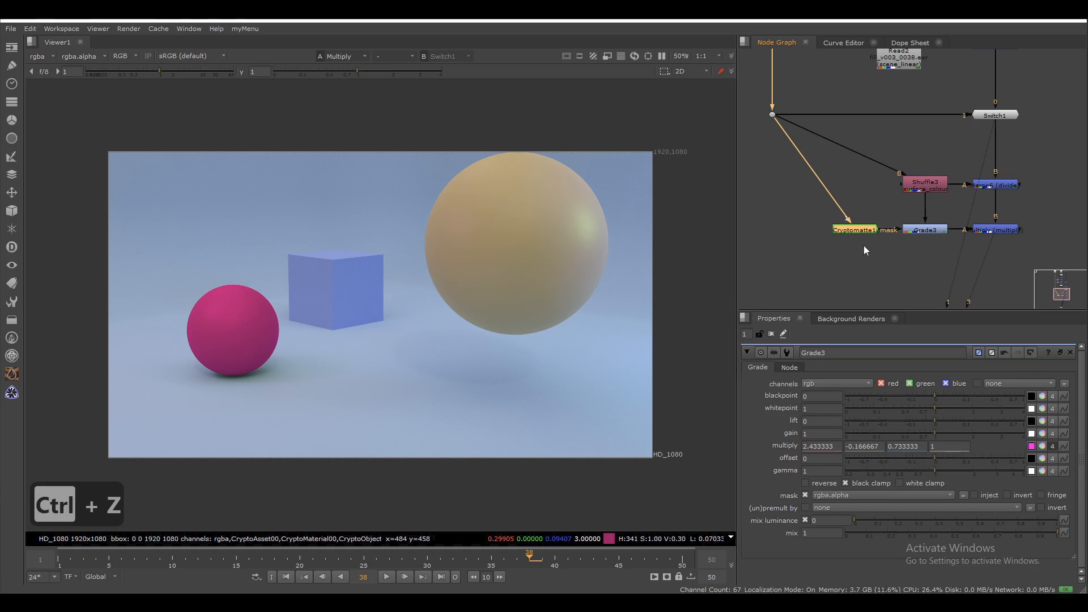
pyautogui.hotkey('ctrl', 'z')
pyautogui.hotkey('ctrl', 'z')
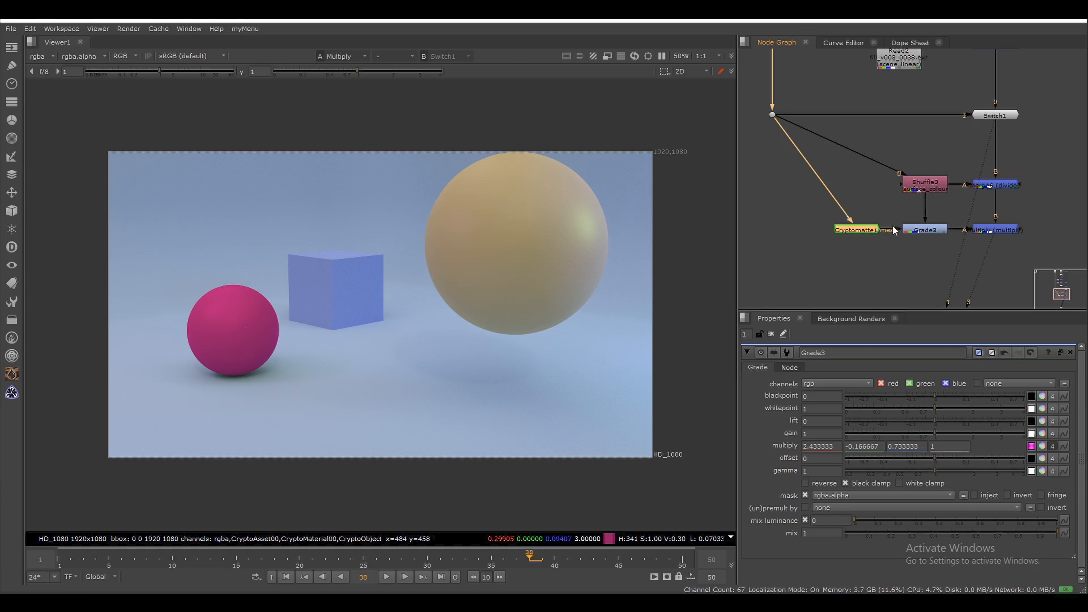
pyautogui.scroll(-3, 871, 257)
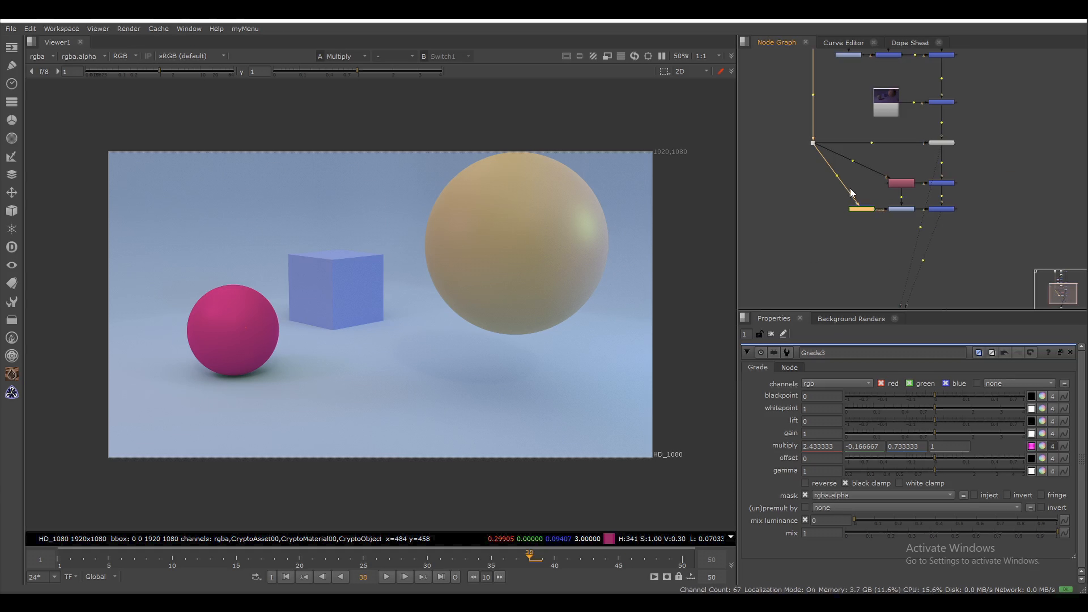
pyautogui.keyDown('ctrl'); pyautogui.moveTo(850, 189); pyautogui.dragTo(865, 195); pyautogui.keyUp('ctrl')
pyautogui.scroll(4, 845, 230)
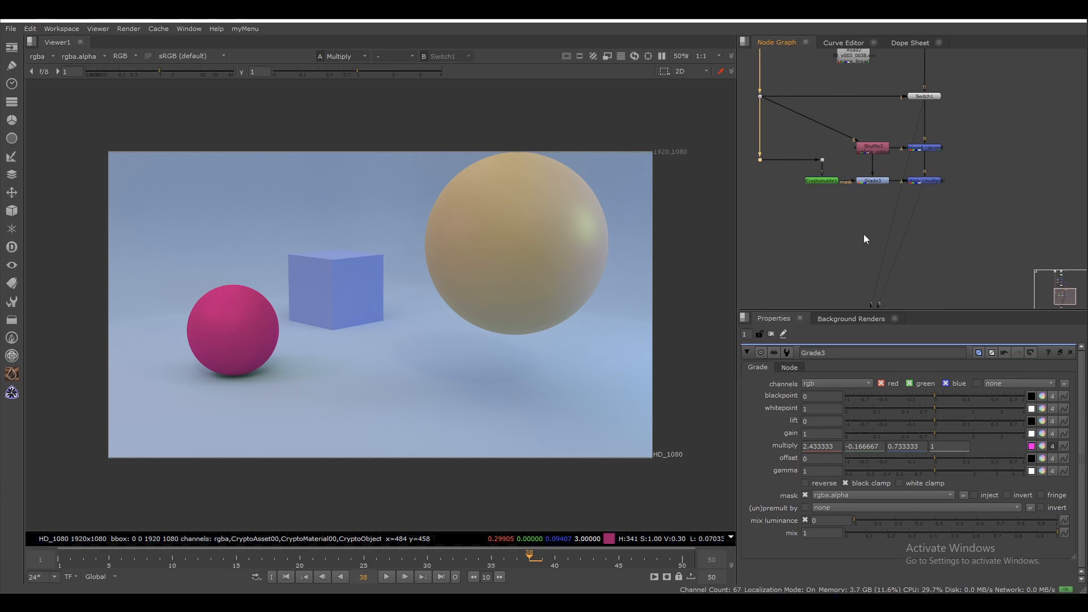
pyautogui.click(872, 228)
# Step: Add a ZDefocus node below the final Multiply, connect its image input there, and view its output
pyautogui.moveTo(928, 252); pyautogui.dragTo(927, 232, button='middle')
pyautogui.moveTo(923, 275); pyautogui.dragTo(920, 268, button='middle')
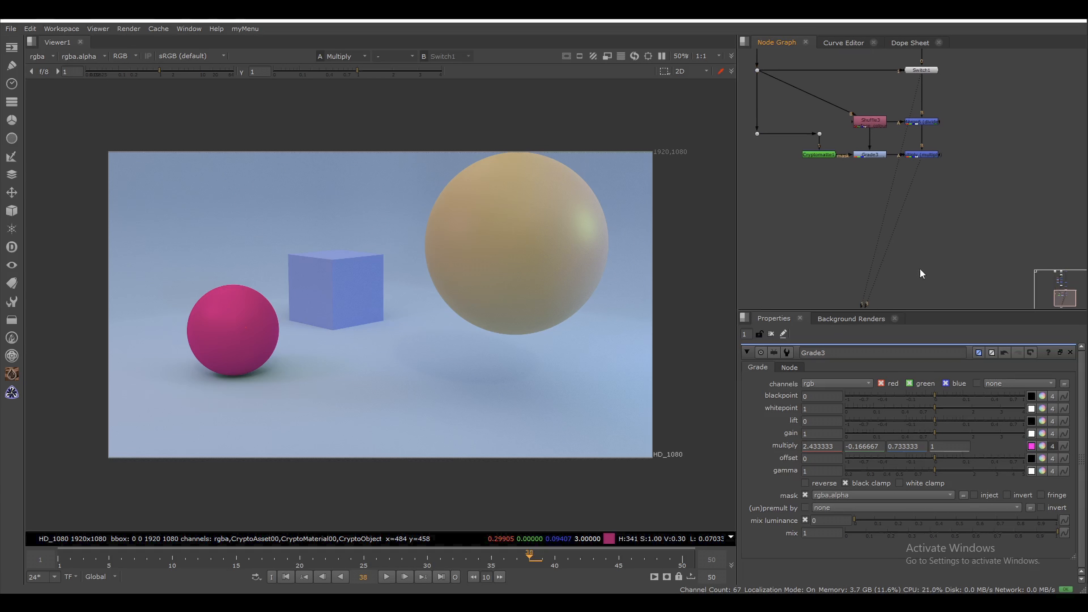
pyautogui.press('Tab')
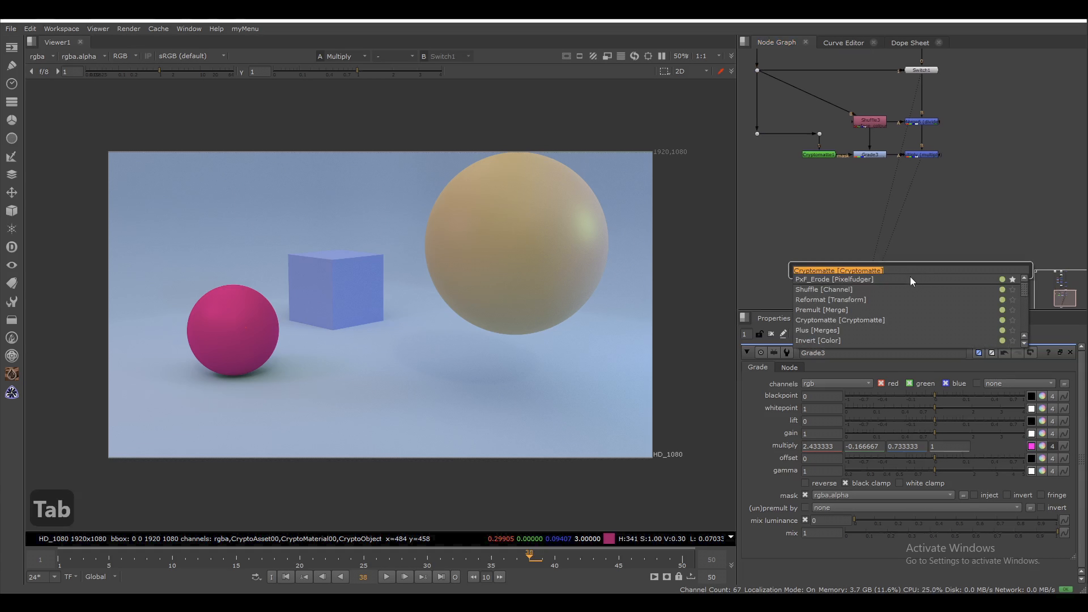
pyautogui.write('zdef')
pyautogui.click(849, 279)
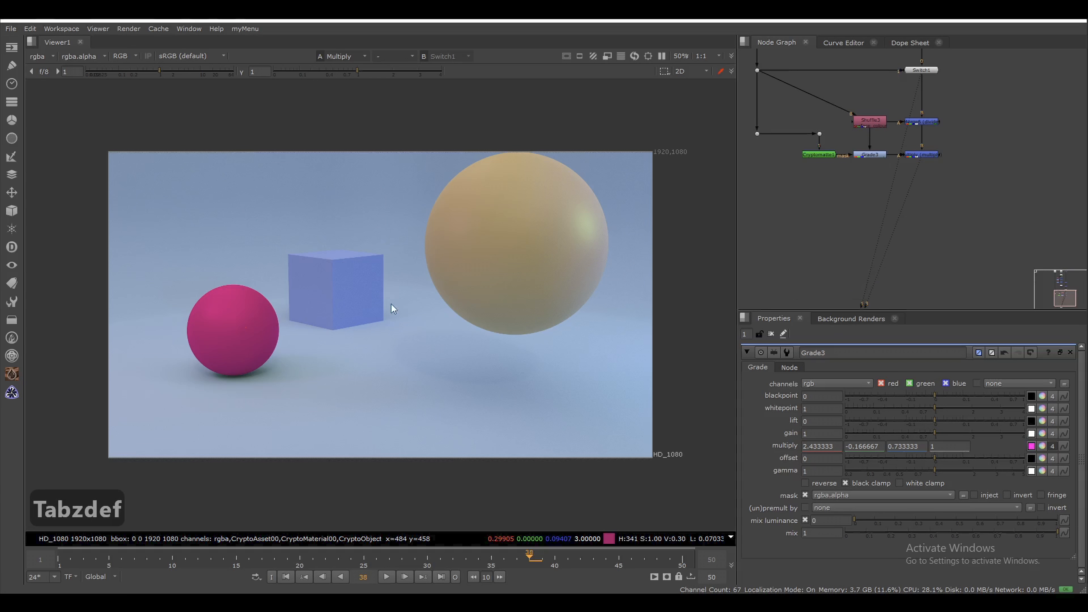
pyautogui.moveTo(922, 257)
pyautogui.mouseDown()
pyautogui.moveTo(923, 160)
pyautogui.moveTo(925, 260)
pyautogui.mouseUp()
pyautogui.press('1')
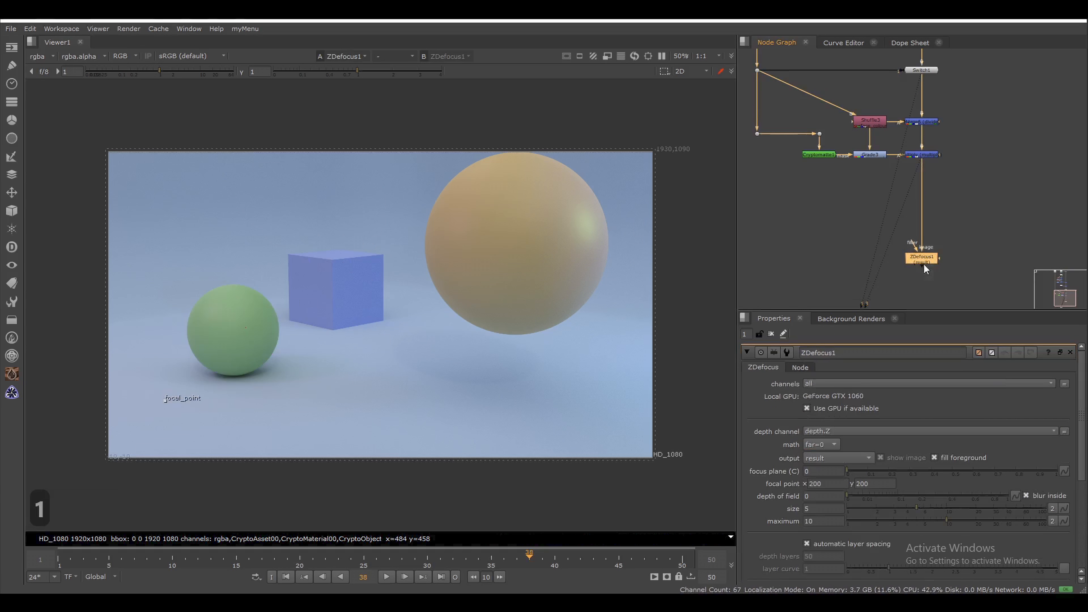
# Step: Set the ZDefocus depth channel to pc.blue and its math to direct
pyautogui.click(830, 432)
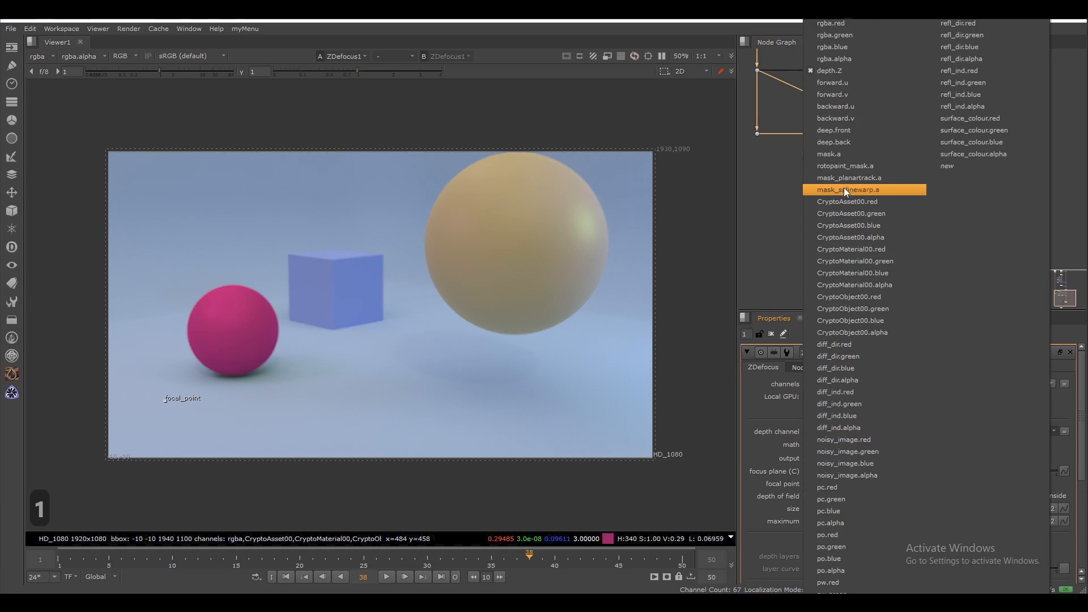
pyautogui.click(838, 509)
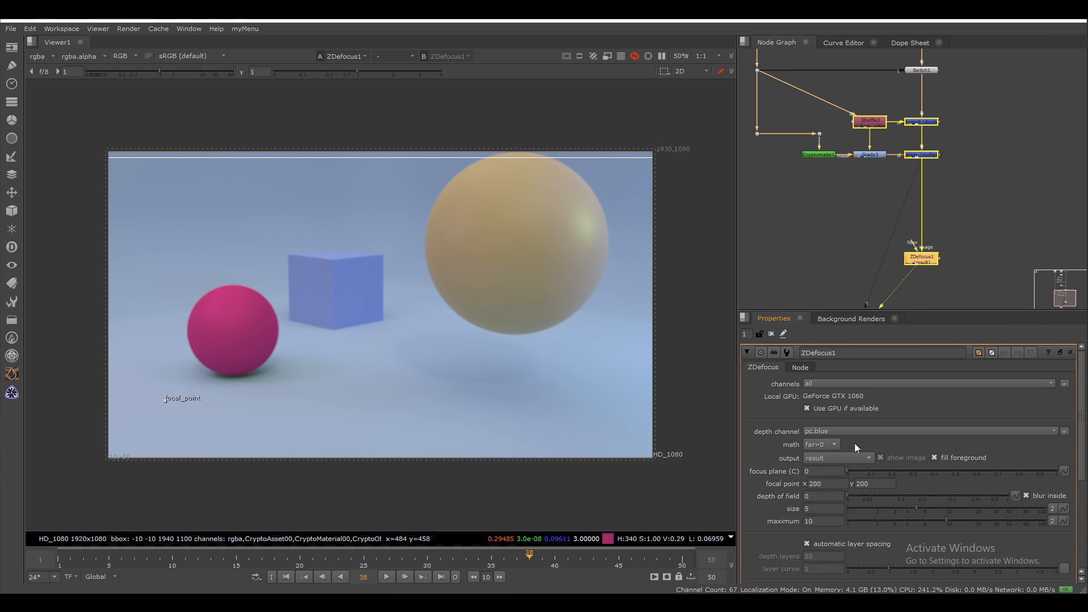
pyautogui.click(892, 231)
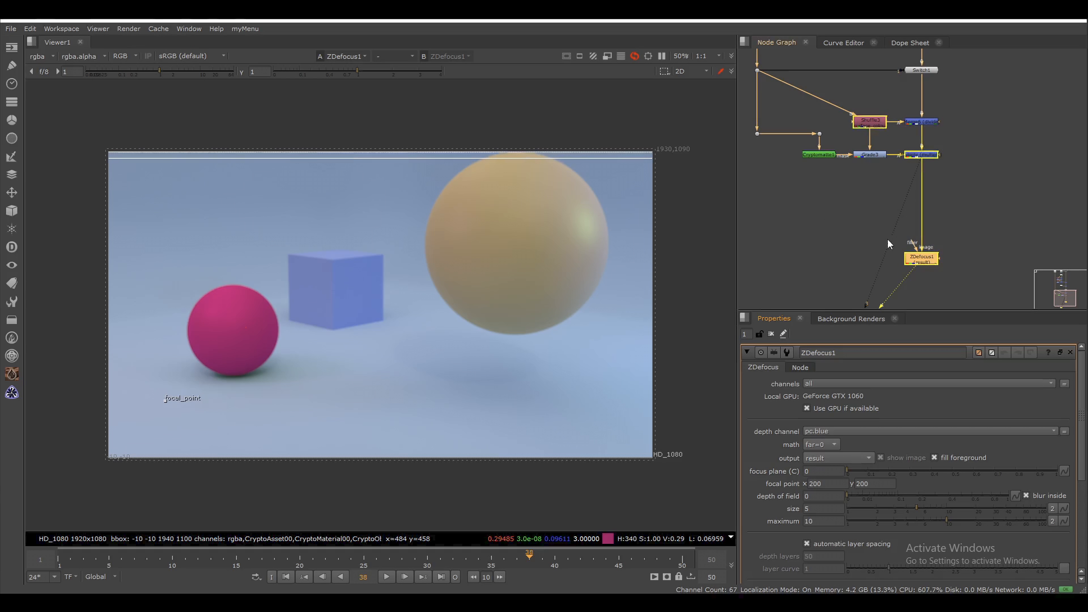
pyautogui.click(819, 446)
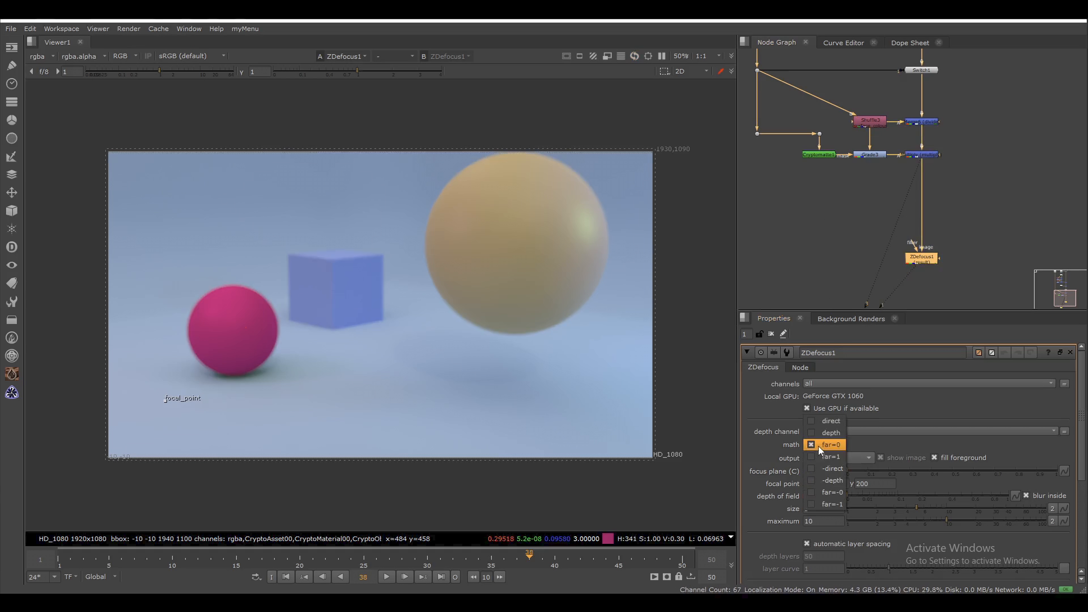
pyautogui.click(829, 422)
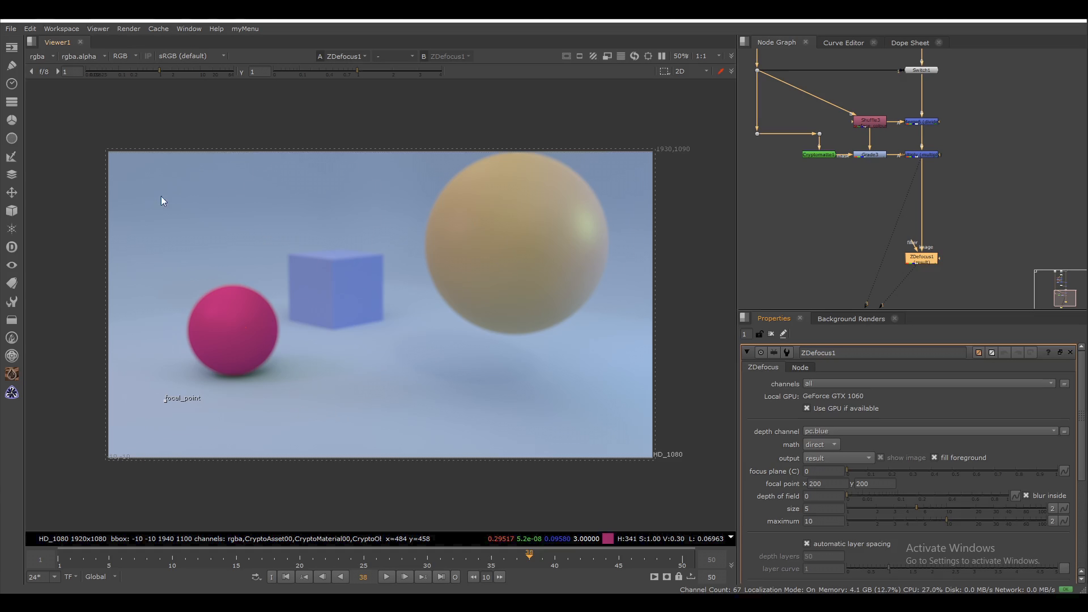
# Step: View the blue channel of the pc layer with gain 0.034 and gamma 0.28, and sample the depth of the cube
pyautogui.click(42, 56)
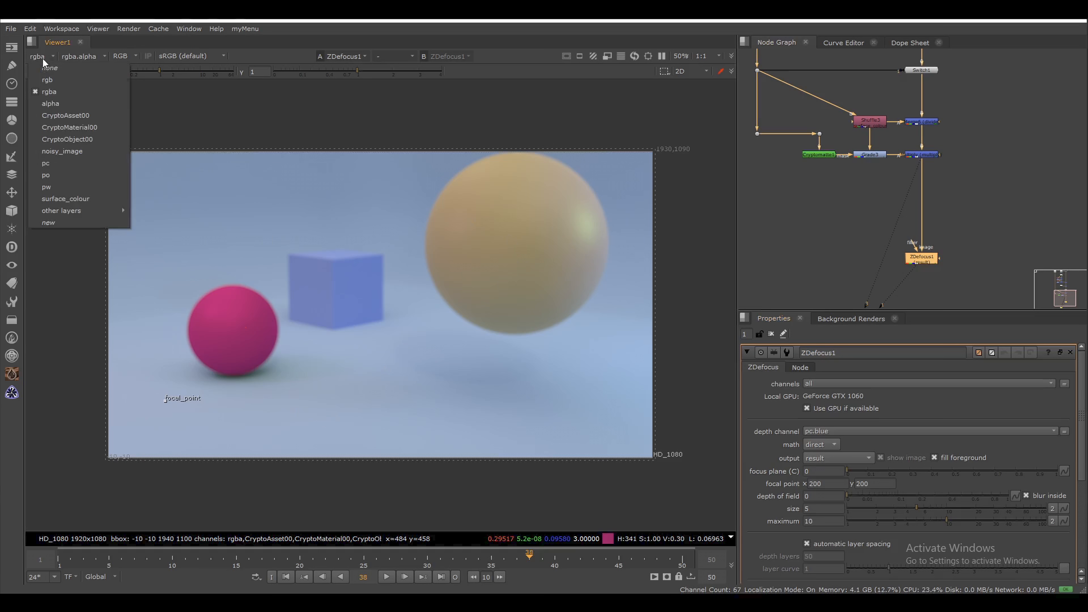
pyautogui.click(66, 153)
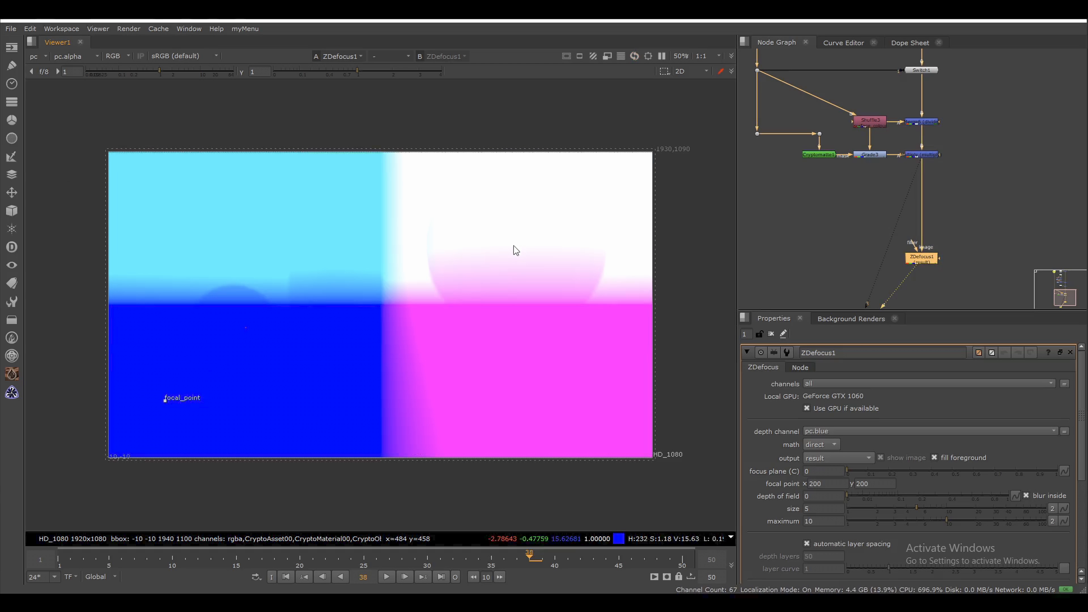
pyautogui.press('b')
pyautogui.moveTo(126, 73); pyautogui.dragTo(99, 75)
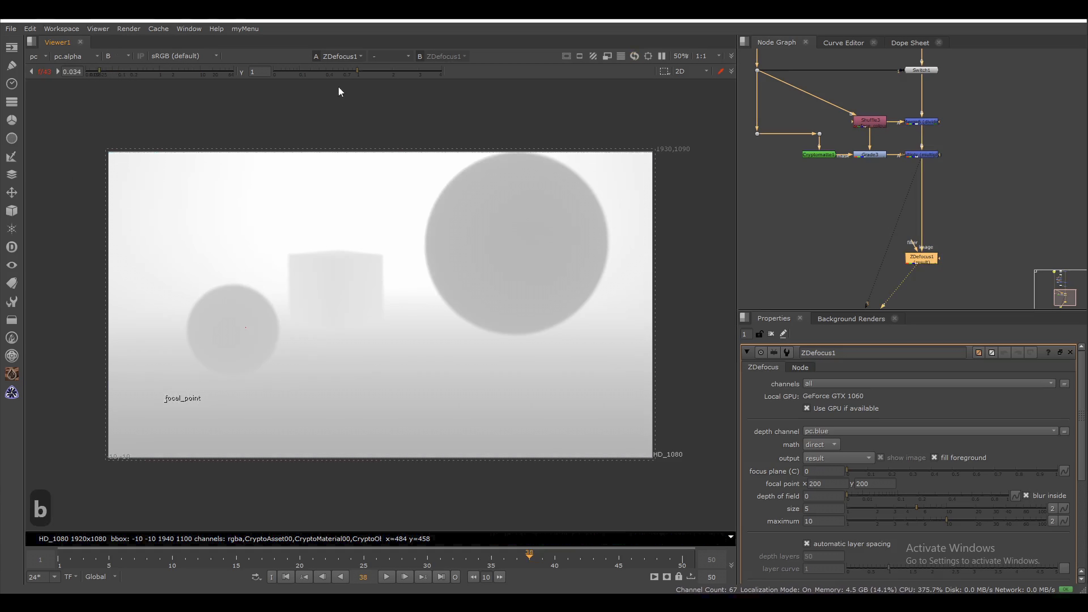
pyautogui.moveTo(356, 71); pyautogui.dragTo(317, 71)
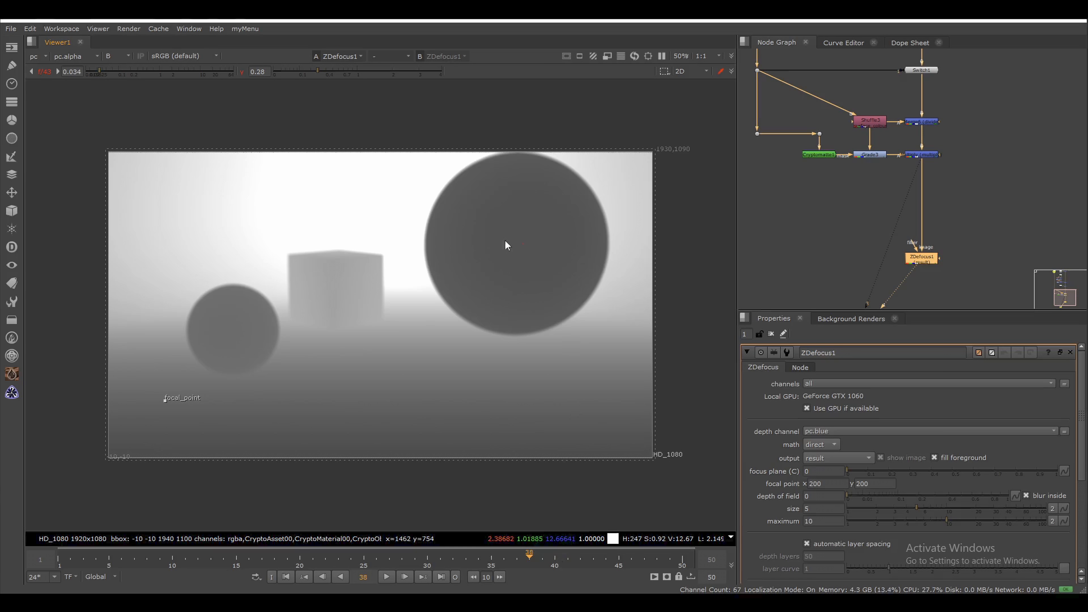
pyautogui.keyDown('ctrl'); pyautogui.moveTo(337, 274); pyautogui.dragTo(337, 270); pyautogui.keyUp('ctrl')
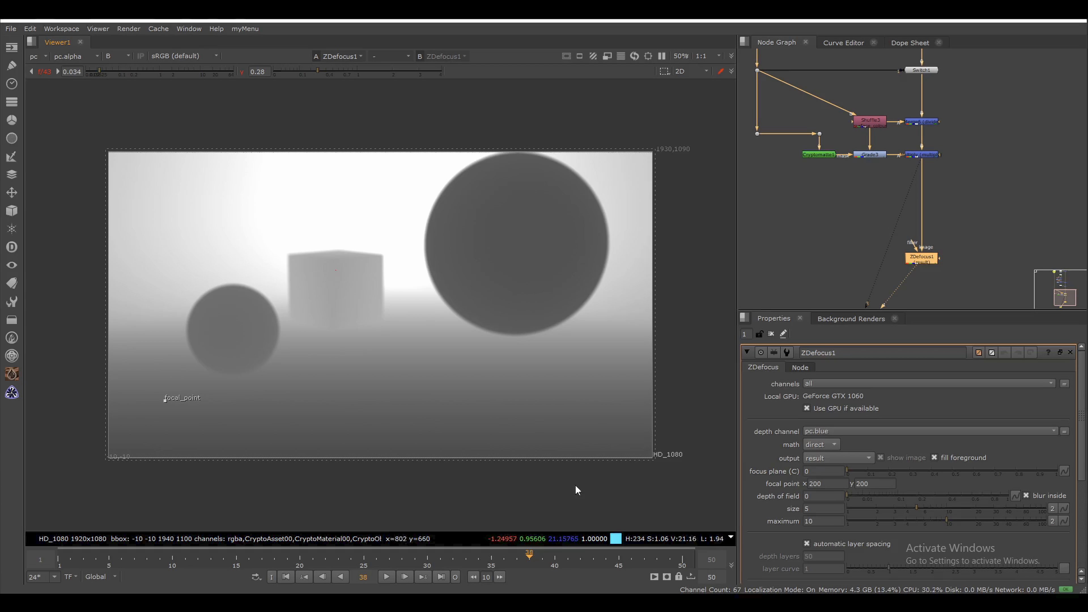
# Step: Reset the viewer's gain and gamma to their defaults and switch the displayed layer back to rgba
pyautogui.click(42, 71)
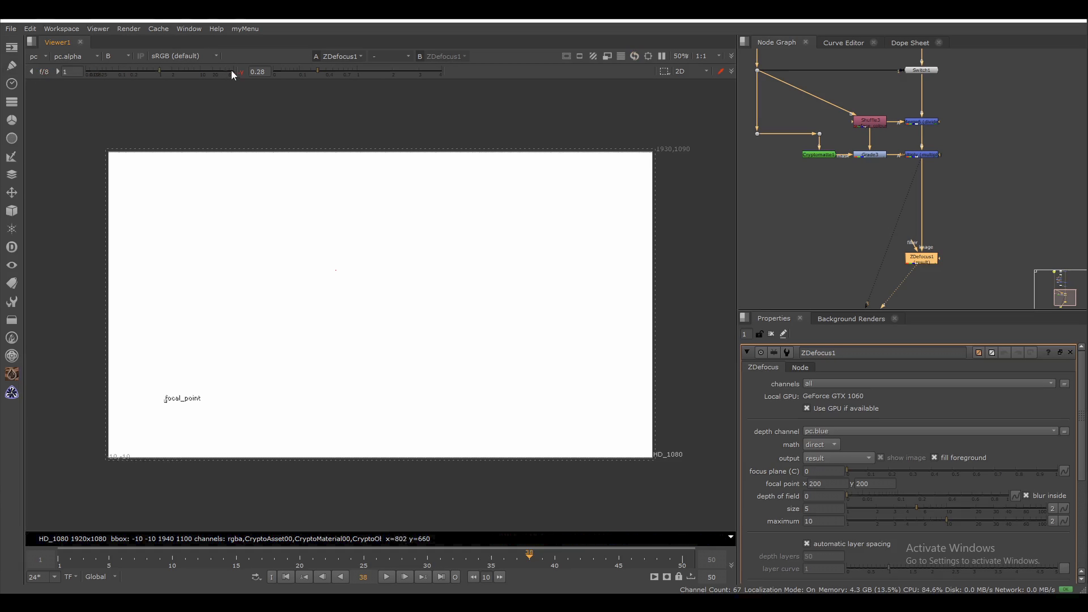
pyautogui.click(241, 72)
pyautogui.click(39, 56)
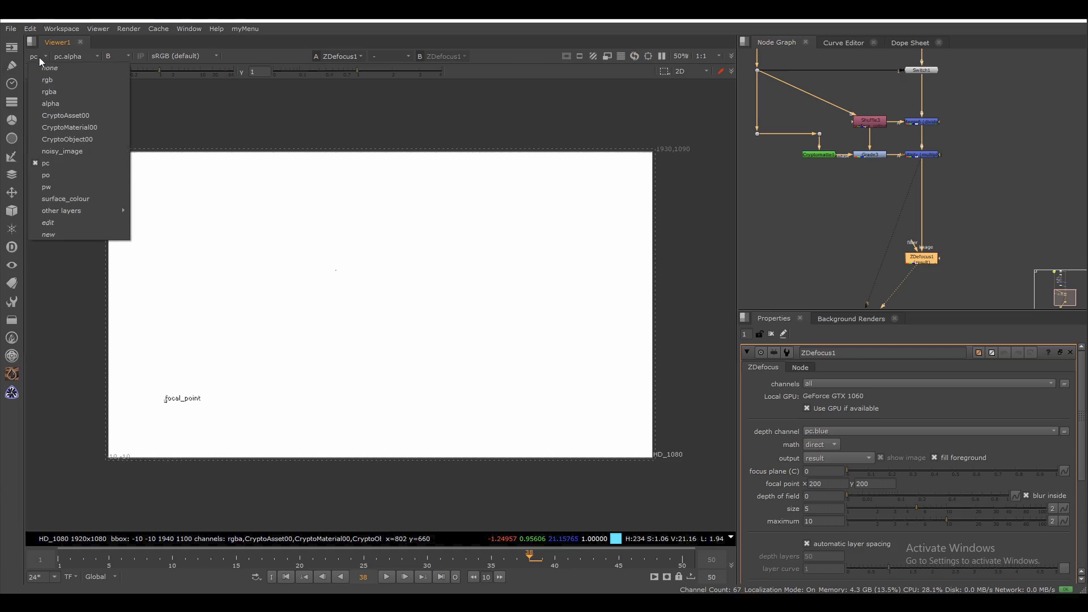
pyautogui.click(49, 91)
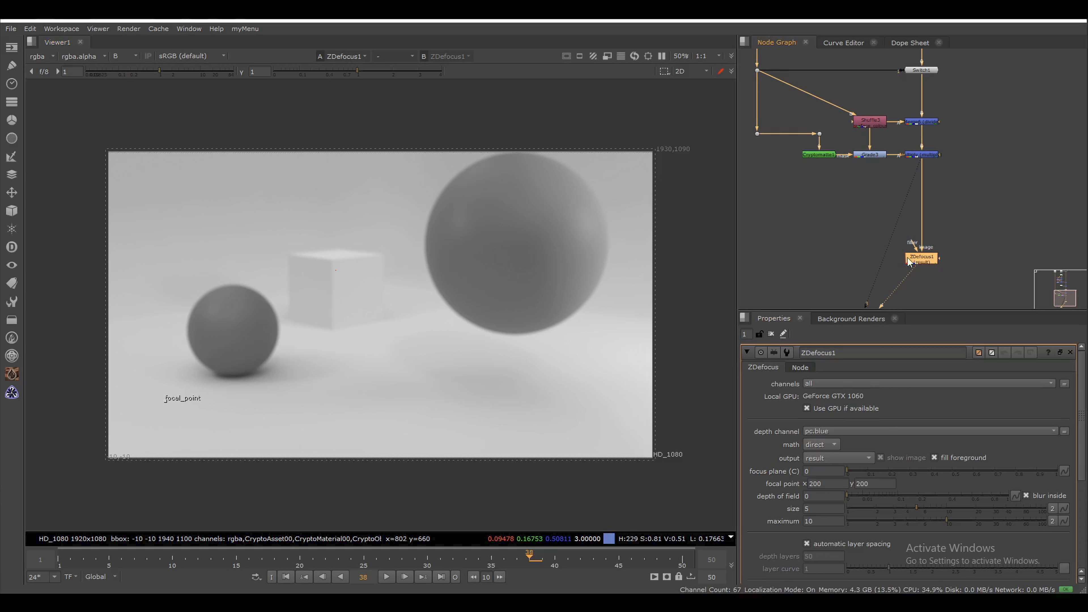
# Step: Place the ZDefocus focal point on the centre of the large sphere and set the defocus size to 1
pyautogui.moveTo(165, 399); pyautogui.dragTo(522, 245)
pyautogui.press('b')
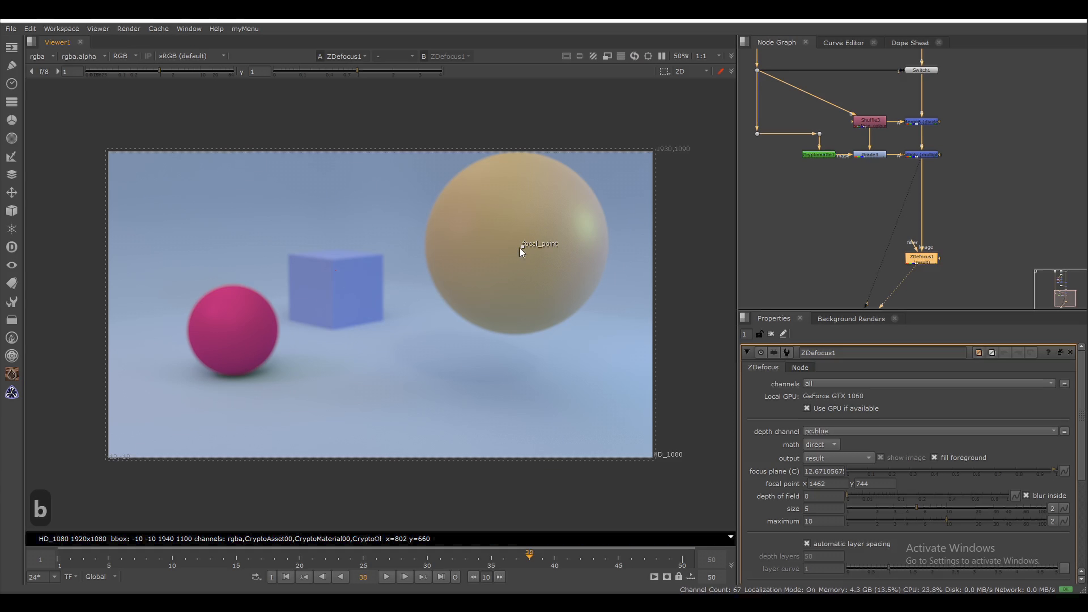
pyautogui.moveTo(522, 247); pyautogui.dragTo(522, 245)
pyautogui.moveTo(821, 508); pyautogui.dragTo(747, 508)
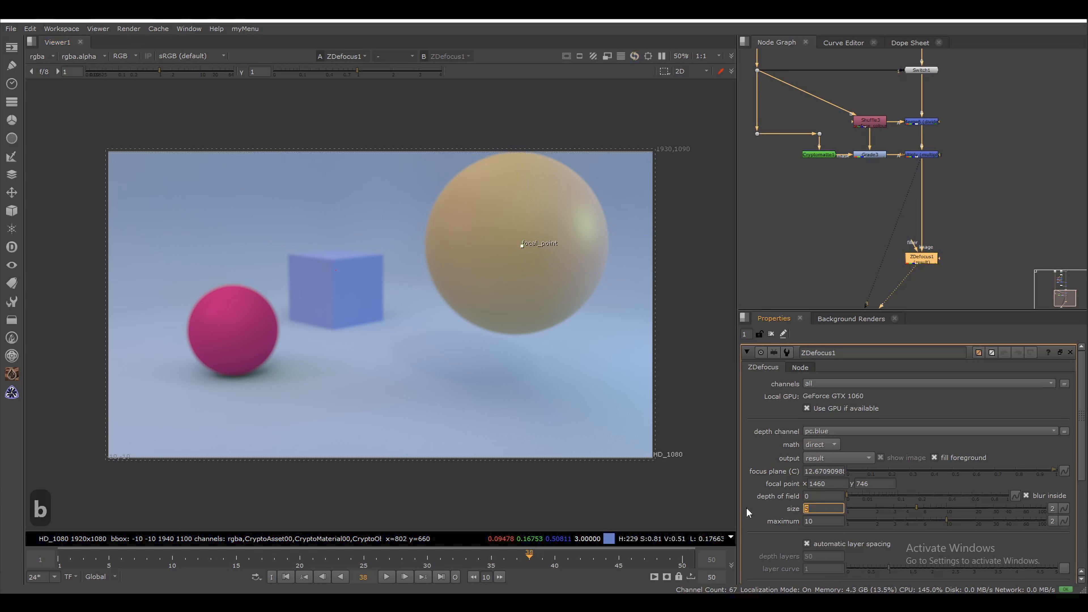
pyautogui.write('1')
pyautogui.press('Return')
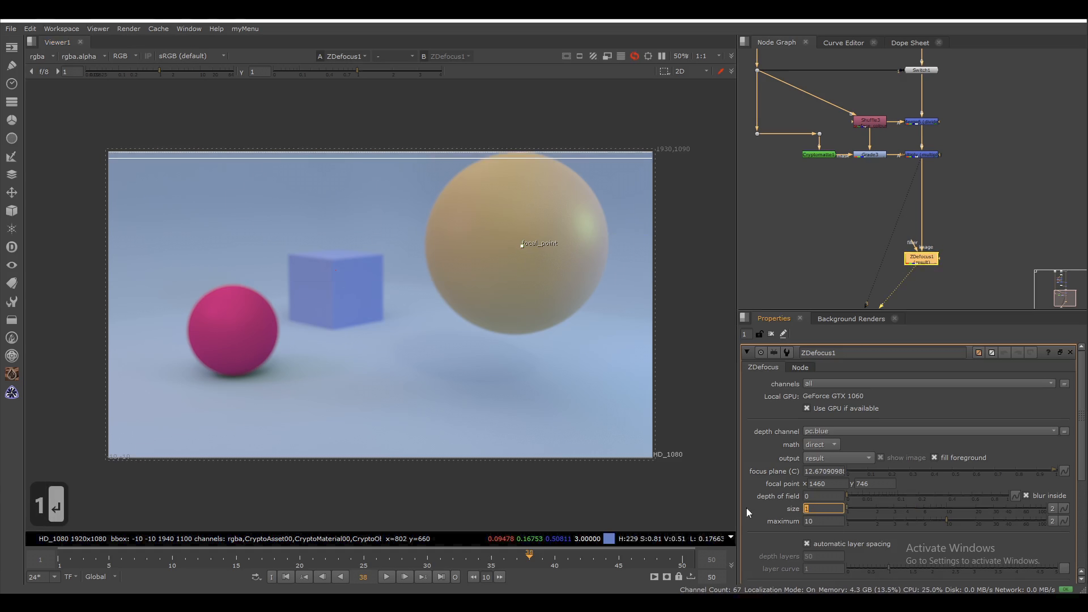
pyautogui.press('Tab')
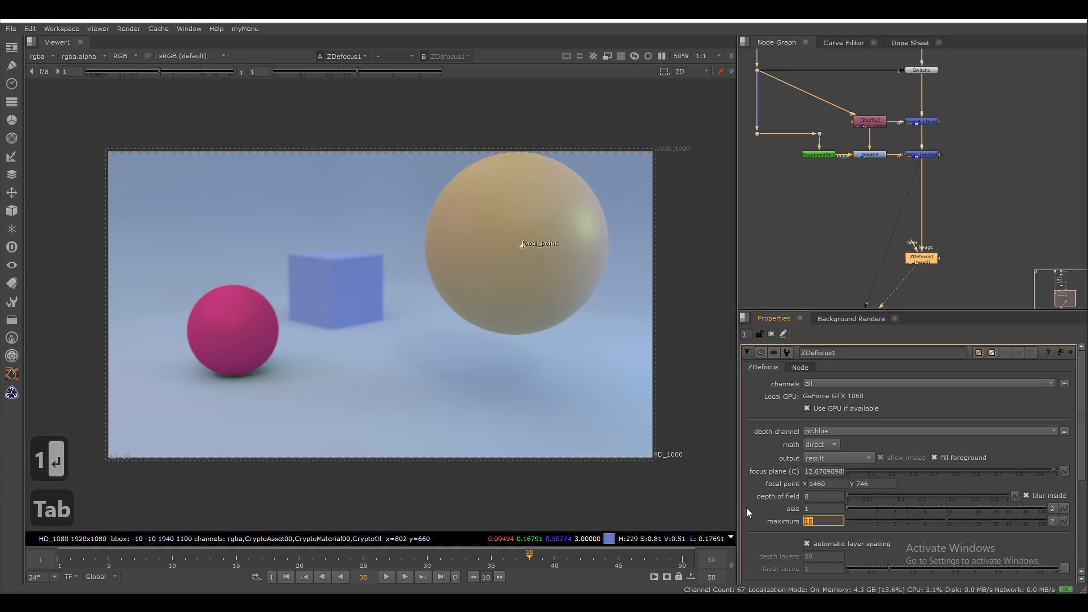
# Step: Compare the final Multiply output with the ZDefocus output, examining the blur on the small sphere and cube up close
pyautogui.moveTo(959, 144); pyautogui.dragTo(893, 185)
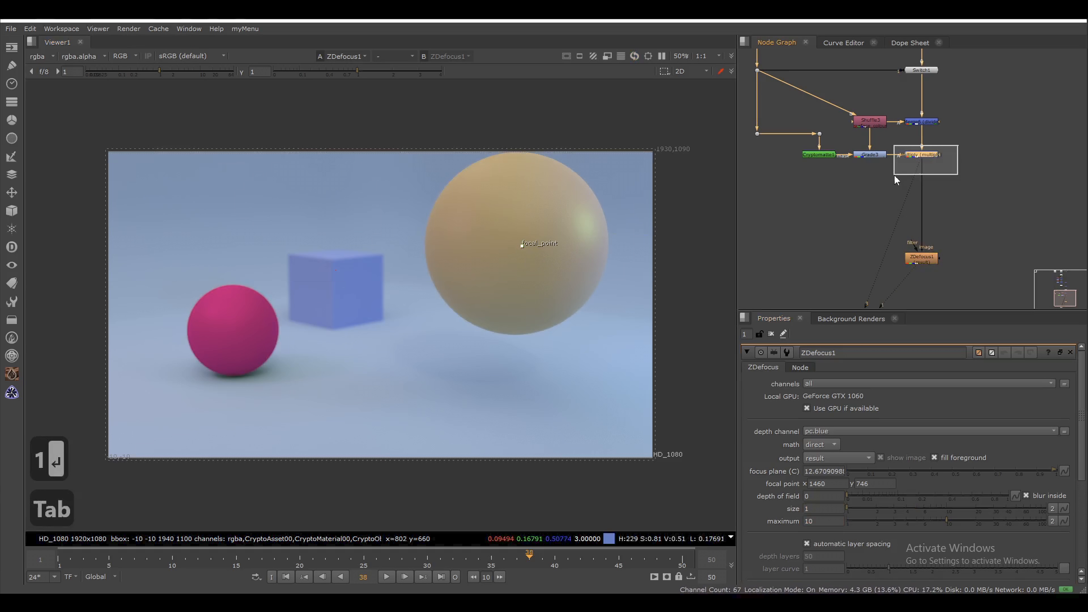
pyautogui.press('1')
pyautogui.moveTo(966, 226); pyautogui.dragTo(882, 285)
pyautogui.press('3')
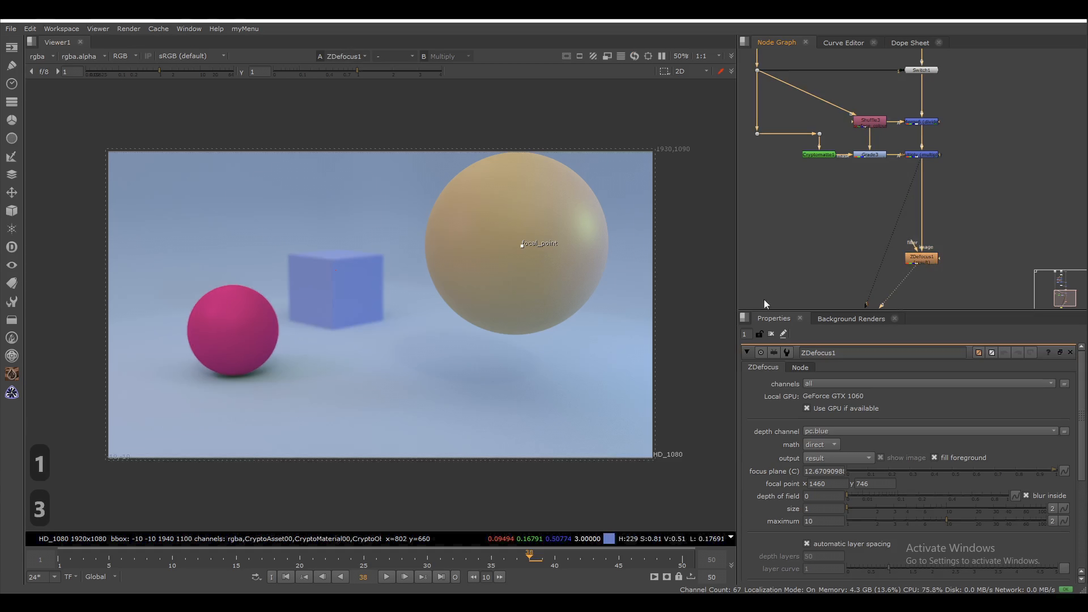
pyautogui.press('1')
pyautogui.press('3')
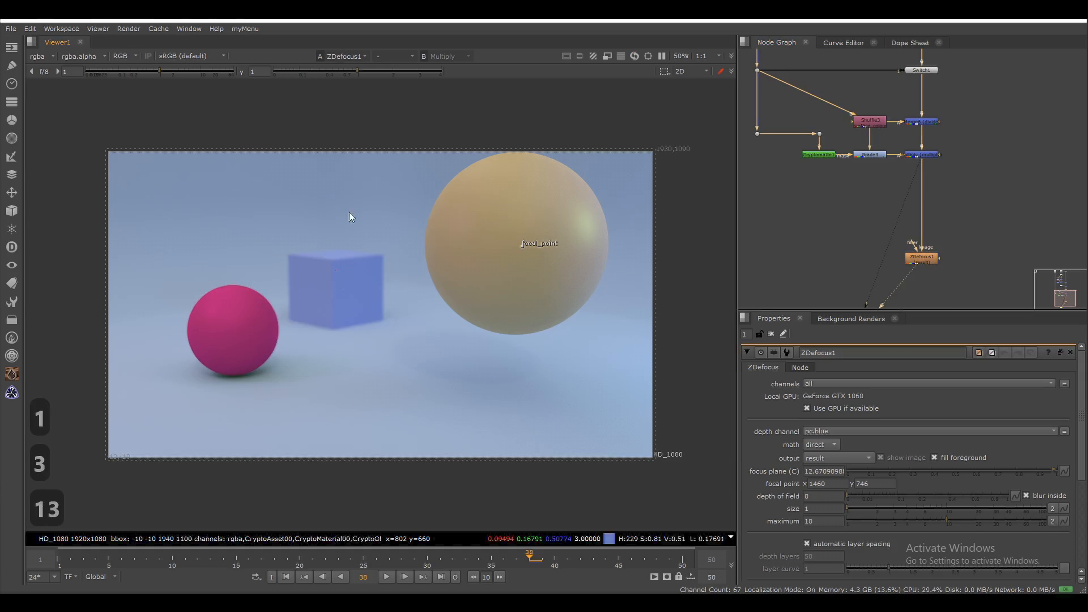
pyautogui.press('1')
pyautogui.press('3')
pyautogui.scroll(3, 279, 315)
pyautogui.press('1')
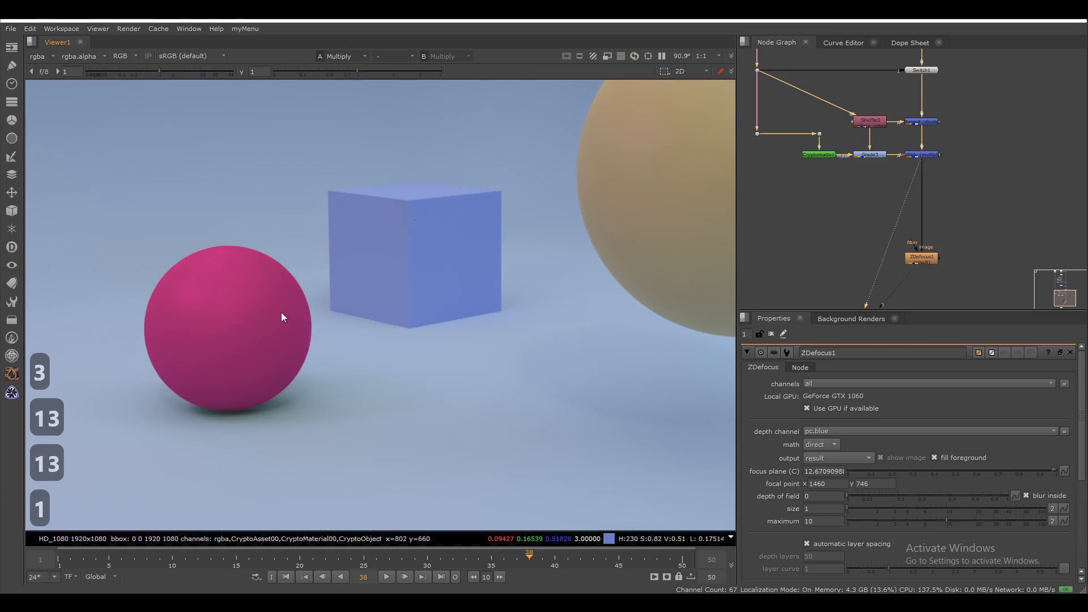
pyautogui.scroll(4, 280, 317)
pyautogui.press('3')
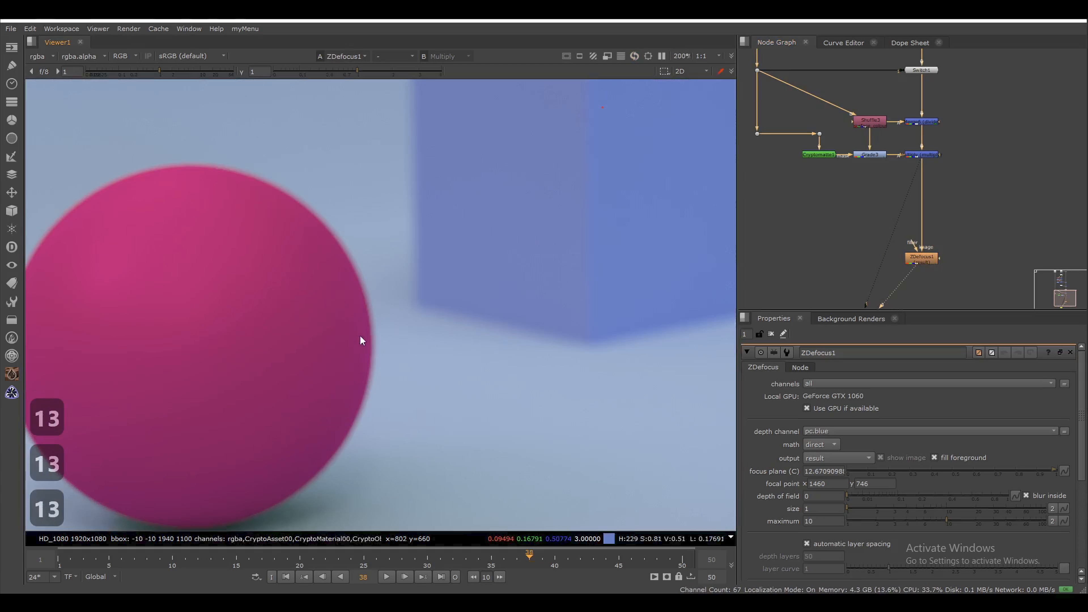
pyautogui.scroll(-6, 361, 341)
# Step: Add an OpticalZDefocus node beside ZDefocus, connect its image input to the final Multiply, and view its output
pyautogui.moveTo(967, 232); pyautogui.dragTo(994, 218)
pyautogui.click(859, 248)
pyautogui.press('Tab')
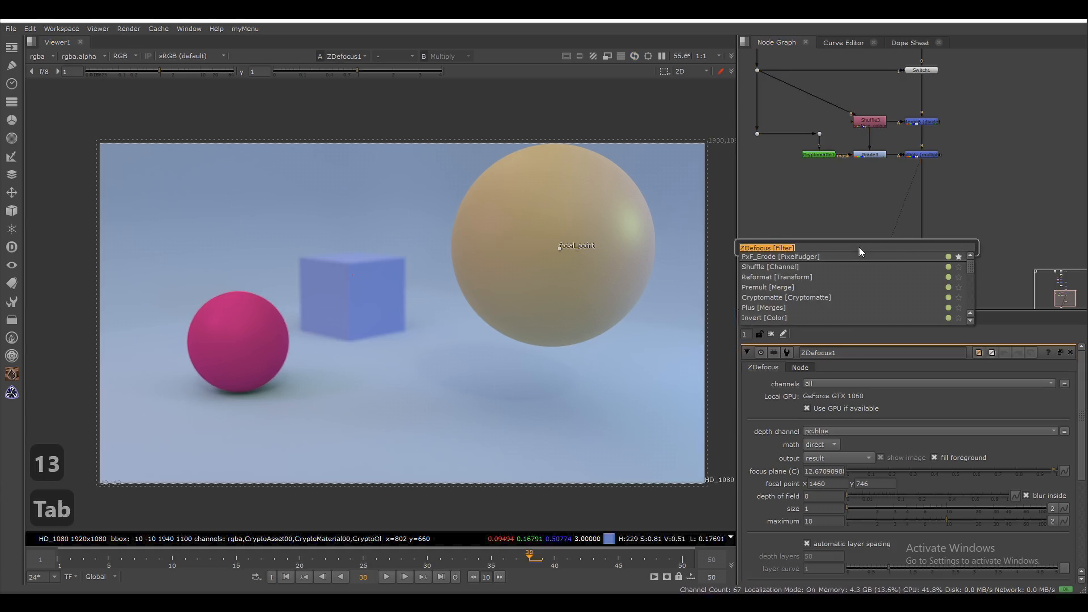
pyautogui.write('optica')
pyautogui.press('Down')
pyautogui.press('Return')
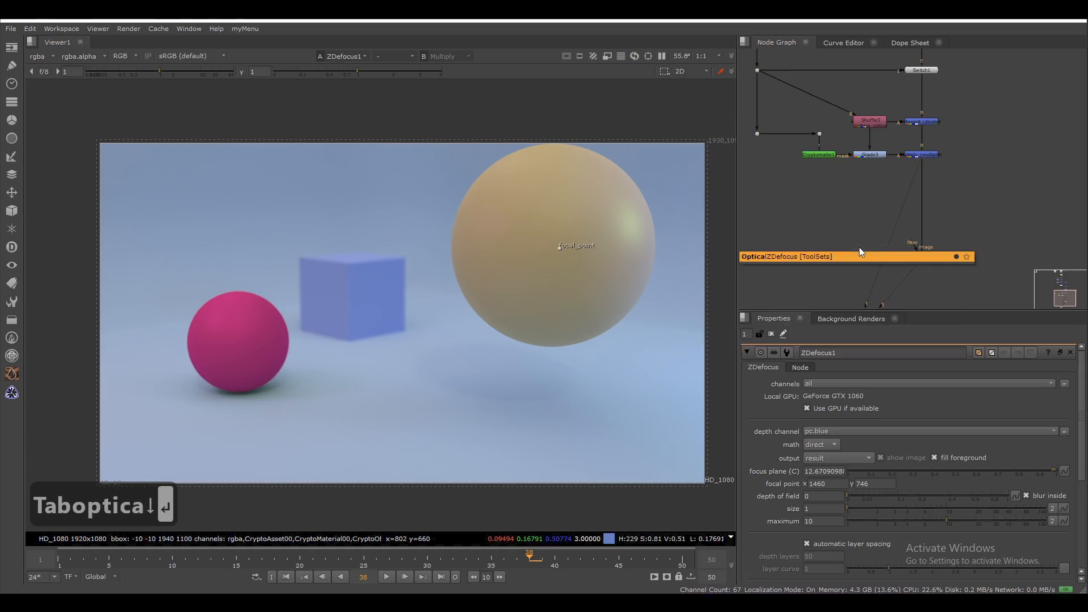
pyautogui.moveTo(867, 234); pyautogui.dragTo(917, 159)
pyautogui.press('1')
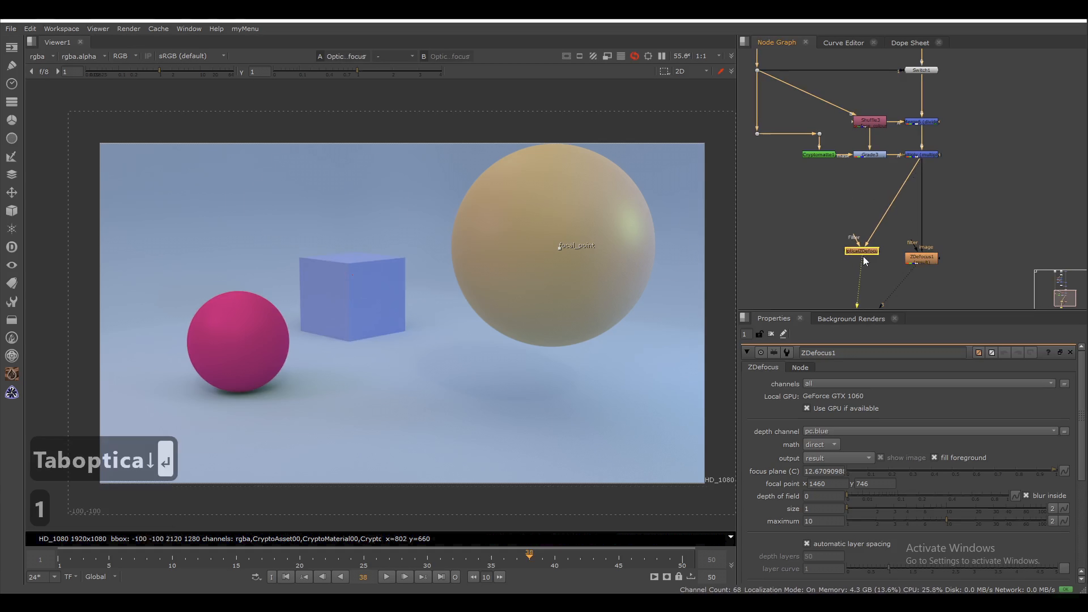
# Step: Set the OpticalZDefocus lens geometry to a focal length of 50 and a haperture of 35
pyautogui.doubleClick(865, 249)
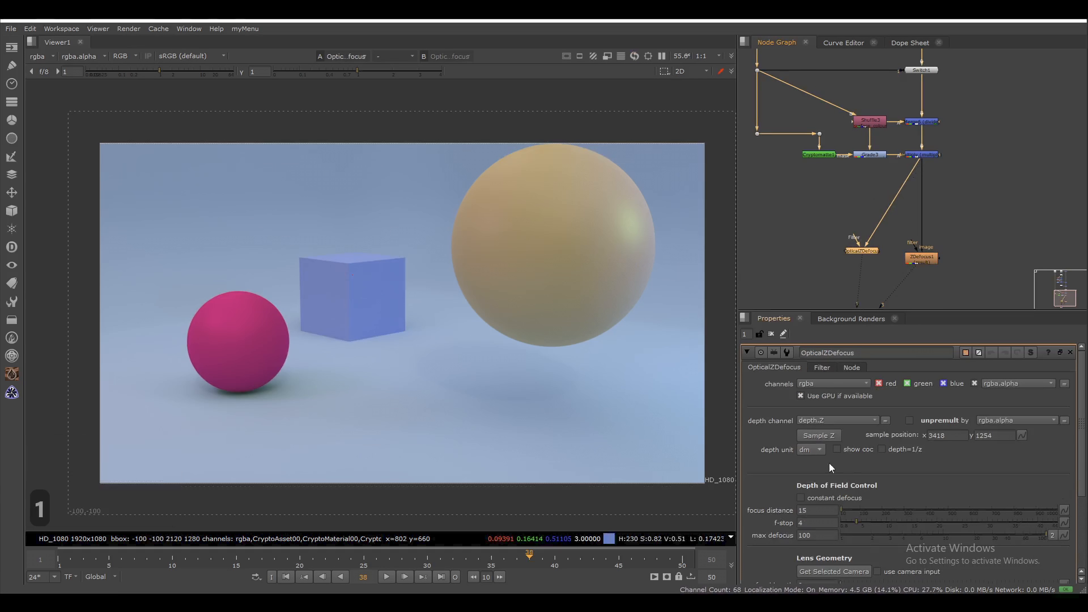
pyautogui.scroll(-3, 792, 464)
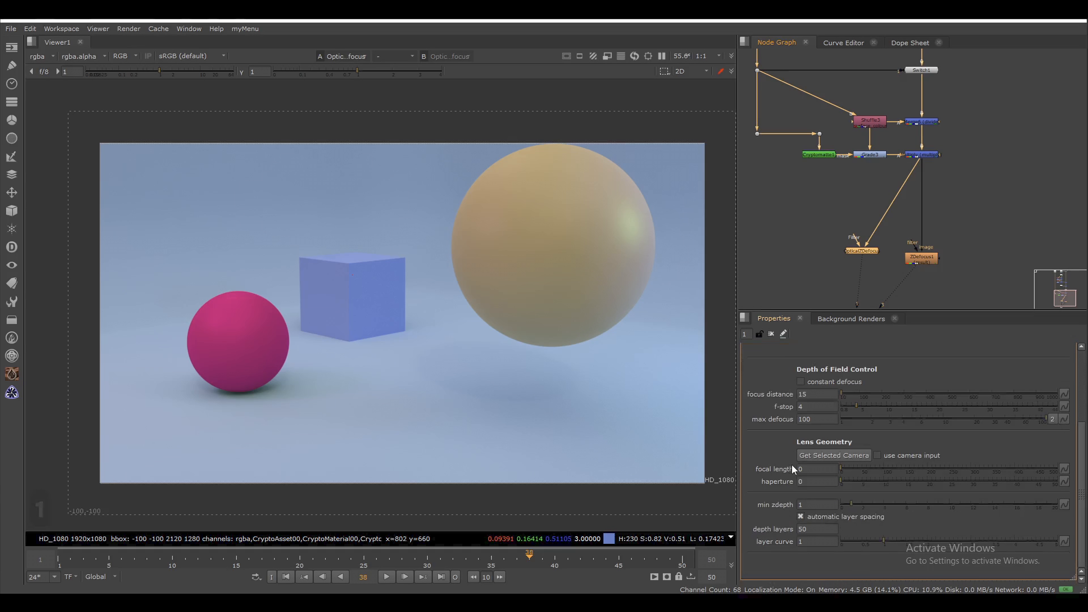
pyautogui.click(808, 470)
pyautogui.write('50')
pyautogui.press('Tab')
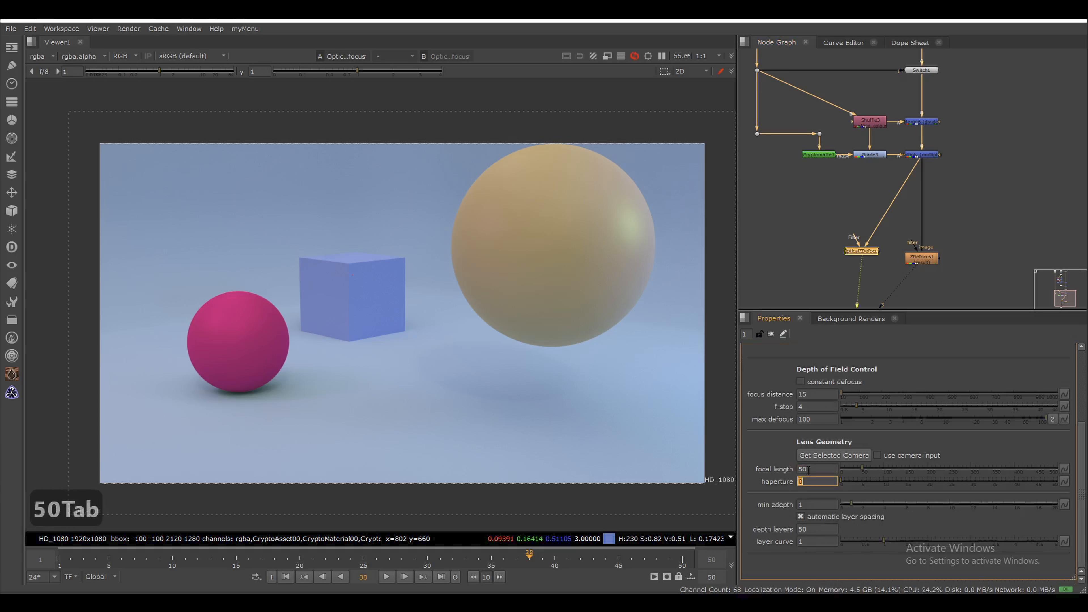
pyautogui.write('35')
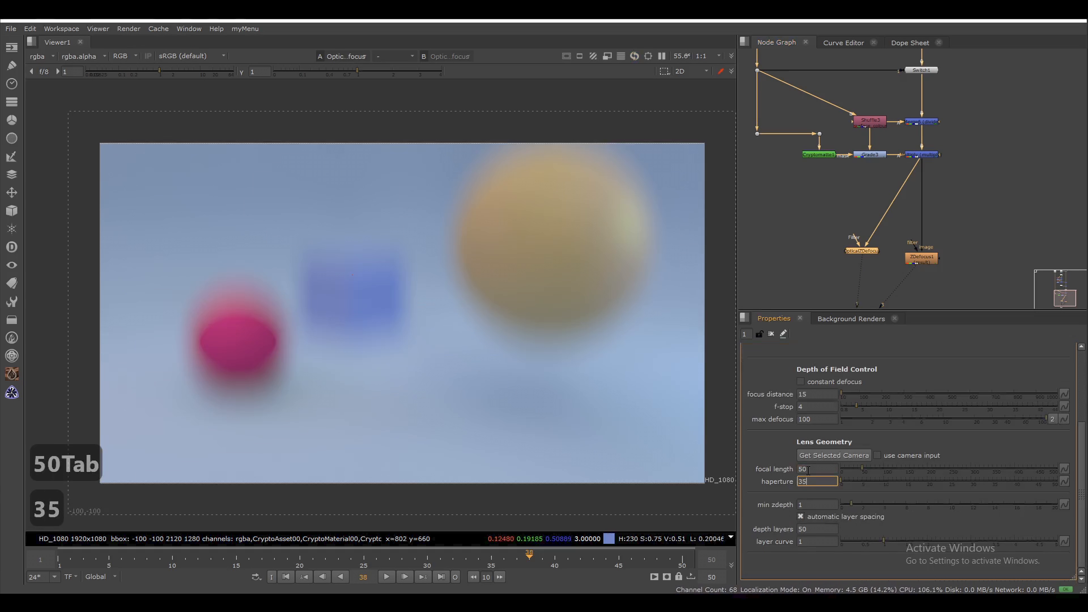
pyautogui.press('Return')
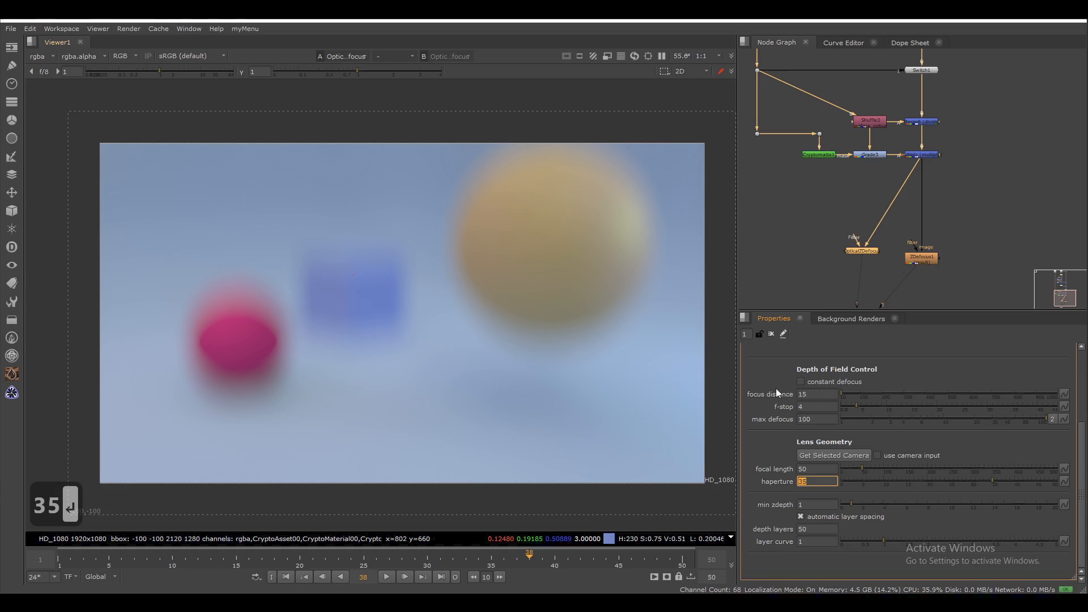
# Step: Set the OpticalZDefocus focus distance to 12 and its depth channel to pc.blue
pyautogui.doubleClick(816, 395)
pyautogui.write('12')
pyautogui.press('Return')
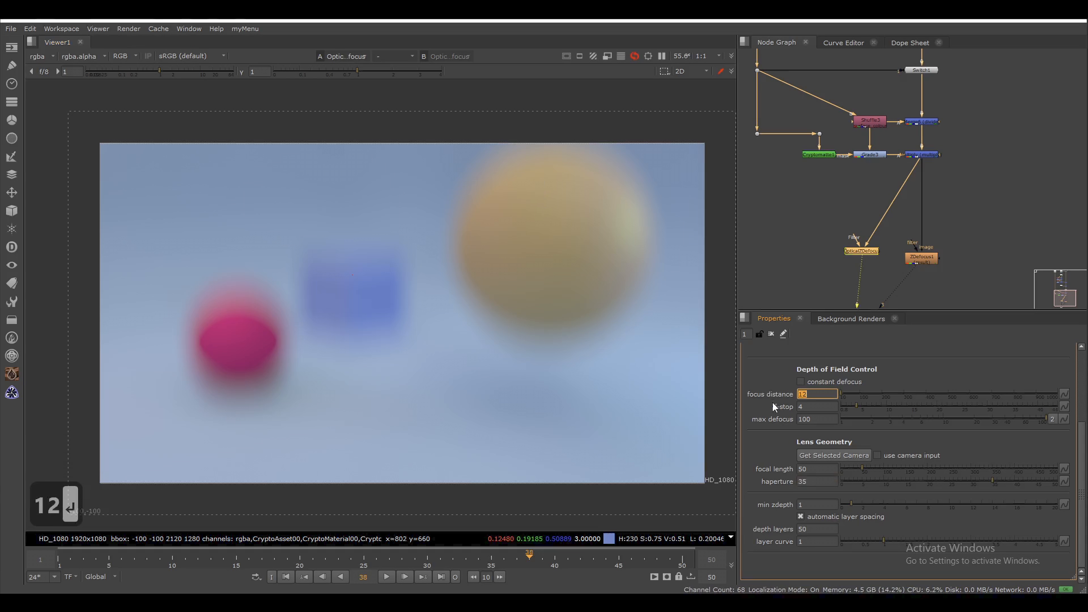
pyautogui.click(773, 260)
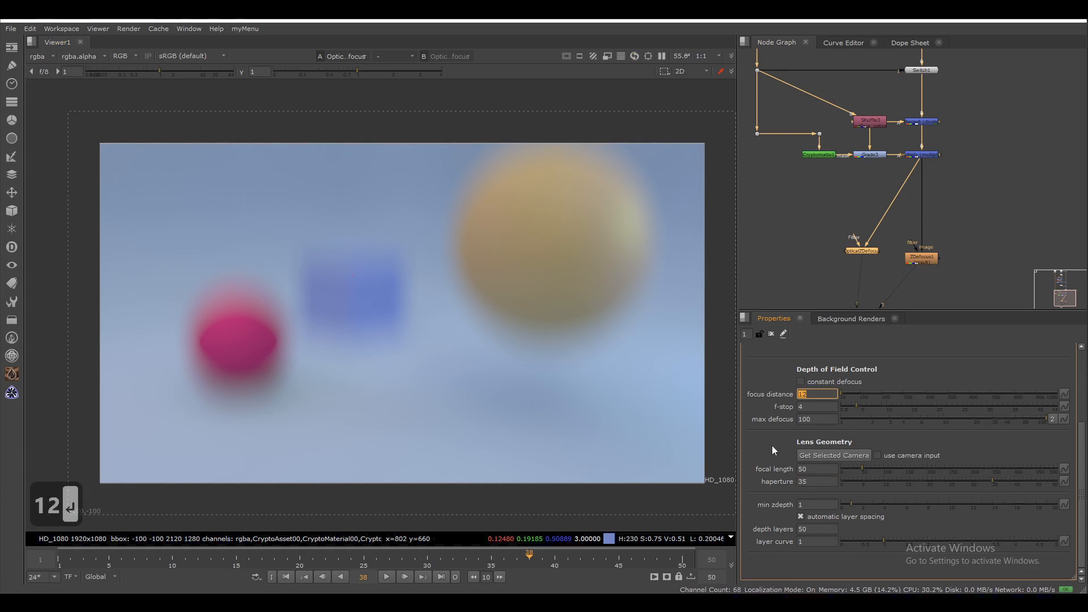
pyautogui.scroll(4, 772, 445)
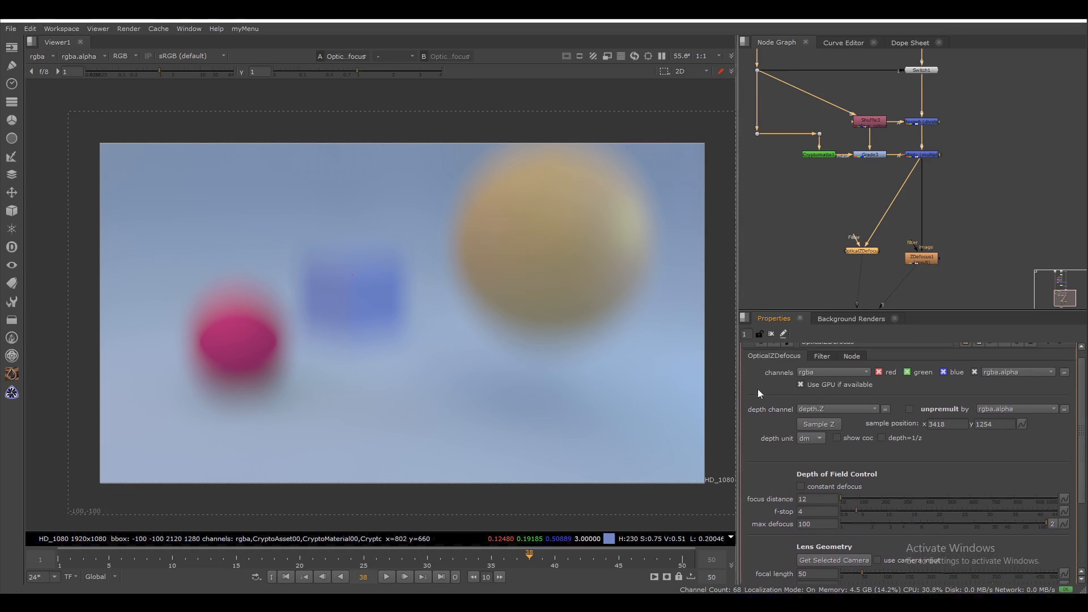
pyautogui.click(822, 408)
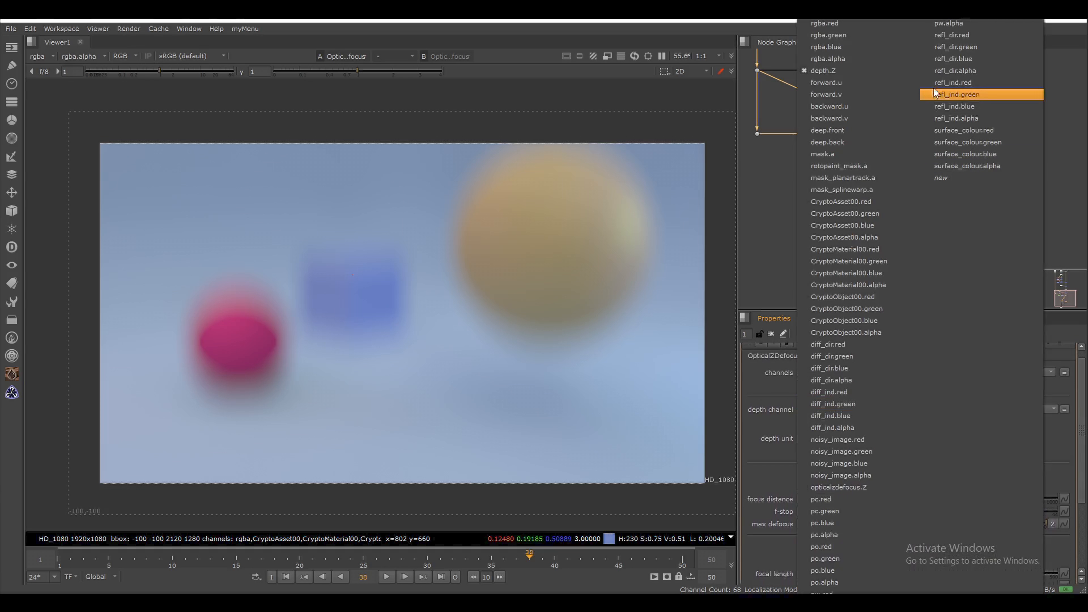
pyautogui.click(838, 523)
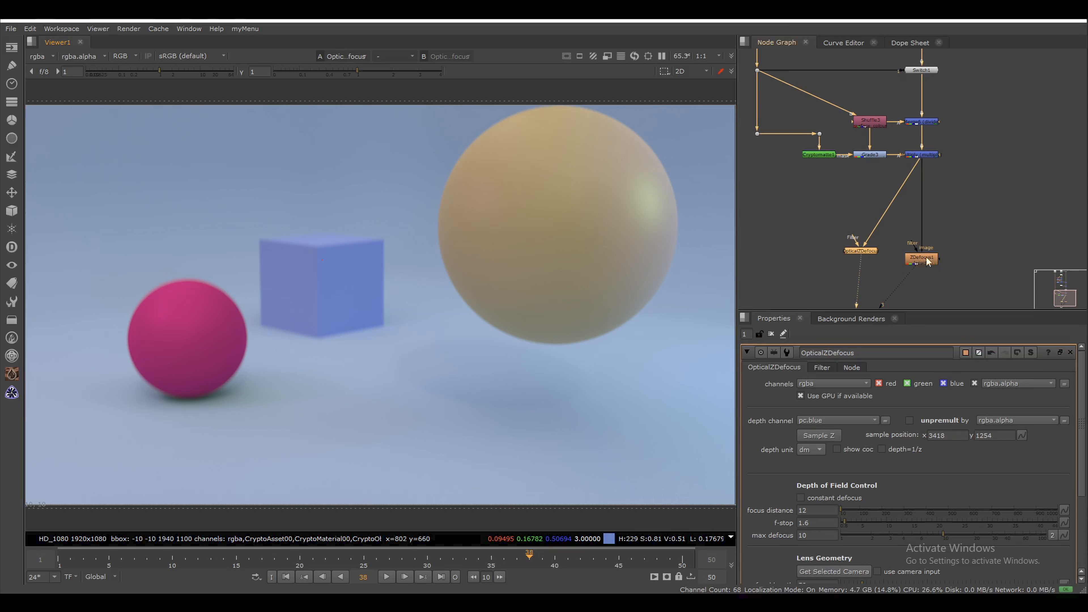
# Step: Delete the ZDefocus node and move OpticalZDefocus into line below the final Multiply
pyautogui.click(921, 257)
pyautogui.press('Delete')
pyautogui.moveTo(861, 252); pyautogui.dragTo(926, 296)
# Step: Add a PMatte node, connect its input to the lower dot of the source branch, and view its output
pyautogui.click(865, 232)
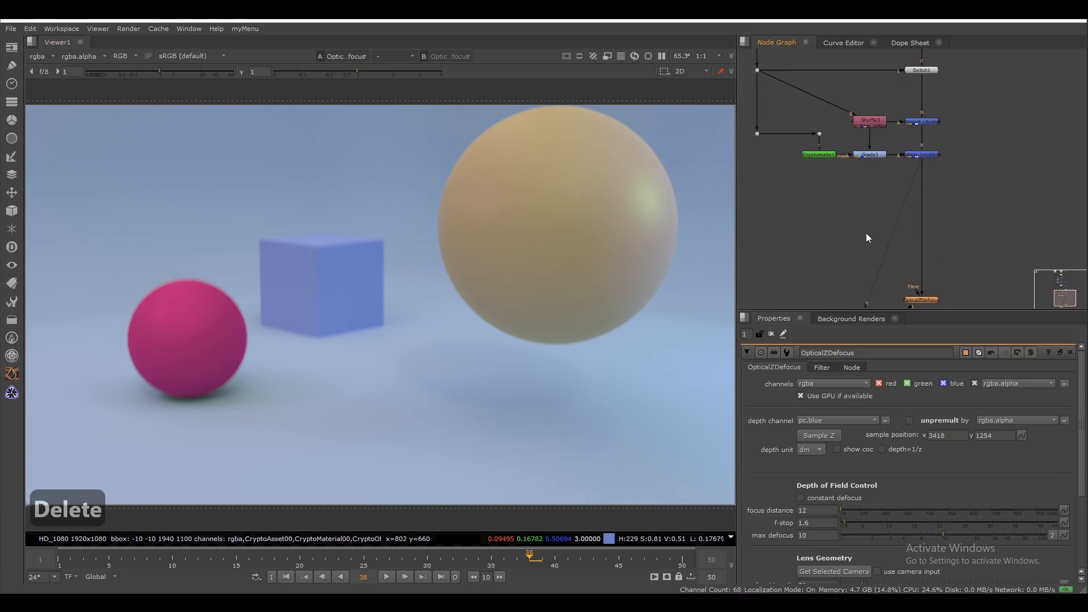
pyautogui.press('Tab')
pyautogui.write('pmatte')
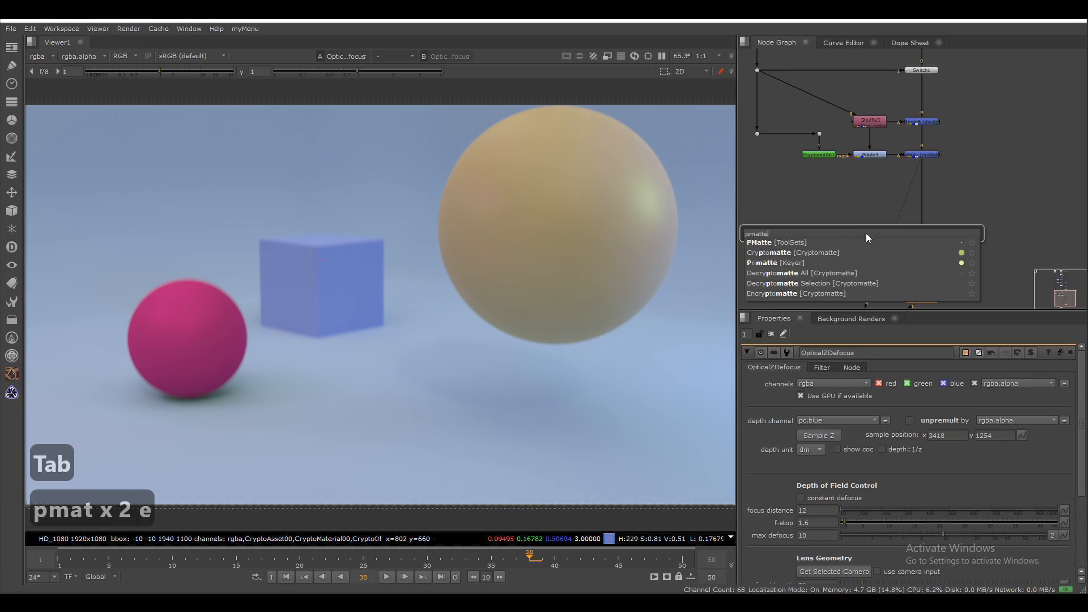
pyautogui.press('Down')
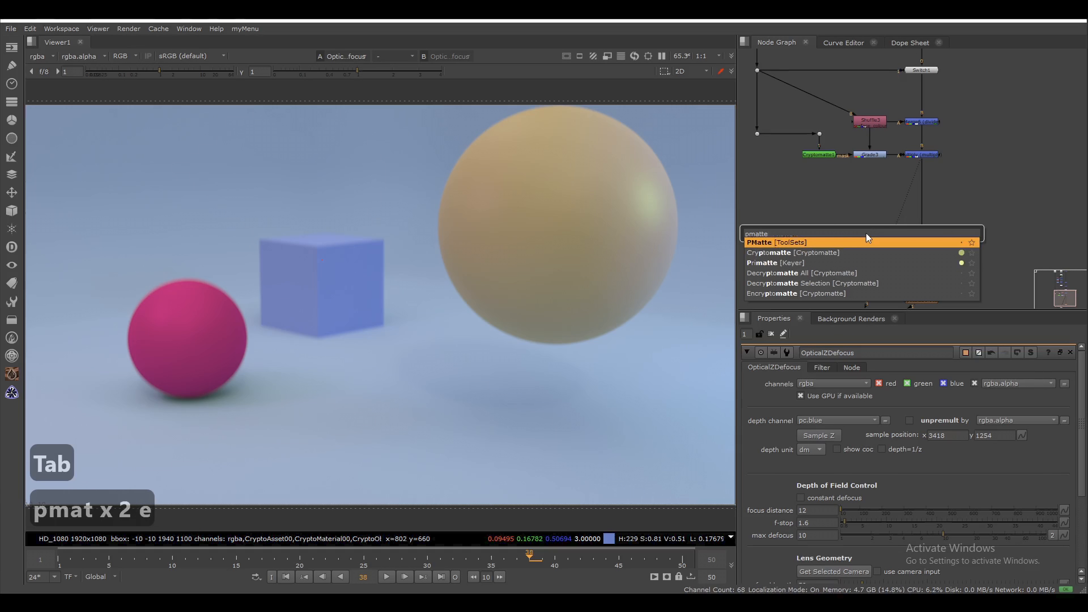
pyautogui.press('Return')
pyautogui.moveTo(856, 218); pyautogui.dragTo(757, 133)
pyautogui.press('1')
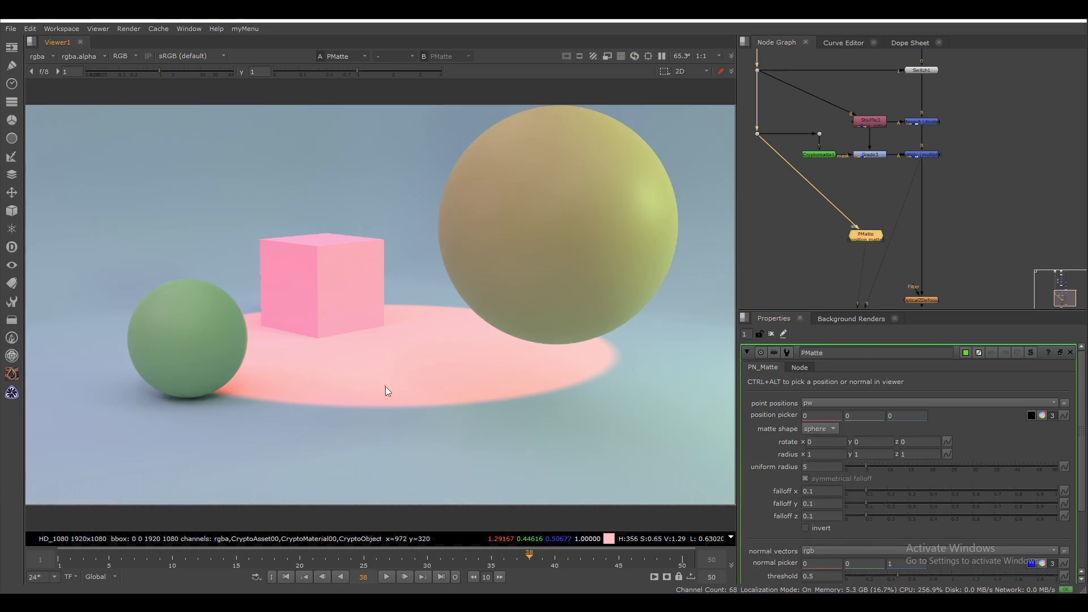
# Step: Activate the PMatte position picker and sample positions on the floor in front of the cube using the pw pass
pyautogui.click(1031, 415)
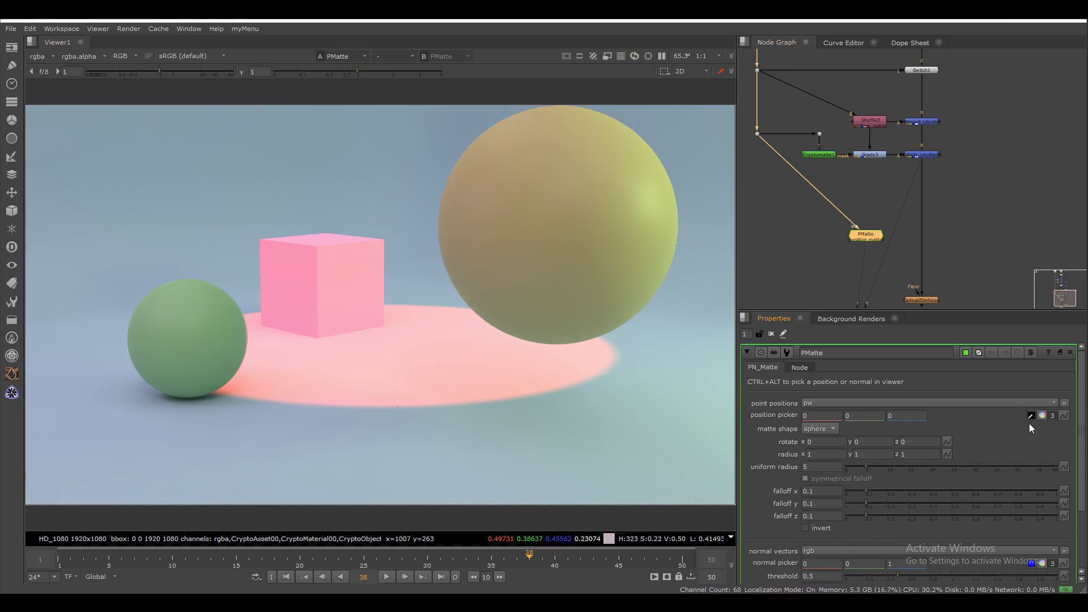
pyautogui.moveTo(433, 386)
pyautogui.keyDown('ctrl'); pyautogui.keyDown('alt'); pyautogui.mouseDown()
pyautogui.moveTo(409, 411)
pyautogui.moveTo(380, 415)
pyautogui.moveTo(234, 271)
pyautogui.moveTo(346, 269)
pyautogui.moveTo(436, 358)
pyautogui.moveTo(502, 400)
pyautogui.moveTo(412, 368)
pyautogui.moveTo(422, 378)
pyautogui.mouseUp(); pyautogui.keyUp('alt'); pyautogui.keyUp('ctrl')
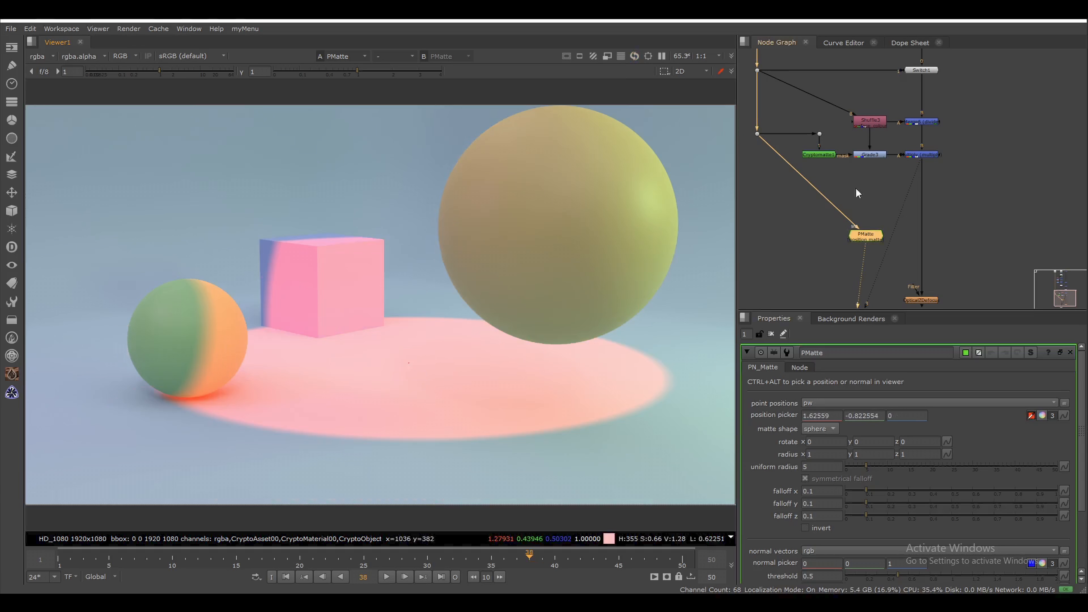
pyautogui.keyDown('ctrl'); pyautogui.keyDown('alt'); pyautogui.moveTo(359, 366); pyautogui.dragTo(390, 376); pyautogui.keyUp('alt'); pyautogui.keyUp('ctrl')
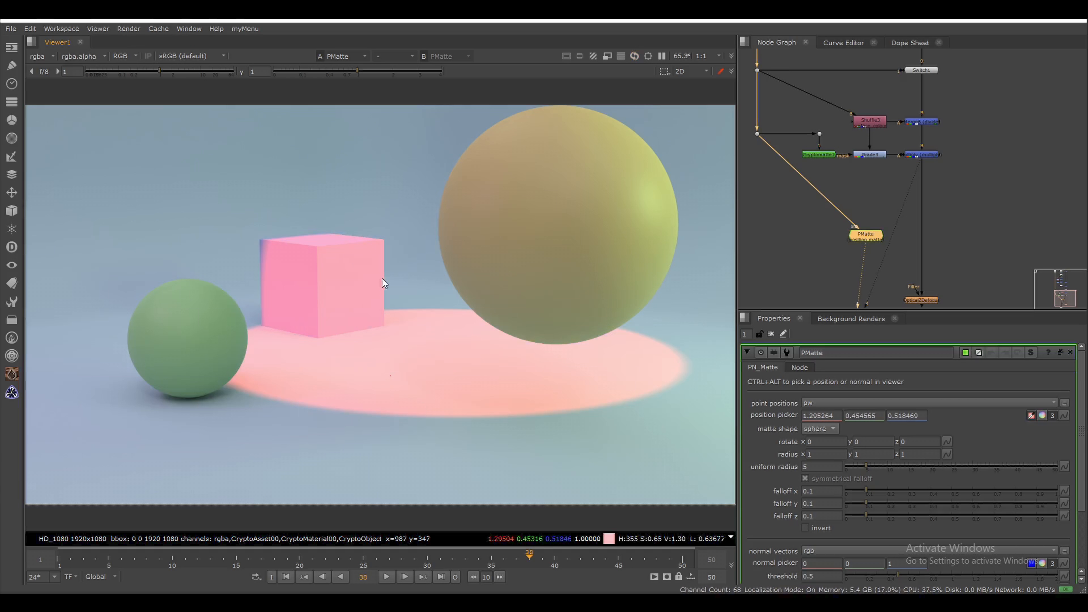
# Step: Switch the PMatte point positions to pc and sample several positions on the floor around the cube
pyautogui.click(824, 403)
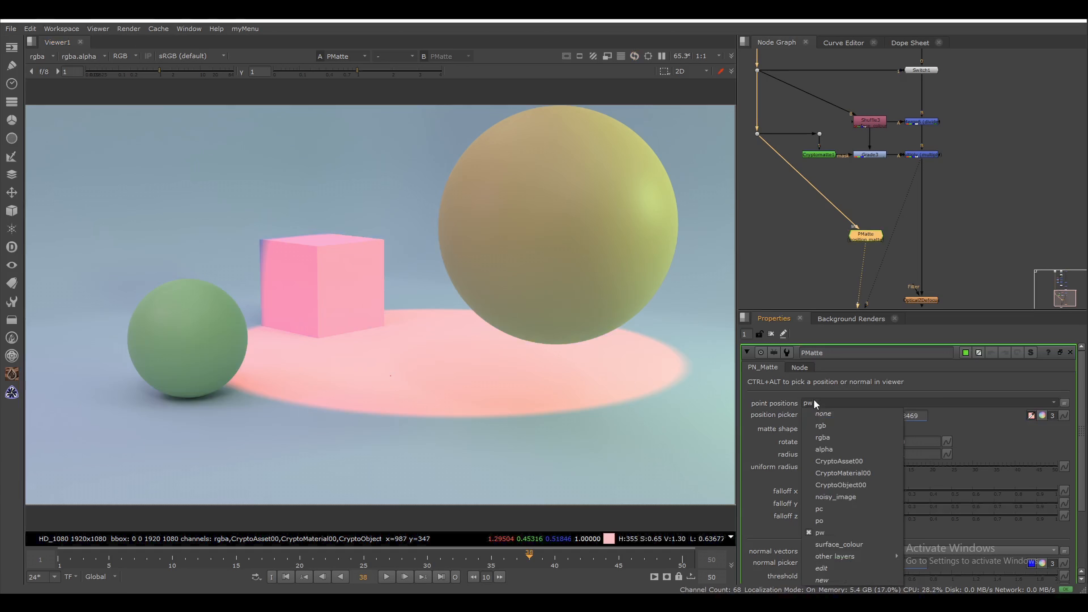
pyautogui.click(846, 512)
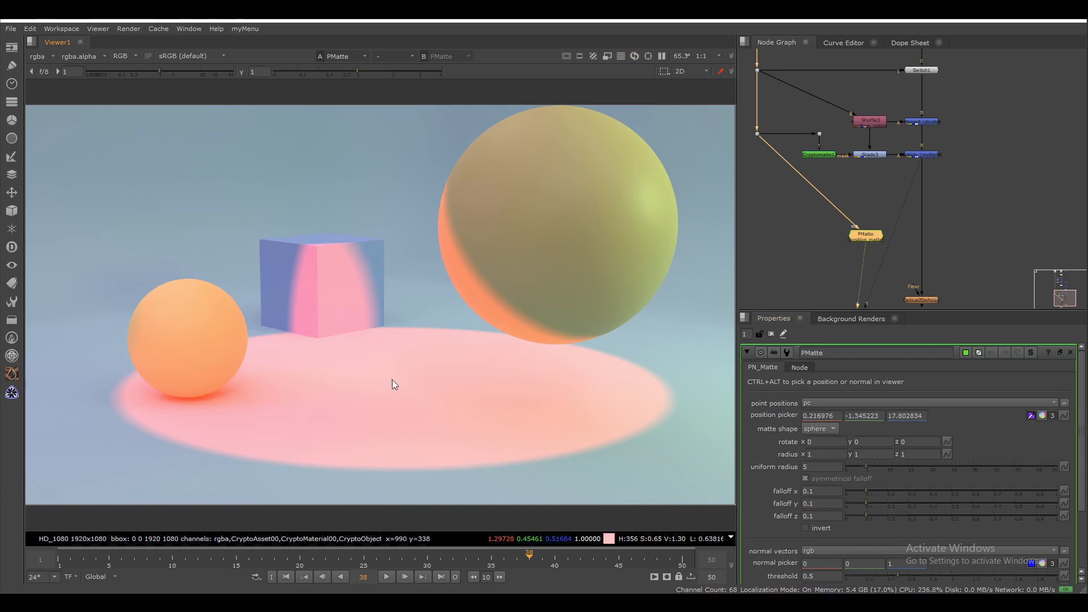
pyautogui.keyDown('ctrl'); pyautogui.keyDown('alt'); pyautogui.click(430, 301); pyautogui.keyUp('alt'); pyautogui.keyUp('ctrl')
pyautogui.keyDown('ctrl'); pyautogui.keyDown('alt'); pyautogui.click(410, 401); pyautogui.keyUp('alt'); pyautogui.keyUp('ctrl')
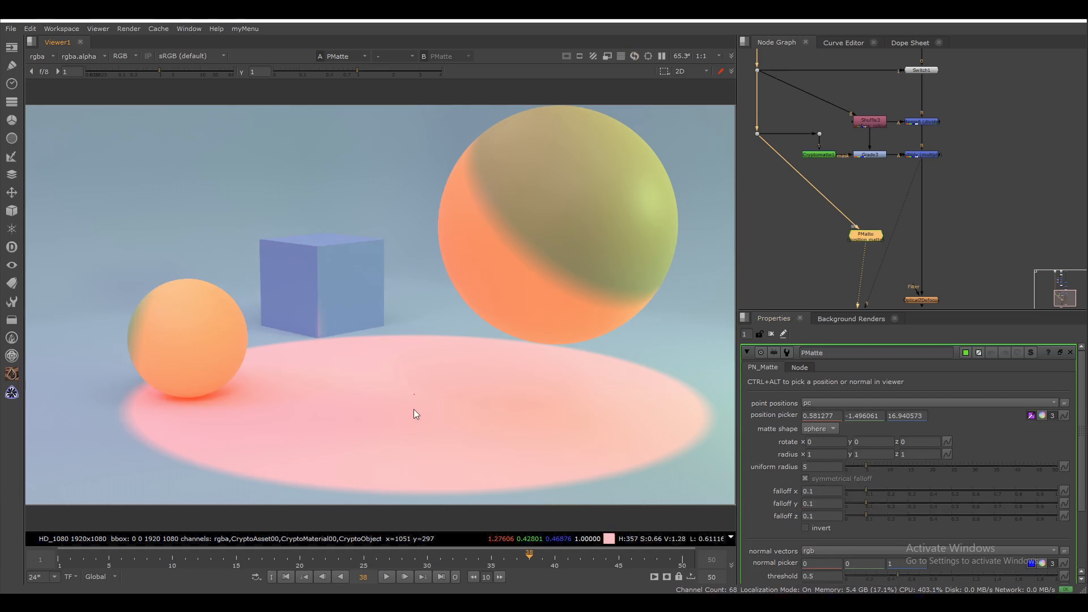
pyautogui.keyDown('ctrl'); pyautogui.keyDown('alt'); pyautogui.click(413, 332); pyautogui.keyUp('alt'); pyautogui.keyUp('ctrl')
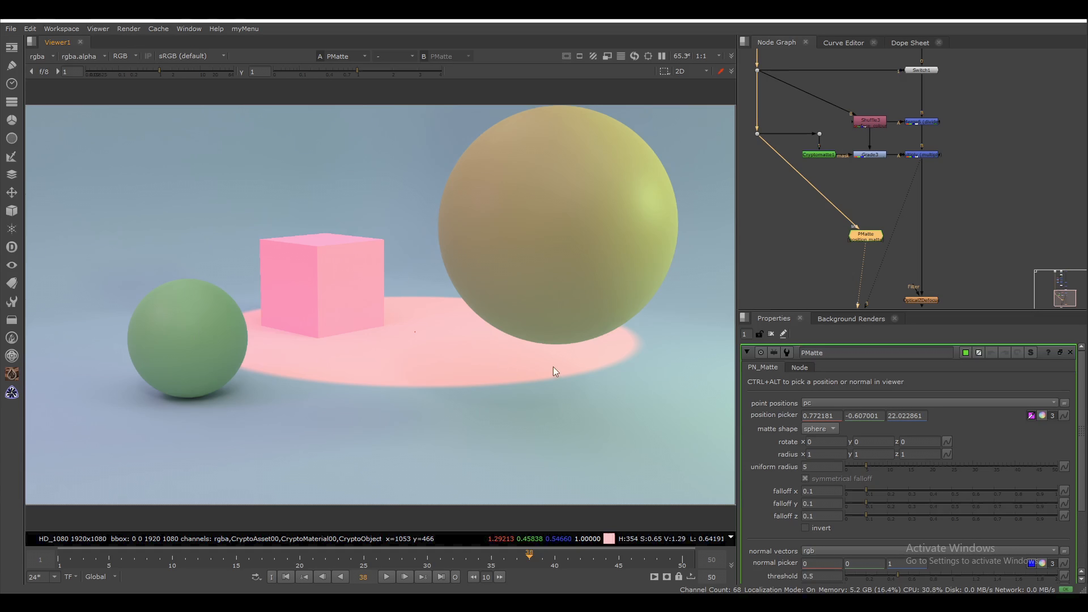
# Step: Switch the PMatte point positions to po and sample a position on the large sphere
pyautogui.click(816, 402)
pyautogui.click(831, 520)
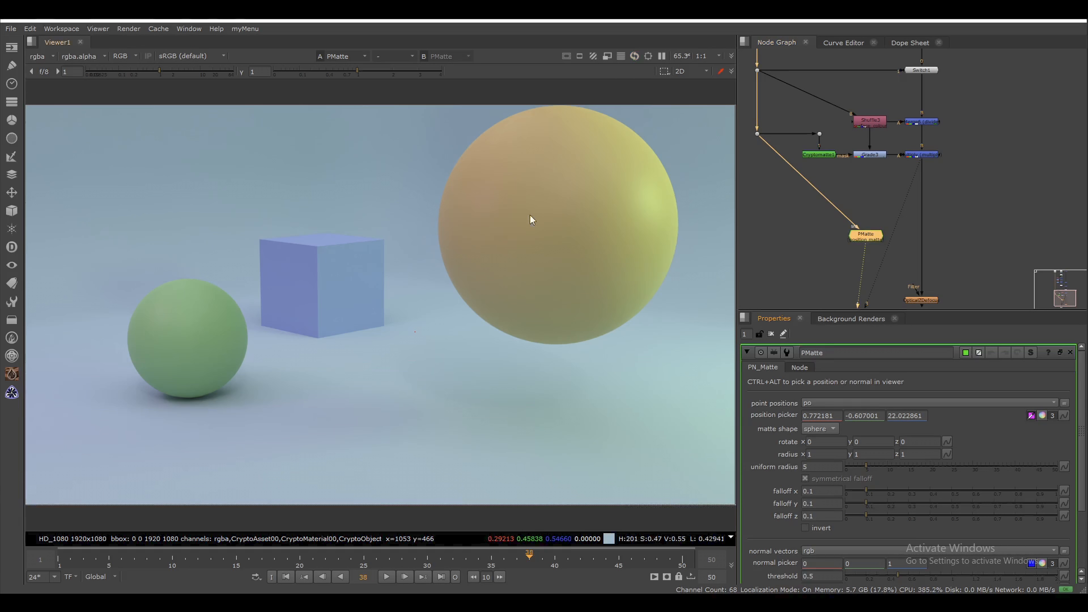
pyautogui.keyDown('ctrl'); pyautogui.keyDown('alt'); pyautogui.click(601, 189); pyautogui.keyUp('alt'); pyautogui.keyUp('ctrl')
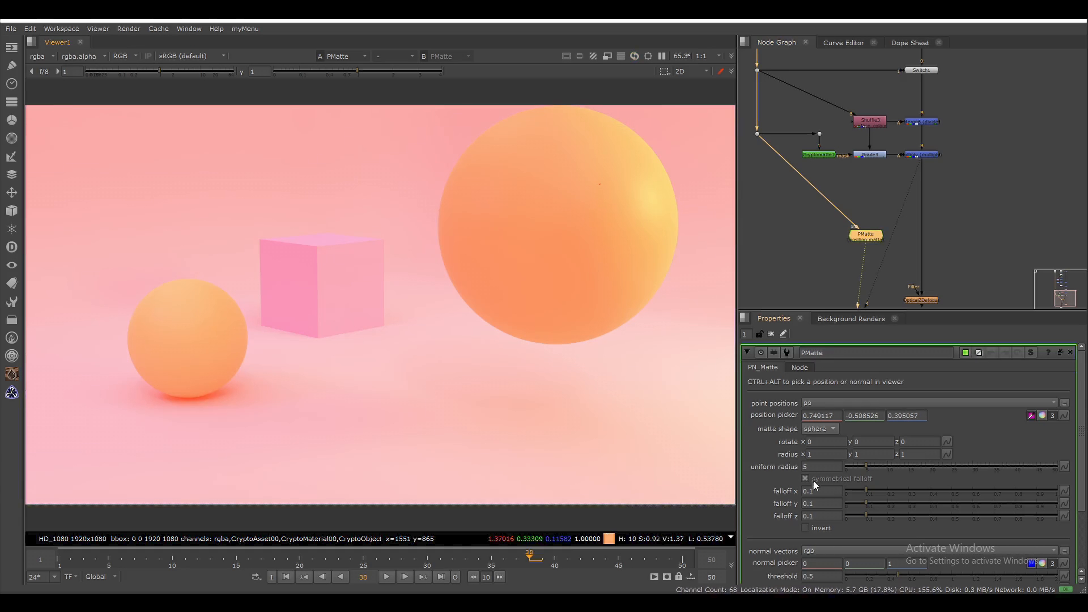
# Step: Set the PMatte uniform radius to 0.5 and sample a position on the large sphere
pyautogui.click(814, 467)
pyautogui.write('.5')
pyautogui.press('Return')
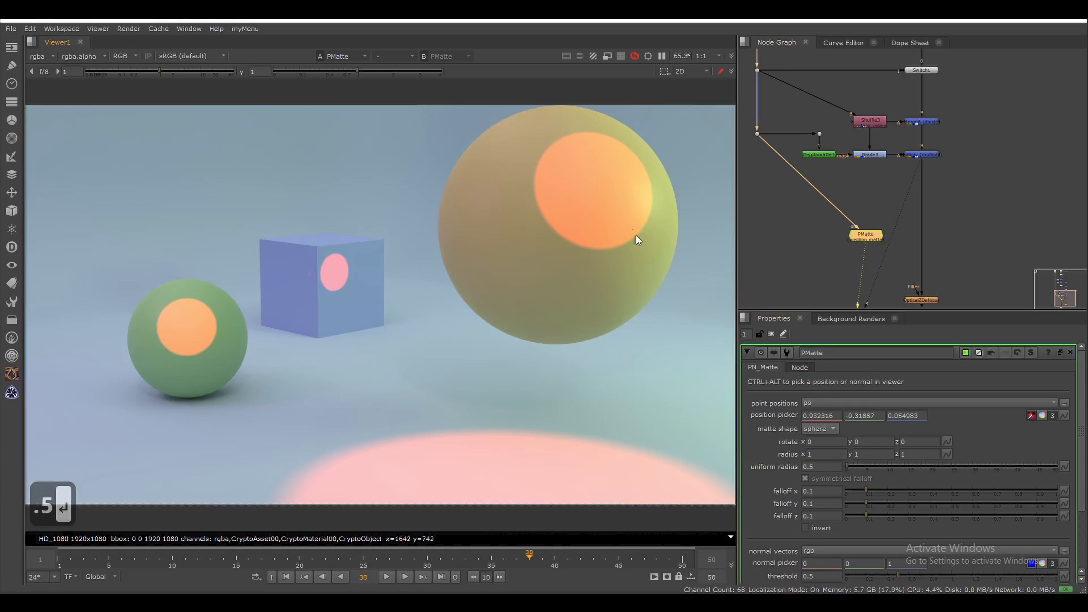
pyautogui.moveTo(635, 237)
pyautogui.keyDown('ctrl'); pyautogui.keyDown('alt'); pyautogui.mouseDown()
pyautogui.moveTo(592, 286)
pyautogui.moveTo(496, 238)
pyautogui.moveTo(563, 212)
pyautogui.moveTo(624, 219)
pyautogui.mouseUp(); pyautogui.keyUp('alt'); pyautogui.keyUp('ctrl')
pyautogui.scroll(-2, 598, 287)
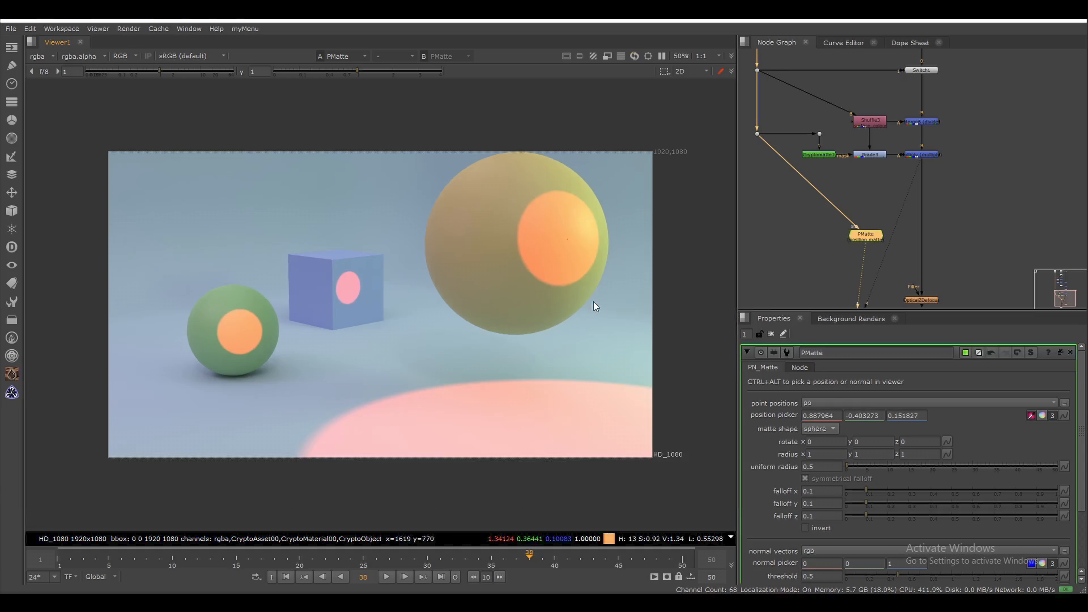
# Step: Set the playback in point to frame 38, compare both range ends, and resample the PMatte position on the large sphere at frame 50
pyautogui.press('i')
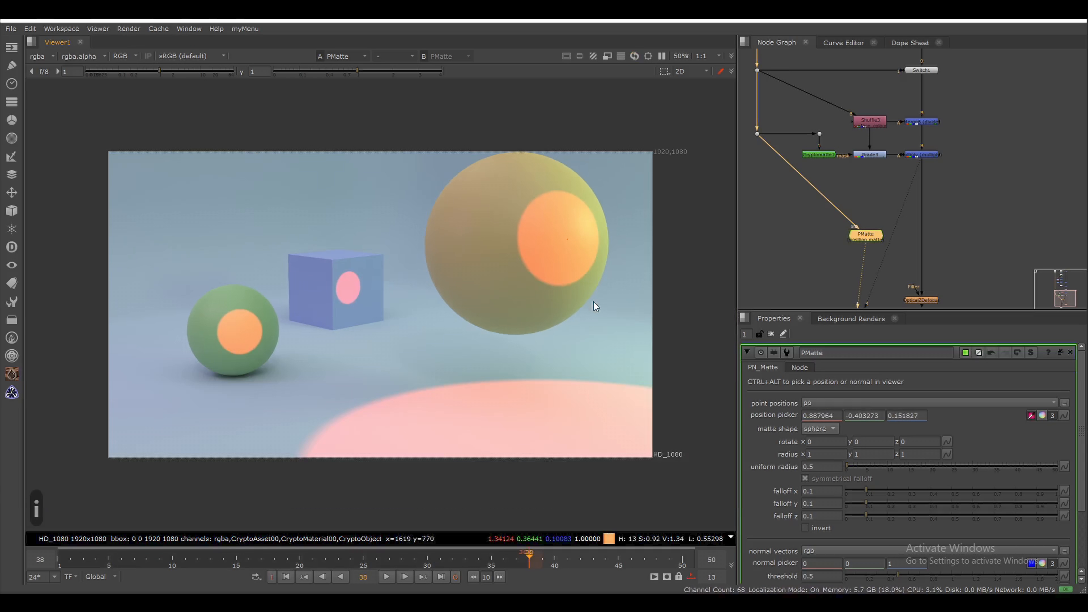
pyautogui.press('End')
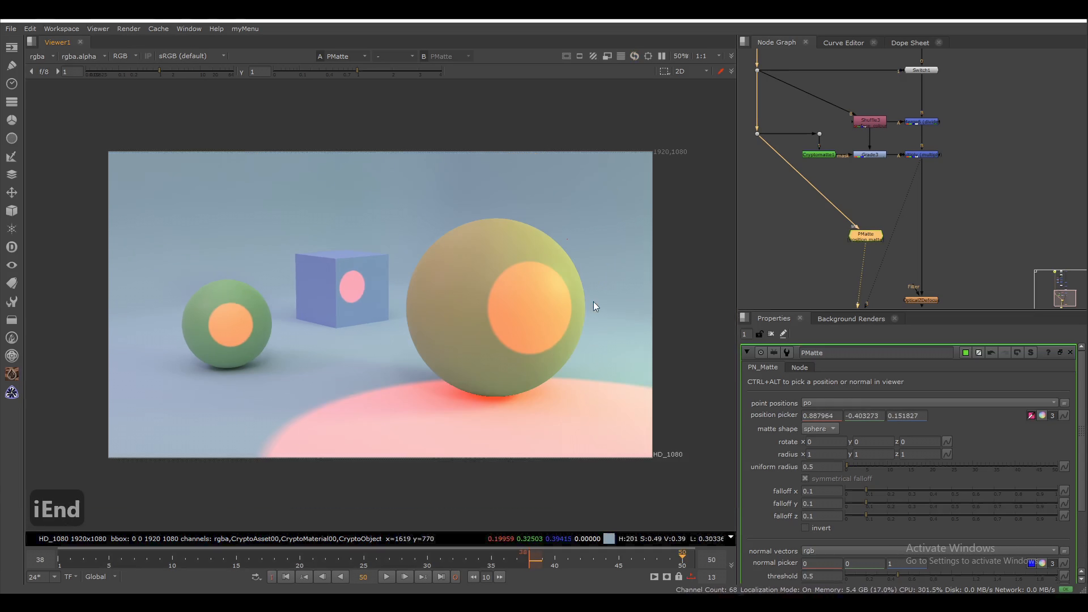
pyautogui.press('Home')
pyautogui.press('End')
pyautogui.press('Home')
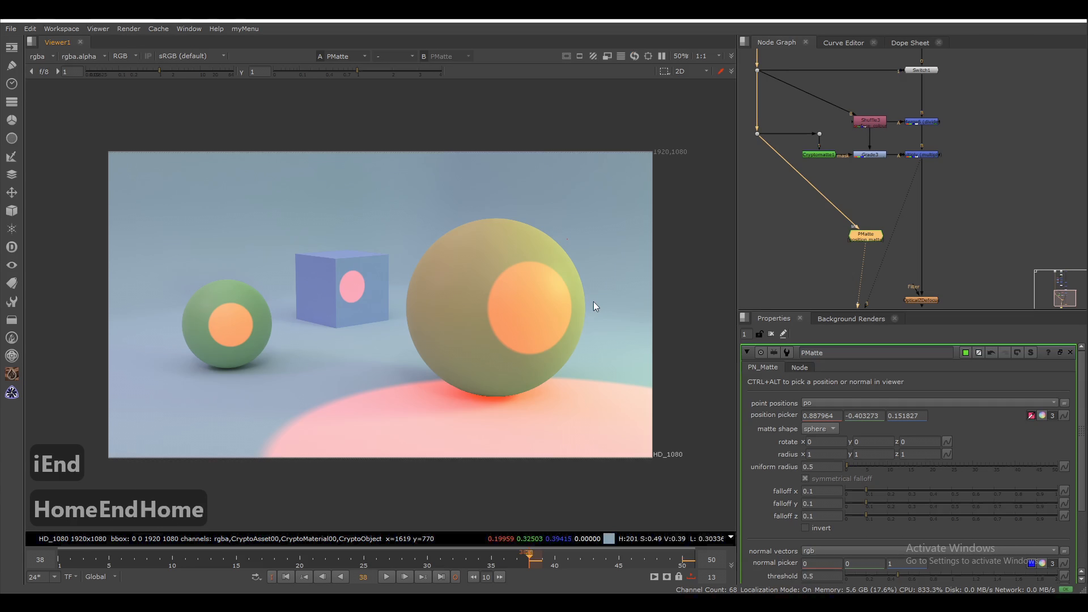
pyautogui.press('End')
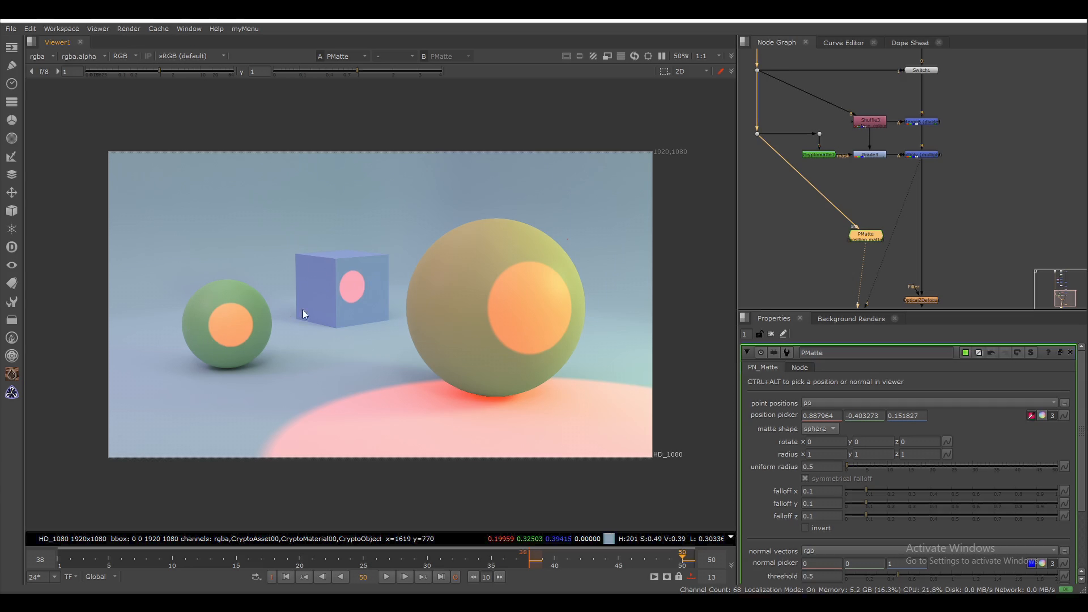
pyautogui.keyDown('ctrl'); pyautogui.keyDown('alt'); pyautogui.moveTo(498, 244); pyautogui.dragTo(539, 294); pyautogui.keyUp('alt'); pyautogui.keyUp('ctrl')
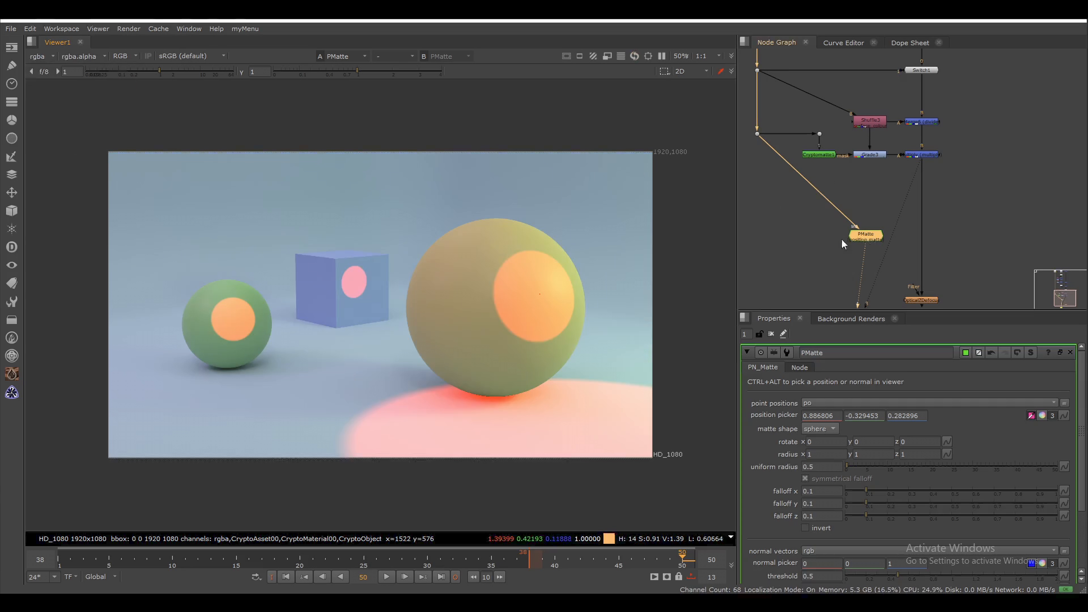
# Step: Add a mask merge fed by the Cryptomatte and PMatte nodes, and view its output
pyautogui.hotkey('ctrl', 'z')
pyautogui.press('Tab')
pyautogui.write('mask')
pyautogui.press('Return')
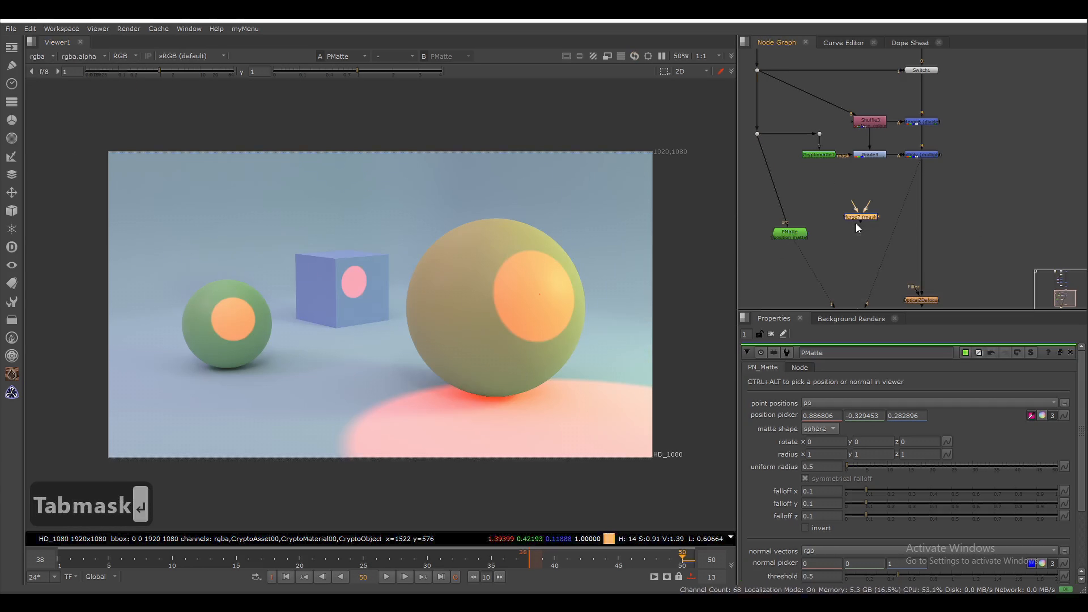
pyautogui.moveTo(851, 203); pyautogui.dragTo(820, 154)
pyautogui.press('1')
pyautogui.moveTo(890, 204); pyautogui.dragTo(826, 232)
pyautogui.press('1')
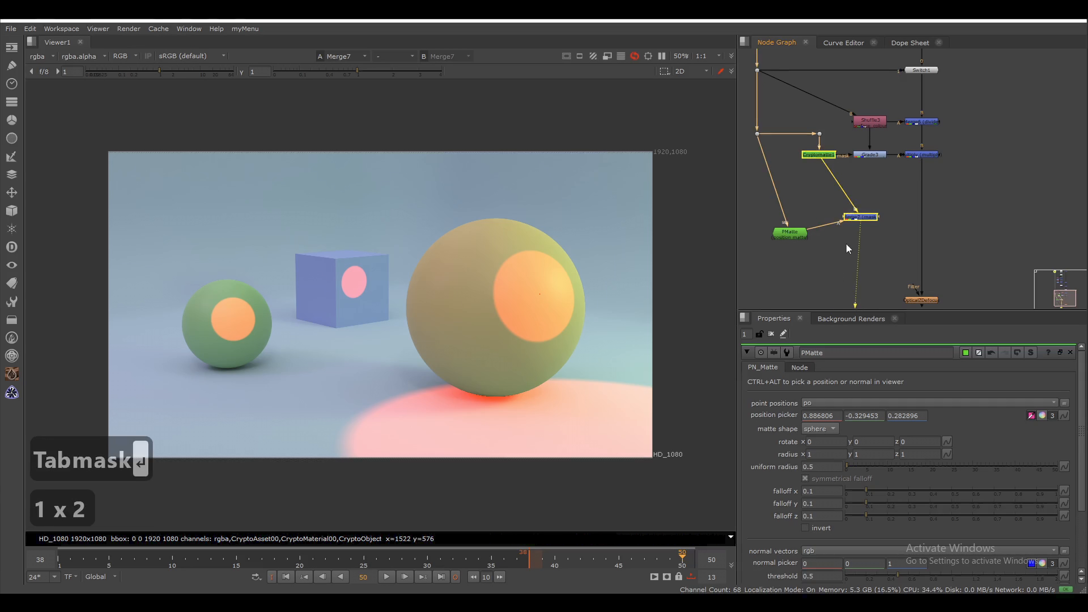
# Step: Compare the alpha of the PMatte node with the alpha of the mask merge
pyautogui.click(847, 248)
pyautogui.press('a')
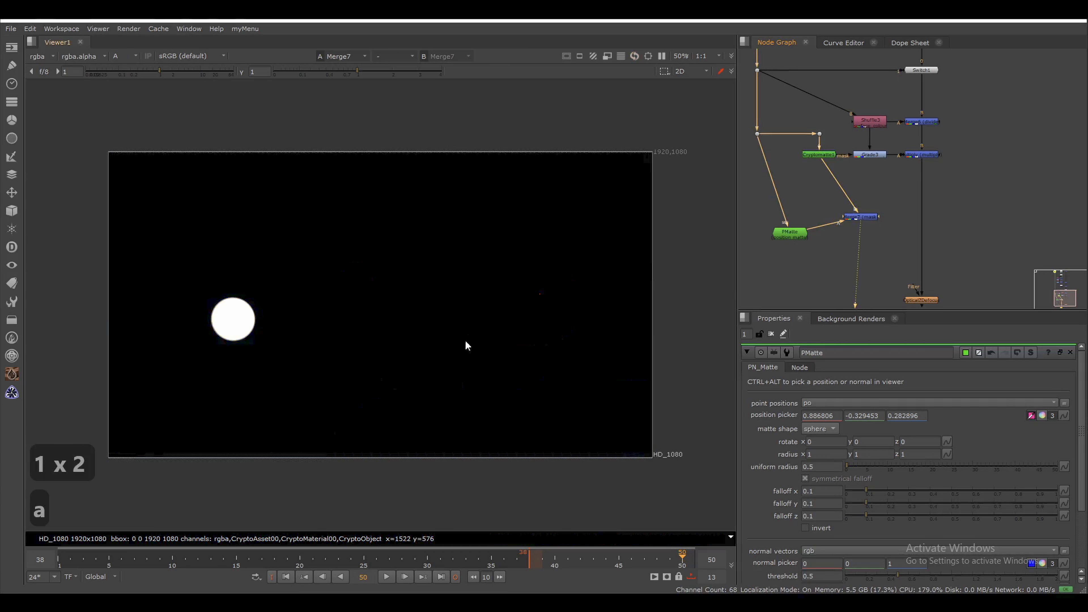
pyautogui.click(790, 233)
pyautogui.press('1')
pyautogui.click(869, 232)
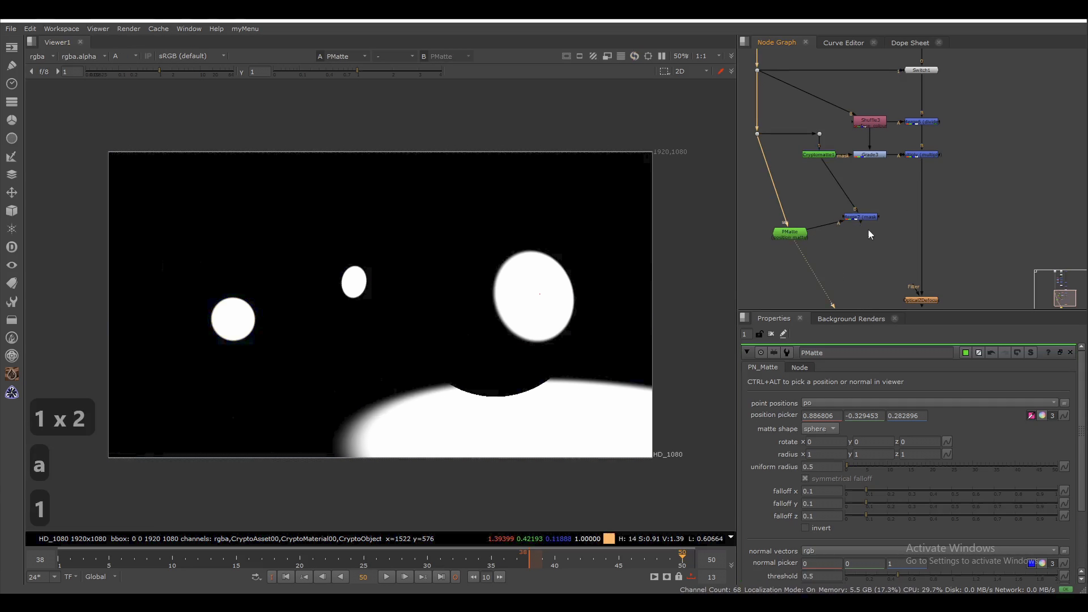
pyautogui.press('1')
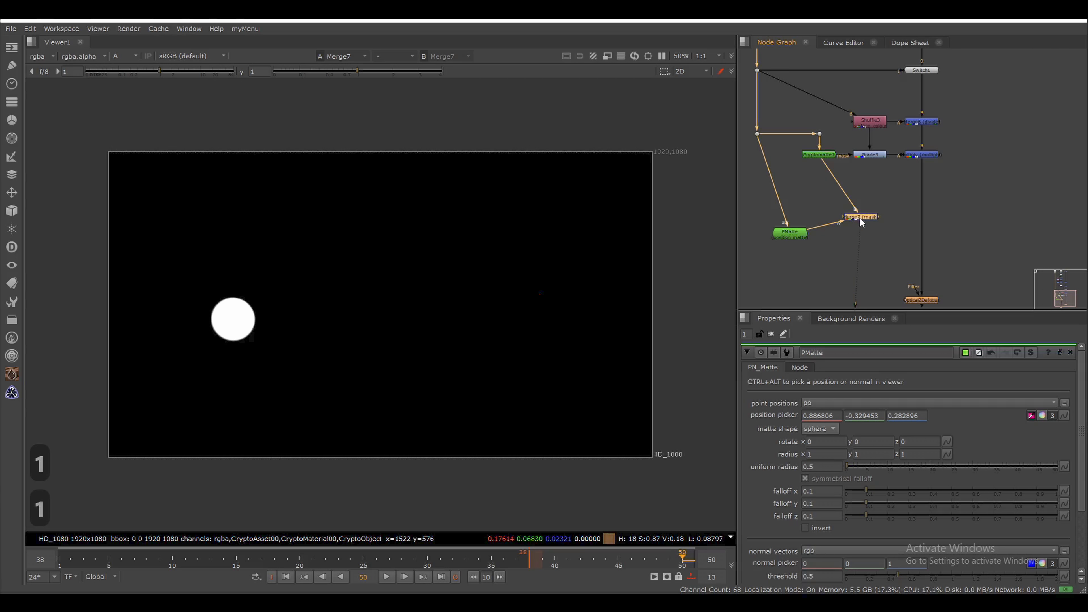
# Step: Delete the mask merge and the PMatte node, and return the viewer to full color on the source branch
pyautogui.press('Delete')
pyautogui.press('Delete')
pyautogui.press('a')
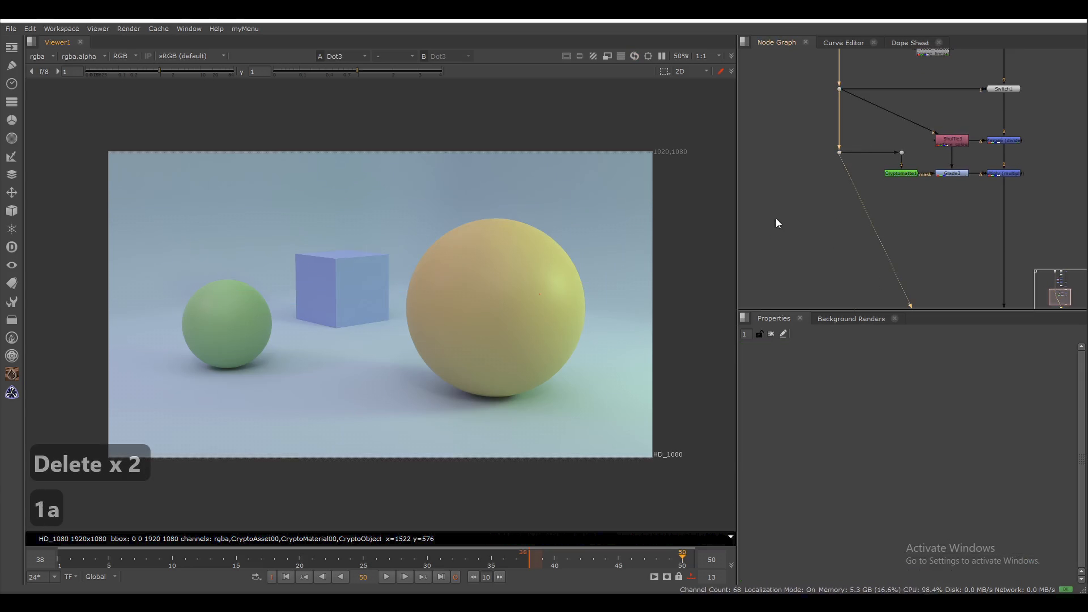
# Step: Add a PositionToPoints node, connect its input to the lower dot of the source branch, and view it in 3D
pyautogui.moveTo(805, 189); pyautogui.dragTo(830, 185, button='middle')
pyautogui.scroll(2, 829, 186)
pyautogui.click(818, 197)
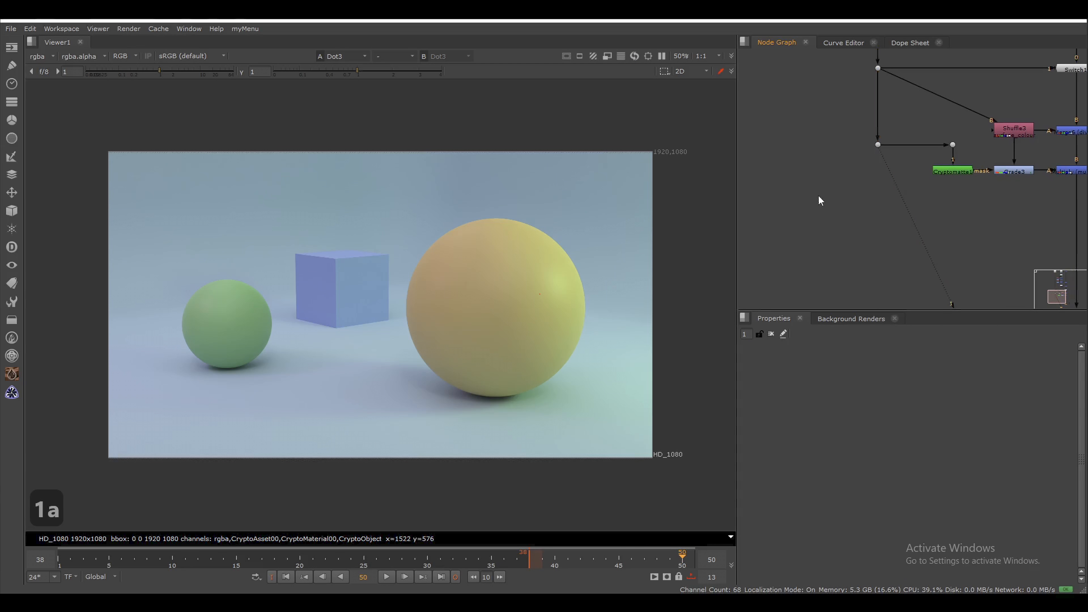
pyautogui.press('Tab')
pyautogui.write('positi')
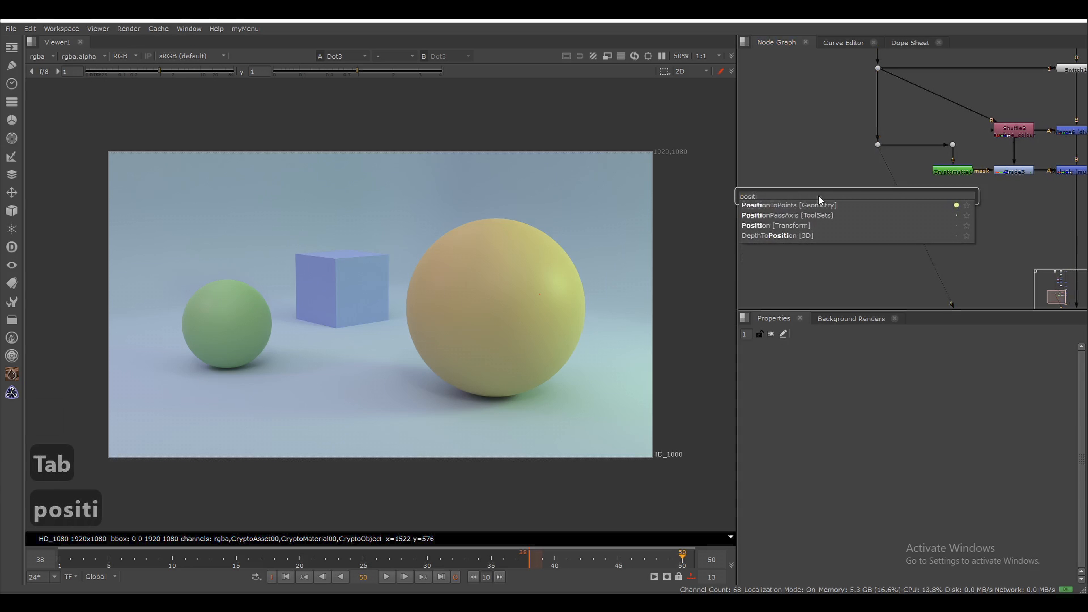
pyautogui.press('Down')
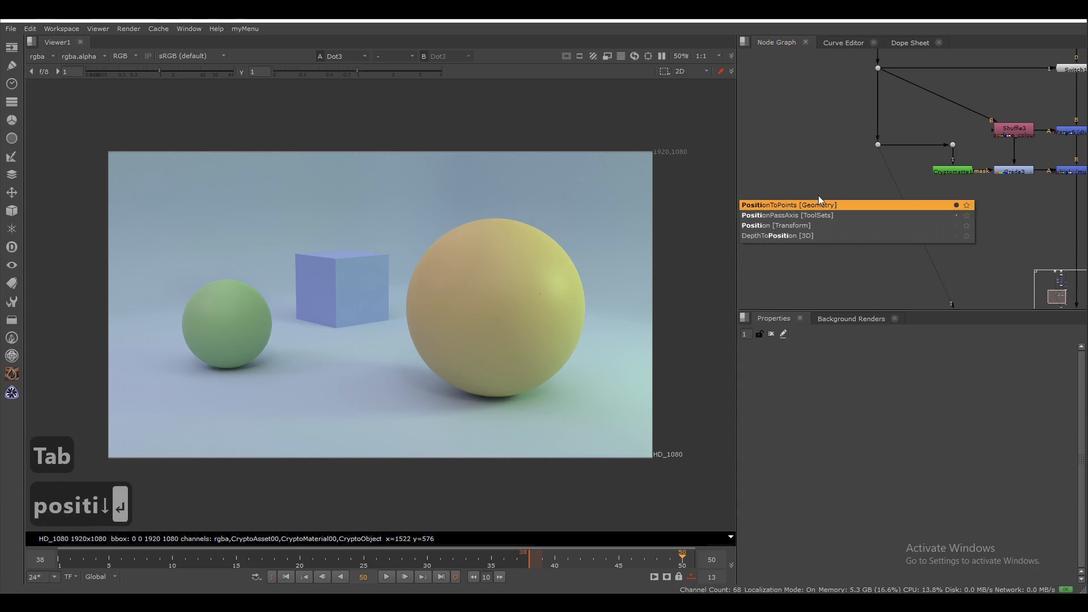
pyautogui.press('Return')
pyautogui.moveTo(824, 197); pyautogui.dragTo(878, 151)
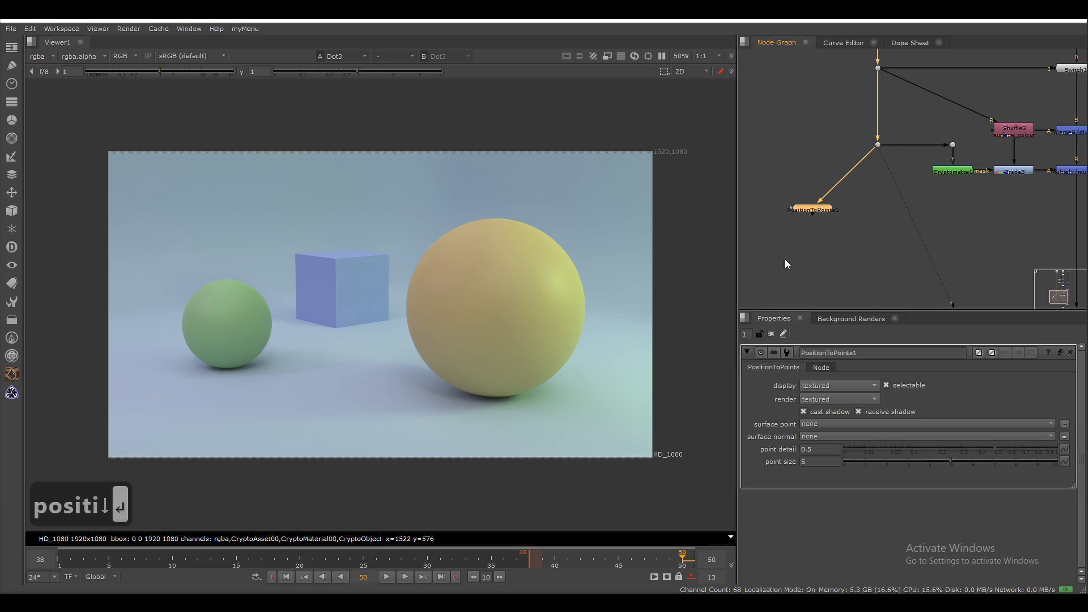
pyautogui.press('1')
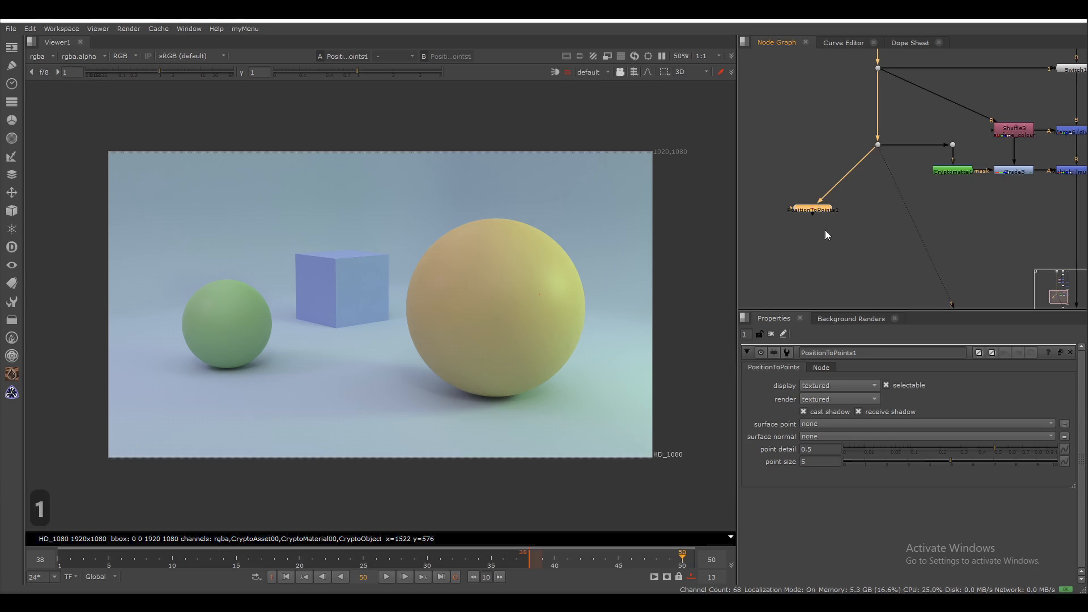
pyautogui.moveTo(817, 211); pyautogui.dragTo(822, 212)
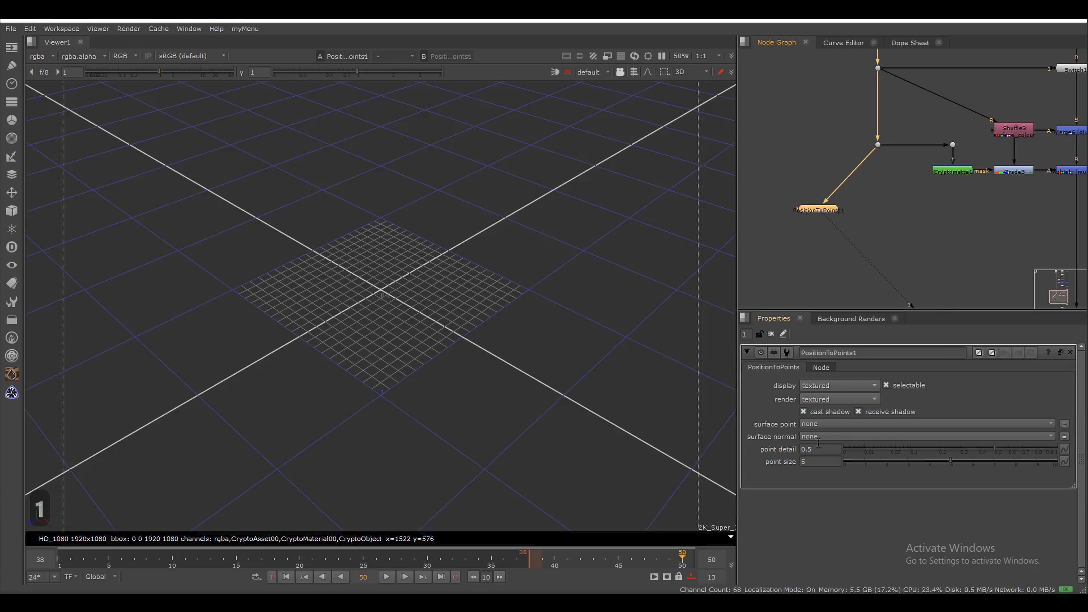
# Step: Set the PositionToPoints surface point to pw and inspect the framed point cloud from several angles
pyautogui.click(816, 426)
pyautogui.click(844, 566)
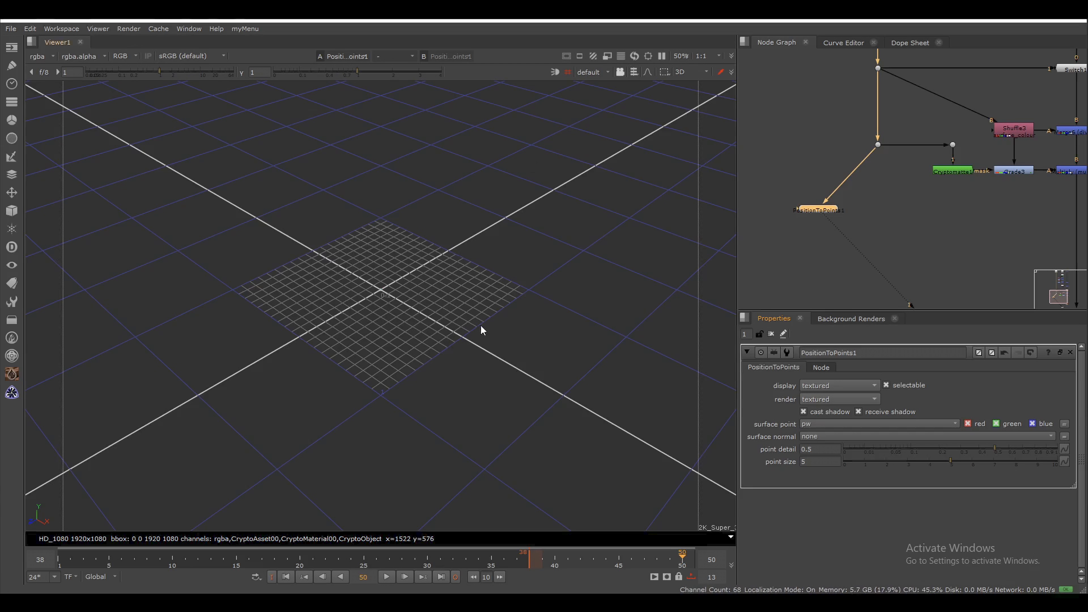
pyautogui.click(436, 323)
pyautogui.press('f')
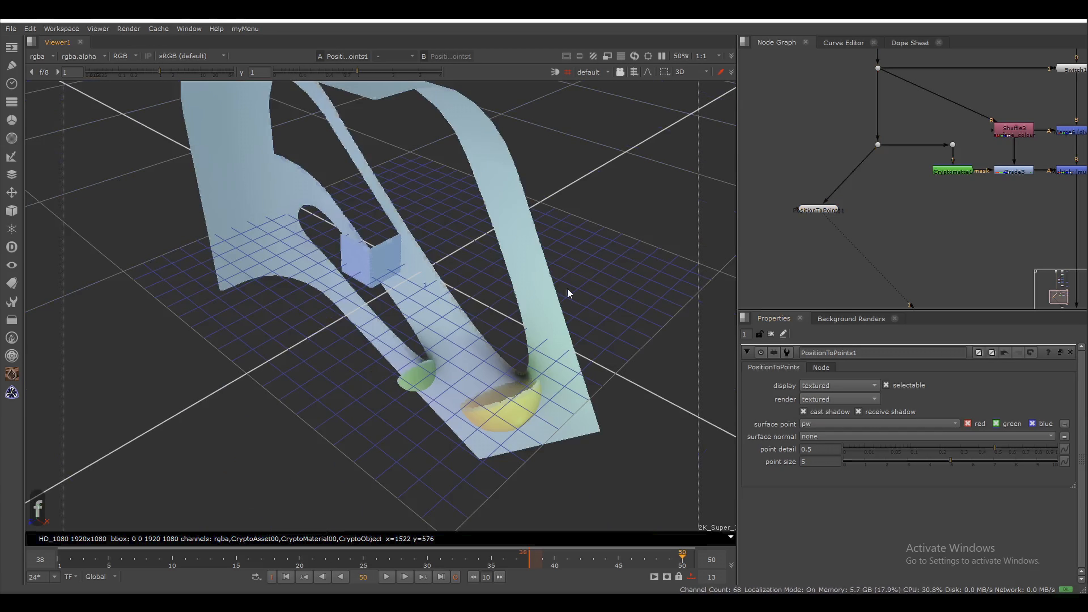
pyautogui.keyDown('ctrl'); pyautogui.moveTo(568, 288); pyautogui.dragTo(378, 398); pyautogui.keyUp('ctrl')
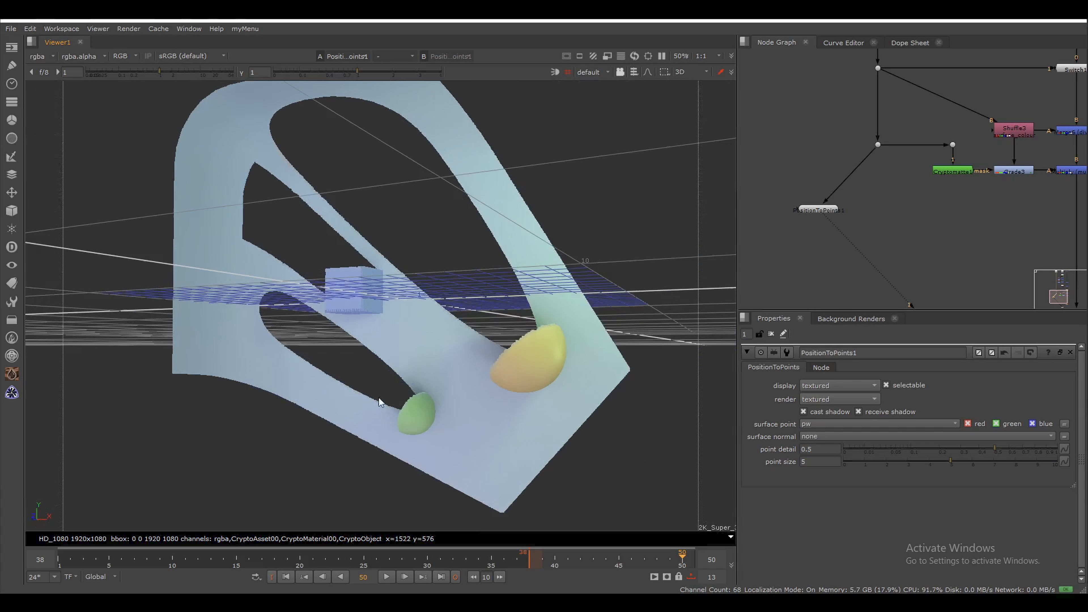
pyautogui.keyDown('ctrl'); pyautogui.moveTo(631, 214); pyautogui.dragTo(513, 282); pyautogui.keyUp('ctrl')
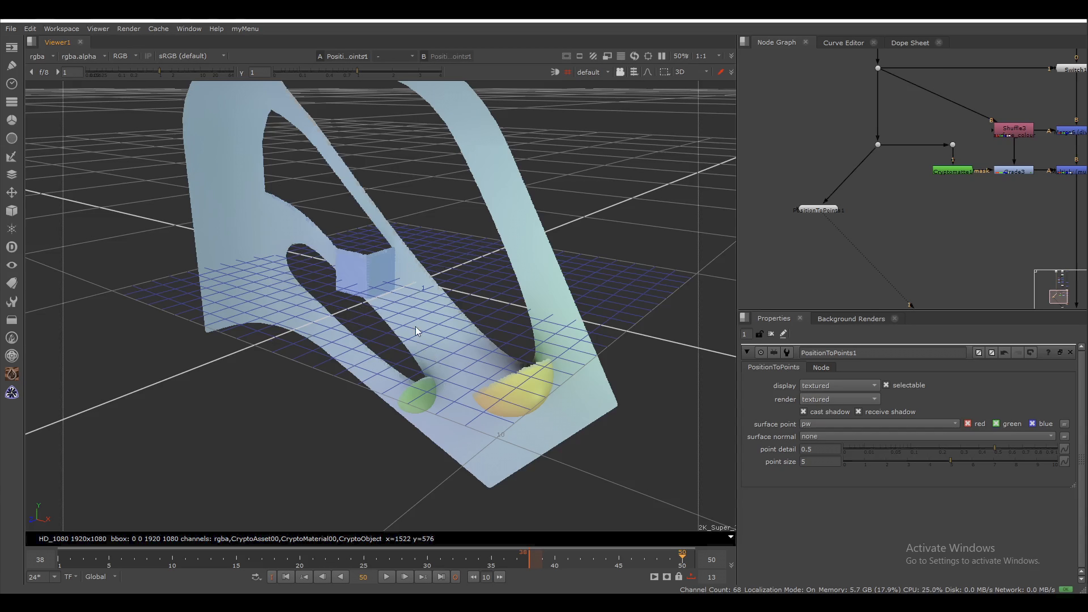
# Step: Insert a PositionPassAxis node between the source branch's lower dot and the PositionToPoints node
pyautogui.press('Tab')
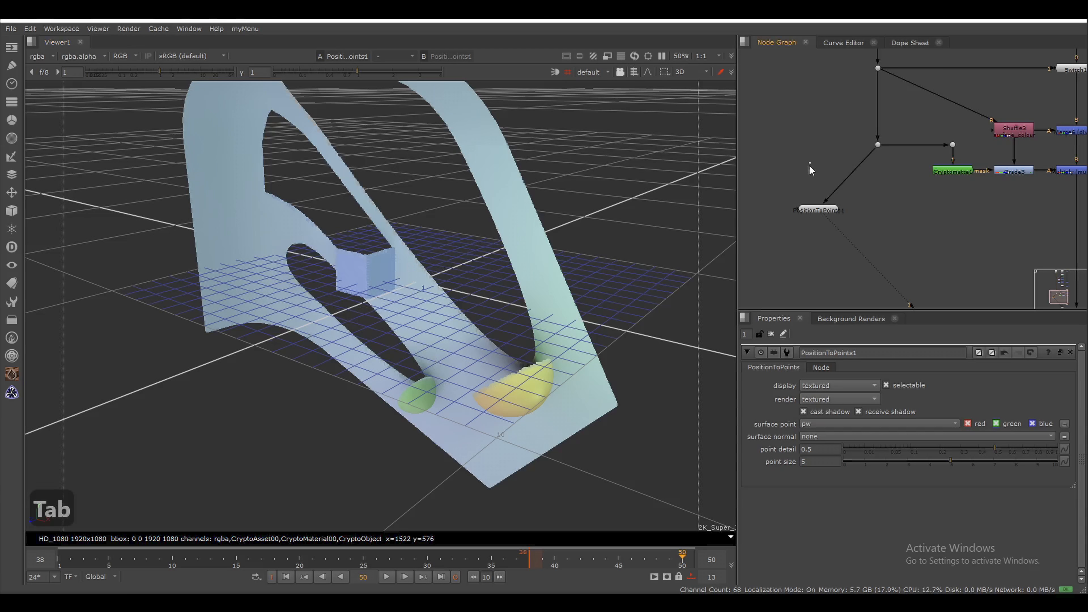
pyautogui.write('posit')
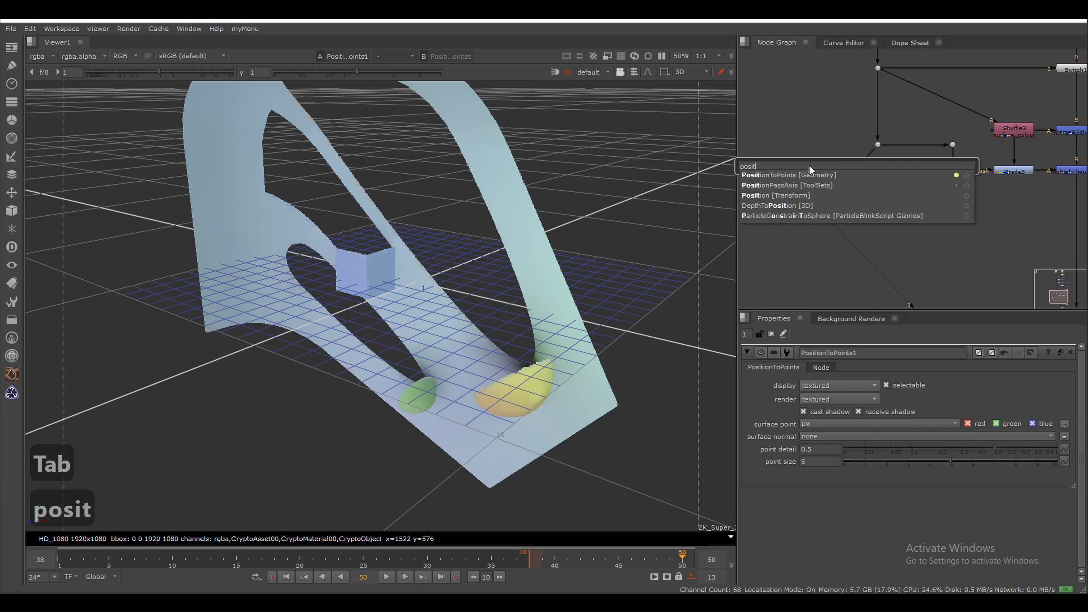
pyautogui.press('Down')
pyautogui.press('Down')
pyautogui.press('Return')
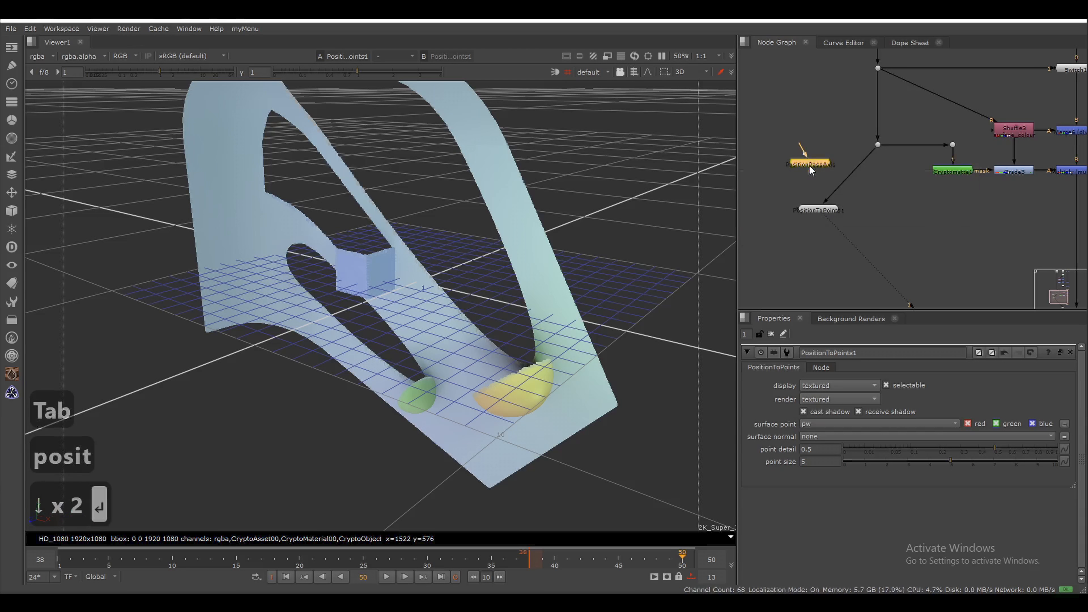
pyautogui.moveTo(803, 164); pyautogui.dragTo(834, 173)
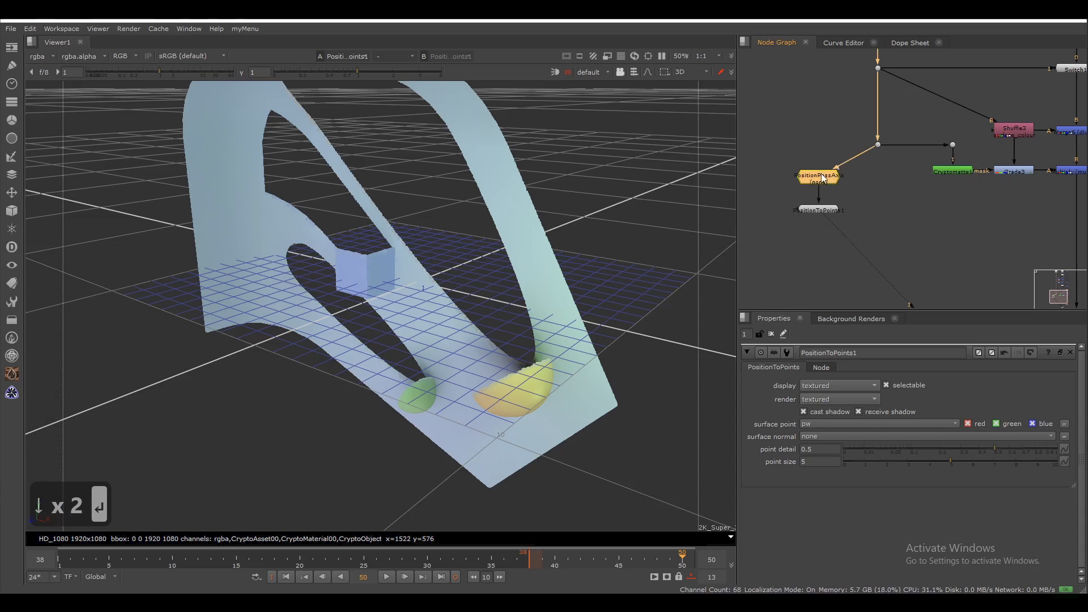
# Step: Set the PositionPassAxis channels to pw and the up axis to Z, and inspect the reoriented point cloud
pyautogui.doubleClick(821, 175)
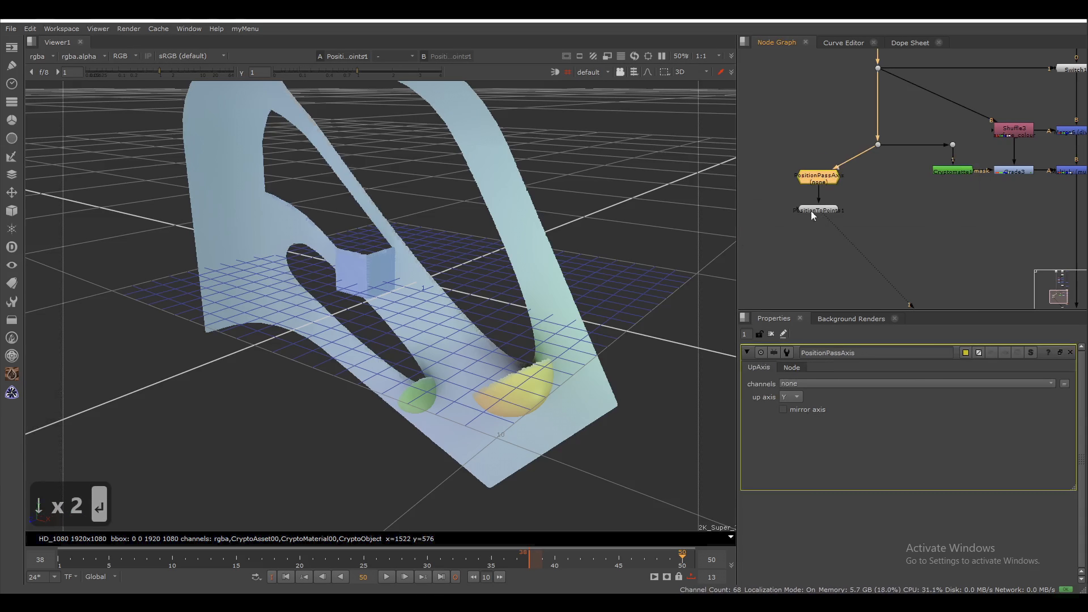
pyautogui.click(804, 383)
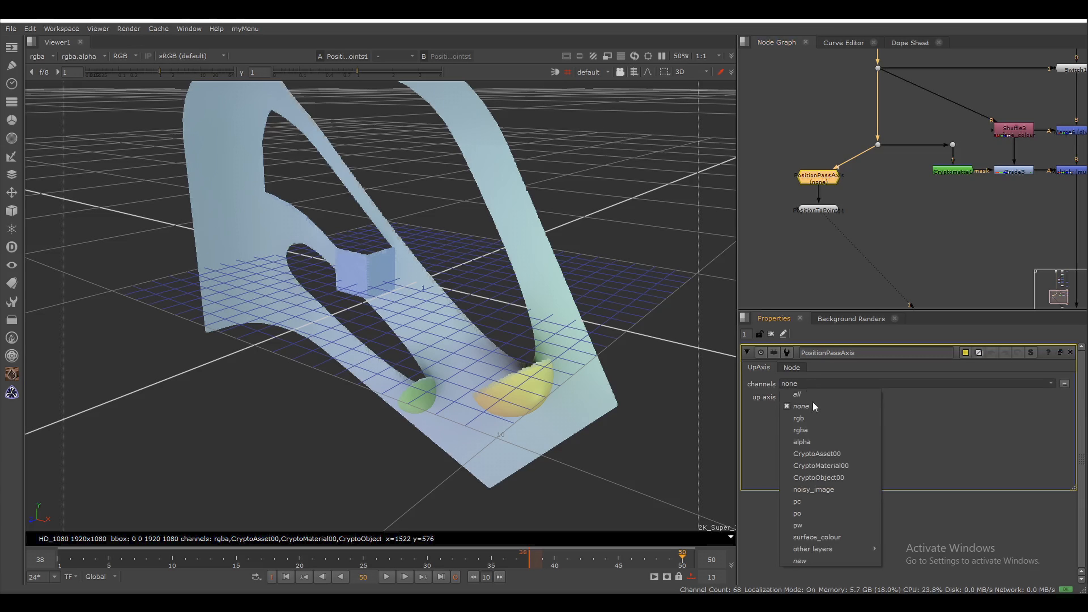
pyautogui.click(827, 526)
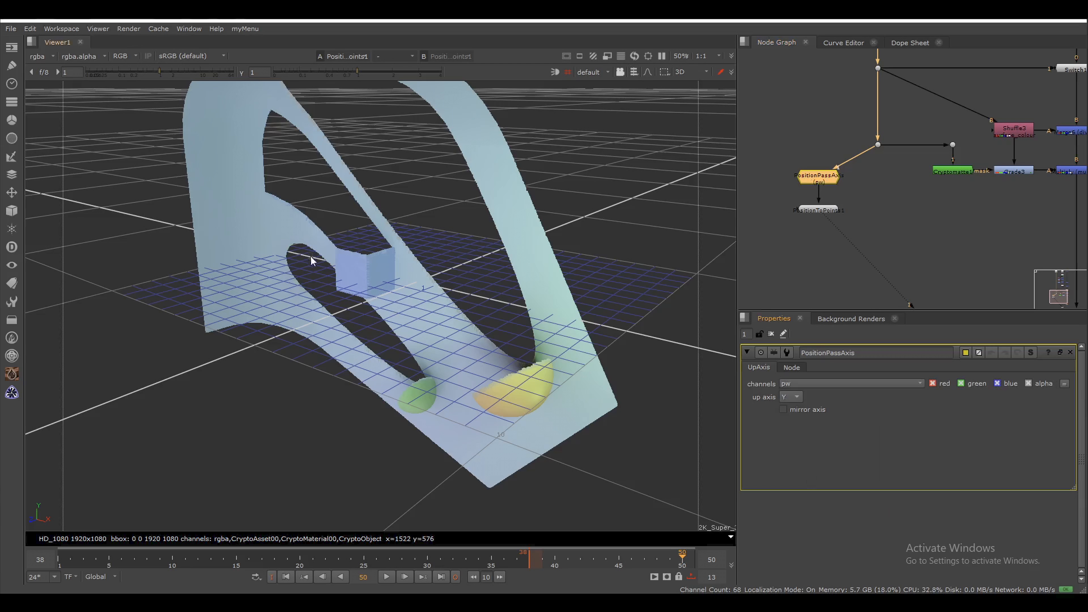
pyautogui.click(790, 397)
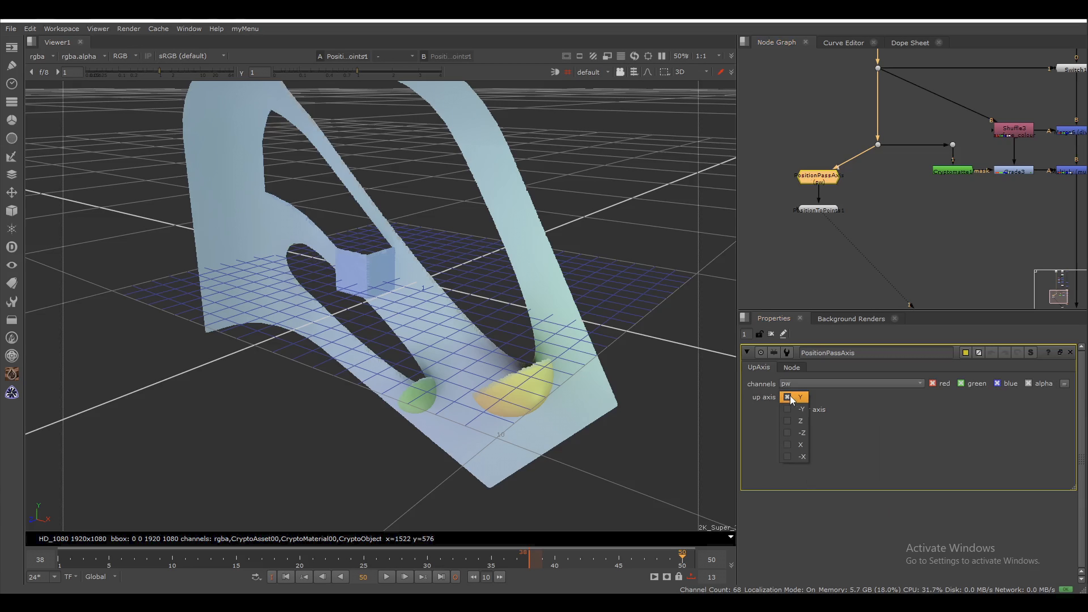
pyautogui.click(793, 423)
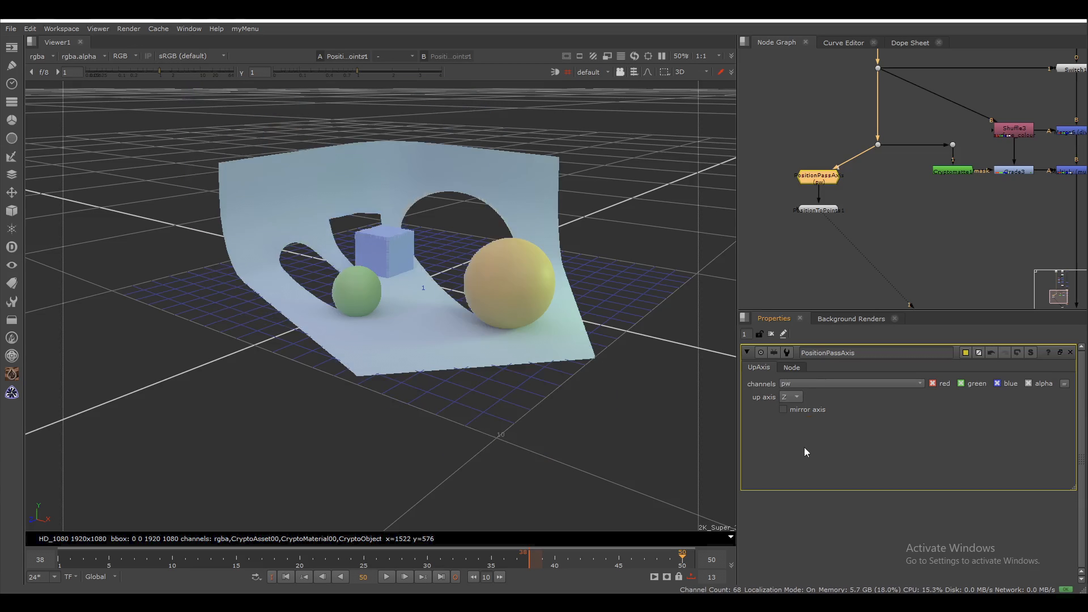
pyautogui.keyDown('ctrl'); pyautogui.moveTo(609, 304); pyautogui.dragTo(231, 366); pyautogui.keyUp('ctrl')
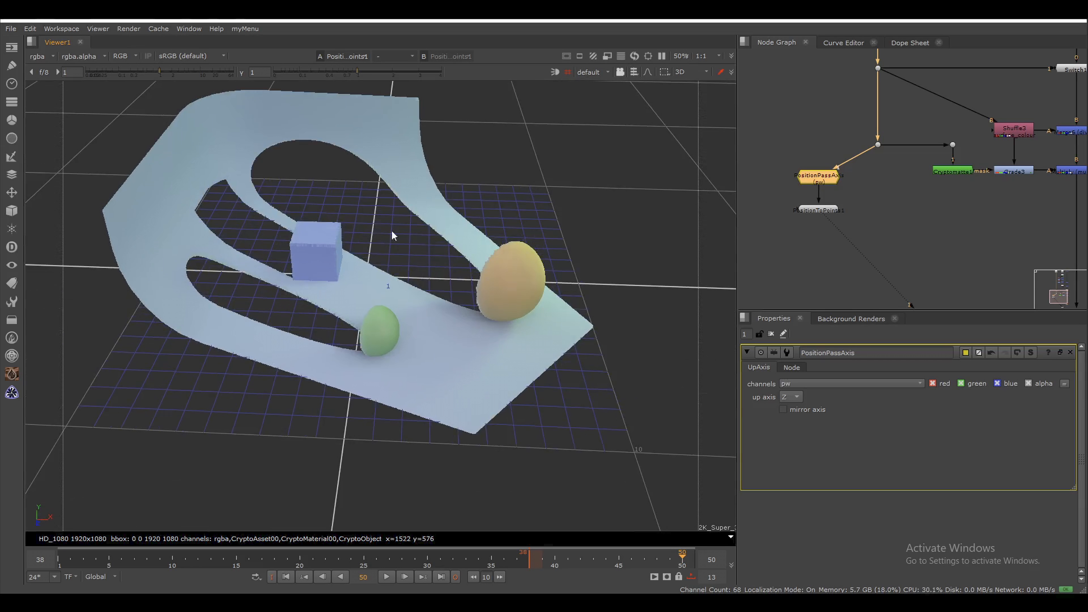
pyautogui.keyDown('ctrl'); pyautogui.moveTo(540, 263); pyautogui.dragTo(373, 397); pyautogui.keyUp('ctrl')
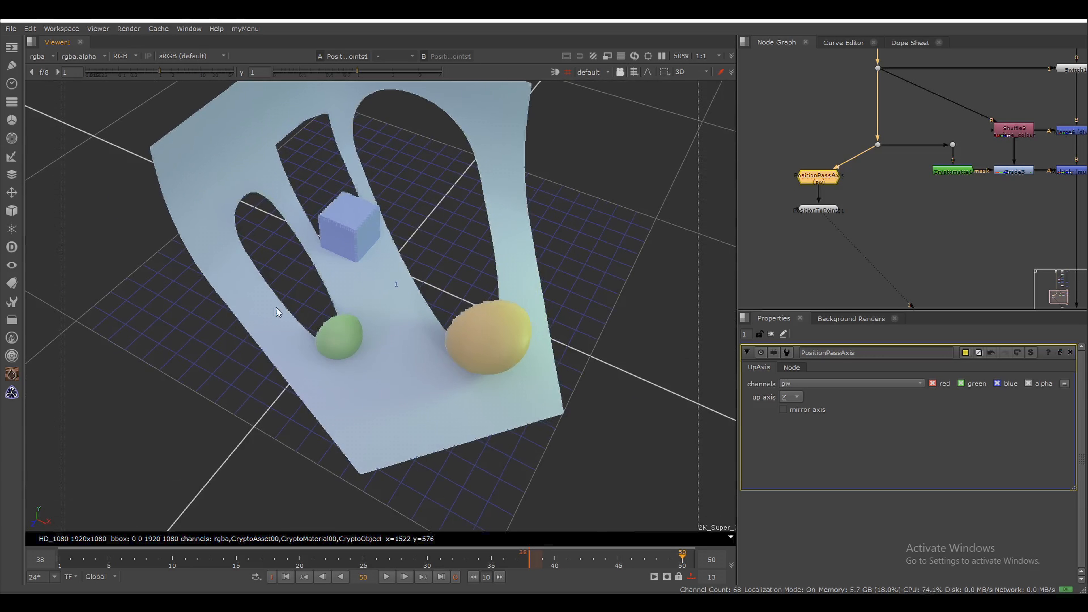
pyautogui.keyDown('ctrl'); pyautogui.moveTo(523, 245); pyautogui.dragTo(408, 238); pyautogui.keyUp('ctrl')
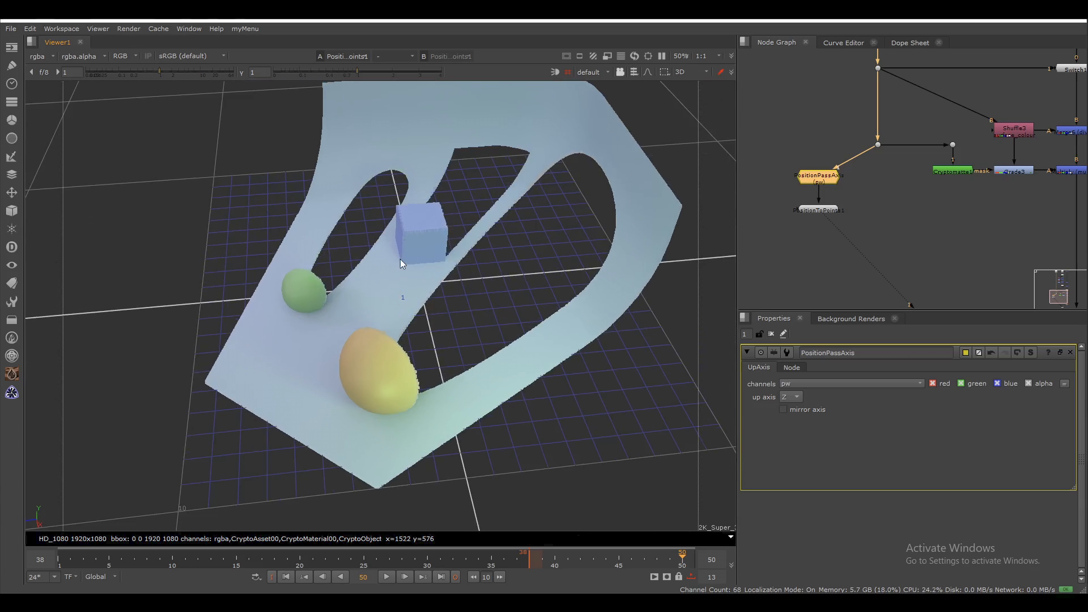
# Step: Add a Card node, combine it with the PositionToPoints output in a Scene node, and view the scene
pyautogui.keyDown('ctrl'); pyautogui.moveTo(385, 338); pyautogui.dragTo(570, 287); pyautogui.keyUp('ctrl')
pyautogui.press('Tab')
pyautogui.write('card')
pyautogui.press('Return')
pyautogui.press('Tab')
pyautogui.write('scene')
pyautogui.press('Return')
pyautogui.press('1')
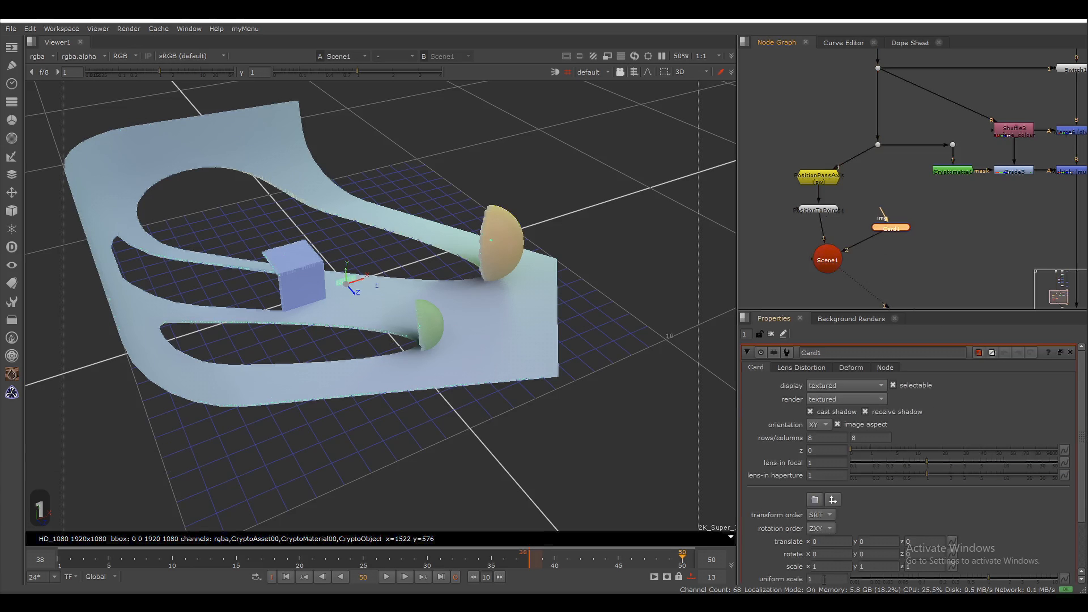
# Step: Set the card's uniform scale to 10 and its Y rotation to 45
pyautogui.click(824, 579)
pyautogui.write('0')
pyautogui.press('Return')
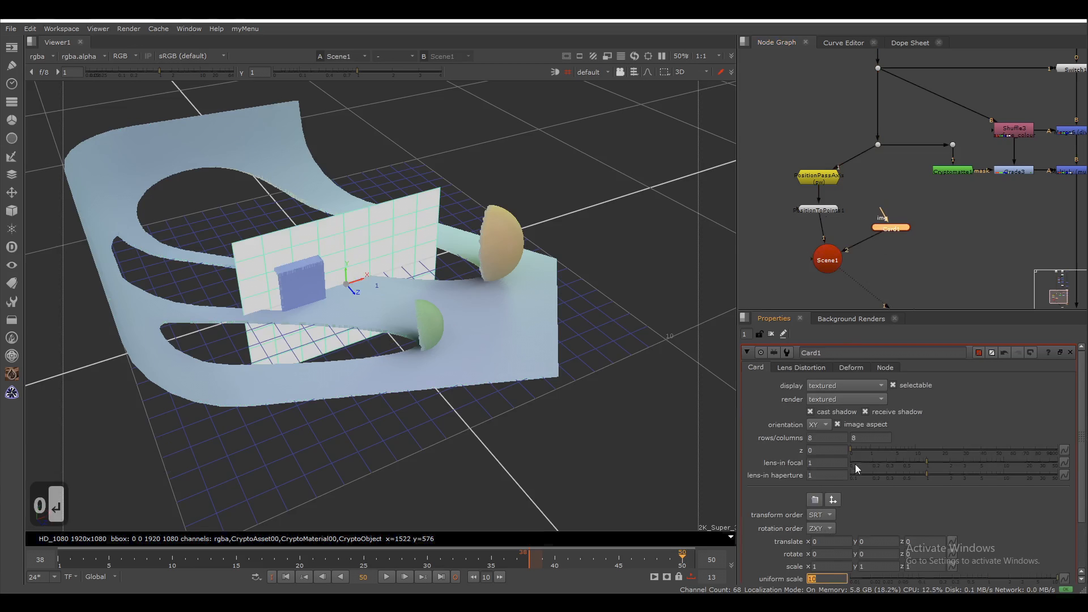
pyautogui.click(876, 554)
pyautogui.write('45')
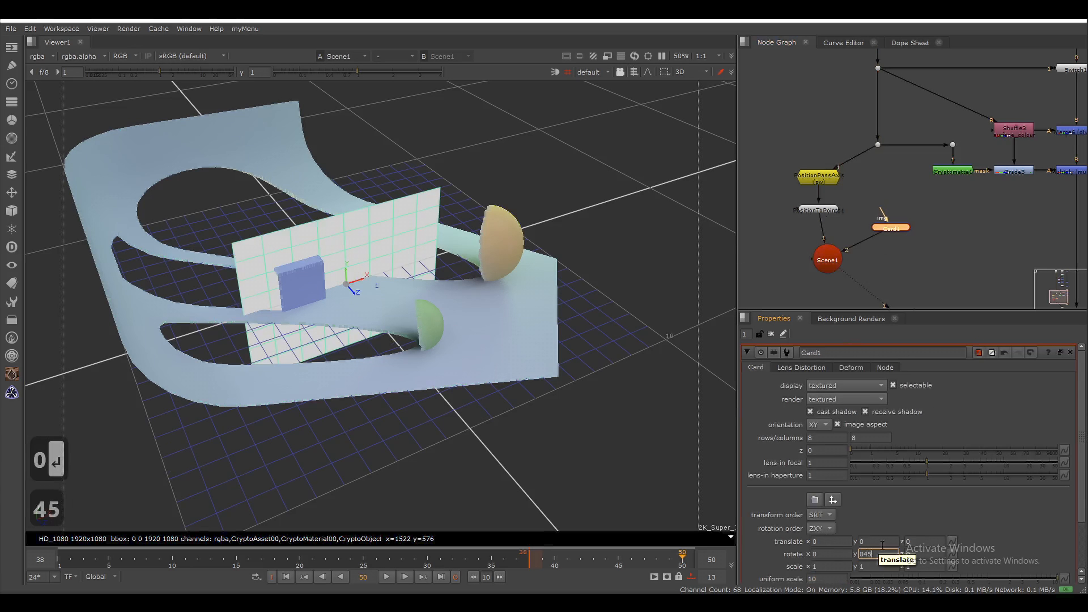
pyautogui.press('Return')
# Step: Move the card back along its local Z axis towards the cube, to about -0.36 in X and Z, and inspect its placement
pyautogui.moveTo(486, 283); pyautogui.dragTo(516, 418, button='middle')
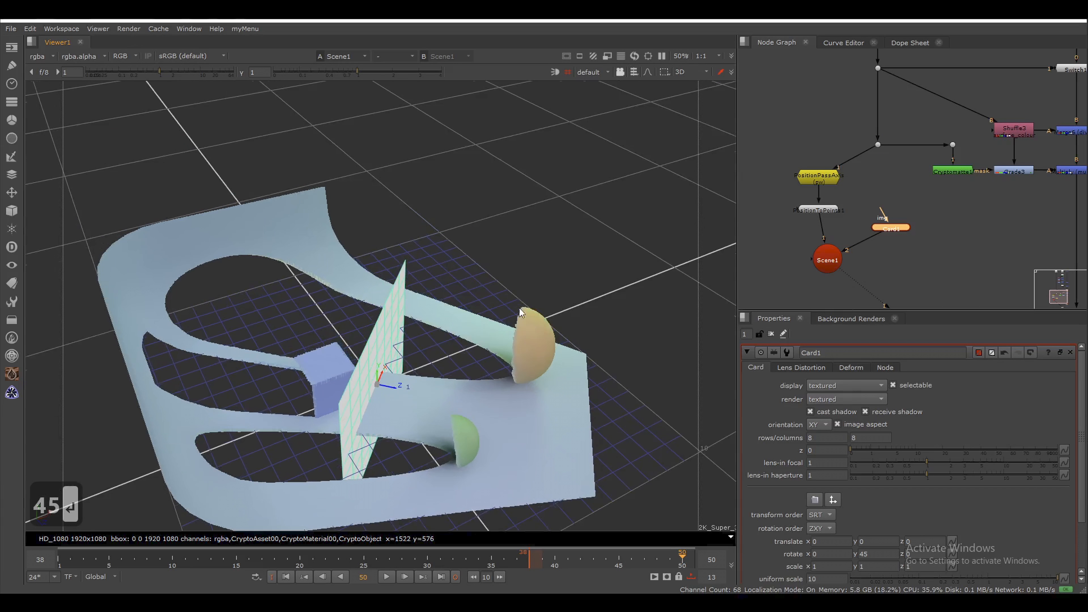
pyautogui.moveTo(516, 356); pyautogui.dragTo(518, 369, button='middle')
pyautogui.keyDown('ctrl'); pyautogui.moveTo(519, 369); pyautogui.dragTo(506, 444); pyautogui.keyUp('ctrl')
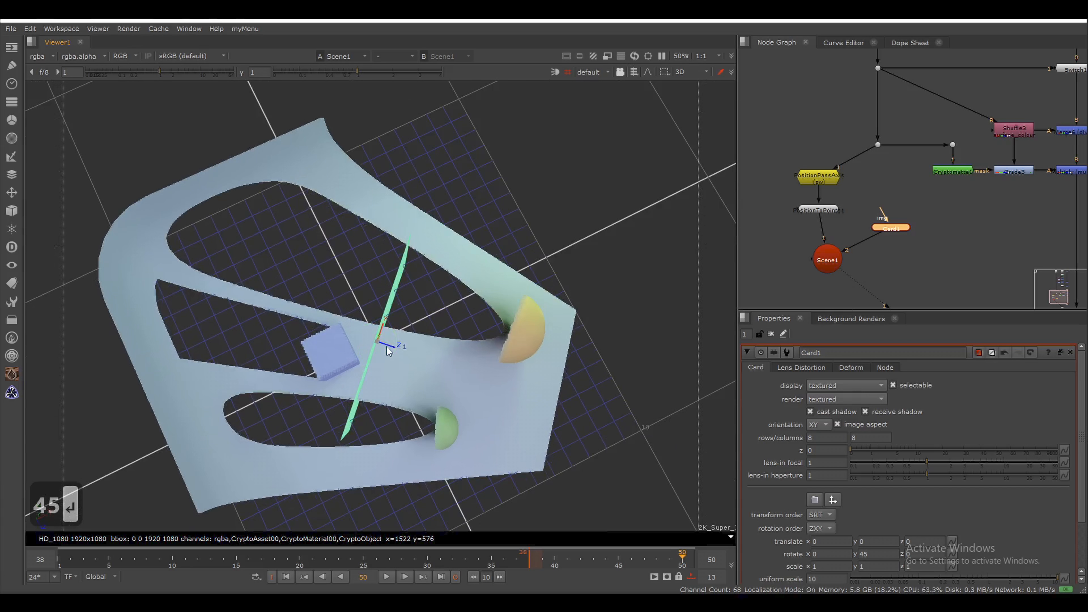
pyautogui.moveTo(388, 349); pyautogui.dragTo(380, 349)
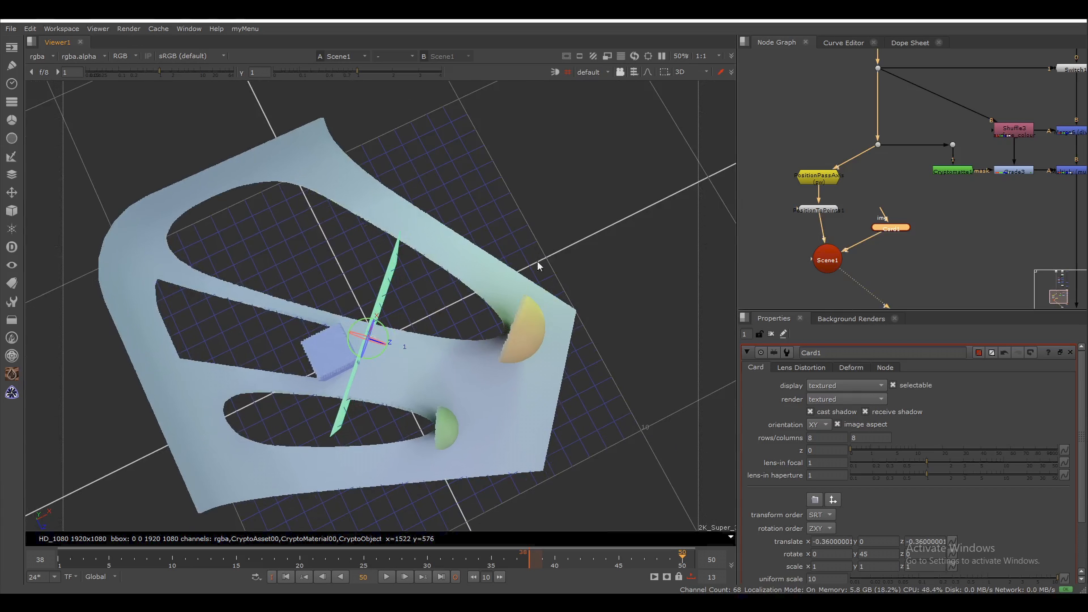
pyautogui.keyDown('ctrl'); pyautogui.moveTo(538, 266); pyautogui.dragTo(652, 243); pyautogui.keyUp('ctrl')
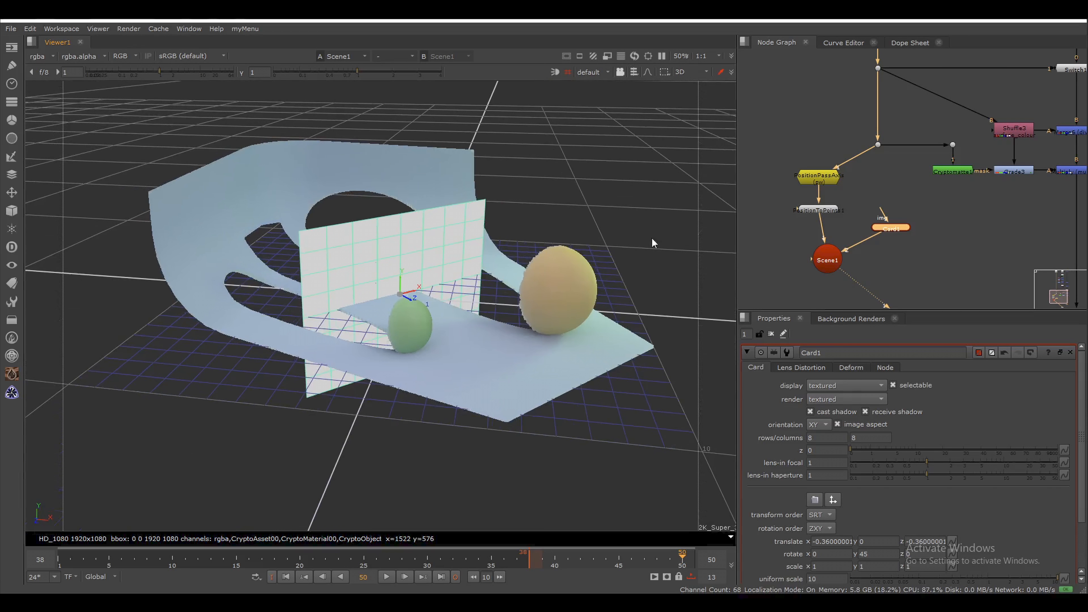